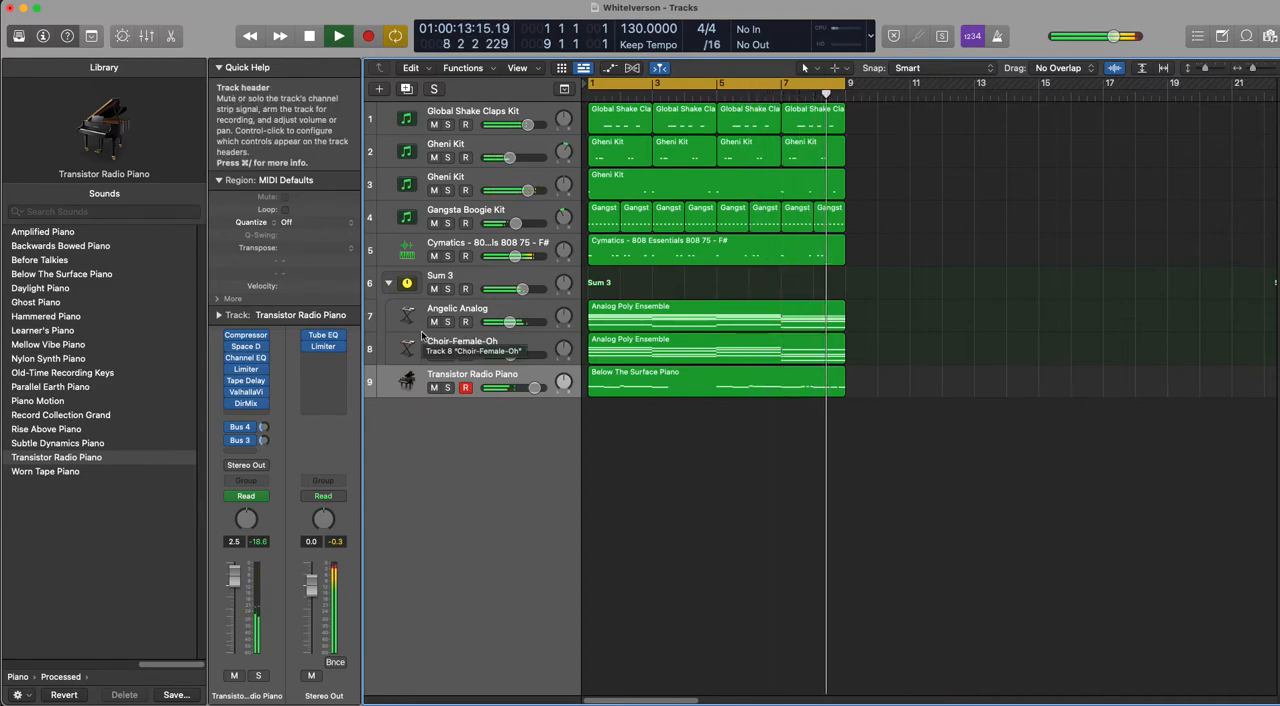
Step: Stop playback, then collapse the Sum 3 track stack and rename it Pads
key(space)
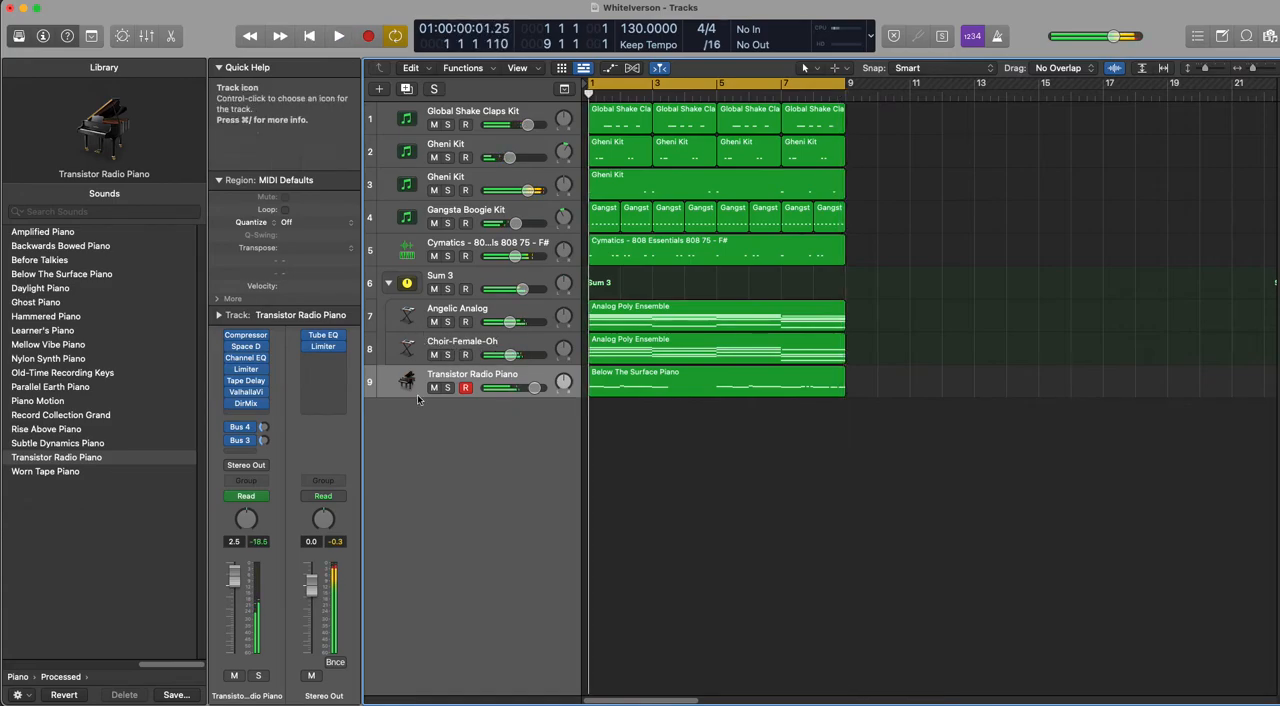
click(388, 283)
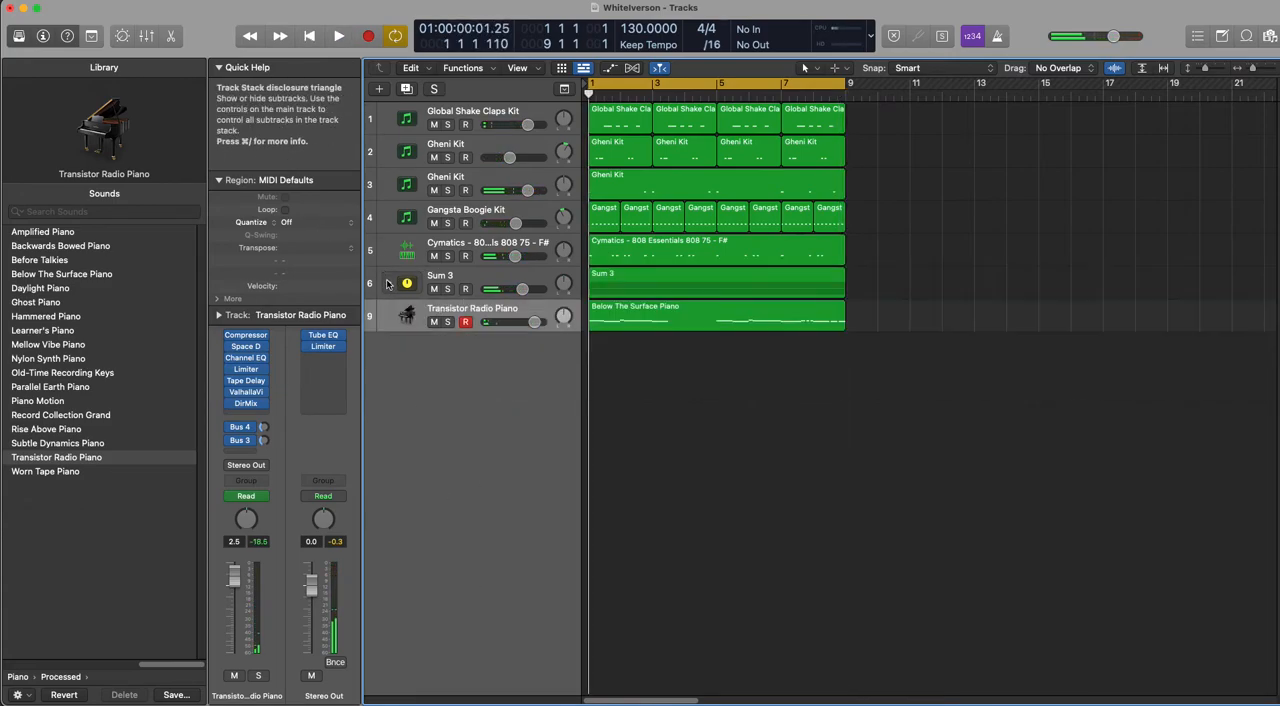
double_click(447, 275)
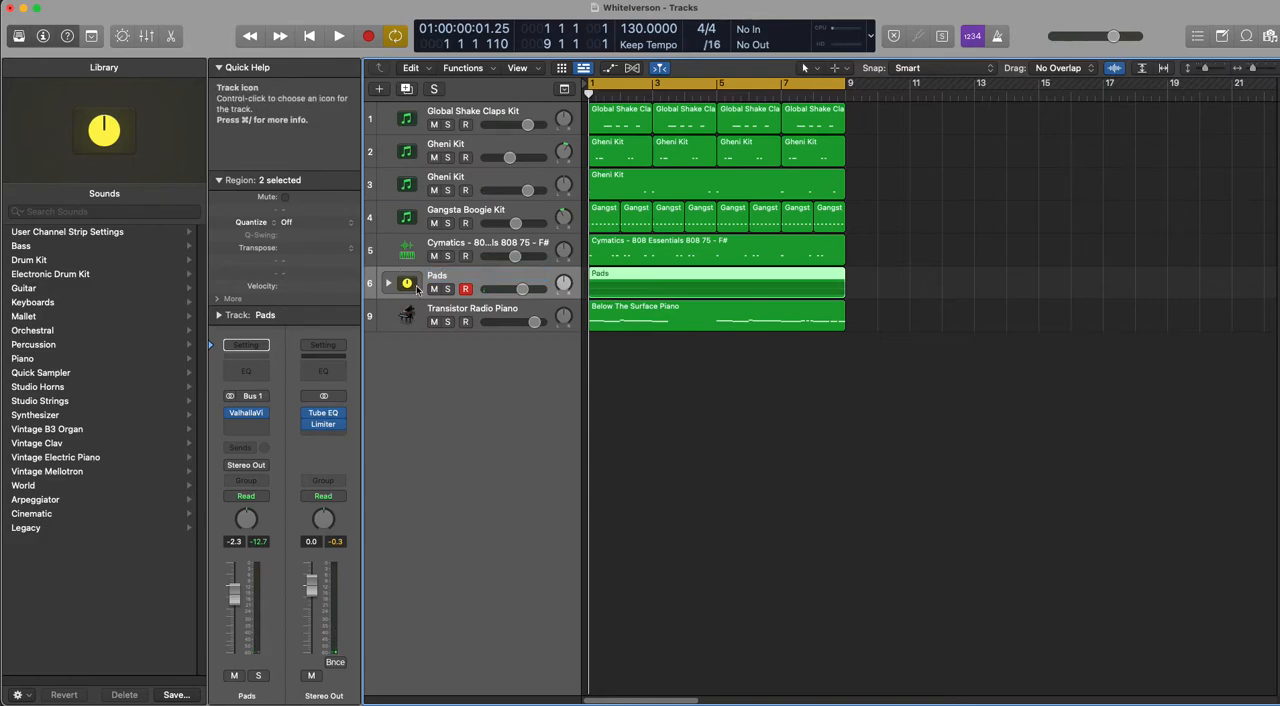
right_click(495, 275)
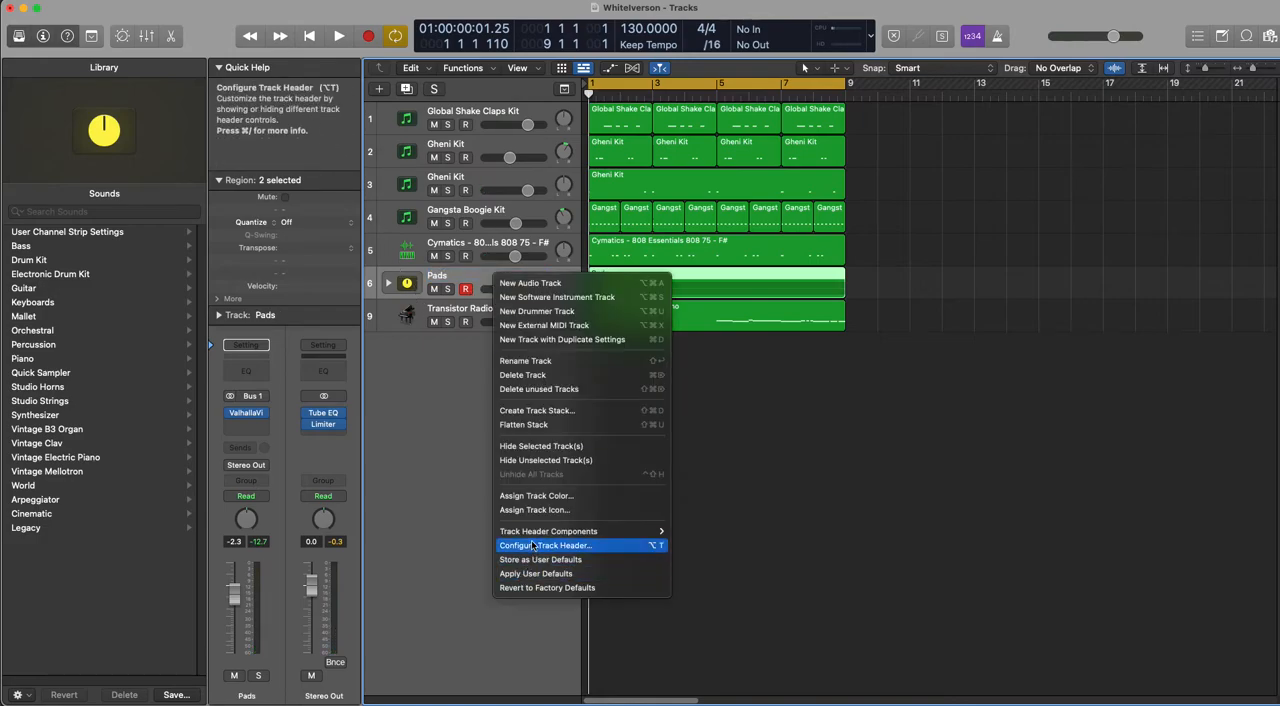
mouse_move(603, 531)
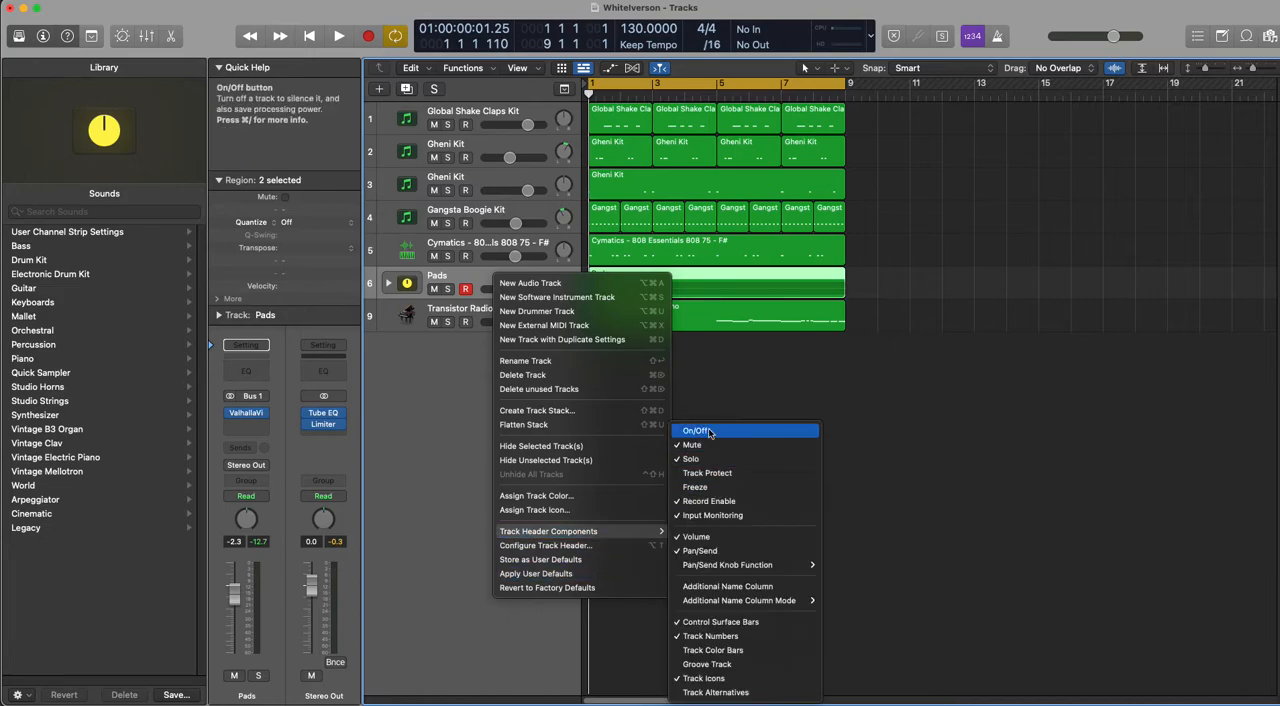
click(434, 497)
key(h)
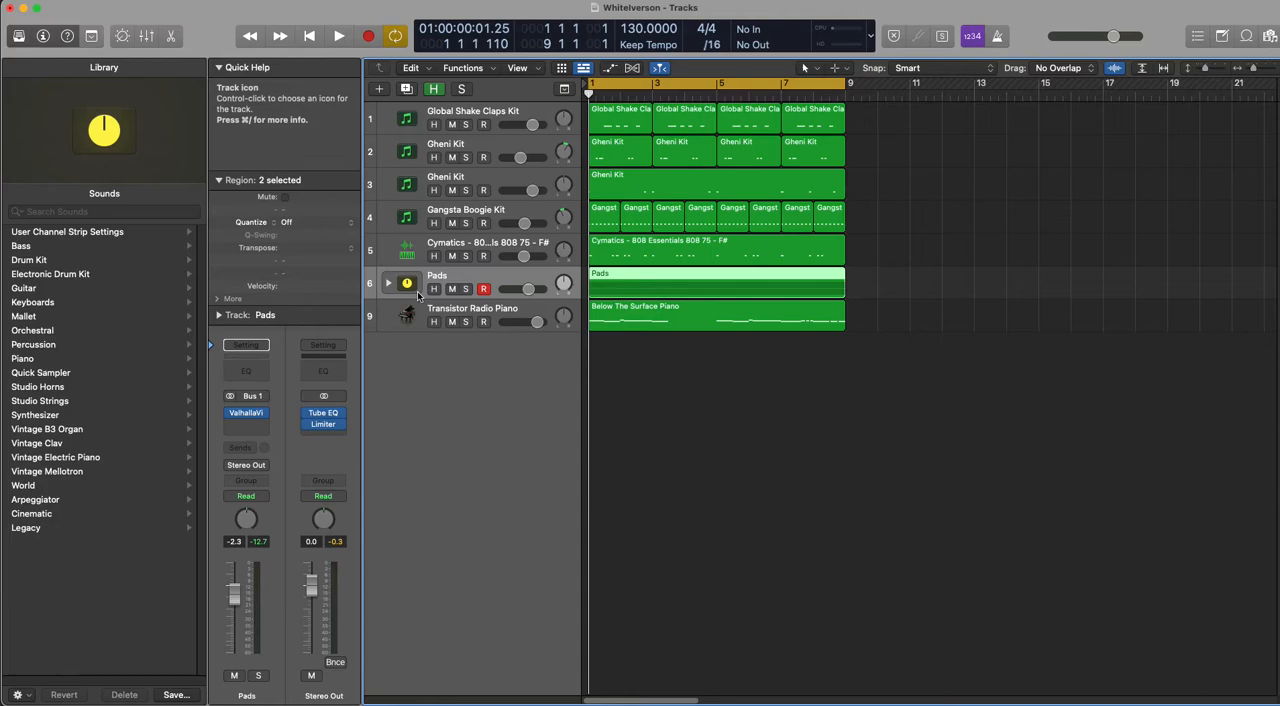
key(h)
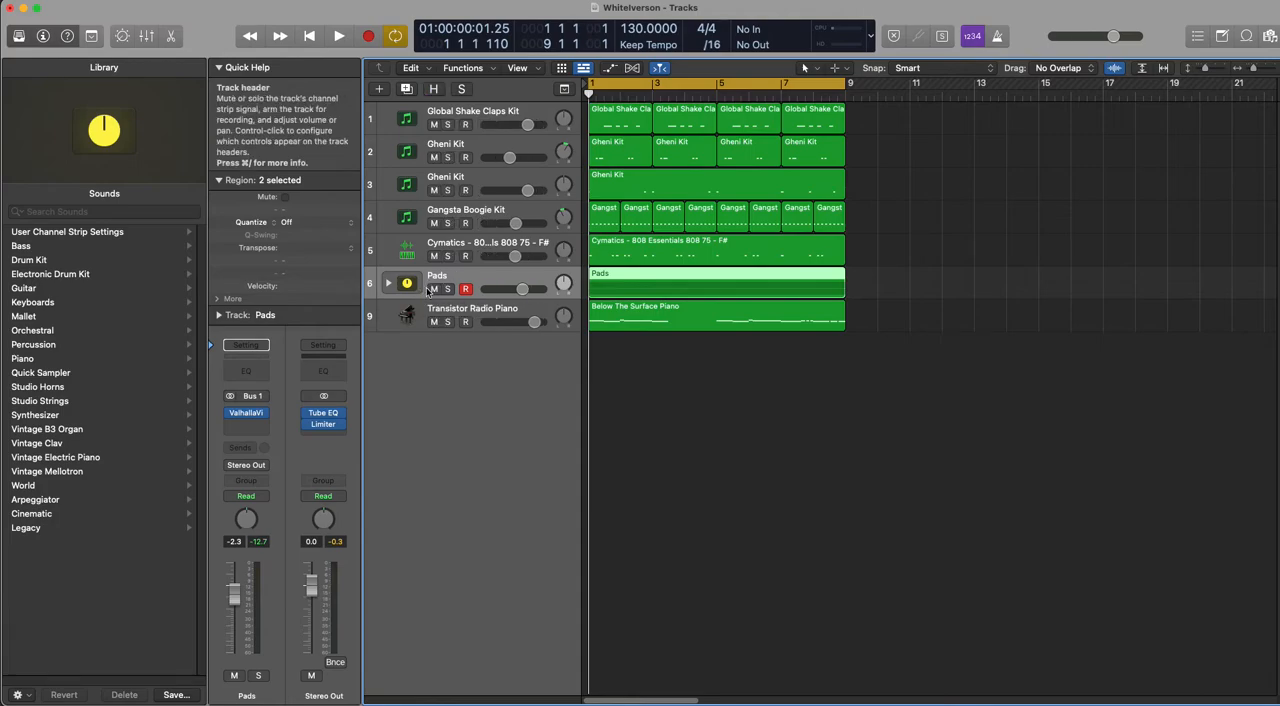
Step: Show the On/Off control in the track headers and switch off the Pads, Transistor Radio Piano and Cymatics 808 tracks
right_click(464, 274)
mouse_move(558, 530)
click(665, 430)
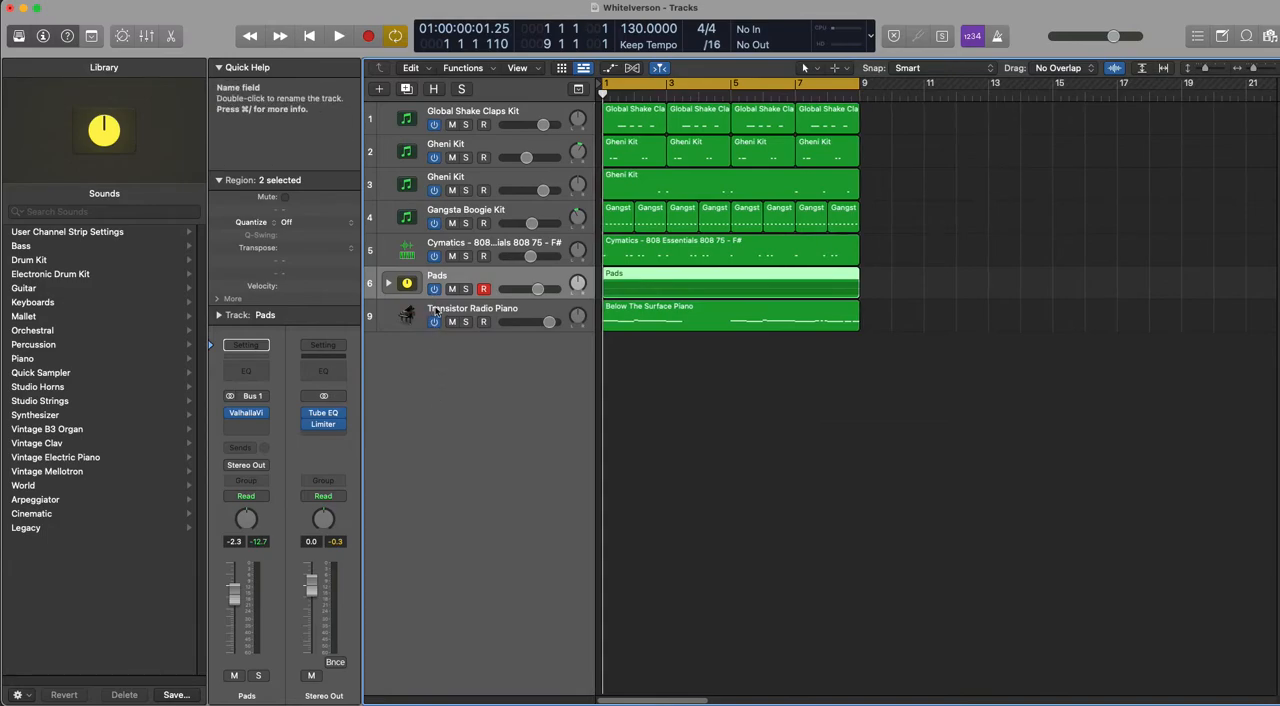
click(433, 290)
click(433, 322)
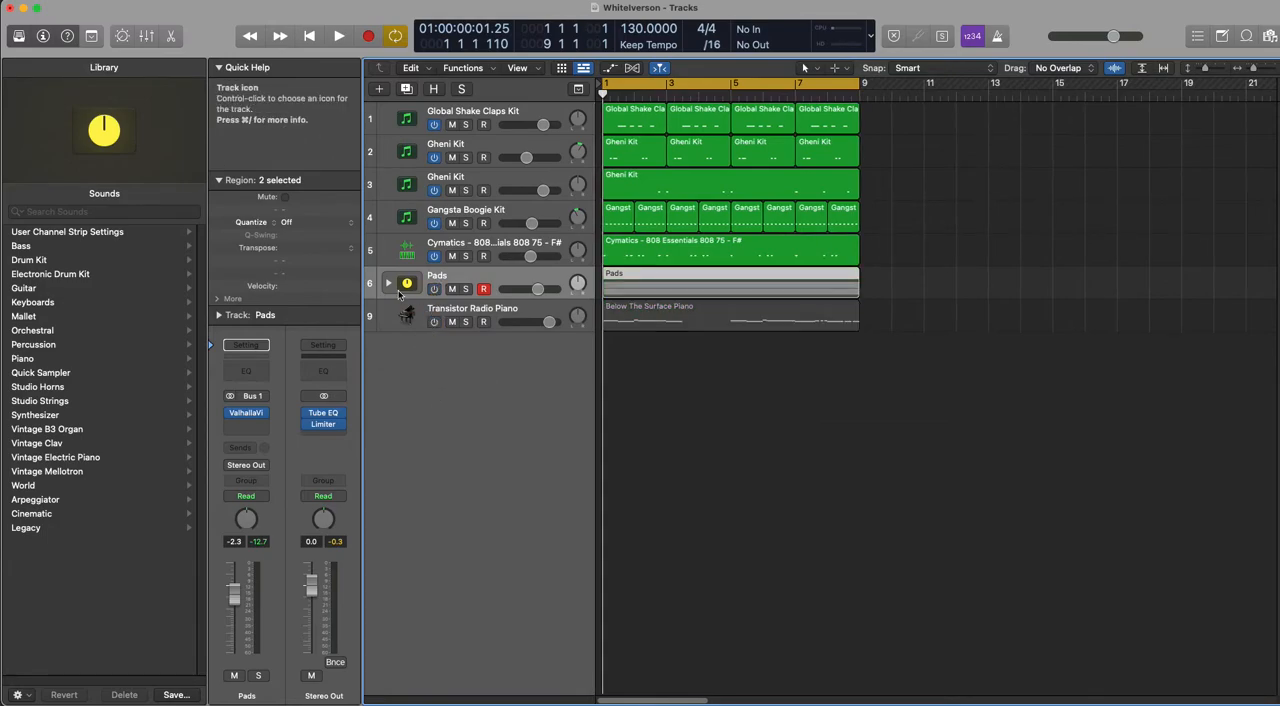
click(433, 256)
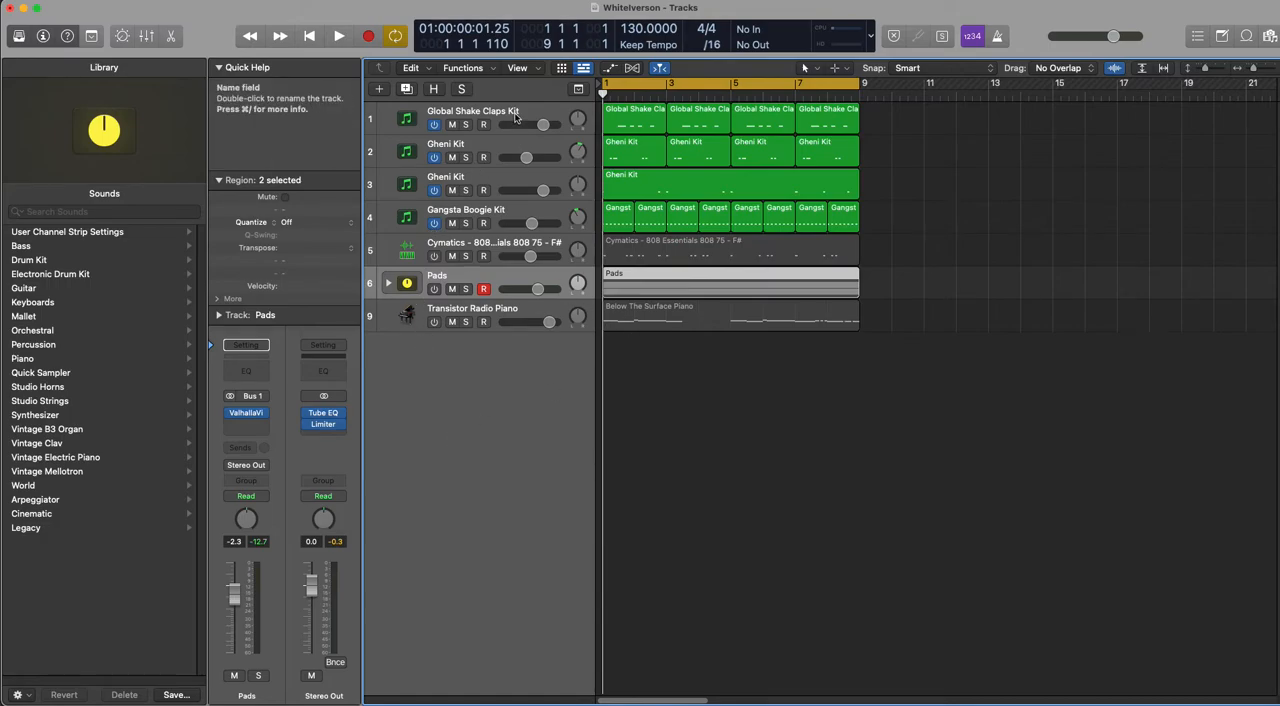
Step: Add a new software instrument track and load Alchemy as its instrument
click(458, 111)
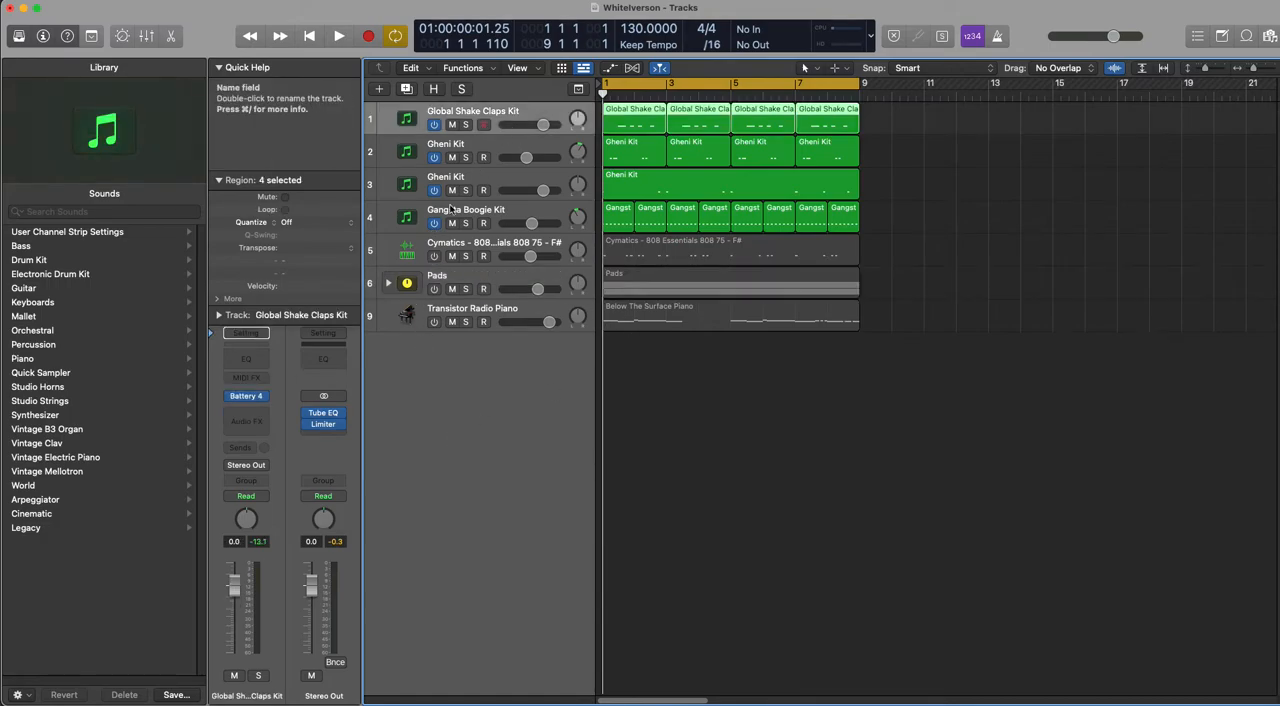
right_click(437, 366)
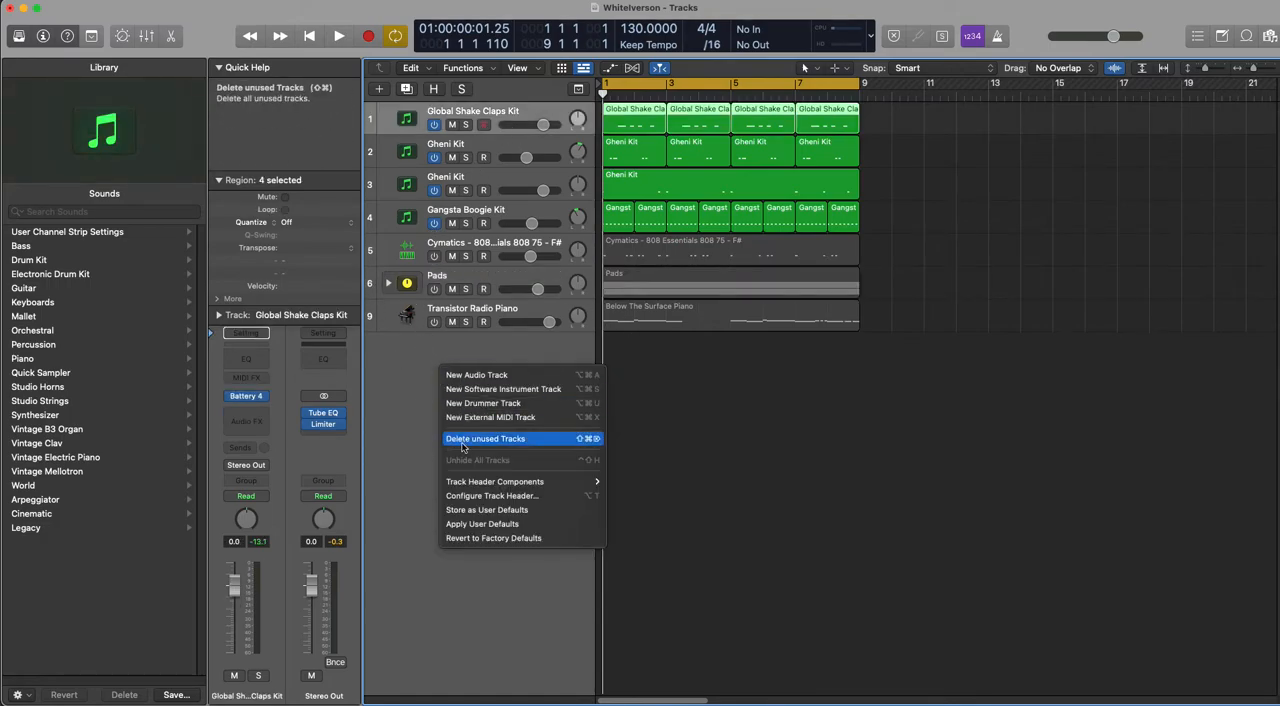
click(490, 391)
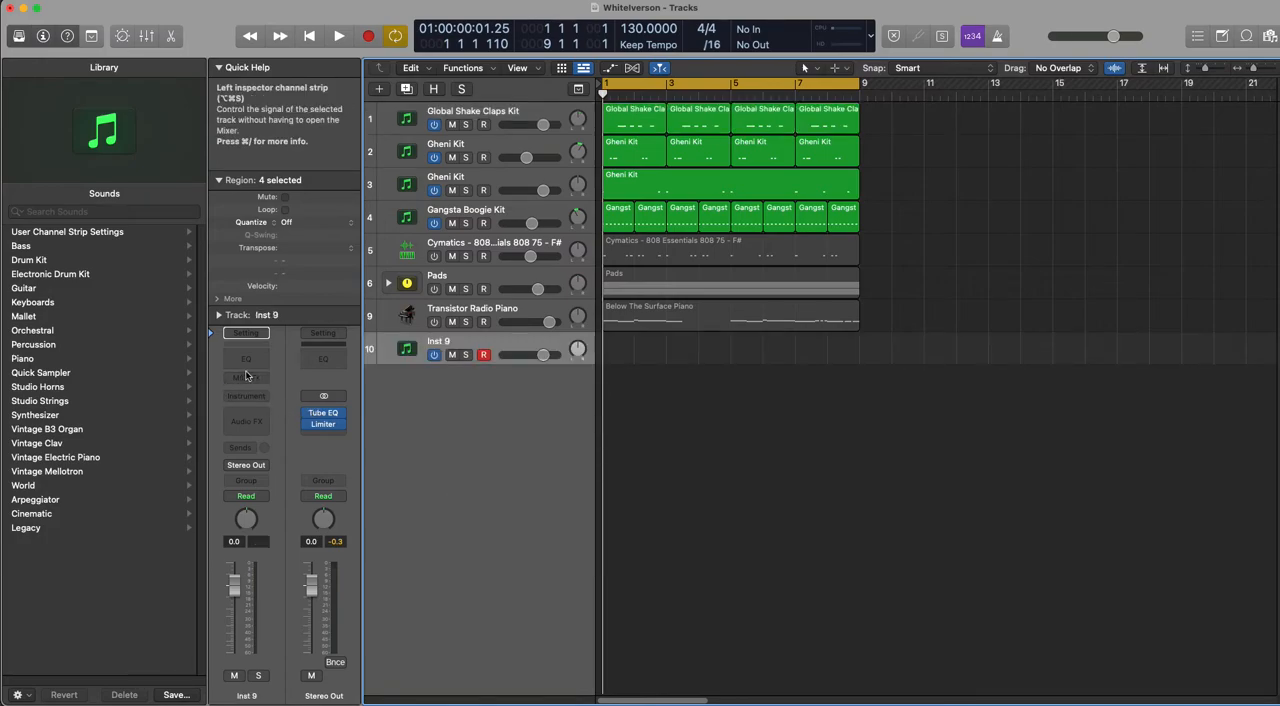
click(246, 397)
mouse_move(247, 438)
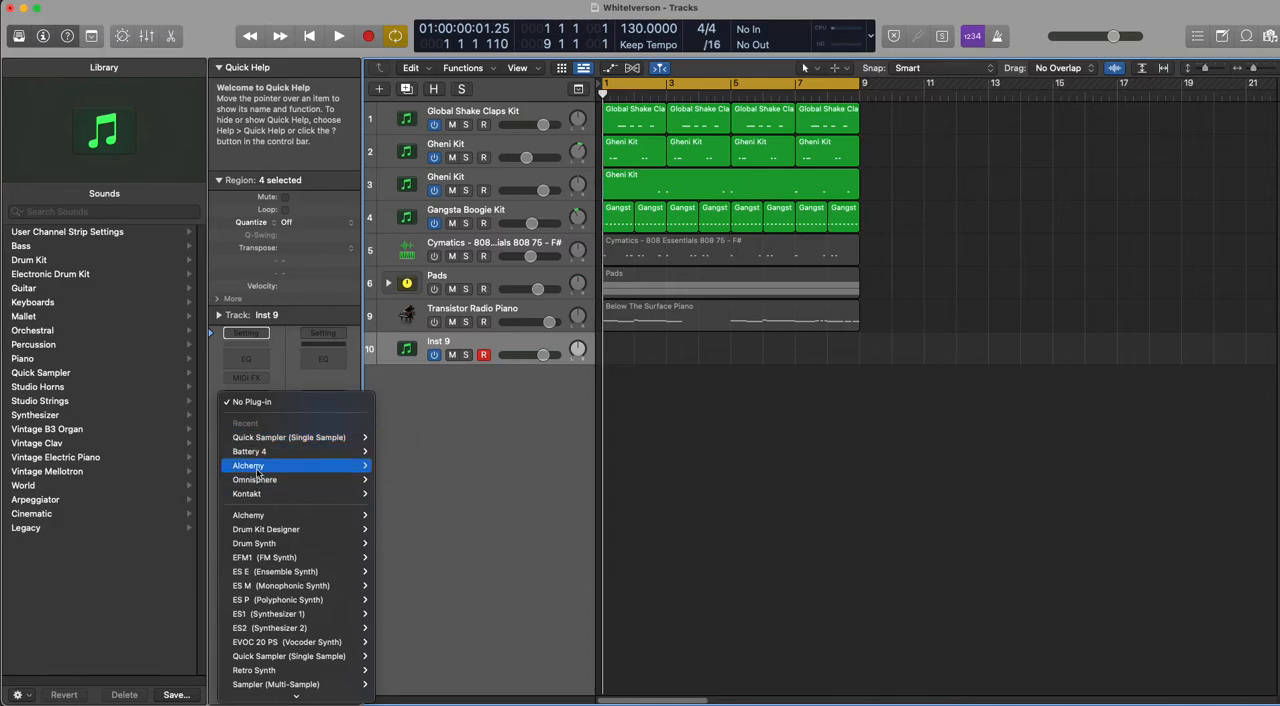
click(389, 466)
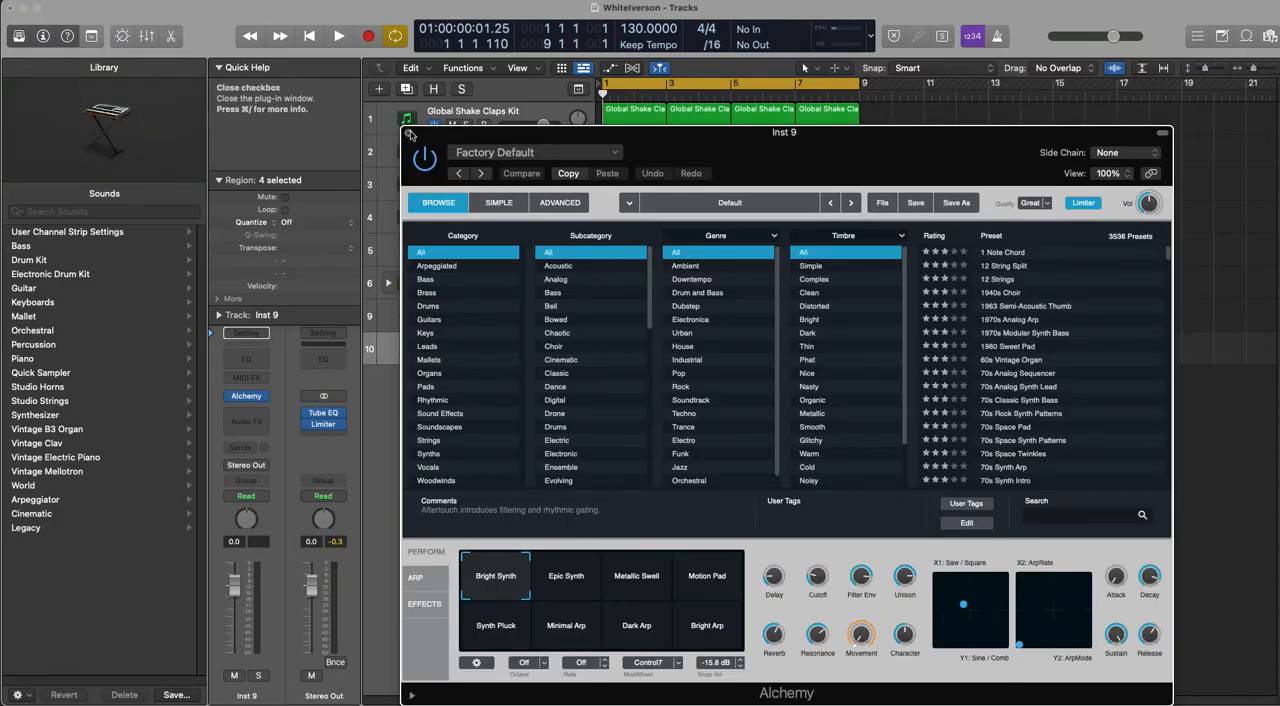
click(410, 134)
Step: Create a MIDI region at bar 1 of the new Alchemy track and extend it to bar 9
right_click(618, 355)
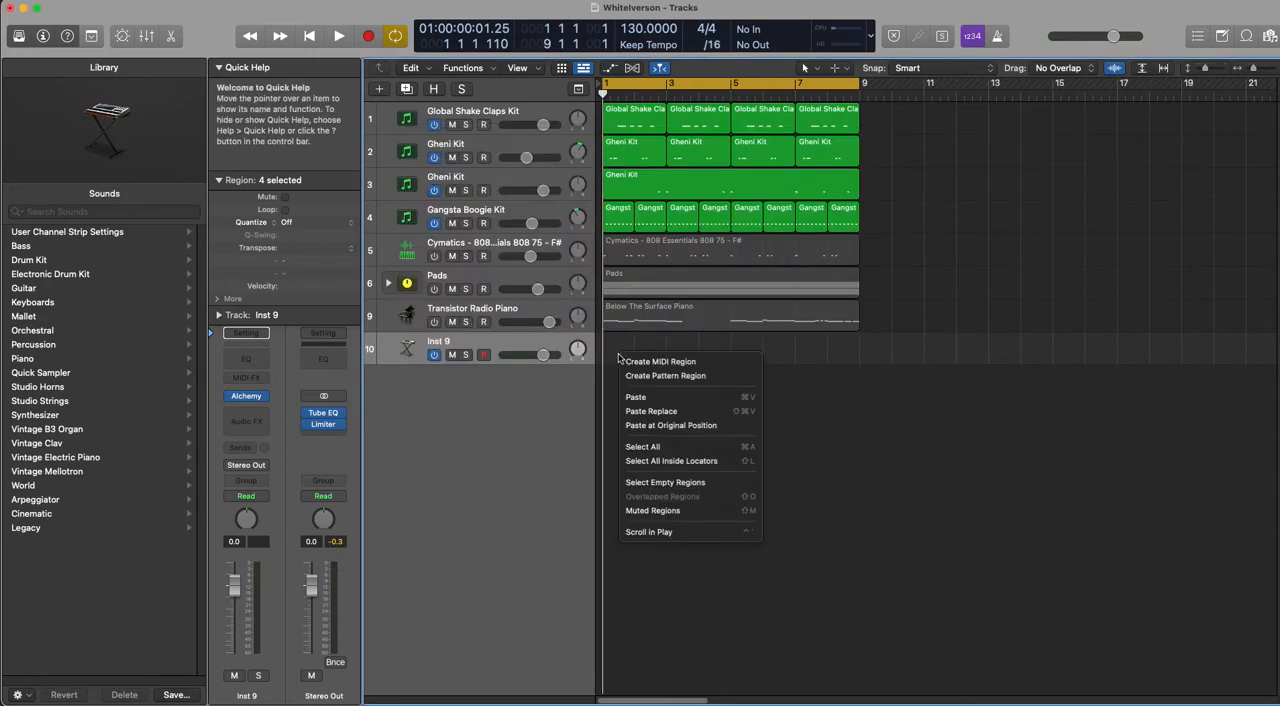
click(624, 361)
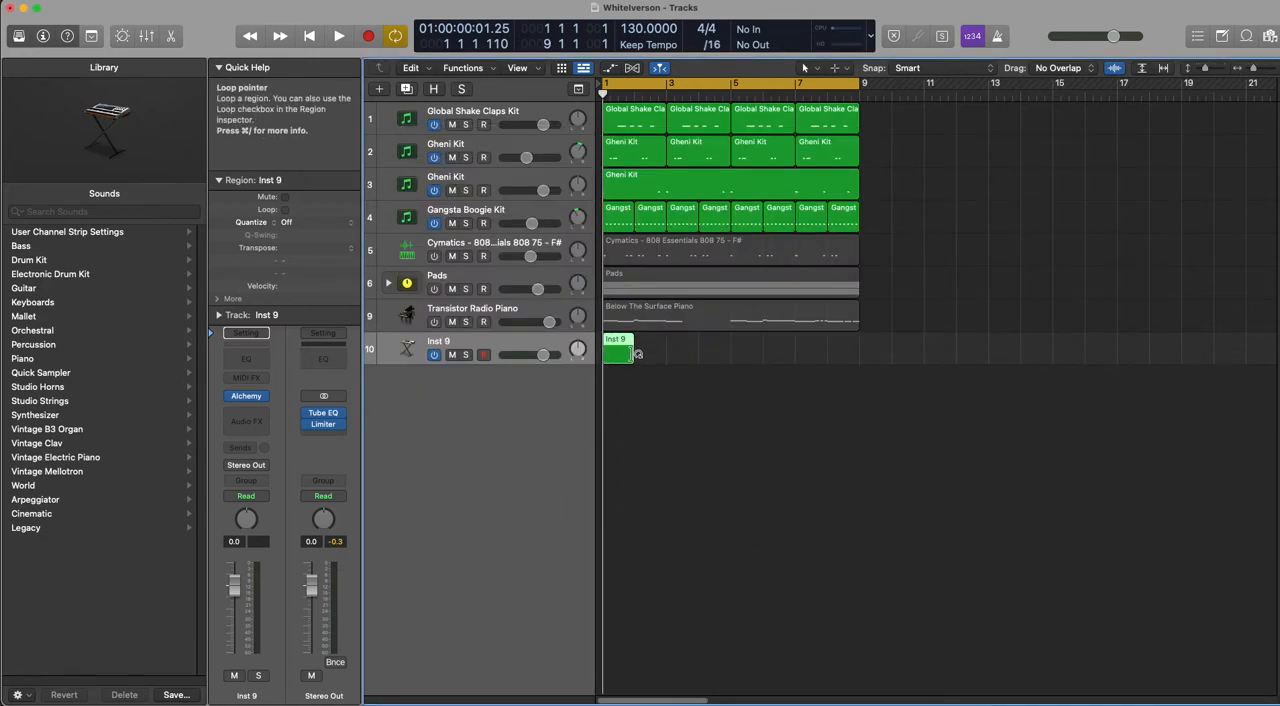
drag(635, 353, 858, 353)
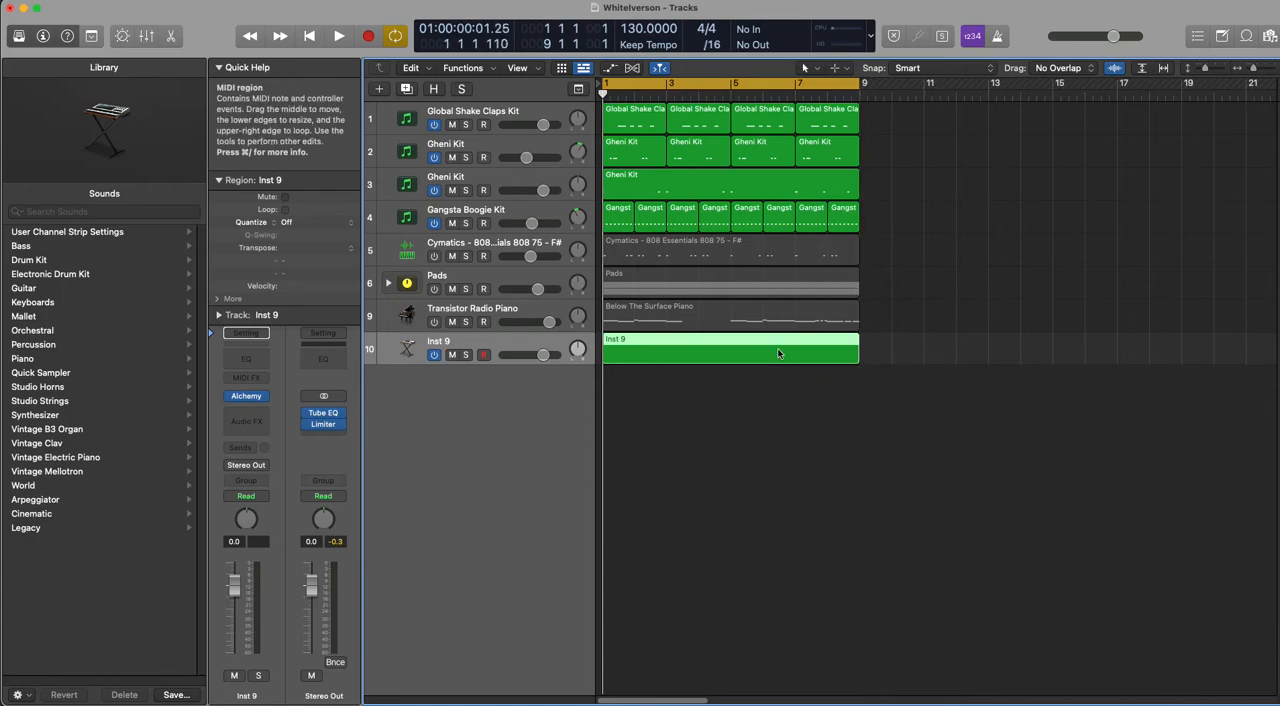
Step: Draw a two-bar C major 7 chord (C2, E2, G2, B2) at bar 1 of the new region and audition it
double_click(779, 353)
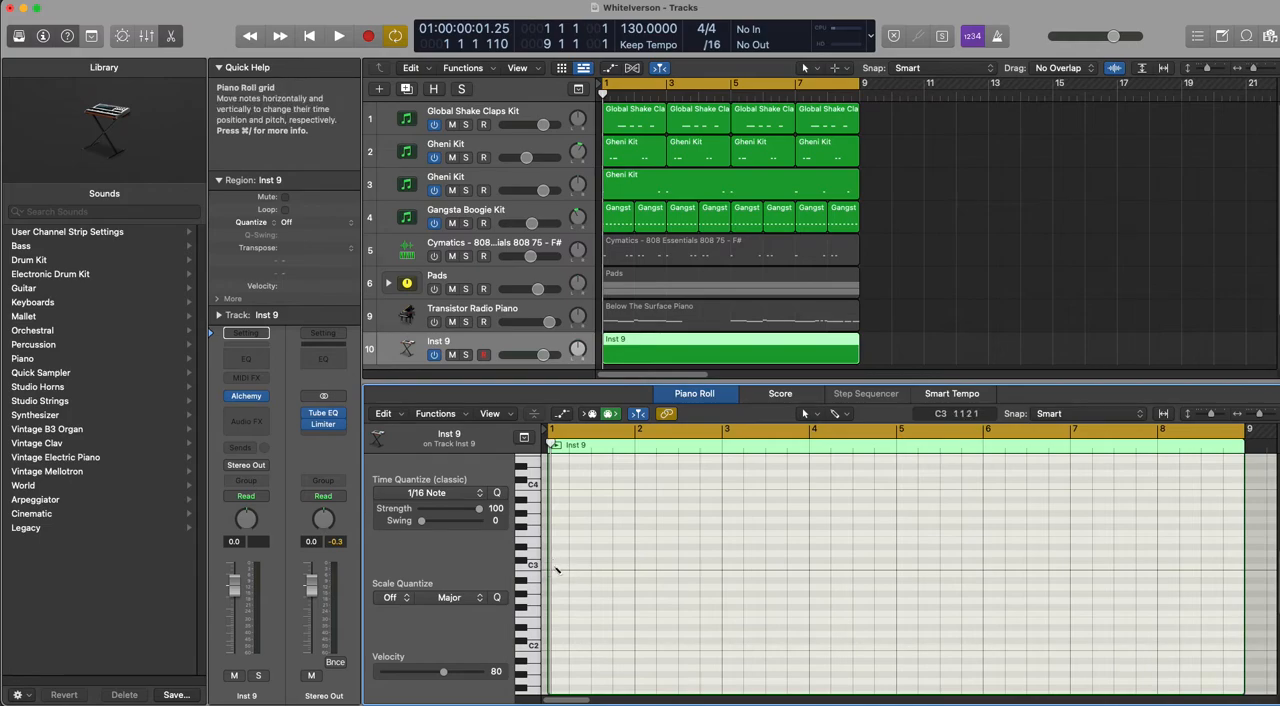
click(555, 567)
drag(555, 569, 785, 589)
drag(680, 569, 677, 651)
drag(787, 647, 720, 647)
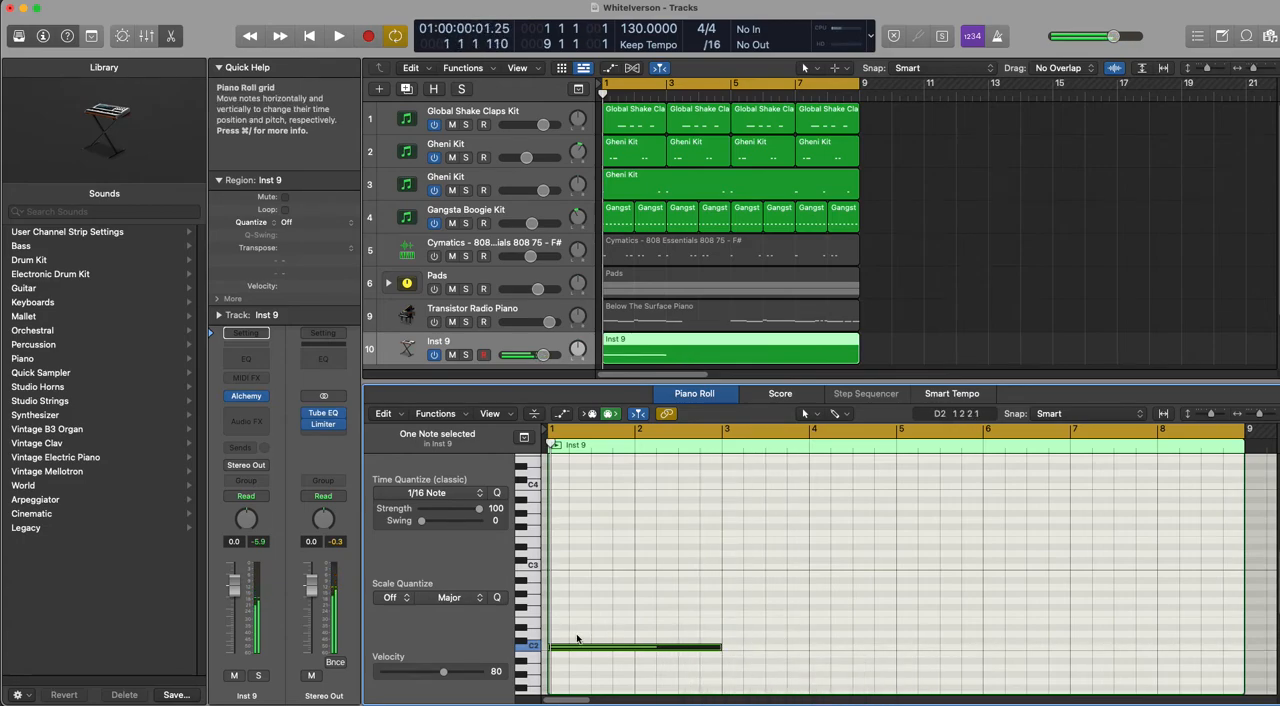
drag(568, 646, 574, 581)
click(537, 647)
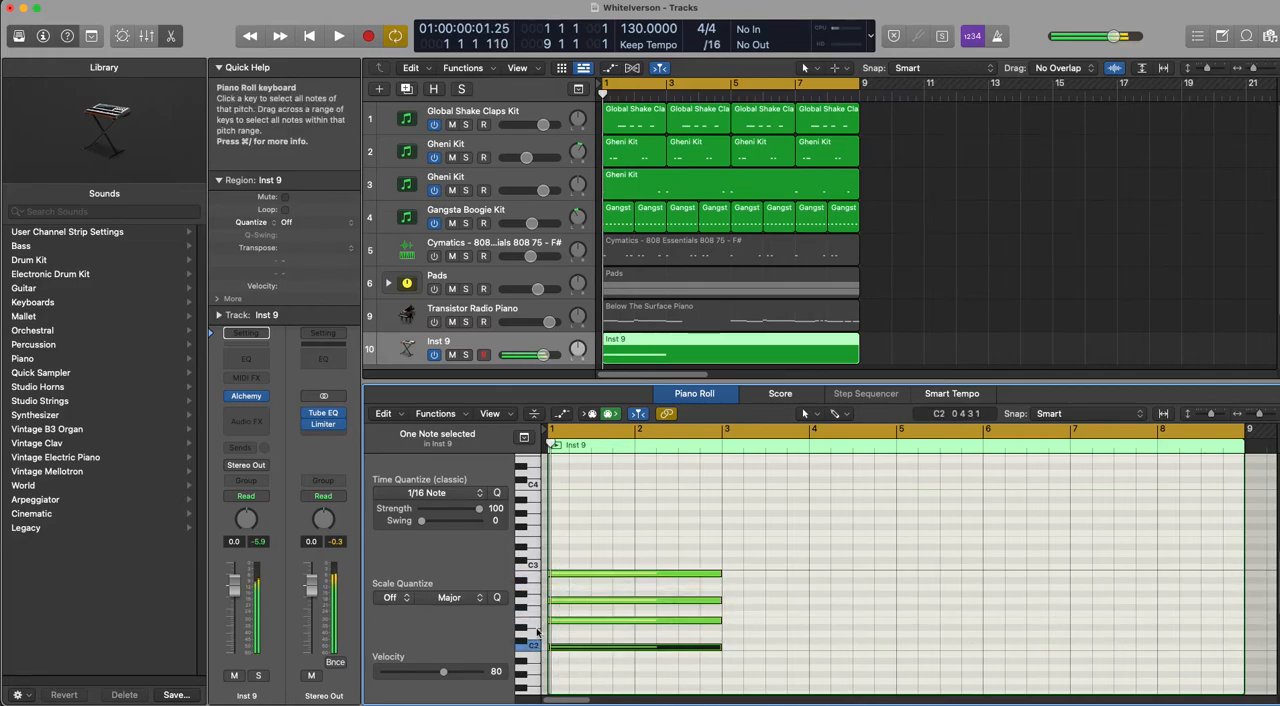
click(534, 579)
key(space)
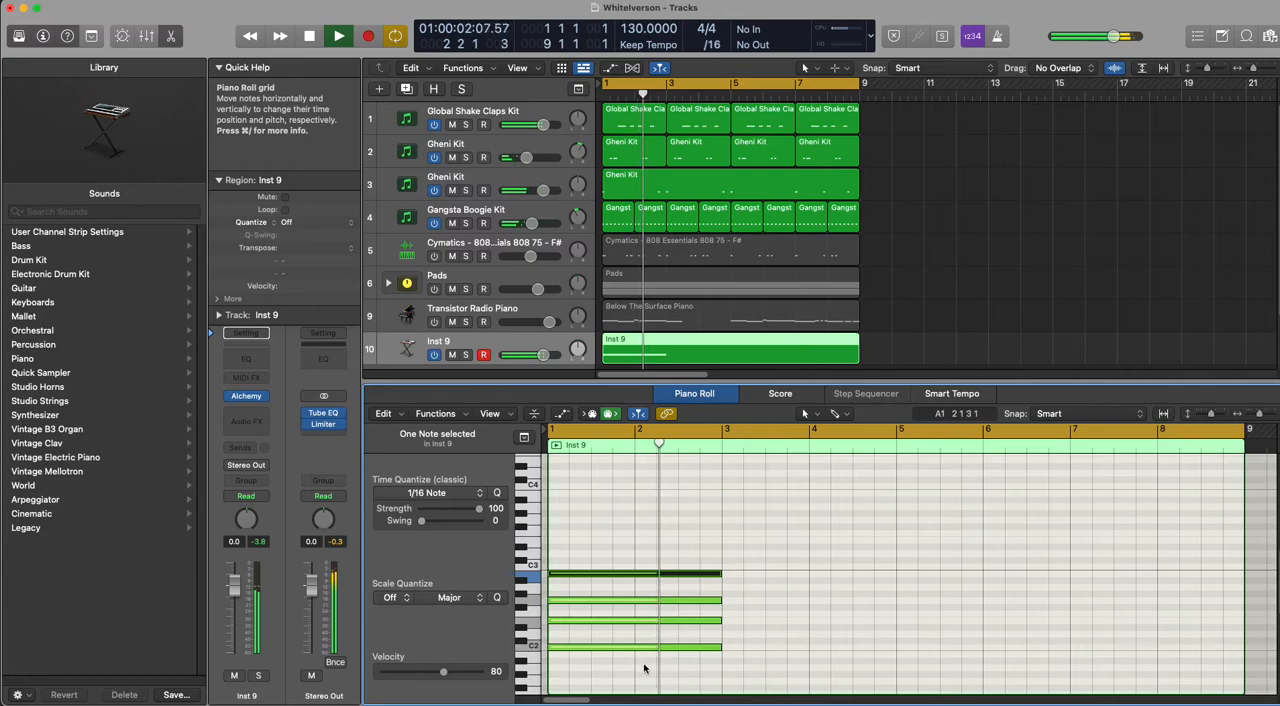
key(space)
Step: Draw a second two-bar chord at bar 3 with B1, D2, F#2 and A2, and audition it
scroll(685, 672, down, 2)
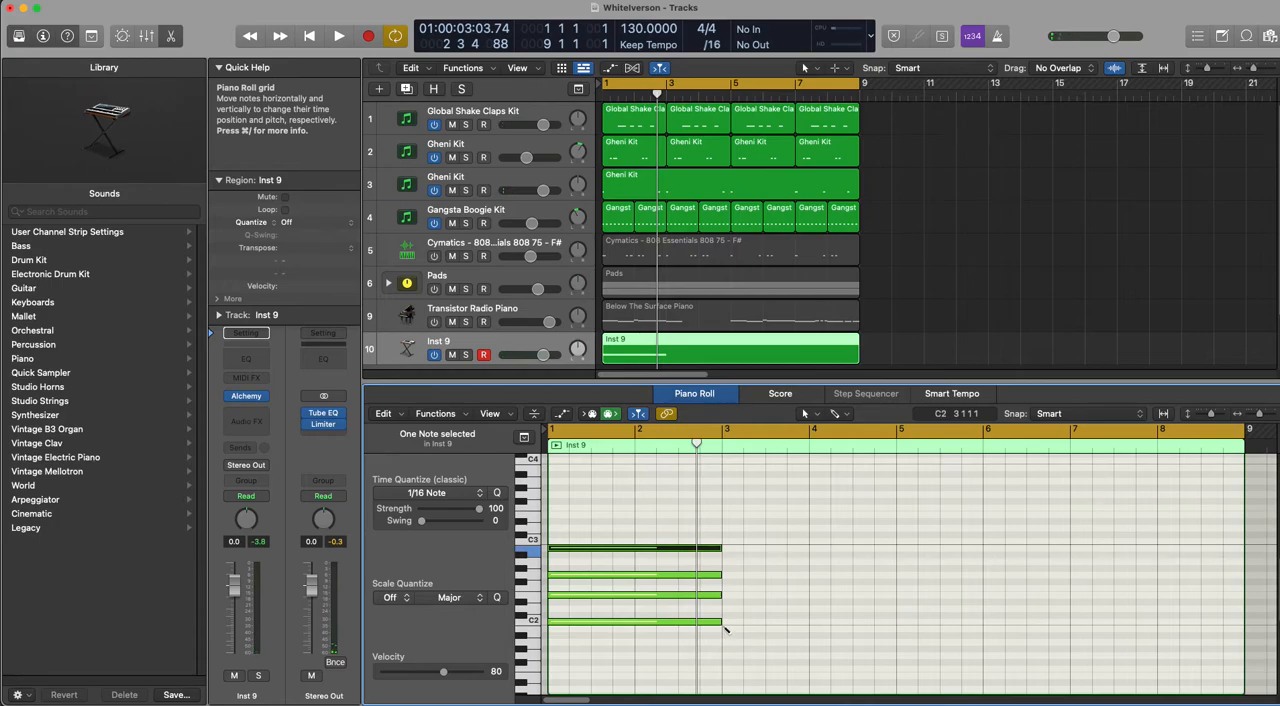
super+click(727, 630)
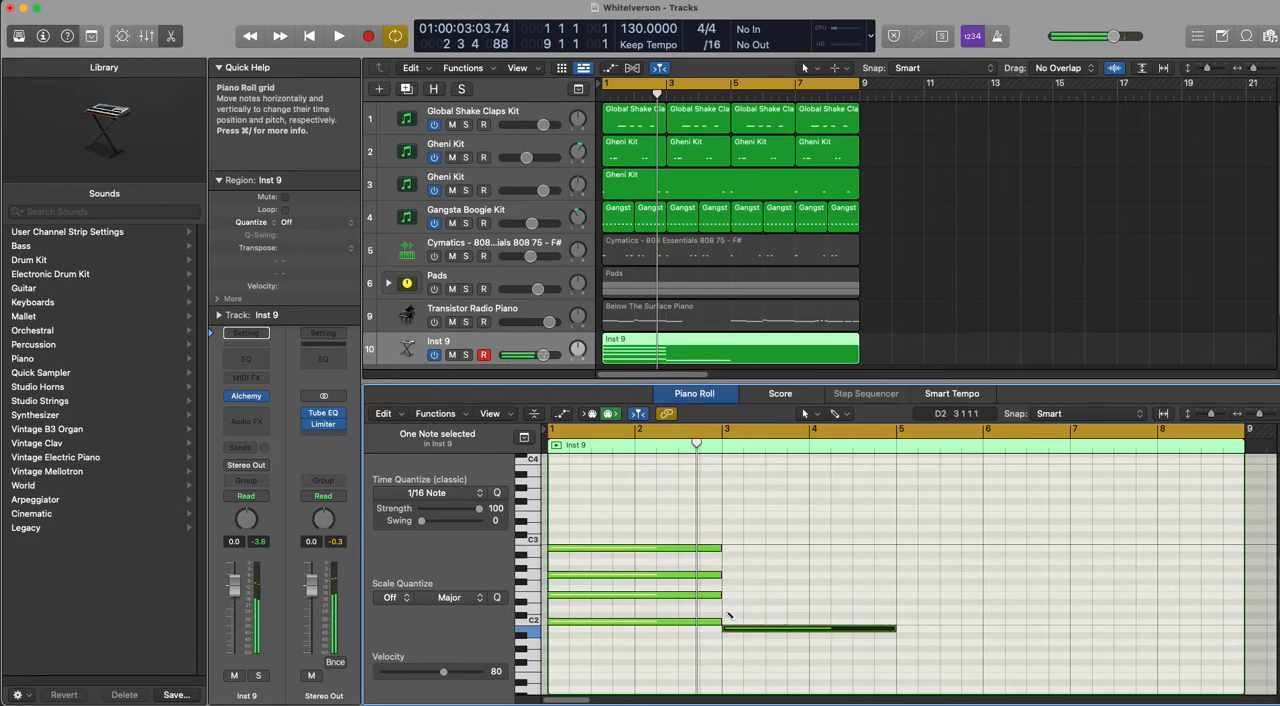
super+click(730, 603)
super+click(728, 584)
super+click(726, 562)
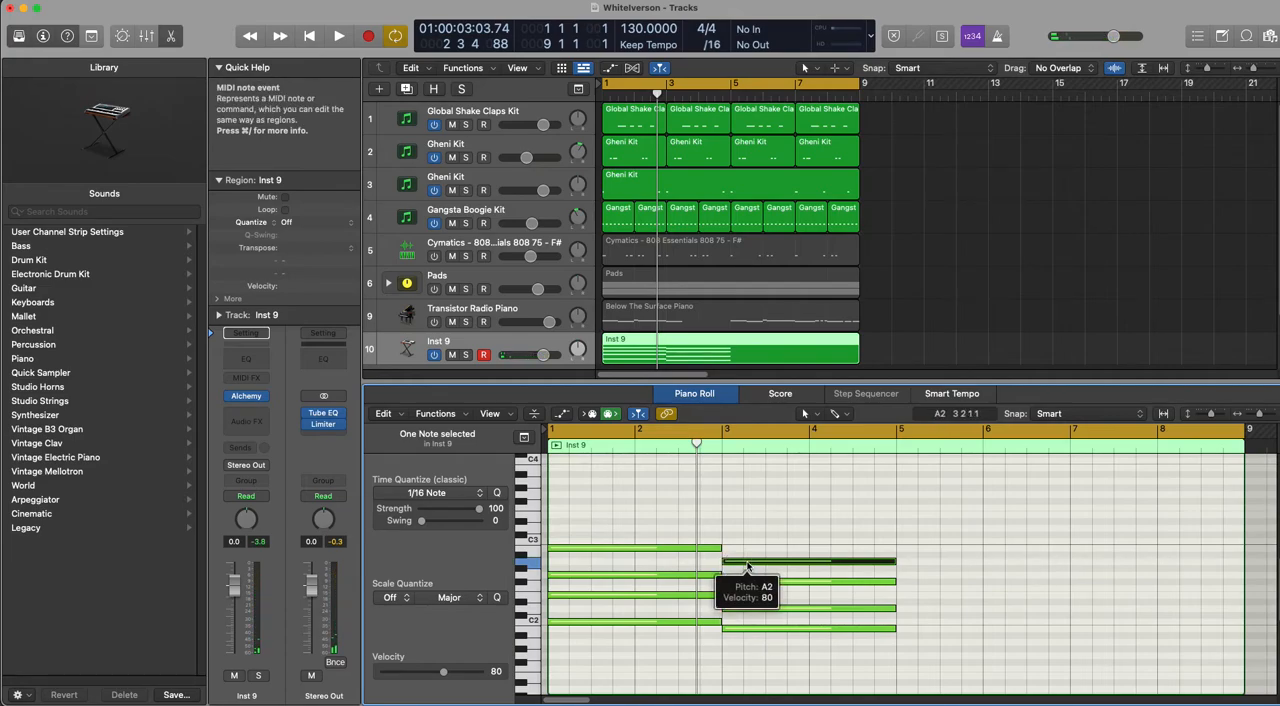
key(space)
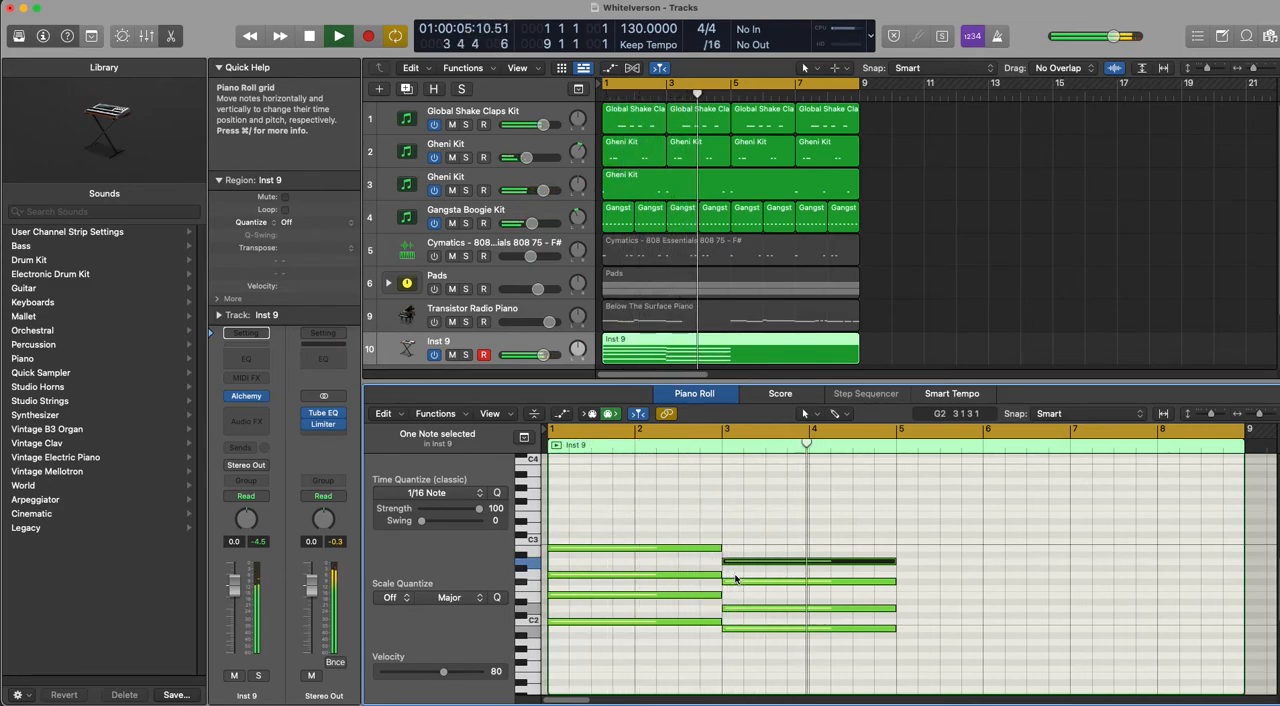
key(space)
Step: Copy the first chord to bar 5, build a two-bar chord of G1, B1, D2 and G2 at bar 7, and audition the progression
drag(629, 520, 628, 679)
scroll(628, 679, down, 1)
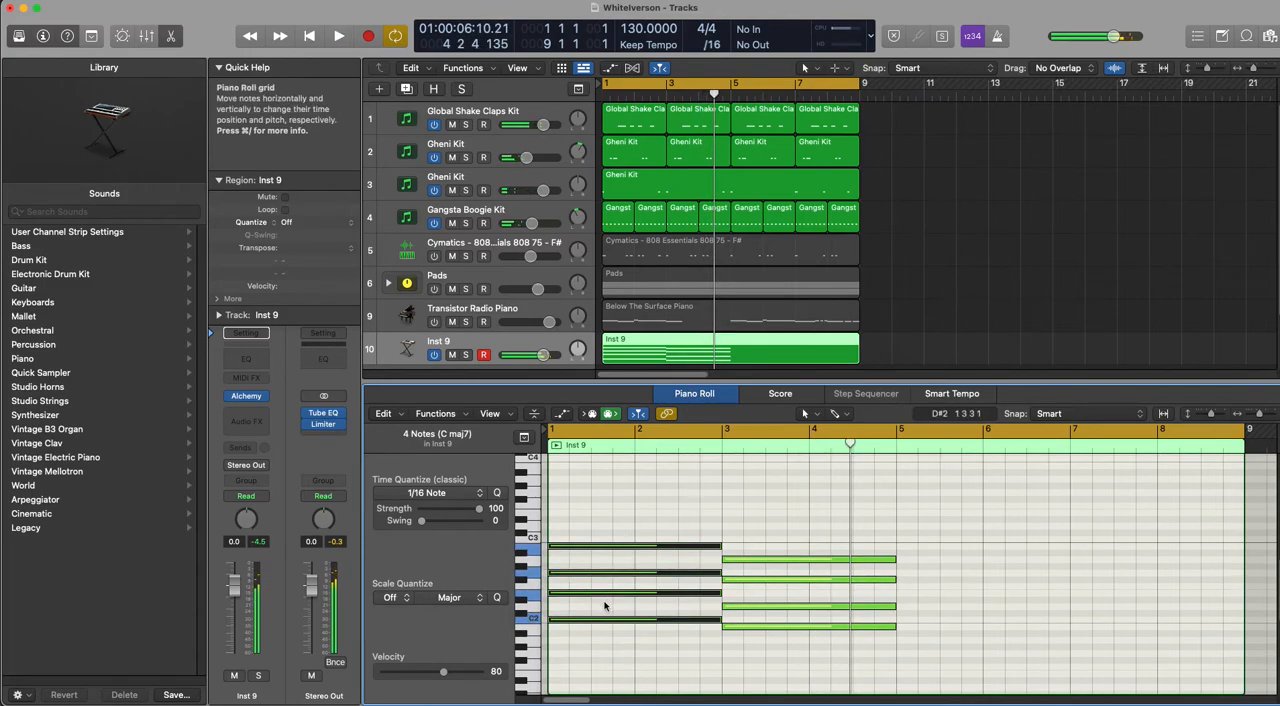
drag(604, 623, 1095, 657)
drag(1080, 585, 1080, 578)
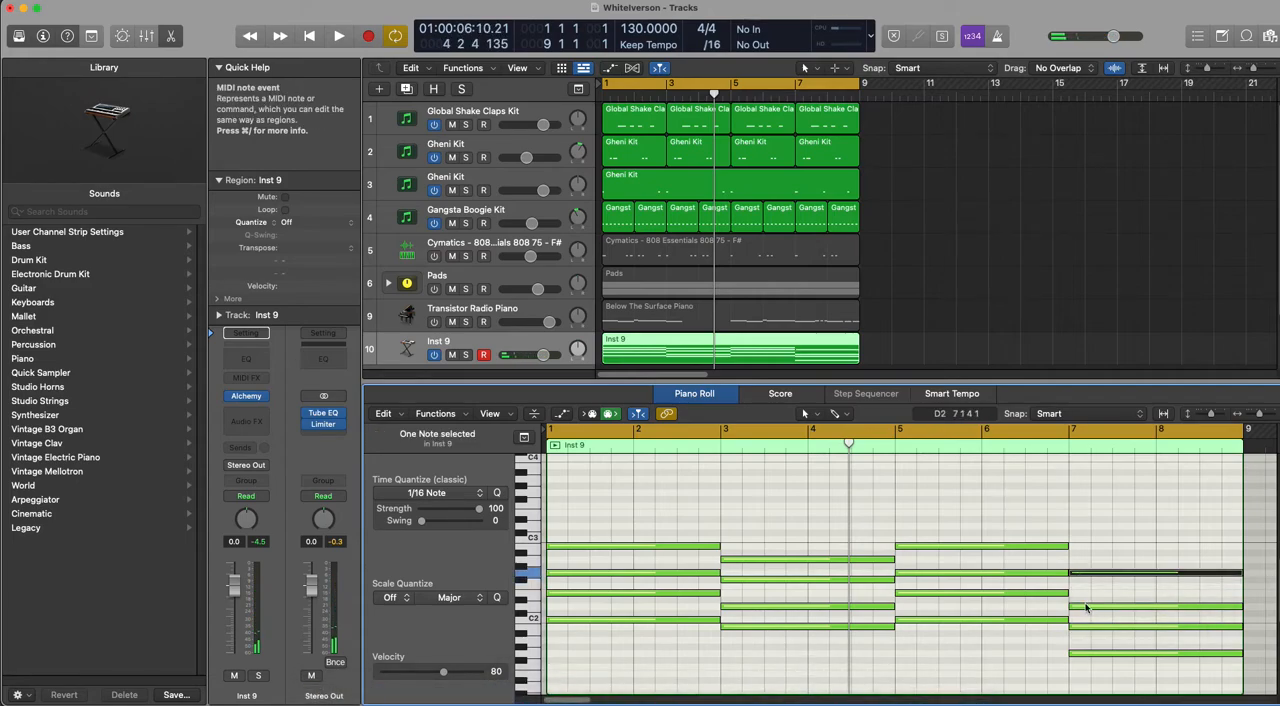
key(space)
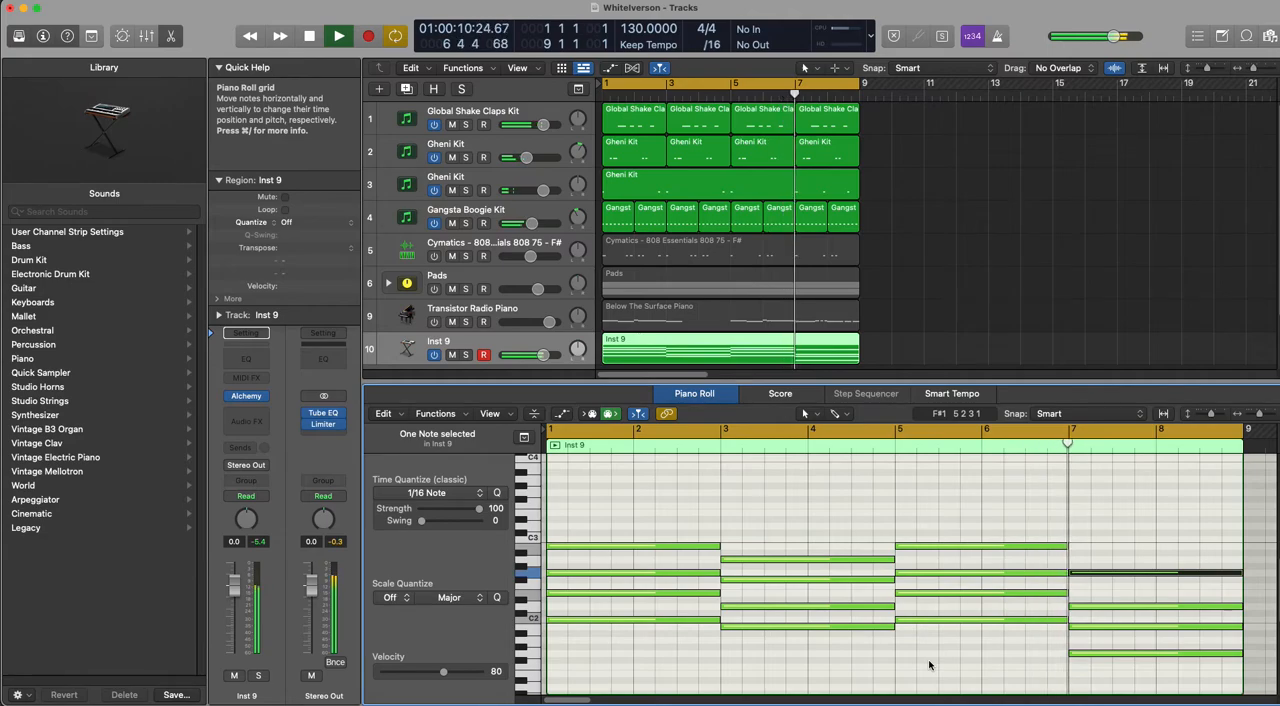
key(space)
Step: Switch off the Global Shake Claps Kit and both Gheni Kit tracks, and select the Gangsta Boogie Kit track
click(434, 124)
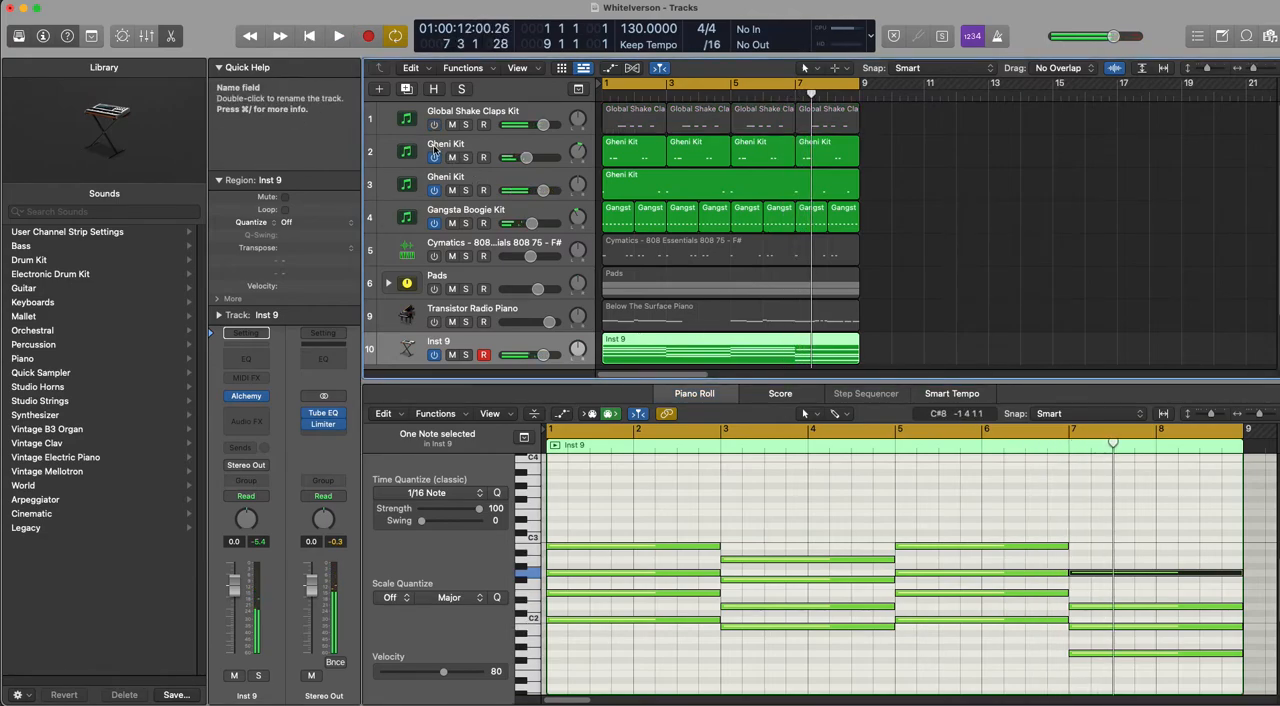
click(434, 157)
click(434, 190)
click(434, 216)
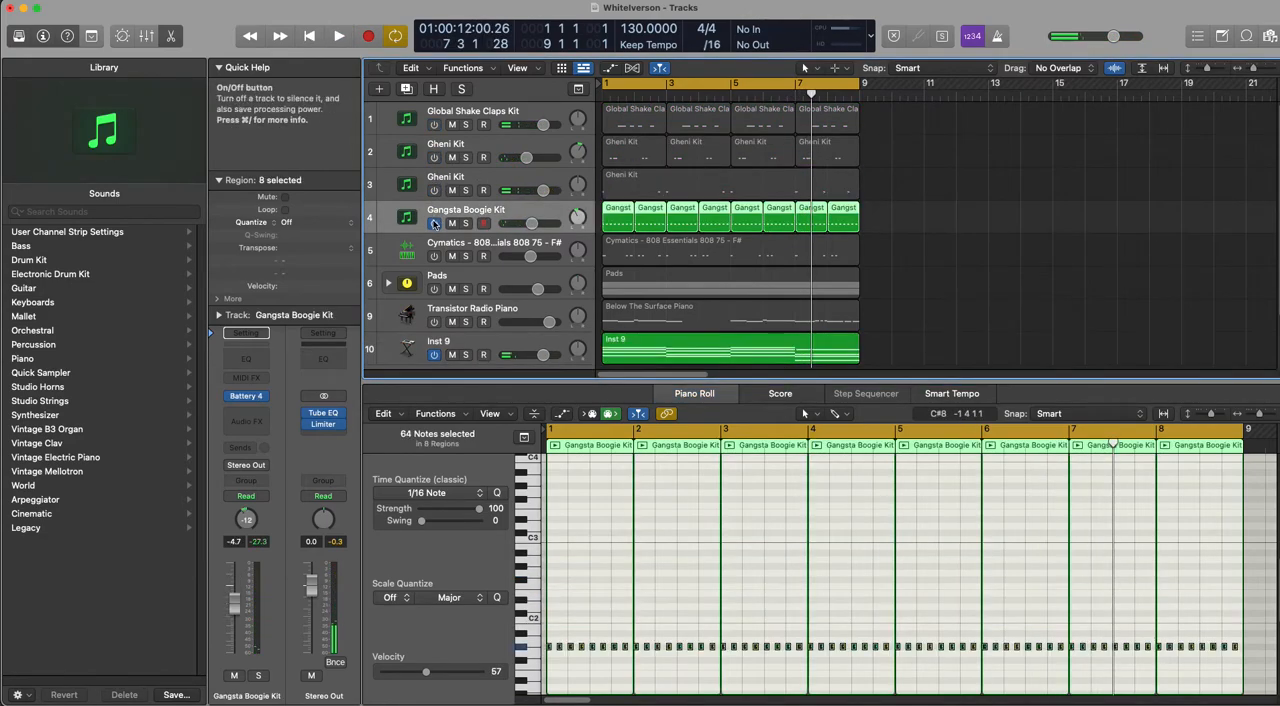
Step: Reopen Alchemy on the Inst 9 track and load the Alone preset from the Pads category
click(515, 352)
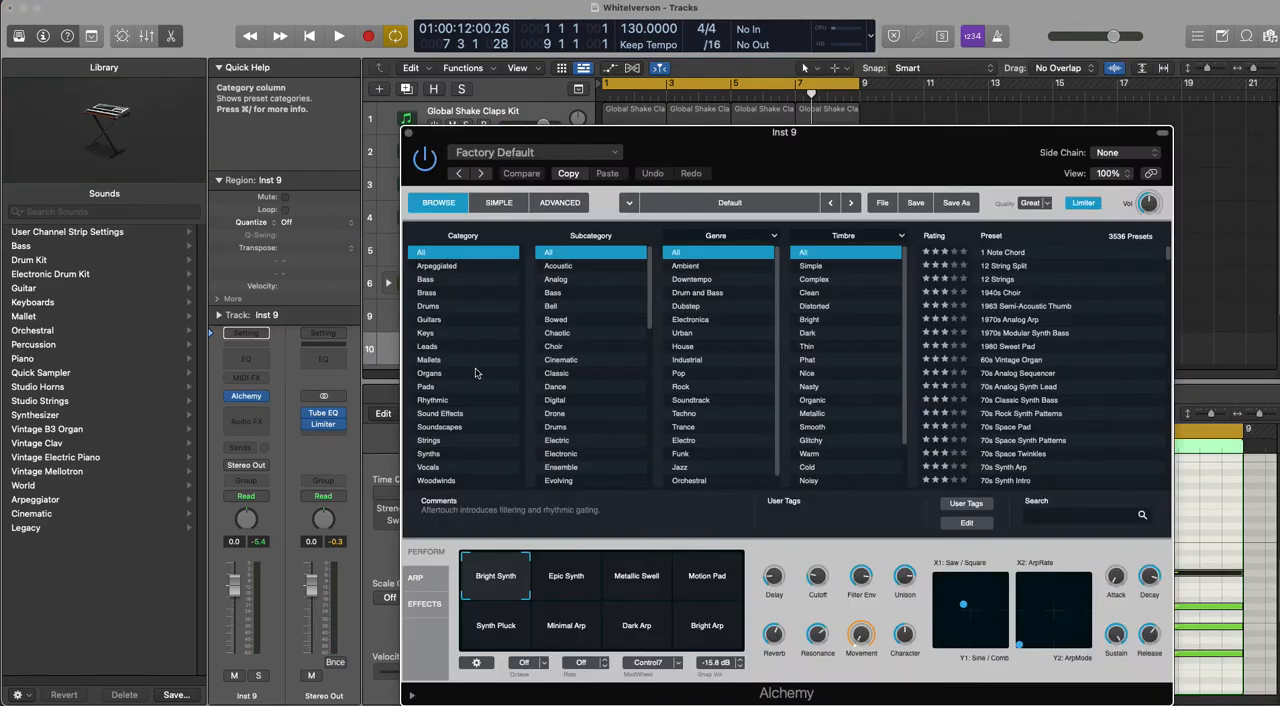
click(447, 388)
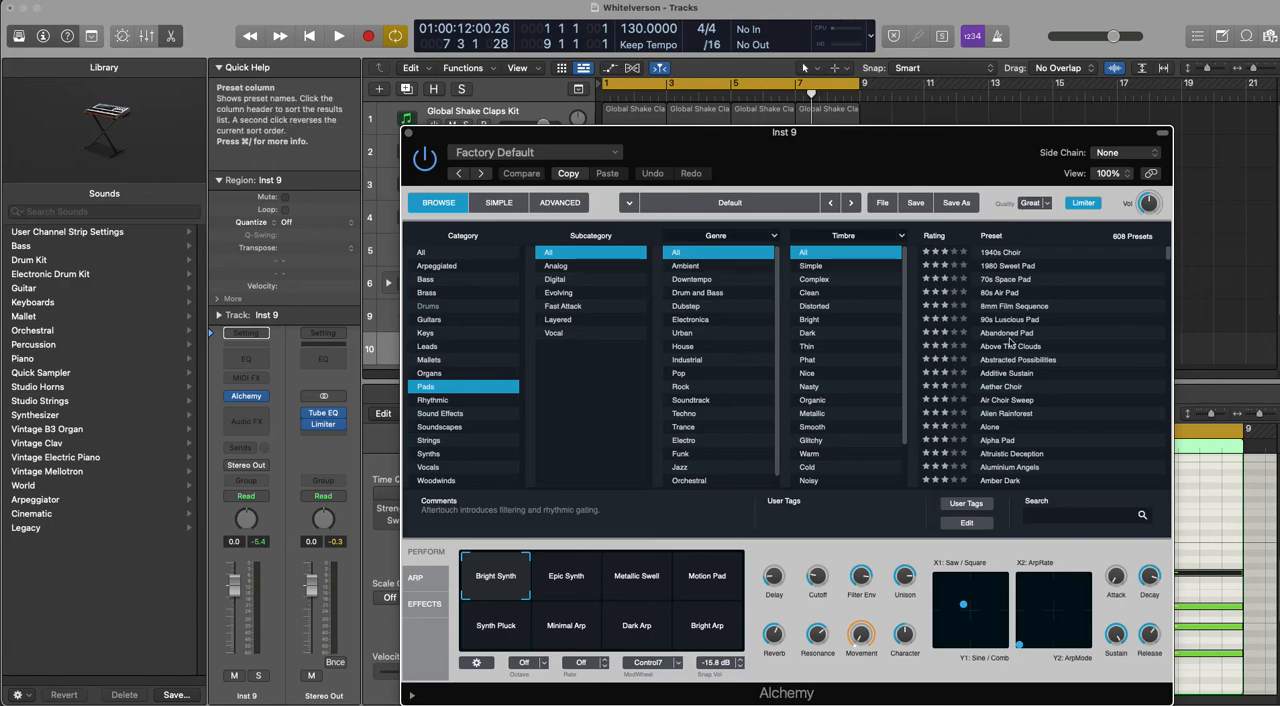
scroll(1007, 366, down, 5)
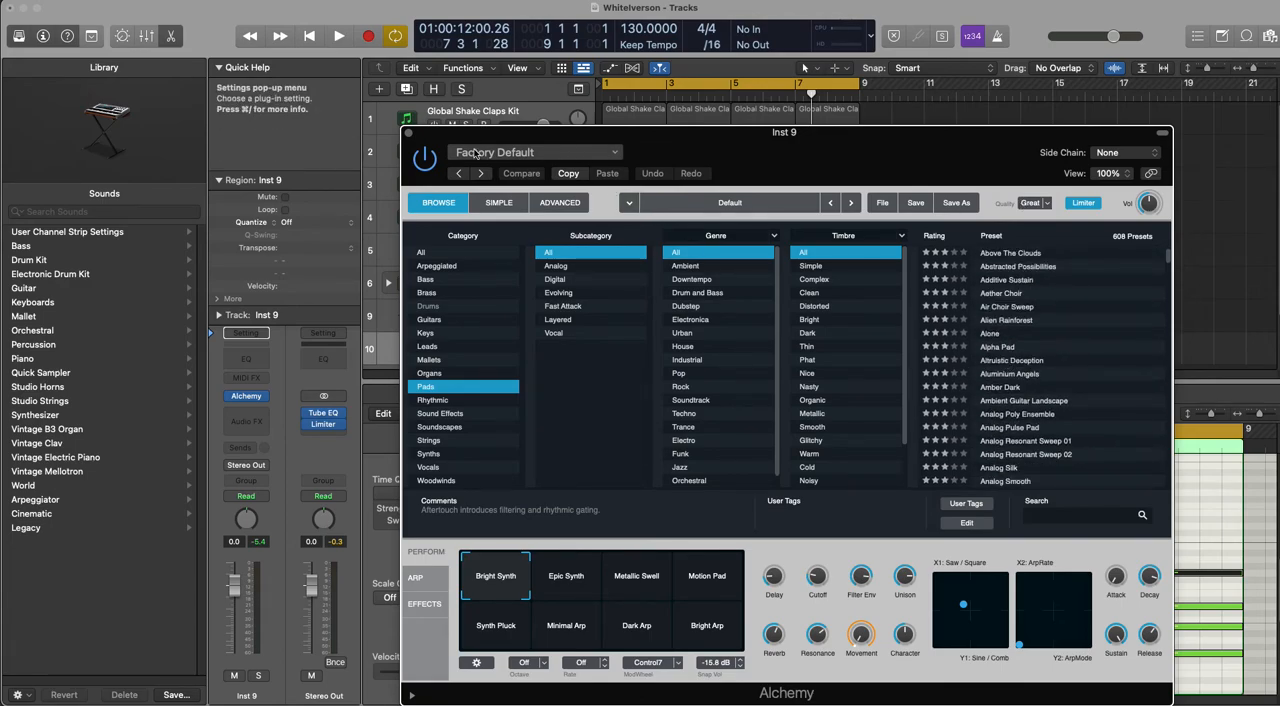
click(1030, 333)
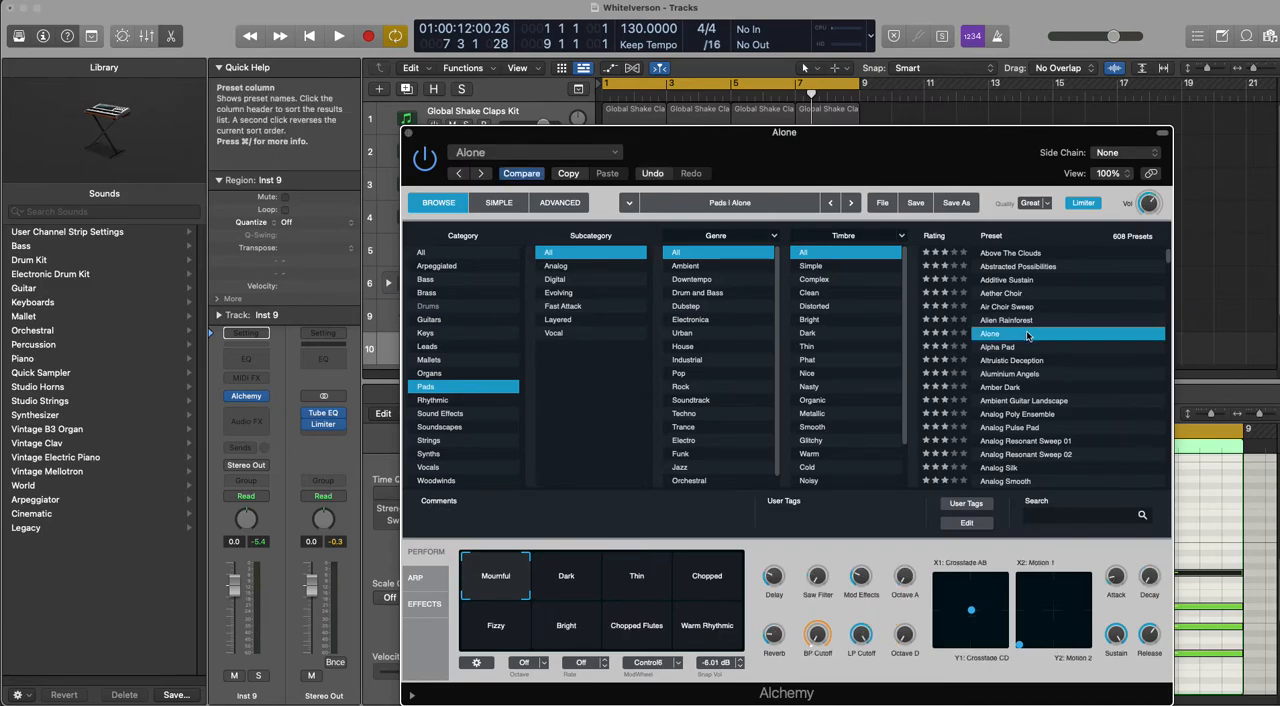
Step: Audition the Alone preset and look inside the Pads track stack to check the sounds it uses
key(space)
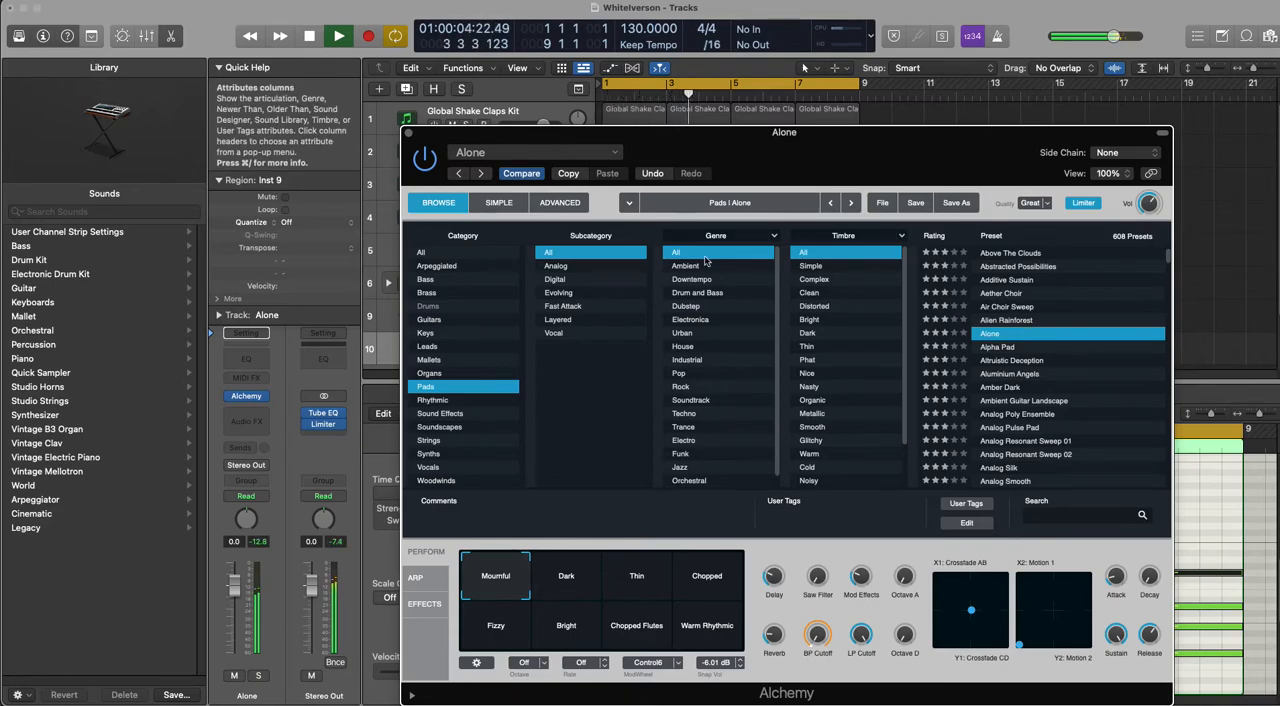
key(space)
click(408, 132)
click(388, 283)
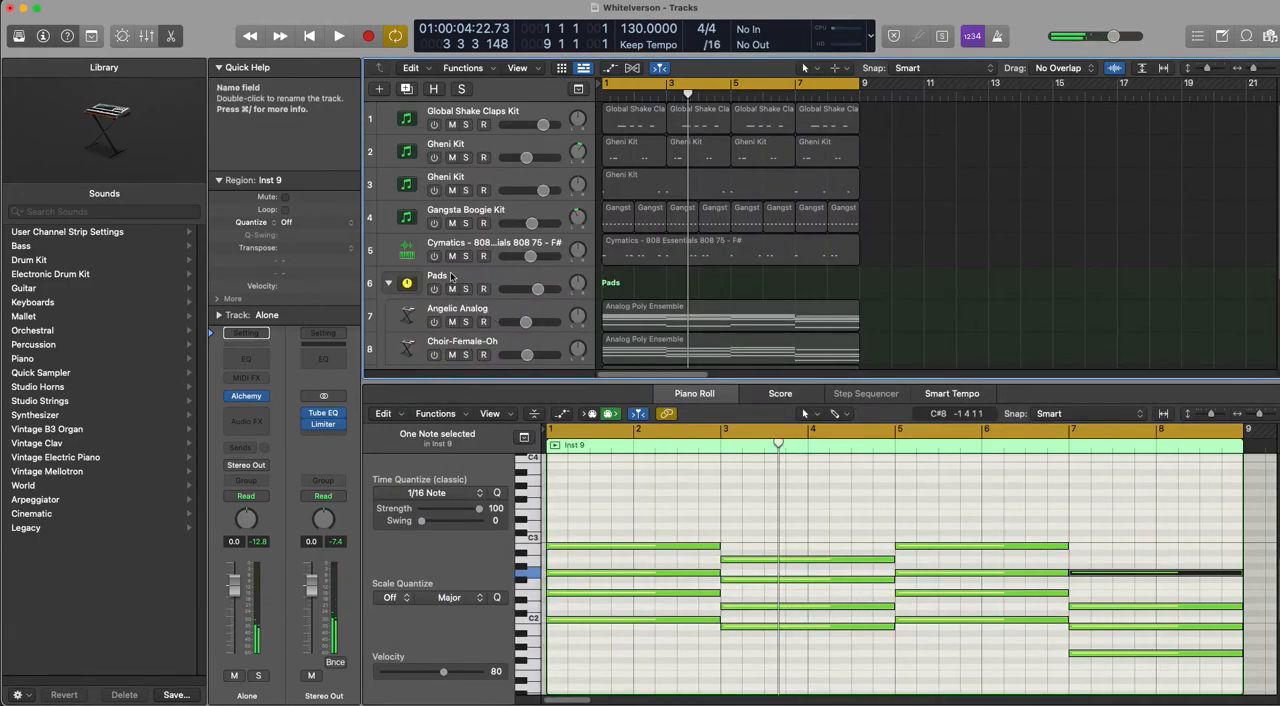
click(388, 283)
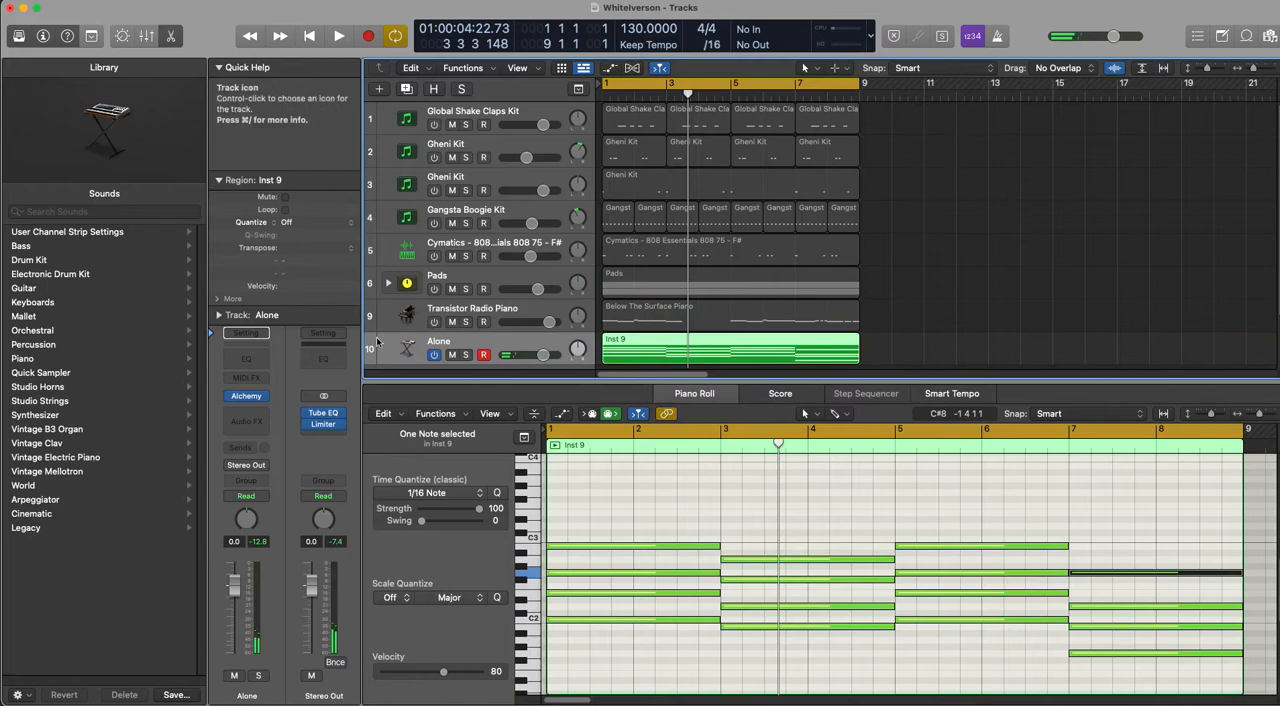
Step: Load the Angelic Analog preset from Alchemy's Pads category on the Alone track and play the chords with it
scroll(1037, 377, down, 3)
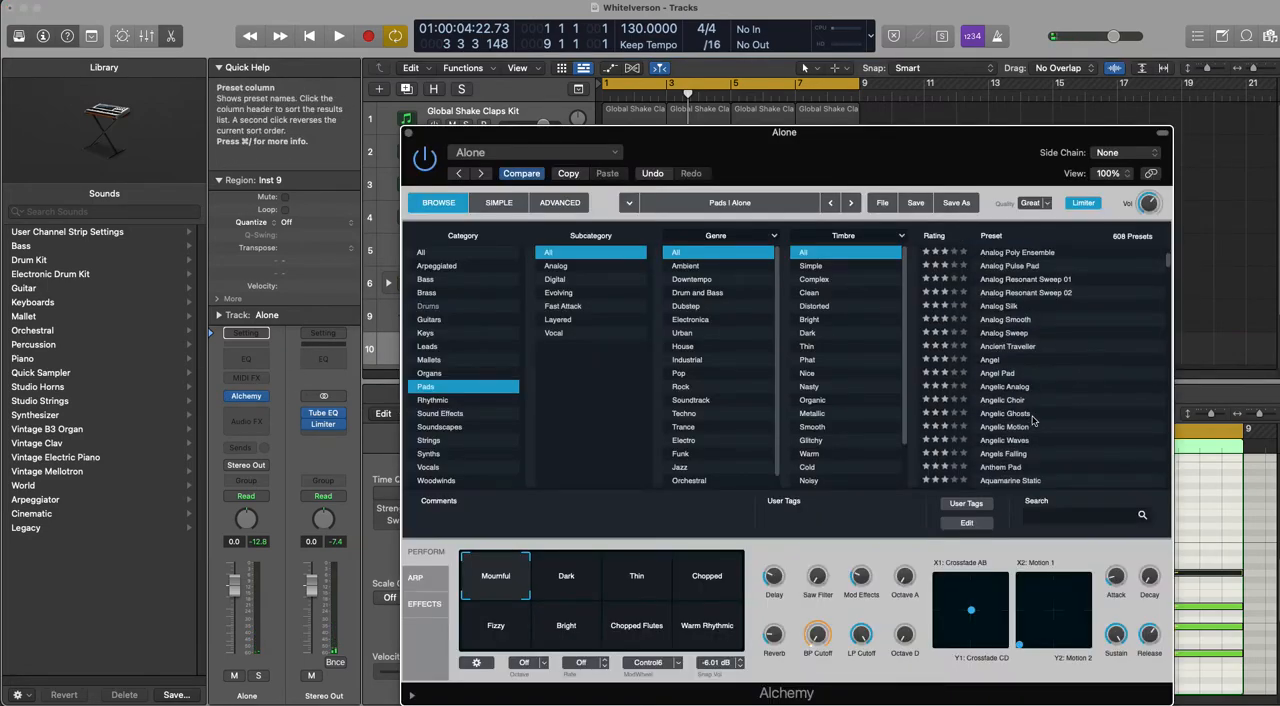
click(1019, 377)
click(1015, 386)
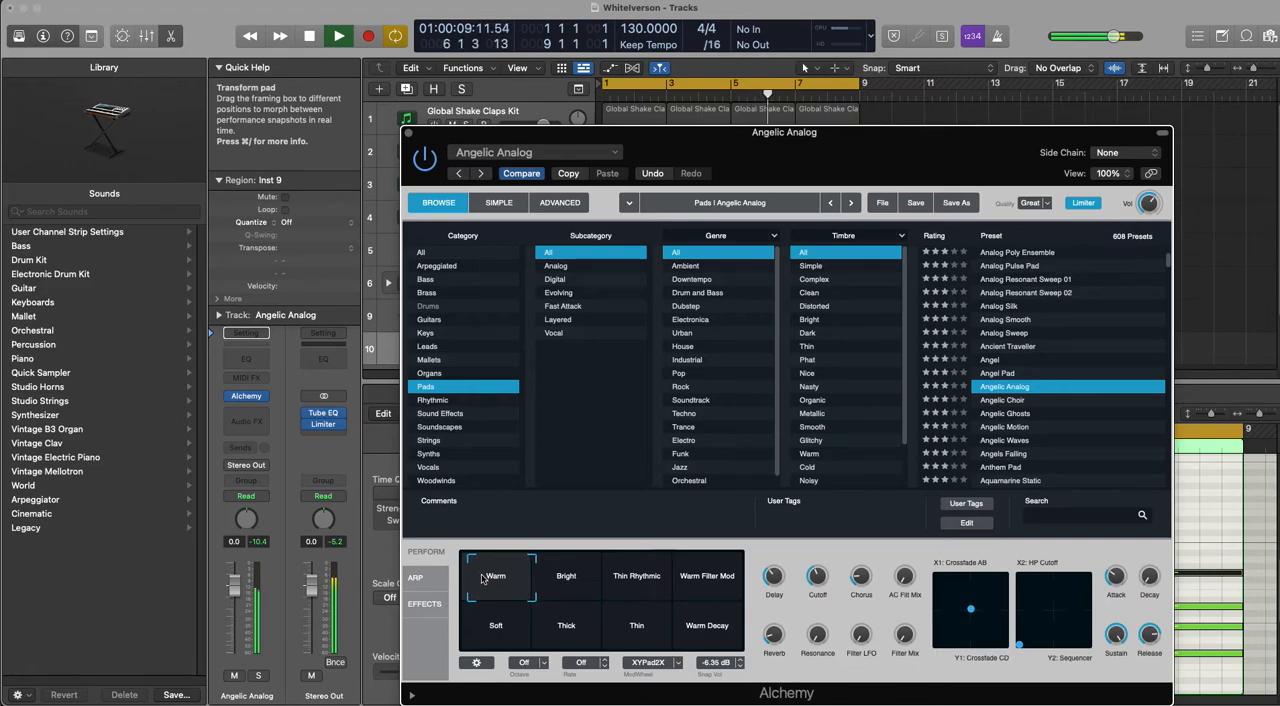
Step: Clear the modulation from the Acoustic Reverb's Mix control in Alchemy's effects section
click(433, 604)
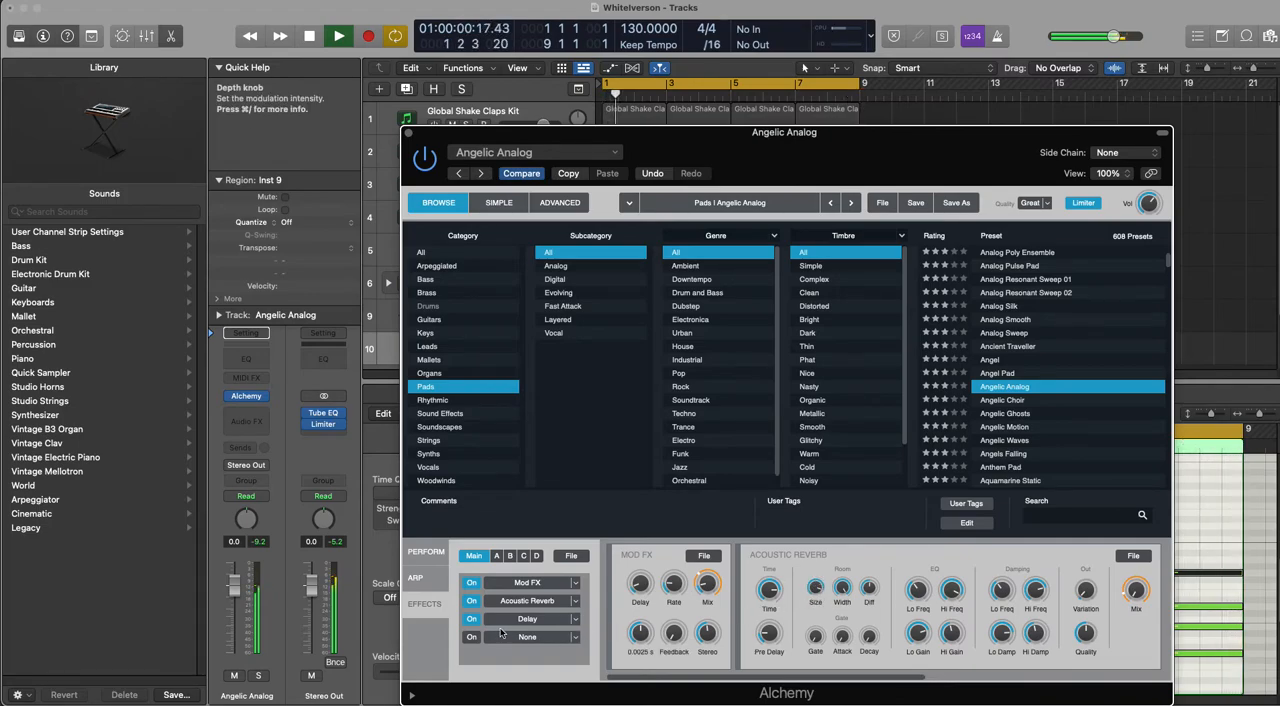
right_click(1135, 590)
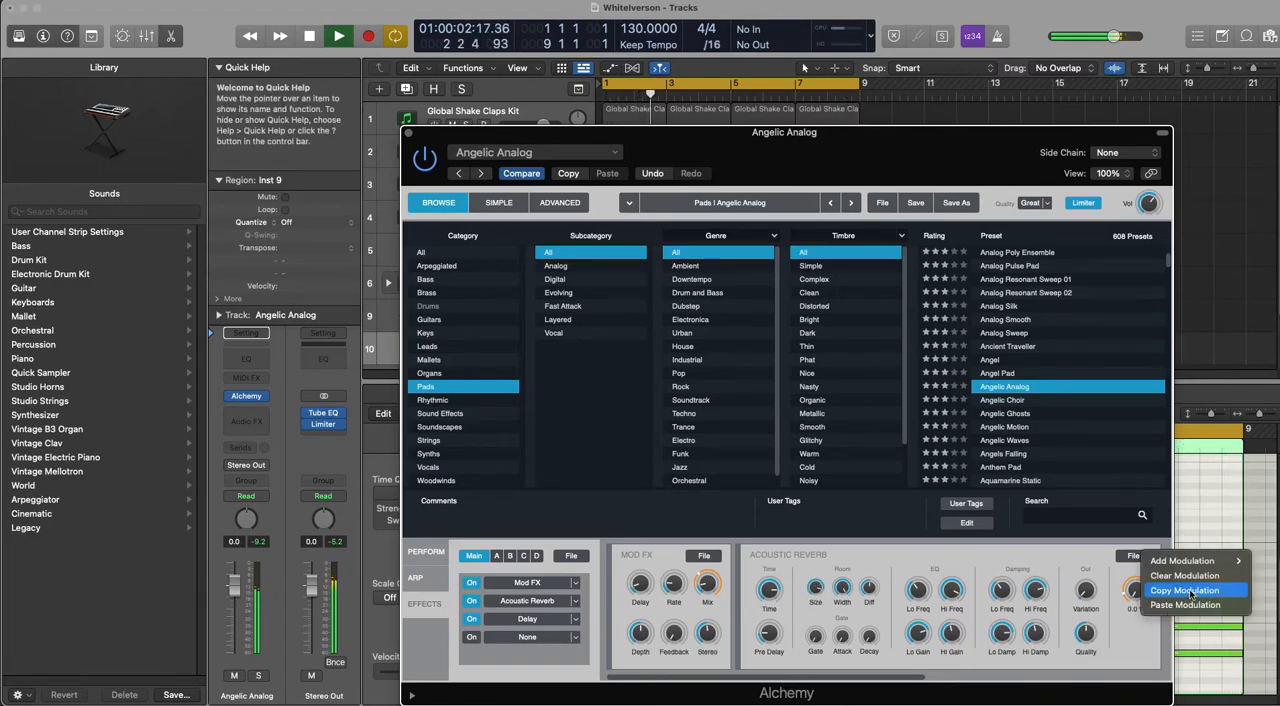
click(1183, 577)
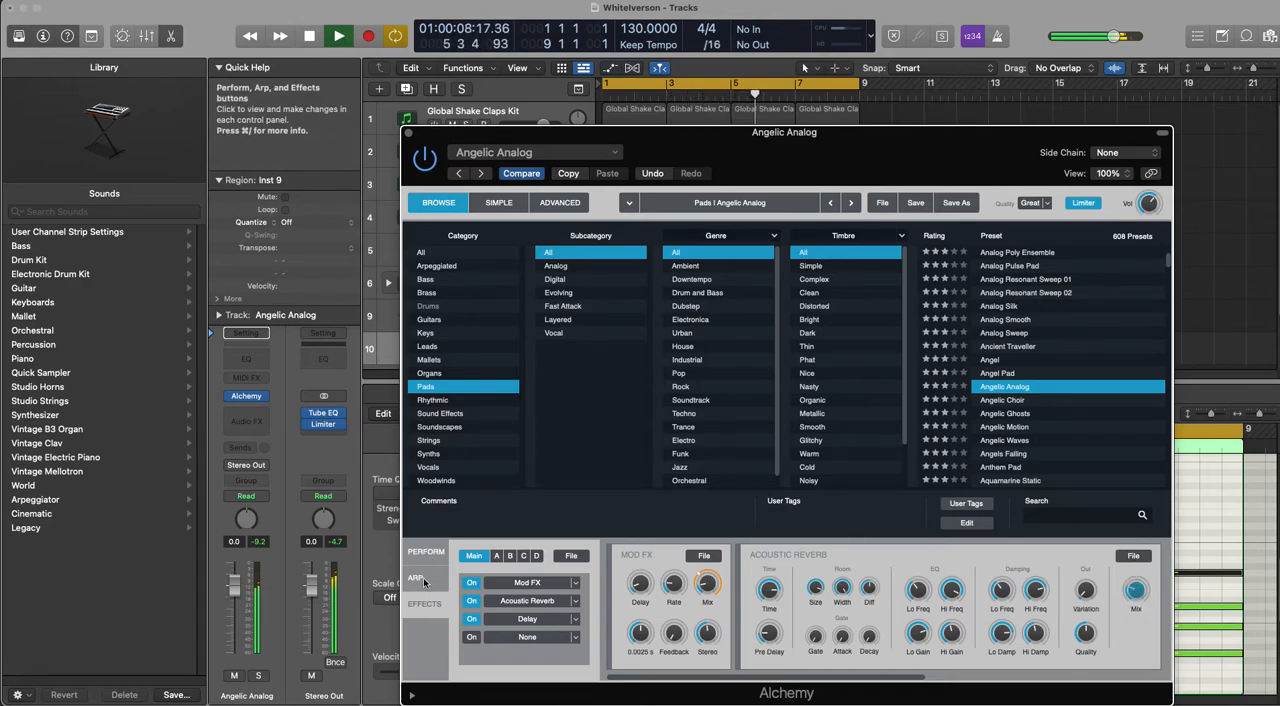
Step: Clear the modulation from the low-pass filter's cutoff and resonance and the high-pass filter's cutoff, setting the low-pass cutoff to 430 Hz
click(560, 202)
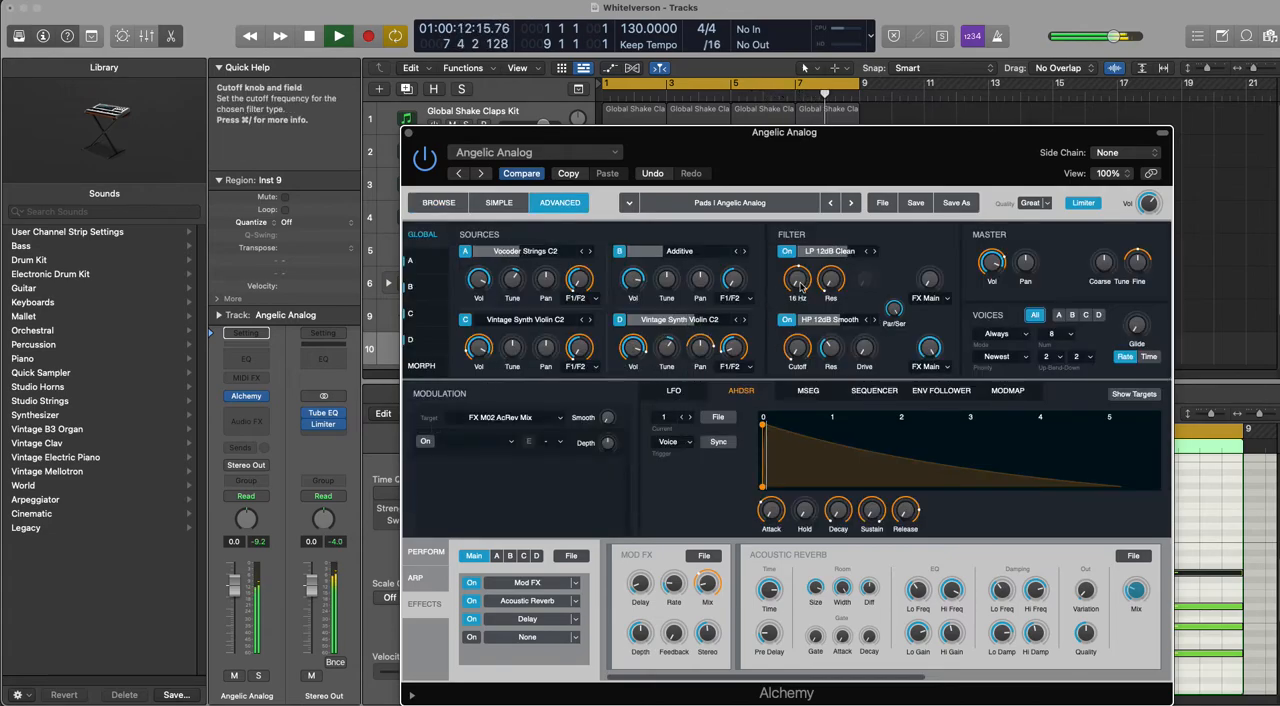
right_click(800, 287)
click(814, 310)
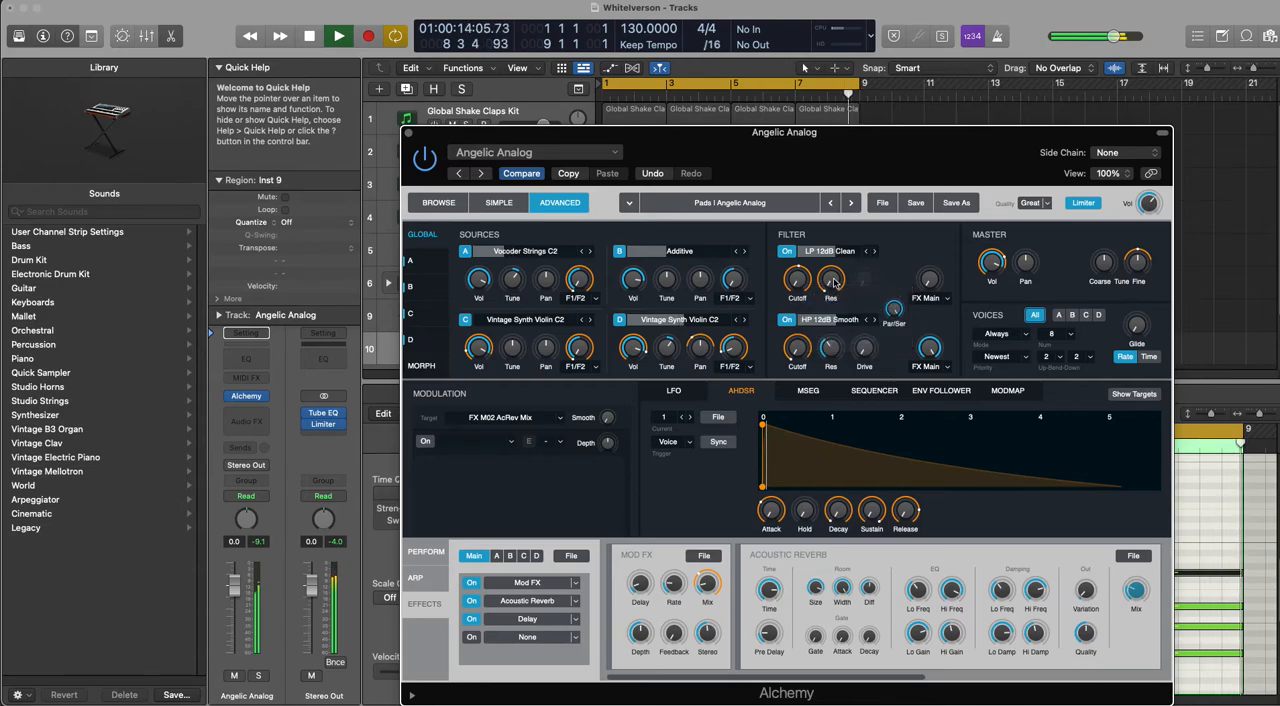
right_click(836, 288)
click(838, 310)
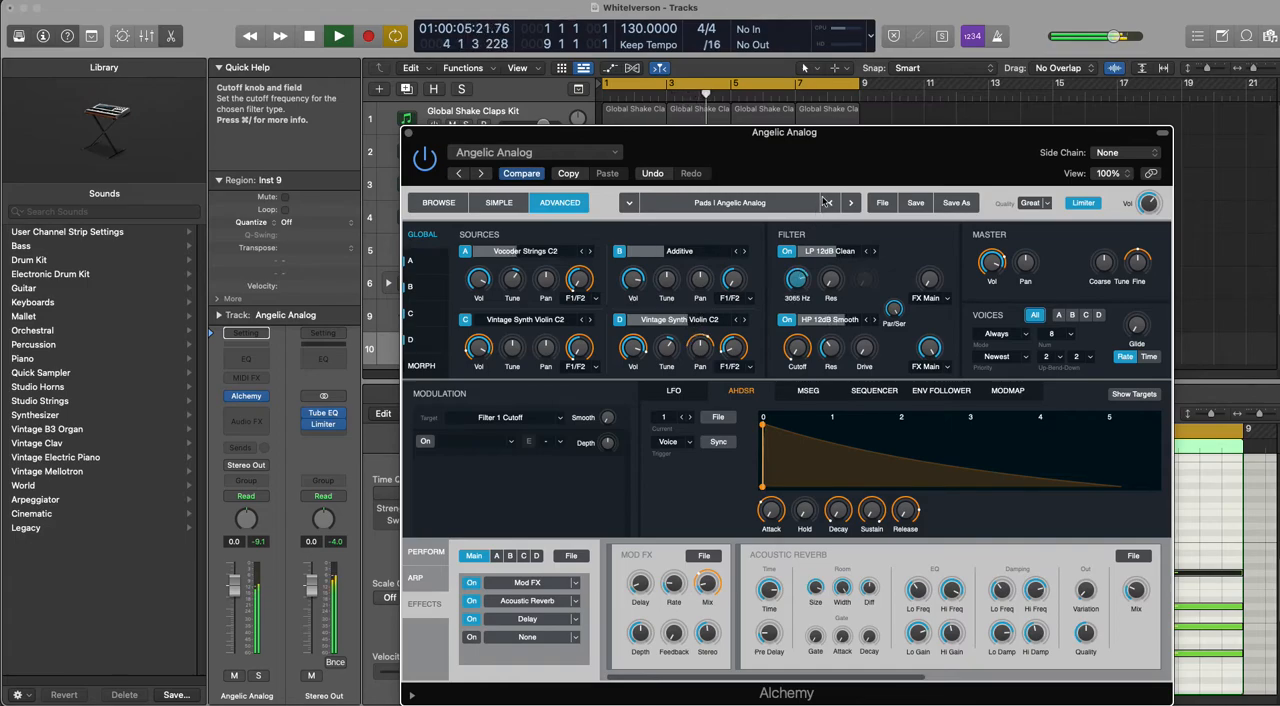
right_click(802, 350)
click(843, 375)
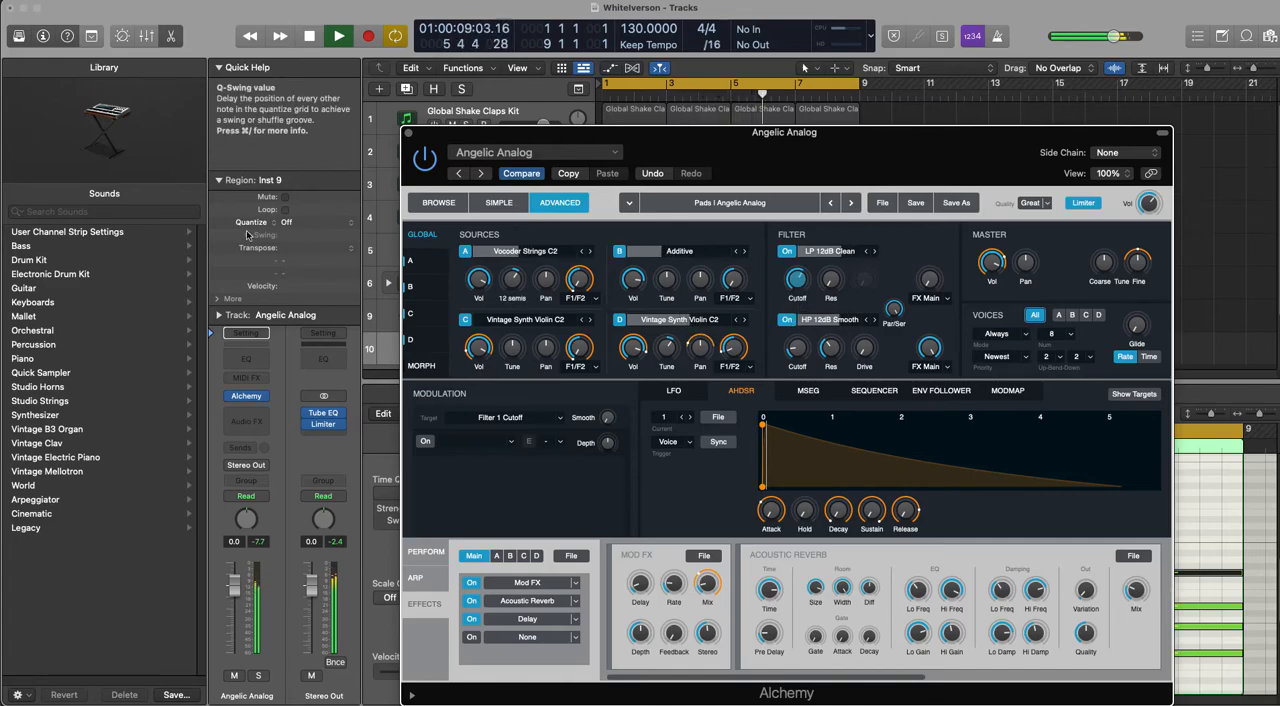
Step: Add a Channel EQ with a 131 Hz, 36 dB/Oct low cut and a 1330 Hz, 12 dB/Oct high cut, and close both plug-ins
click(258, 364)
drag(440, 385, 604, 380)
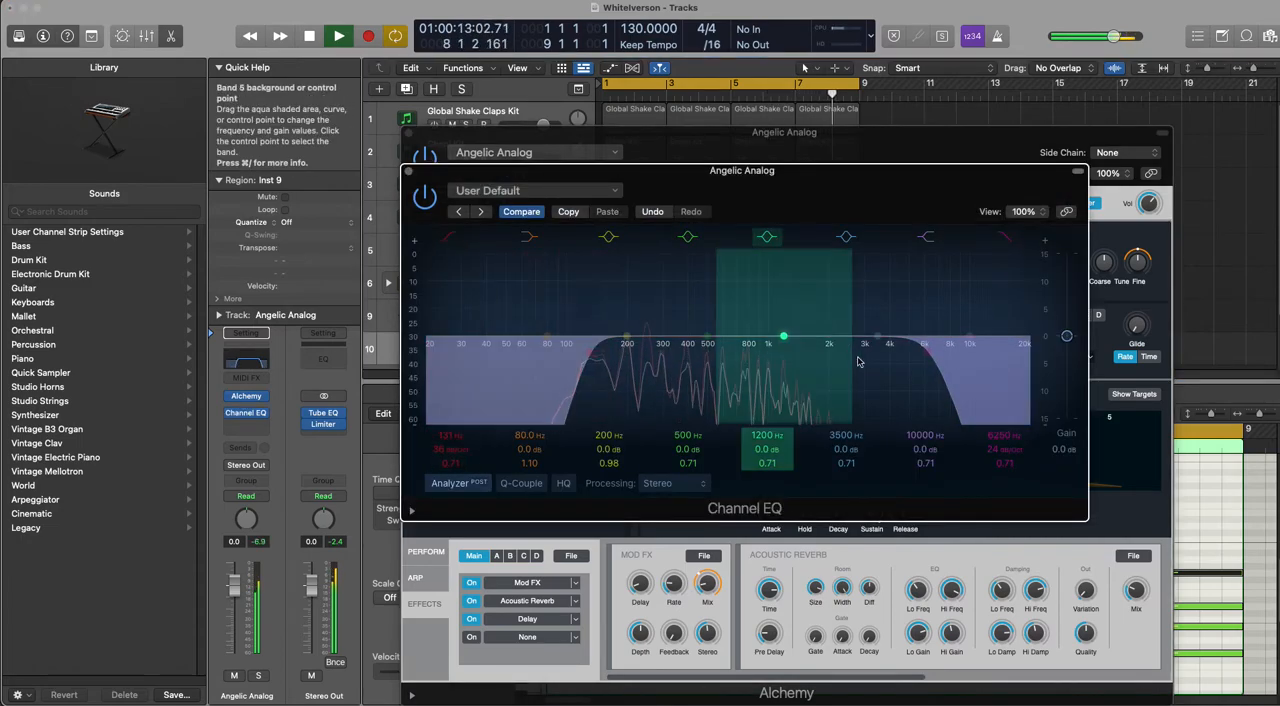
drag(943, 381, 868, 397)
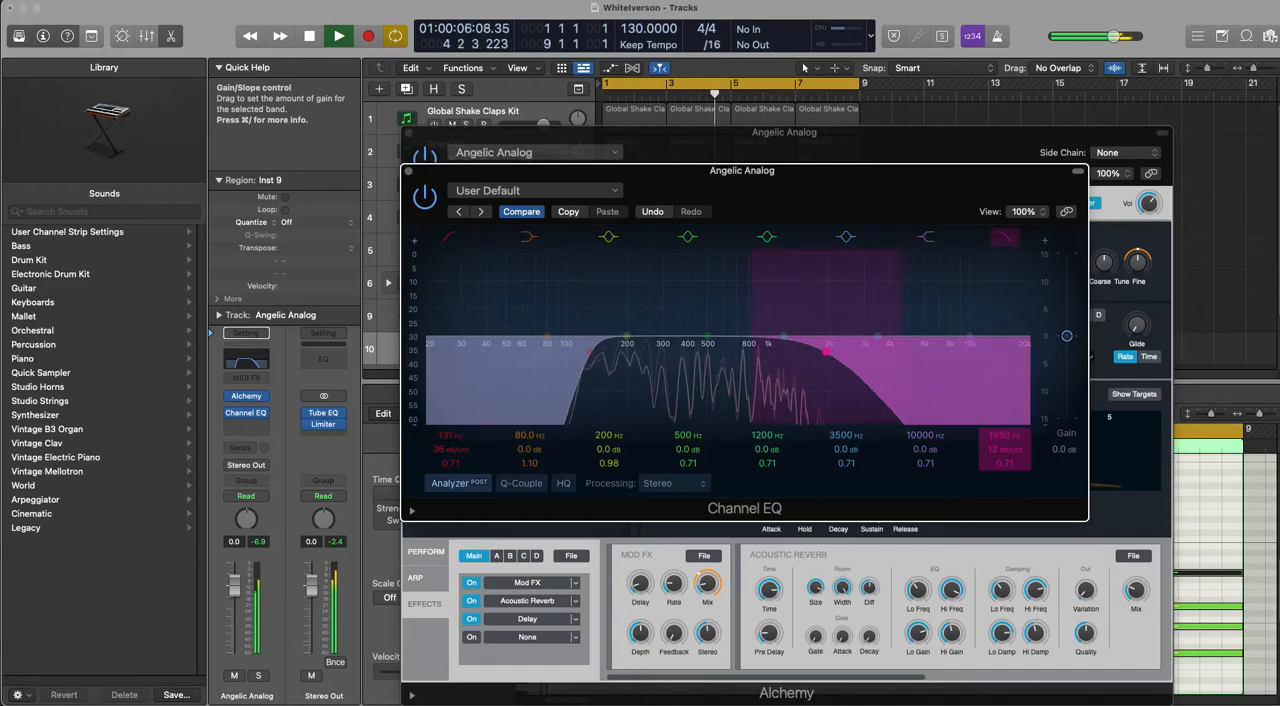
drag(804, 389, 801, 389)
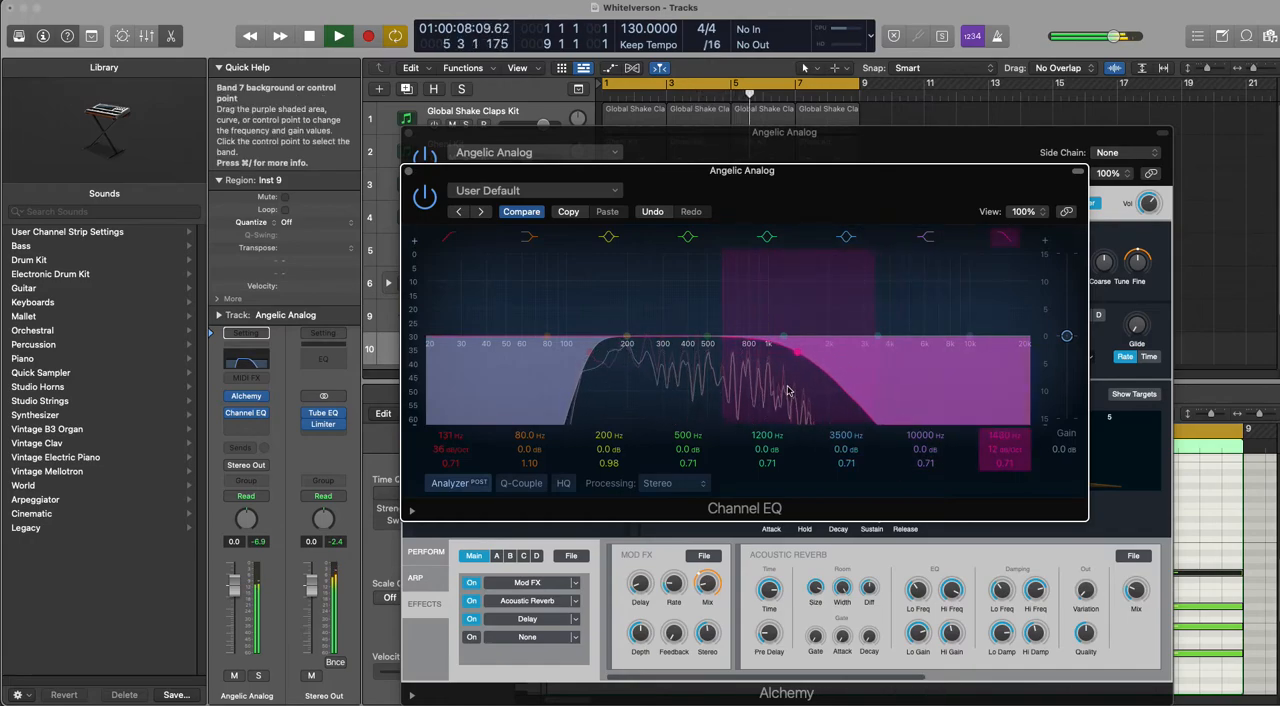
click(406, 173)
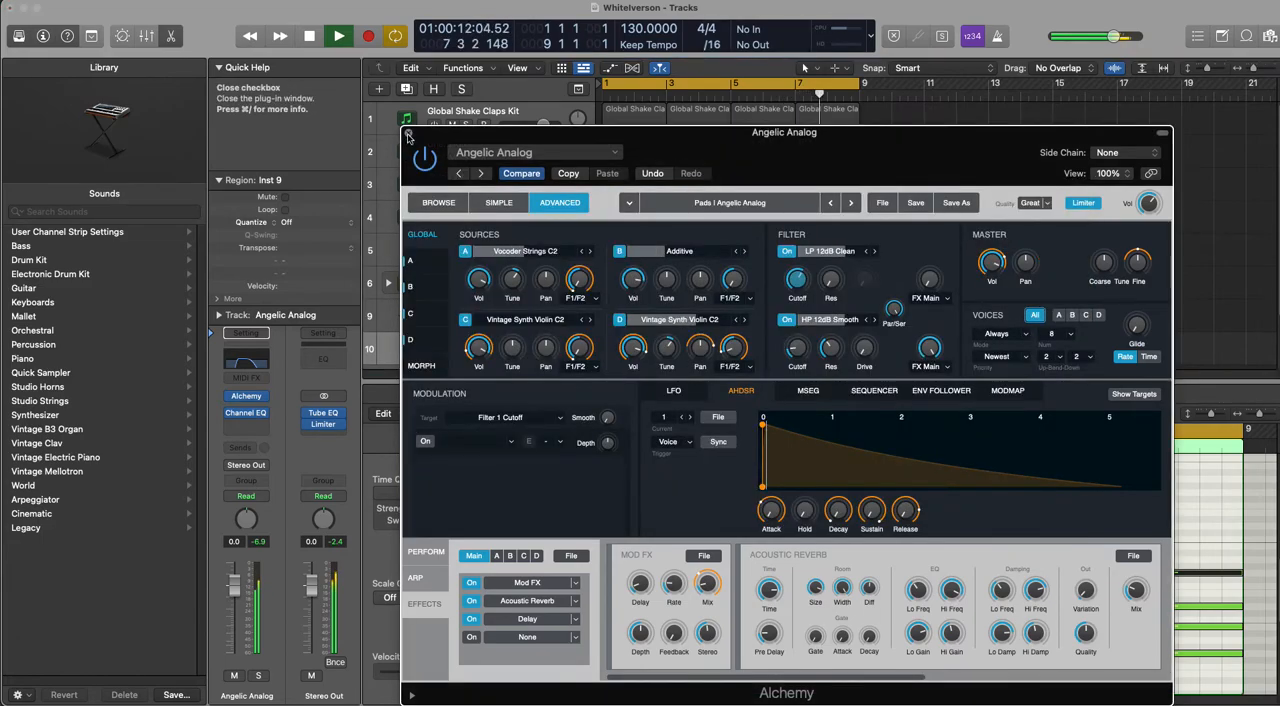
click(407, 134)
key(space)
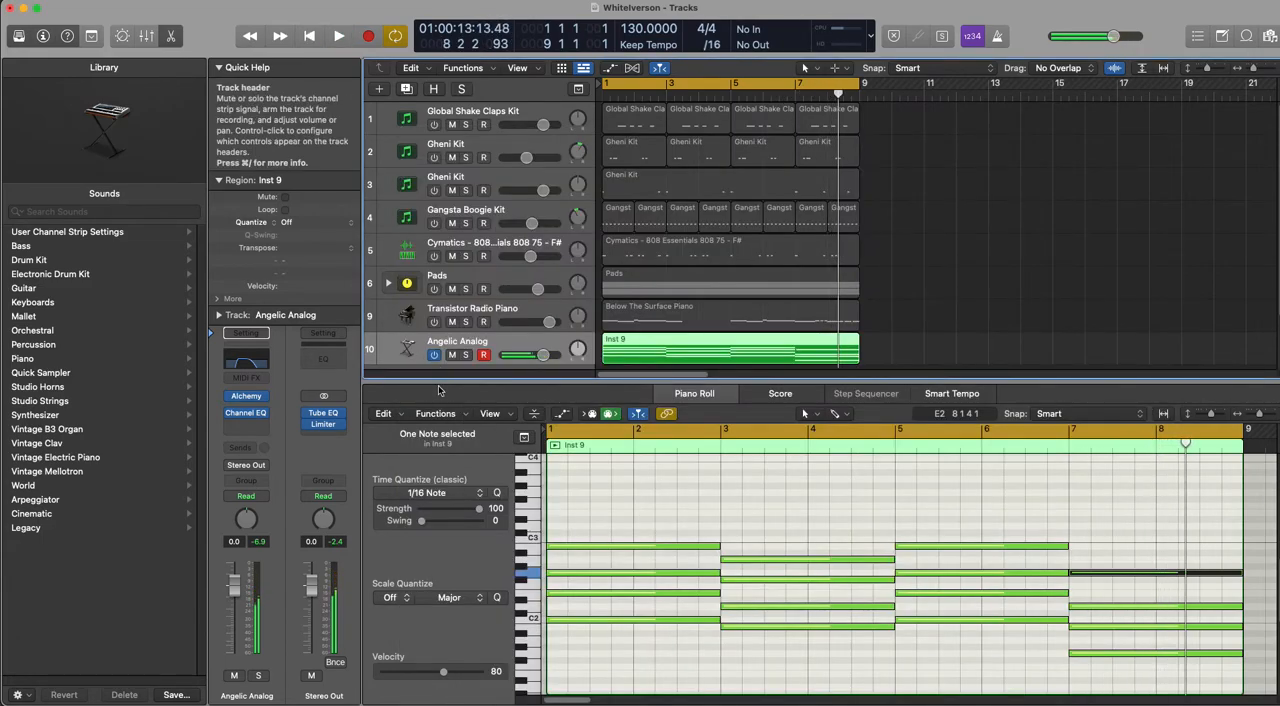
Step: Duplicate the Angelic Analog track and copy its chord region onto the new track 11
key(super+d)
drag(643, 308, 644, 346)
click(626, 321)
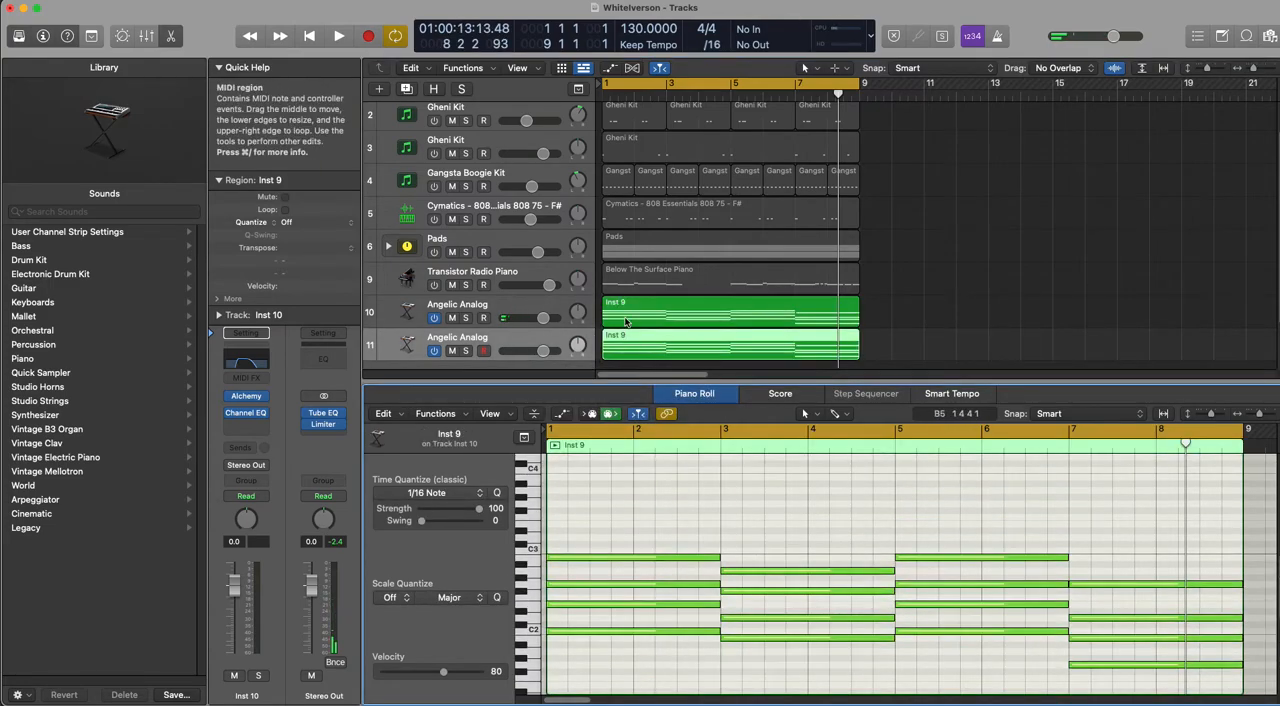
click(626, 321)
Step: Add two-bar bass notes C1, A0, C1 and G0 at bars 1, 3, 5 and 7 in track 10's region, and audition them
double_click(621, 310)
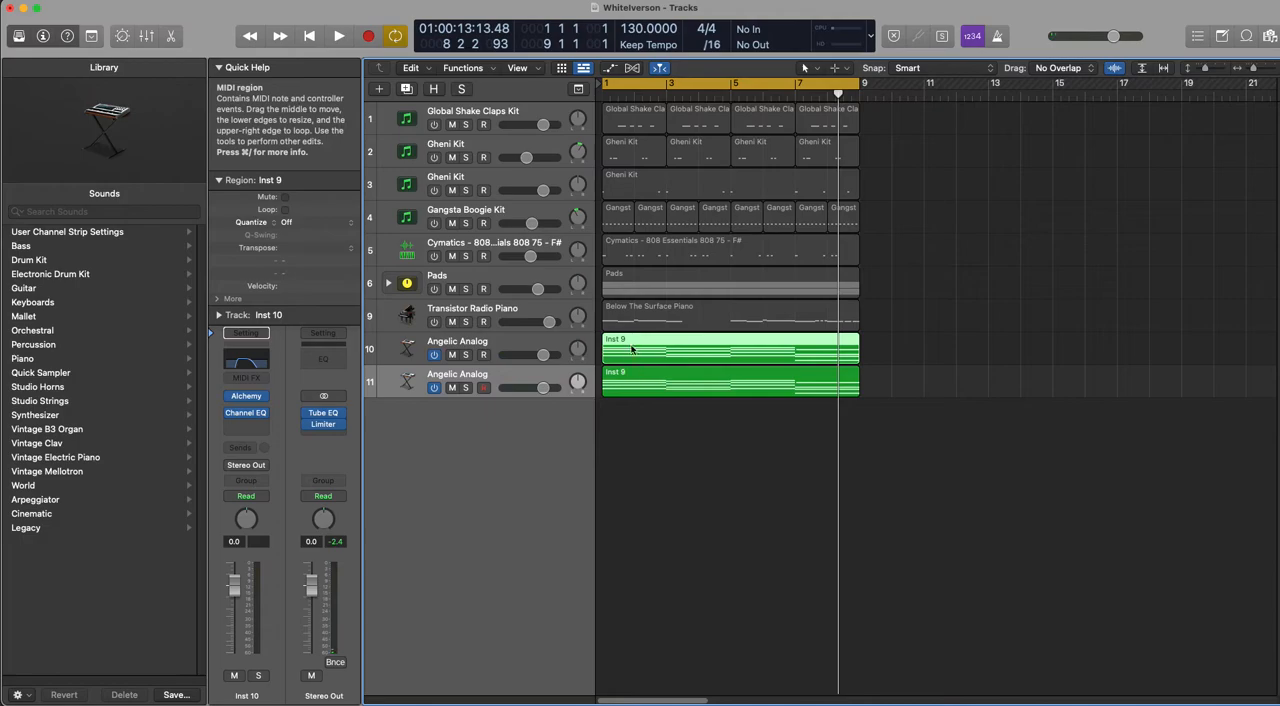
double_click(634, 358)
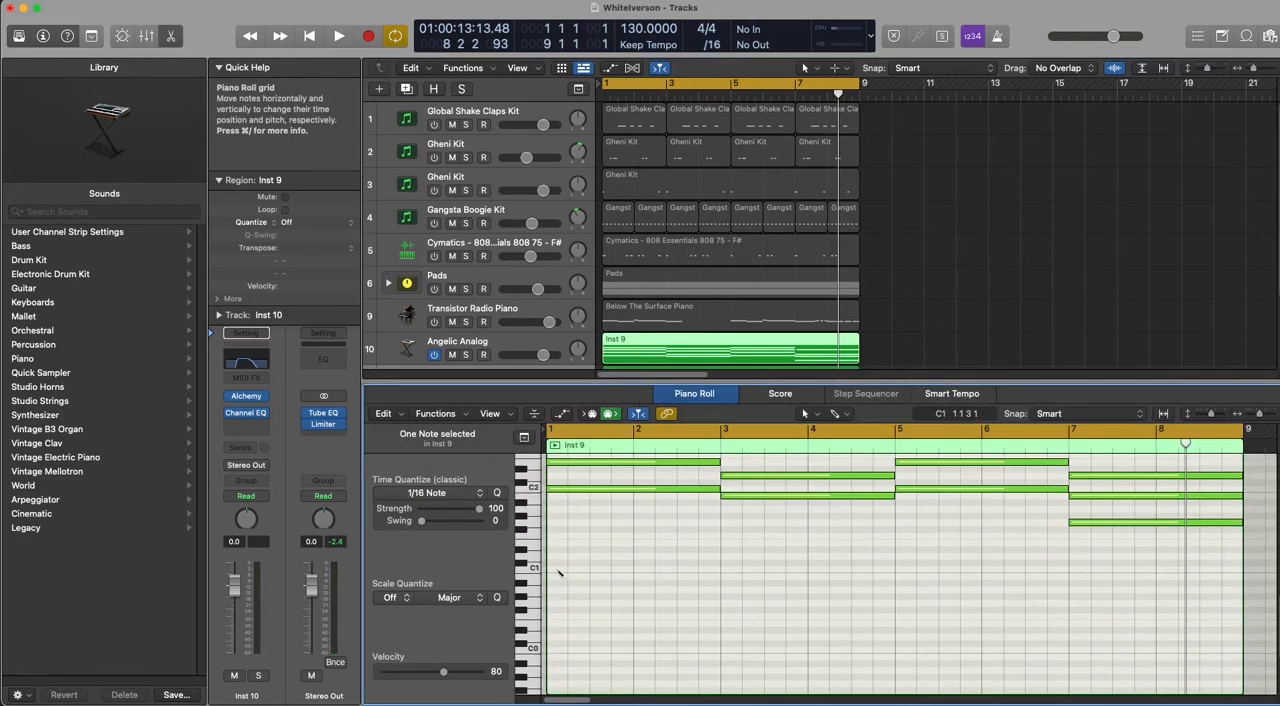
click(561, 573)
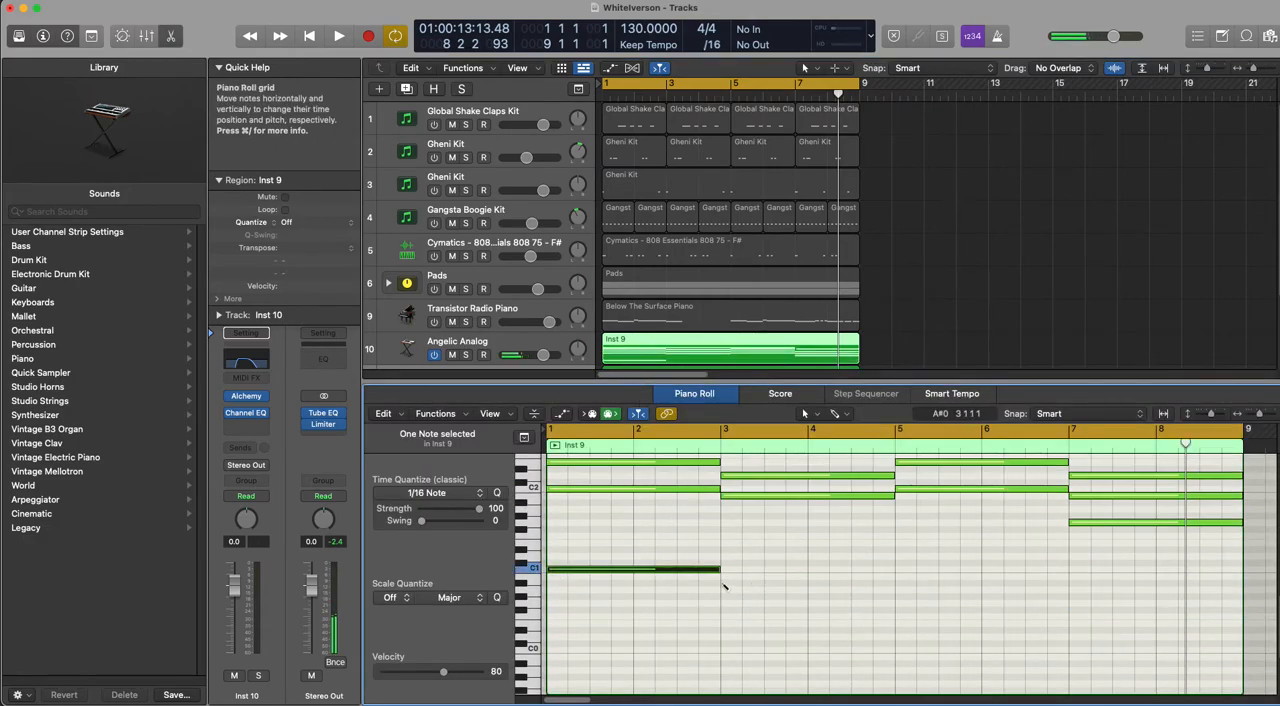
click(724, 591)
click(898, 571)
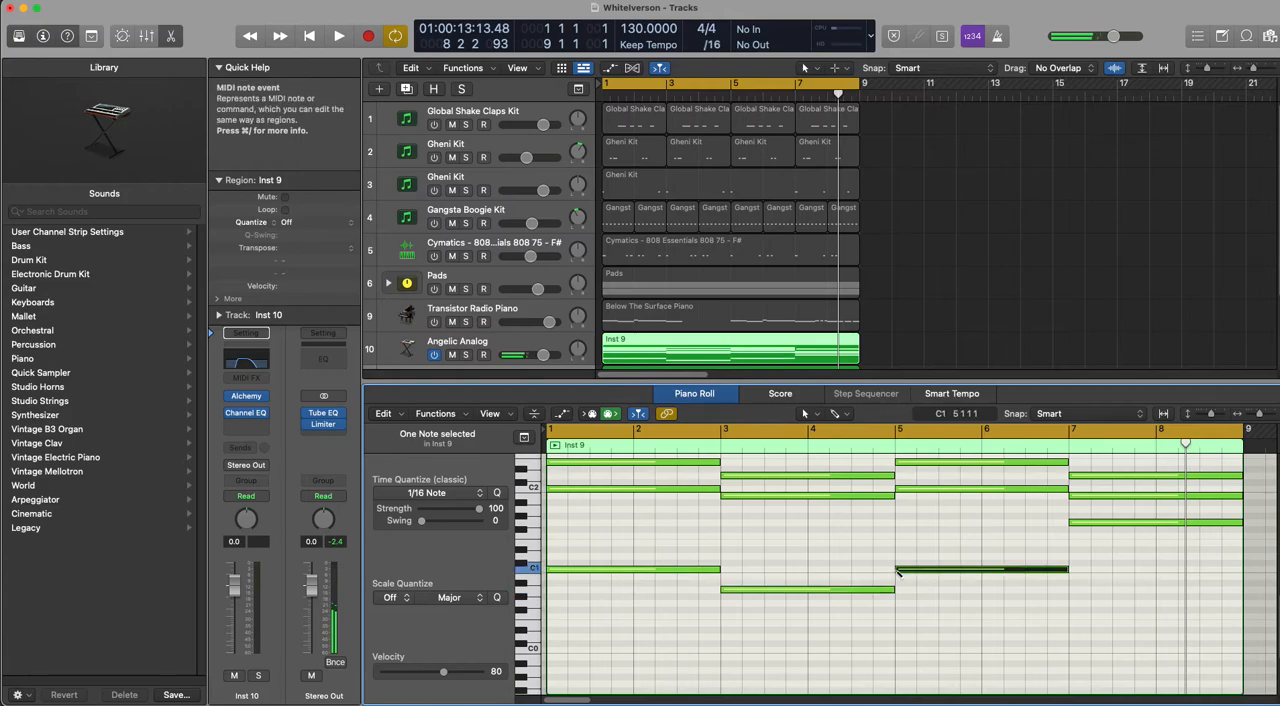
click(1076, 606)
key(space)
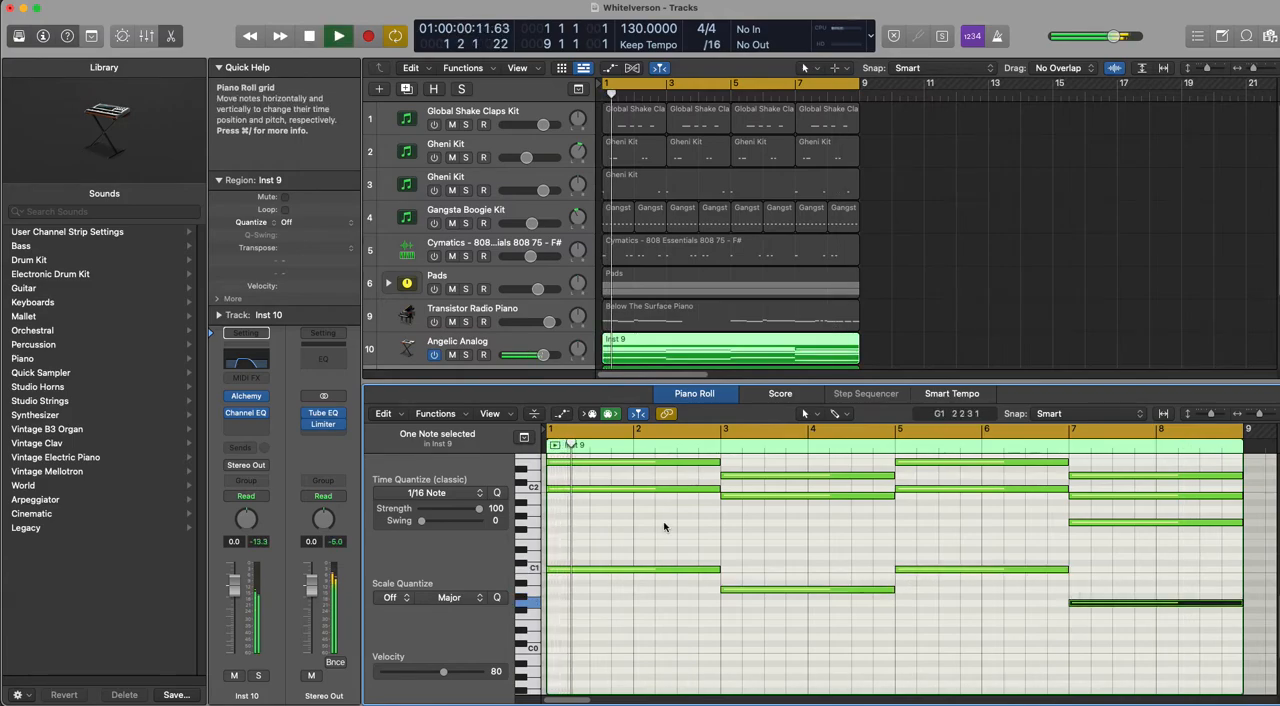
scroll(631, 537, up, 2)
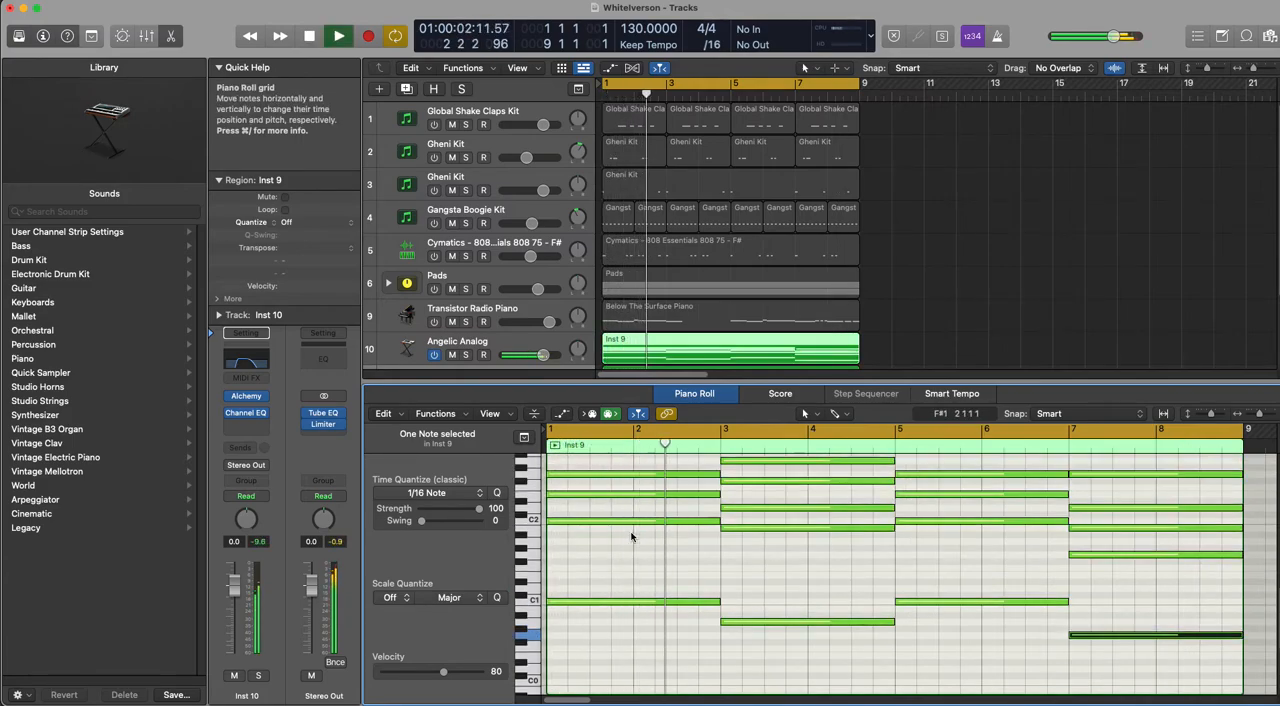
scroll(631, 537, down, 2)
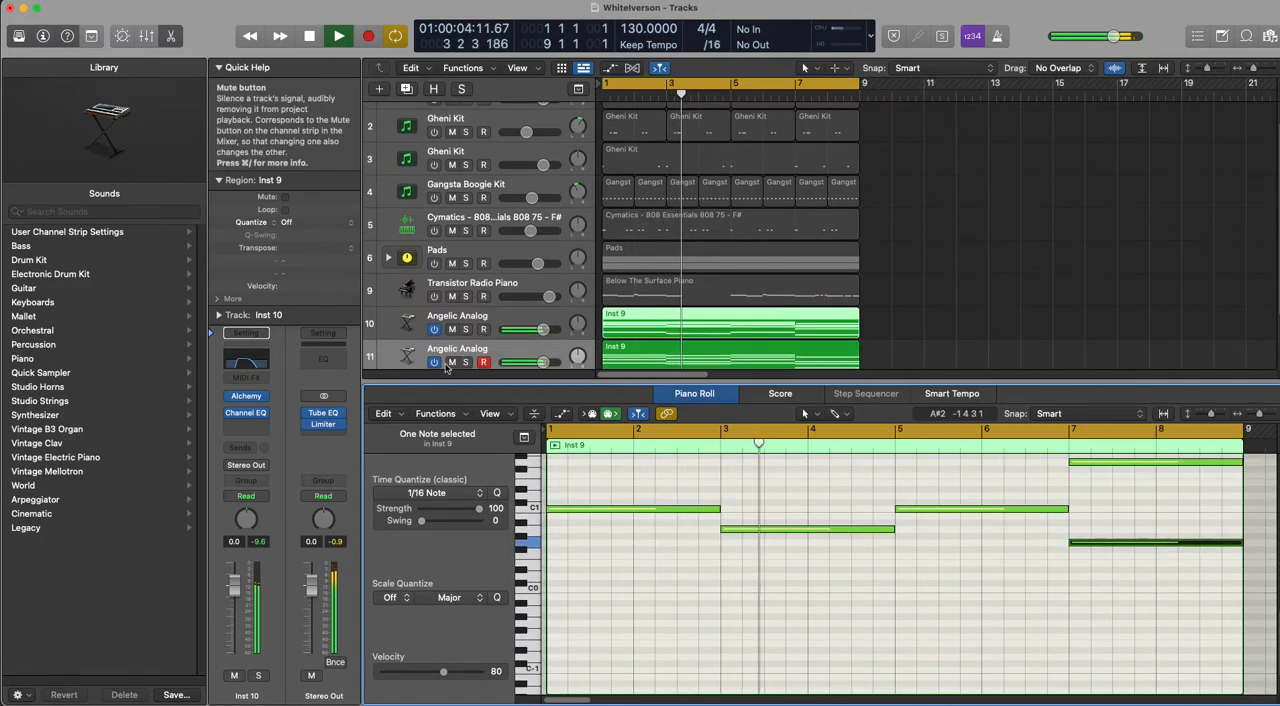
Step: Switch off the duplicate Angelic Analog track 11 and audition track 10 with its bass notes from the start
key(super+d)
key(Return)
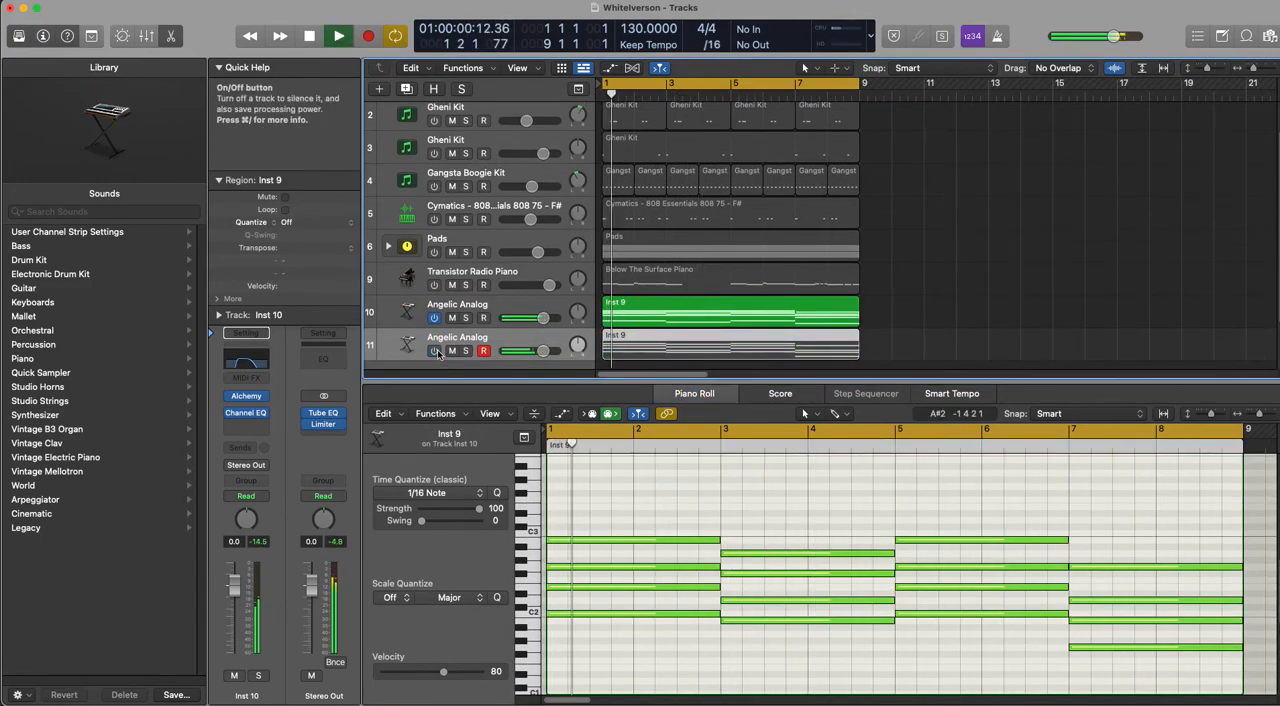
scroll(721, 521, down, 5)
scroll(721, 521, up, 1)
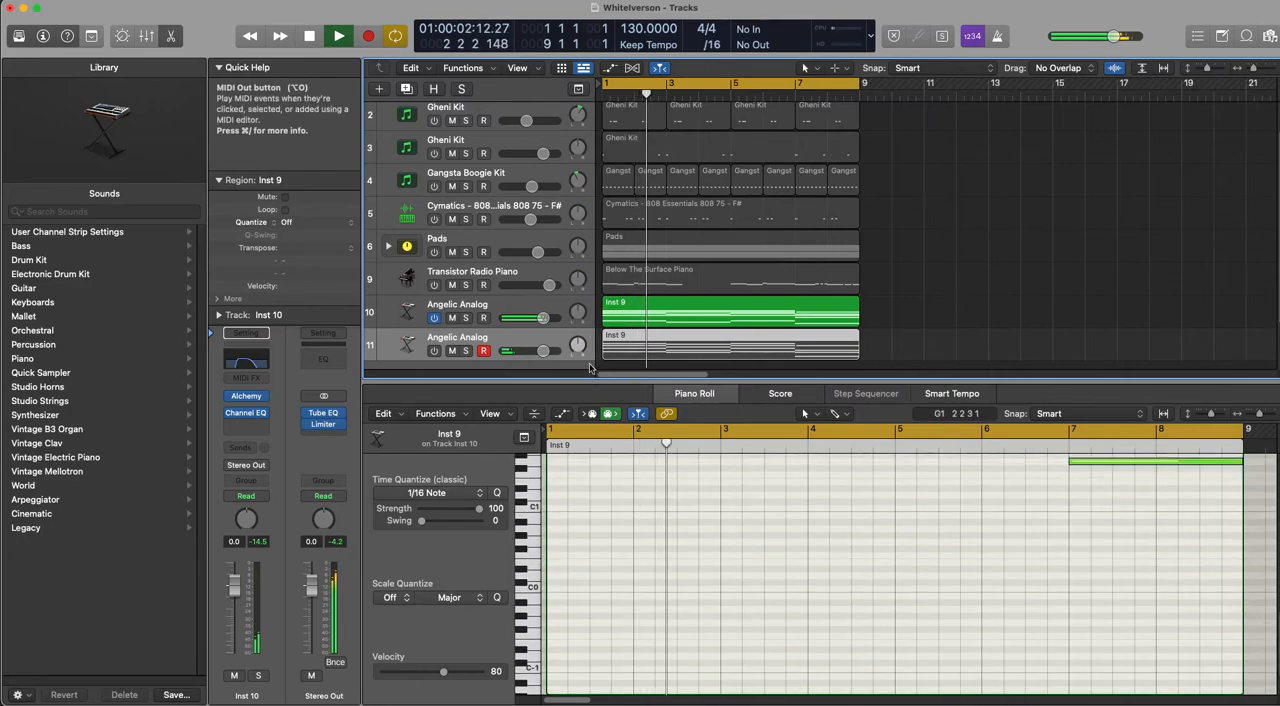
click(532, 306)
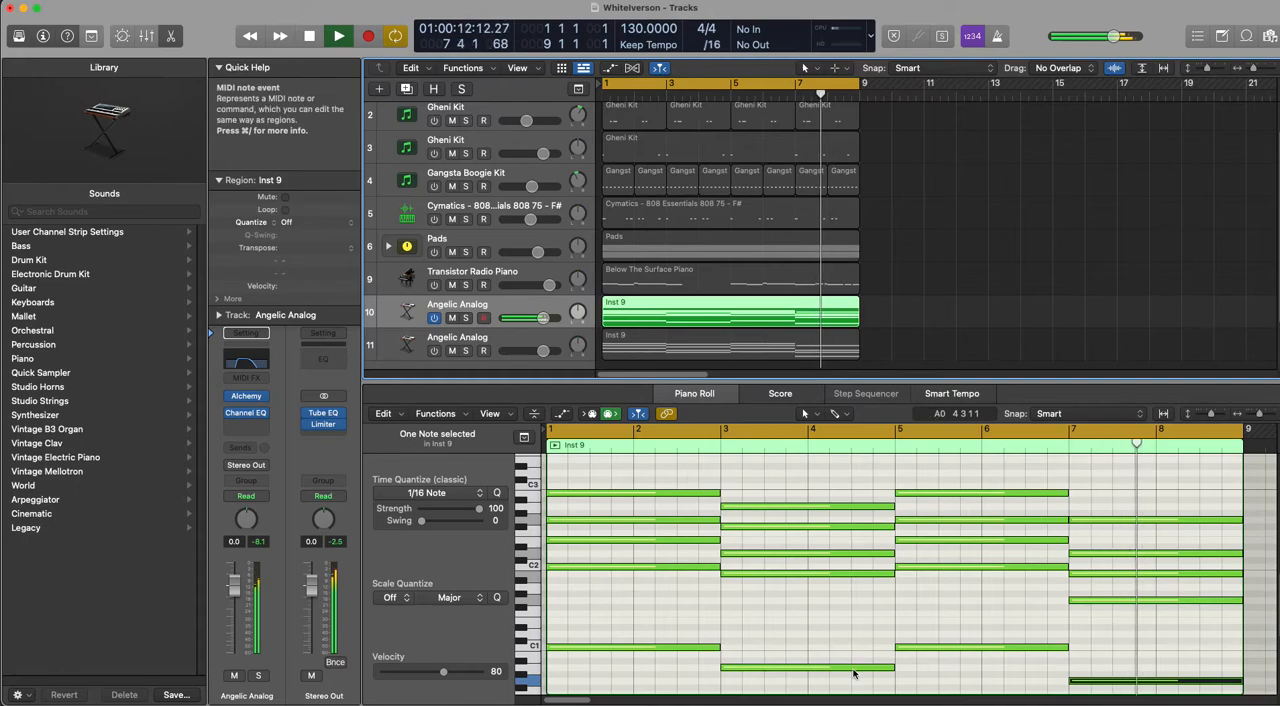
Step: Try the bar 3 bass note at B0, return it to A0, and audition both pitches
click(853, 667)
key(space)
drag(853, 668, 854, 656)
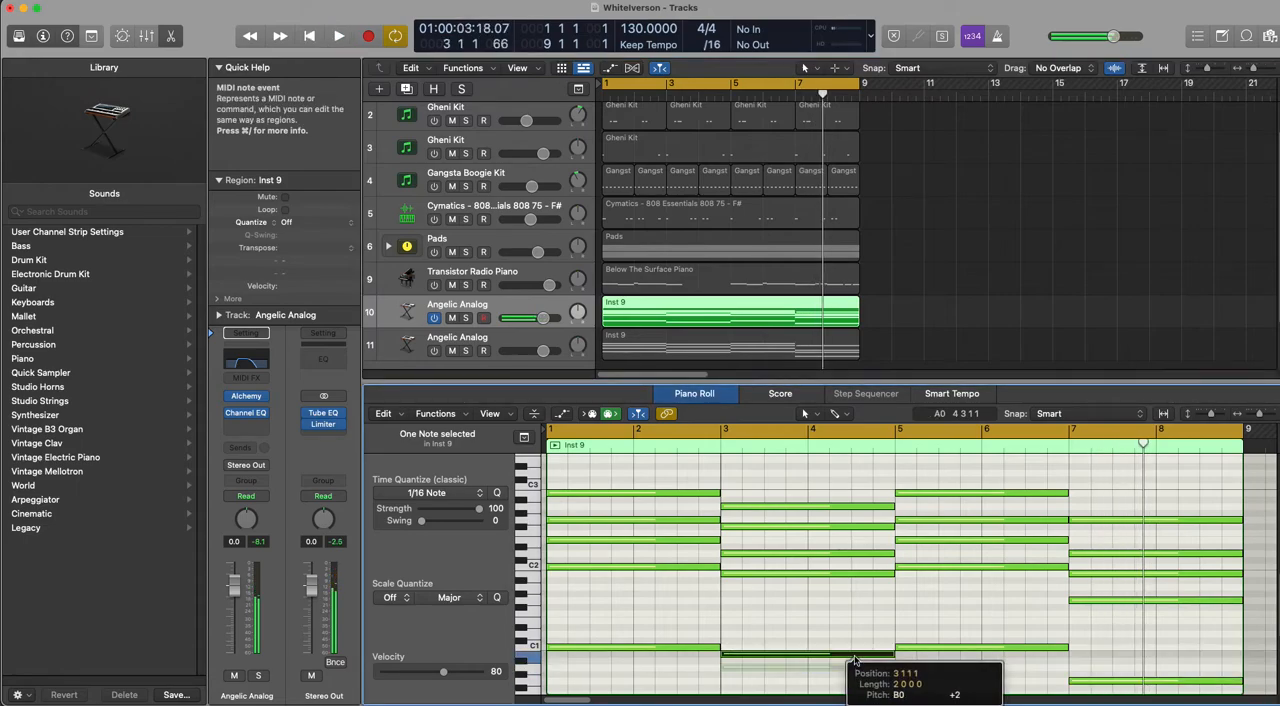
key(space)
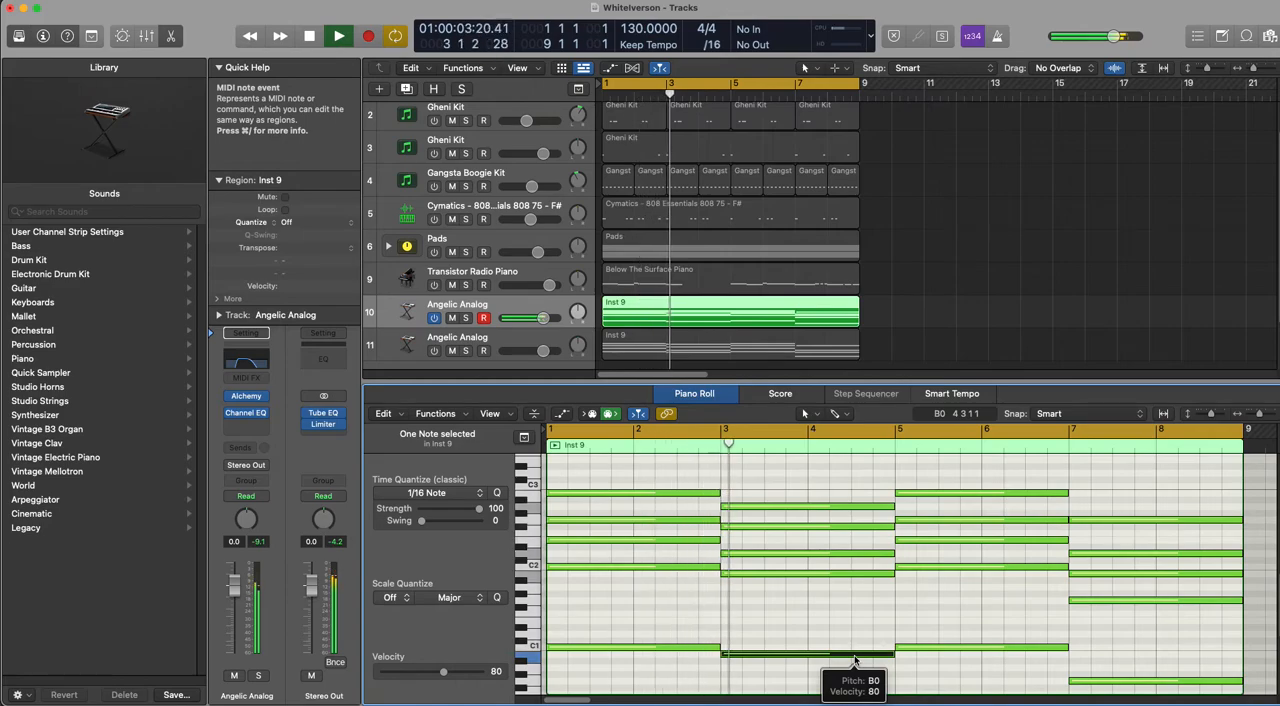
key(space)
drag(854, 656, 854, 669)
key(space)
scroll(637, 617, down, 2)
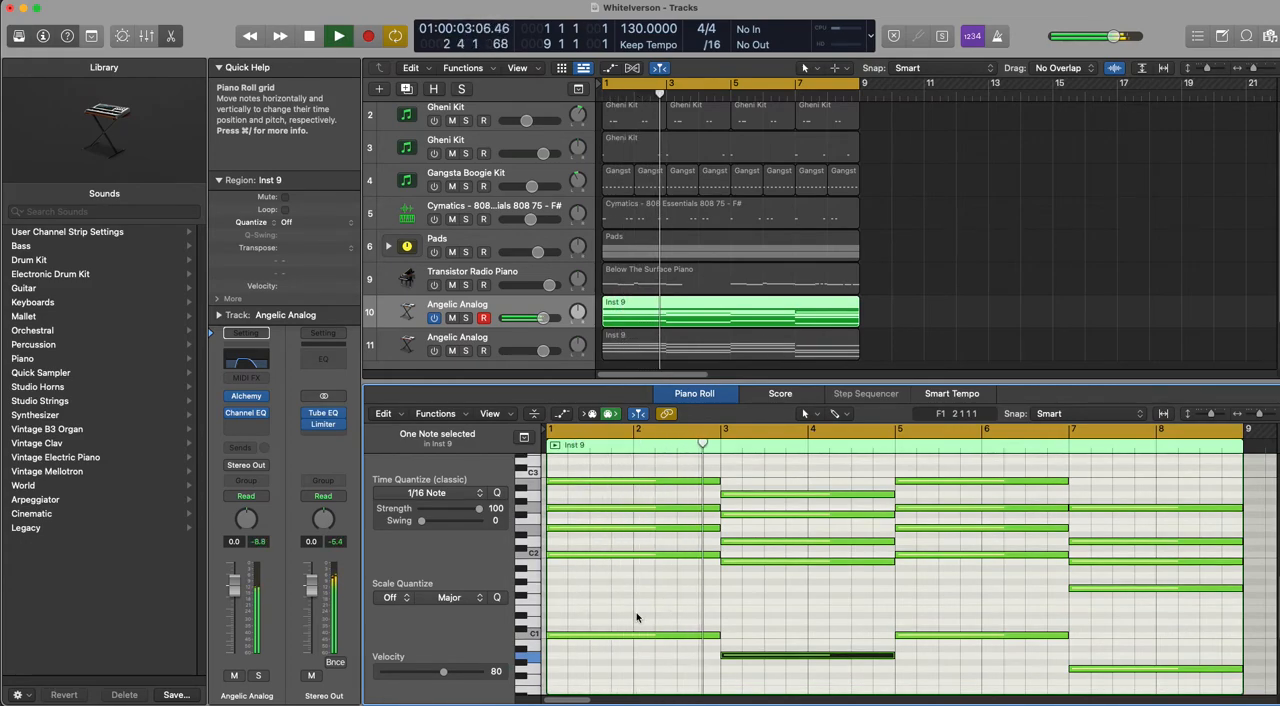
key(space)
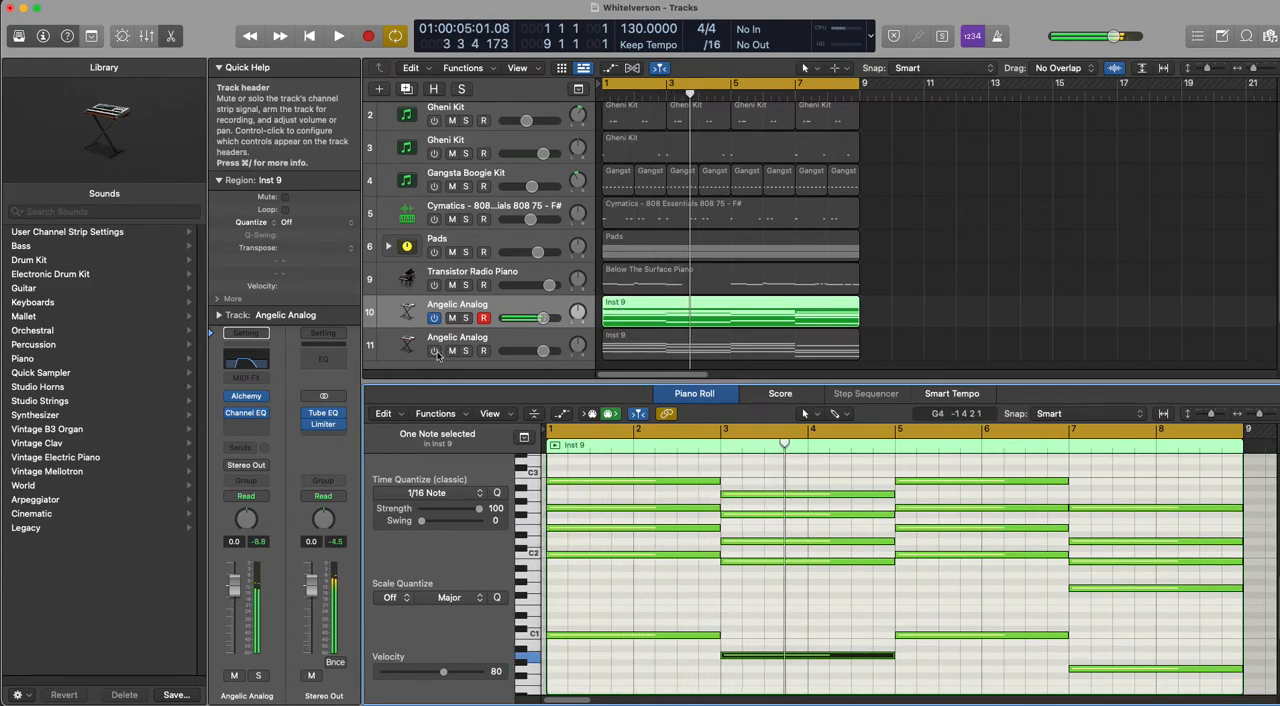
Step: Switch track 11 back on, transpose all the chord notes in its region up one octave, and audition both layers
click(646, 348)
click(646, 348)
drag(604, 592, 1150, 466)
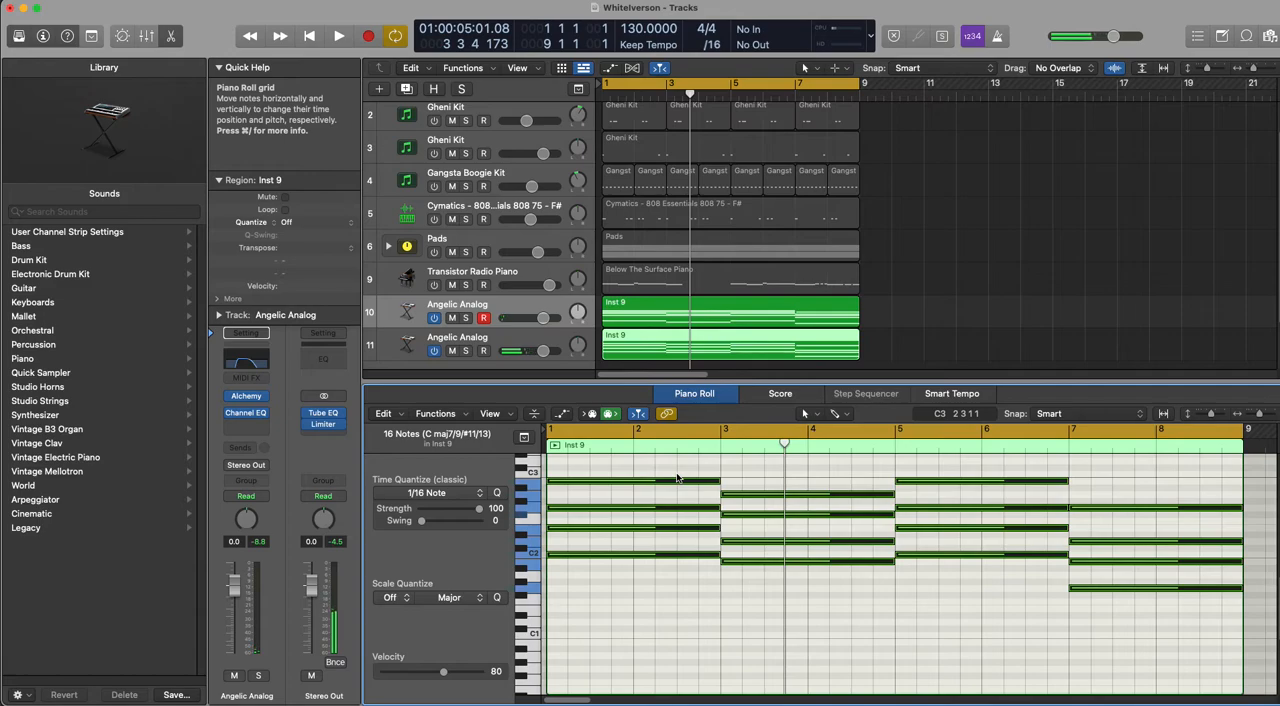
key(alt+shift+Up)
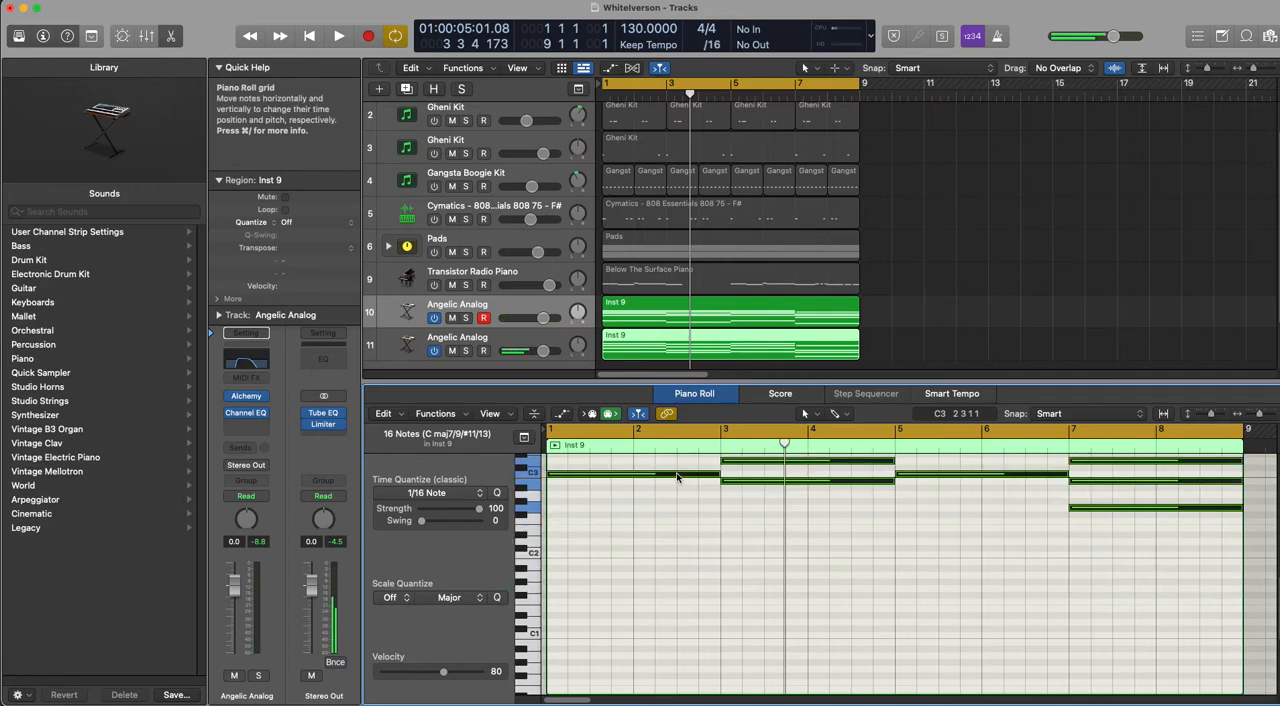
key(space)
scroll(655, 597, up, 3)
key(space)
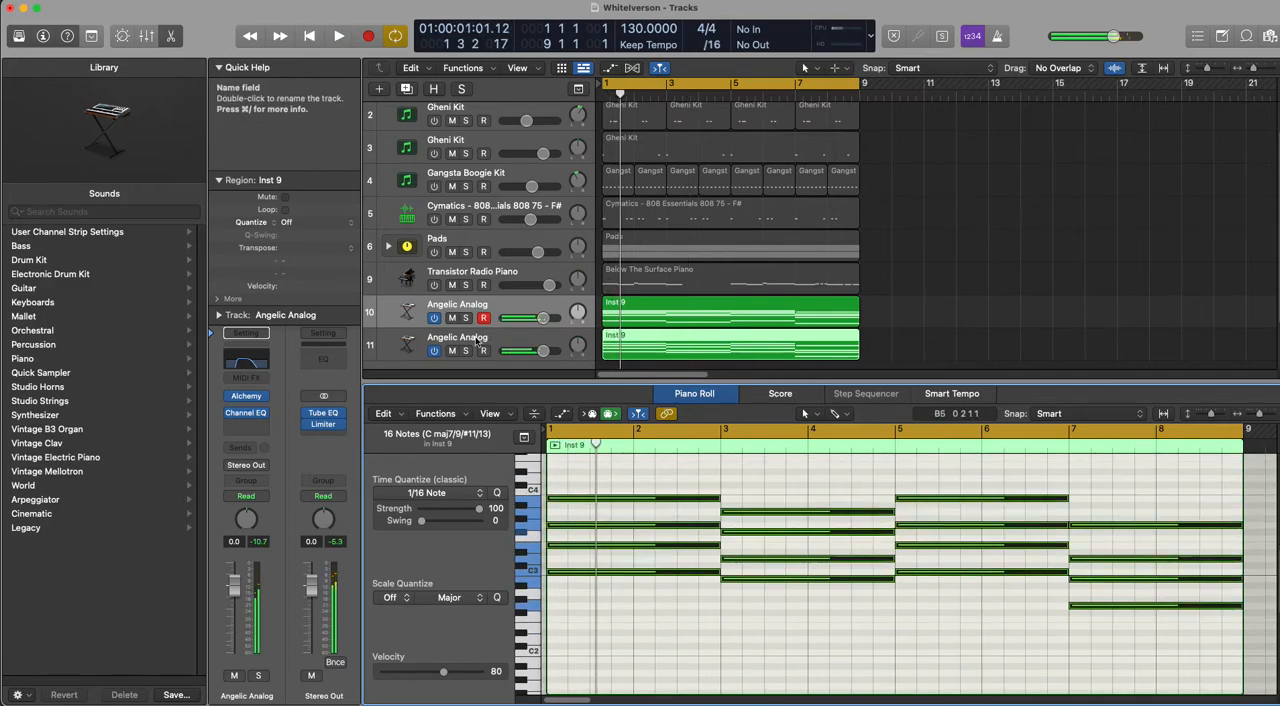
Step: Solo the duplicate Angelic Analog track 11 and briefly audition it, with its Alchemy instrument open
click(466, 351)
click(507, 338)
key(space)
key(space)
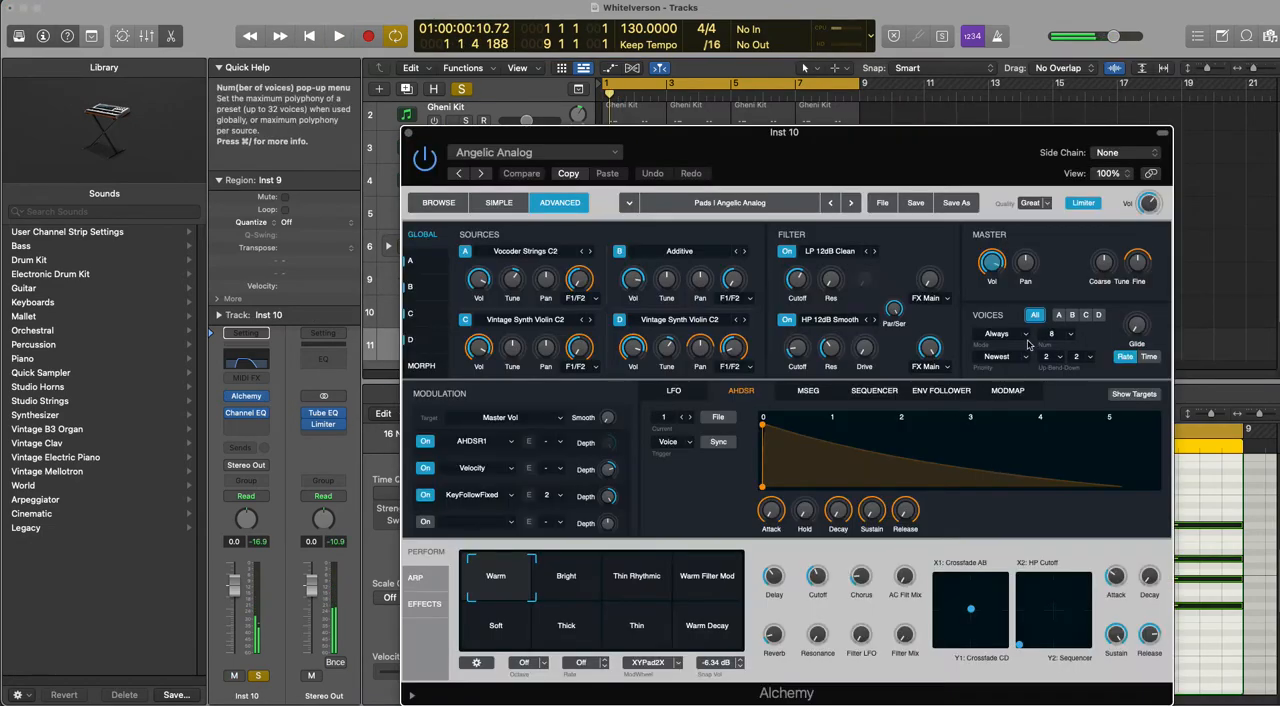
Step: Browse Alchemy's vocal presets for track 11 and load Choir-Female-Oh from the Vocals category
click(456, 202)
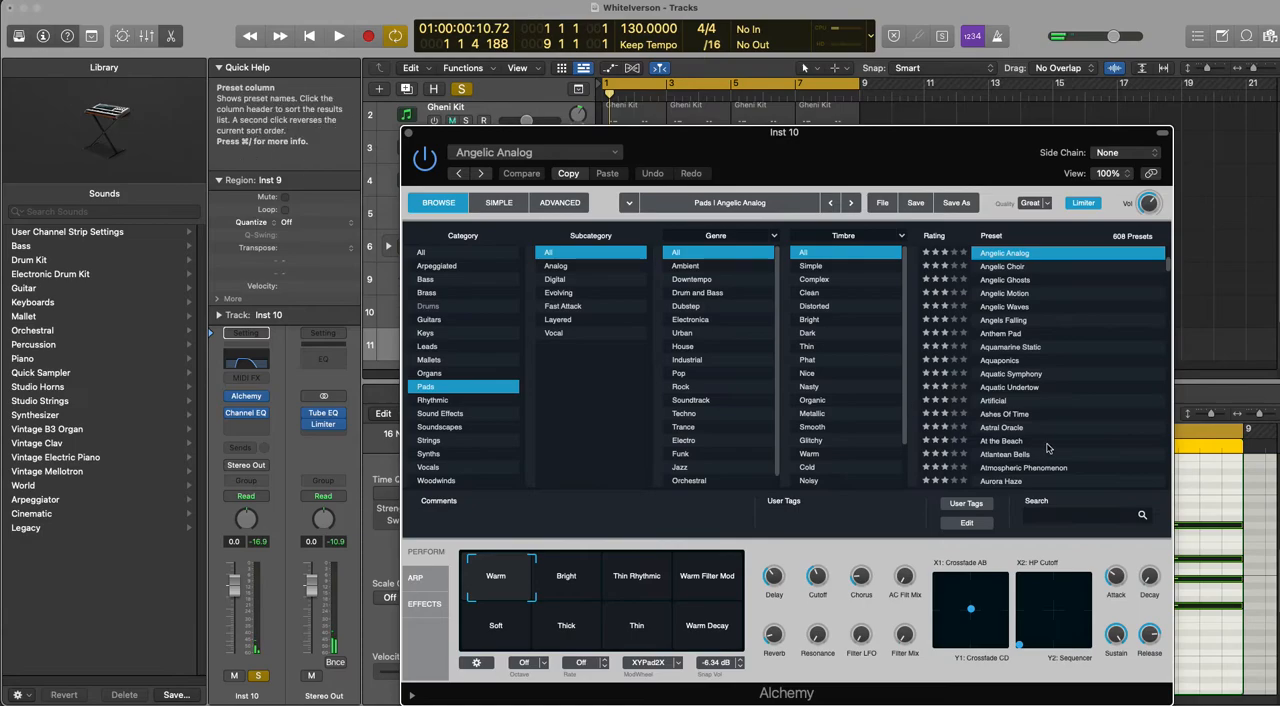
click(550, 333)
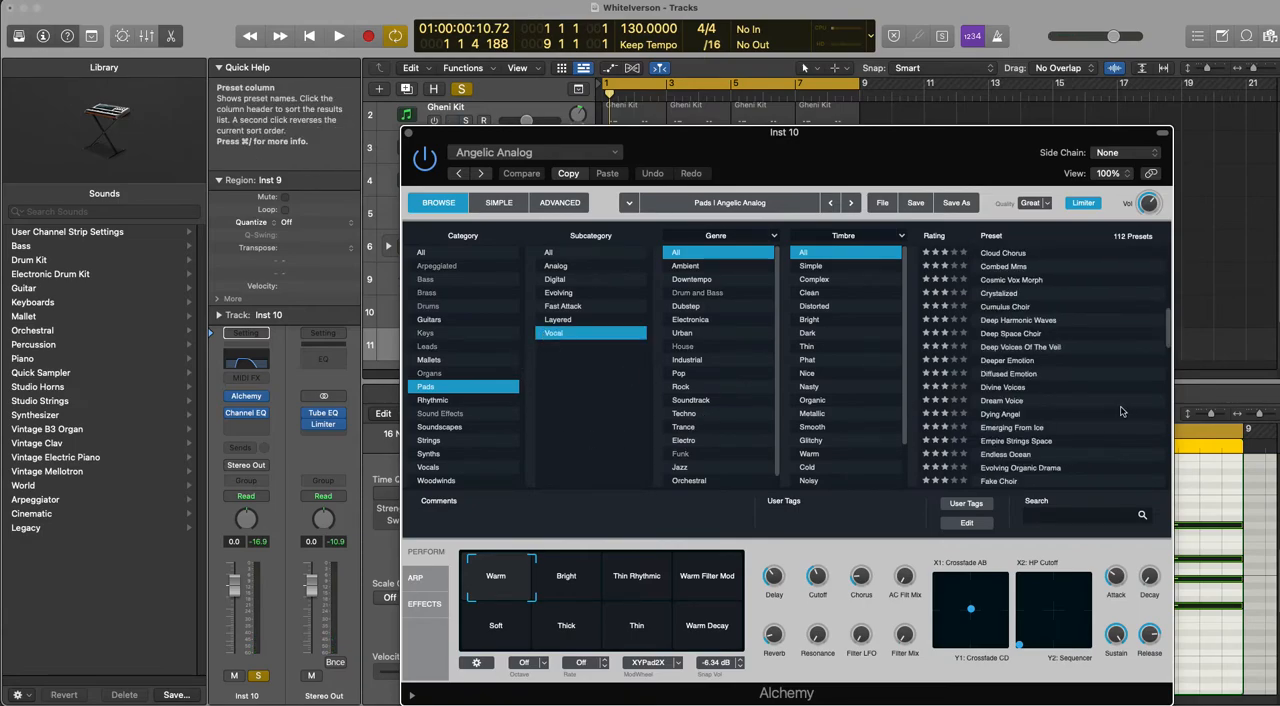
scroll(1022, 432, down, 10)
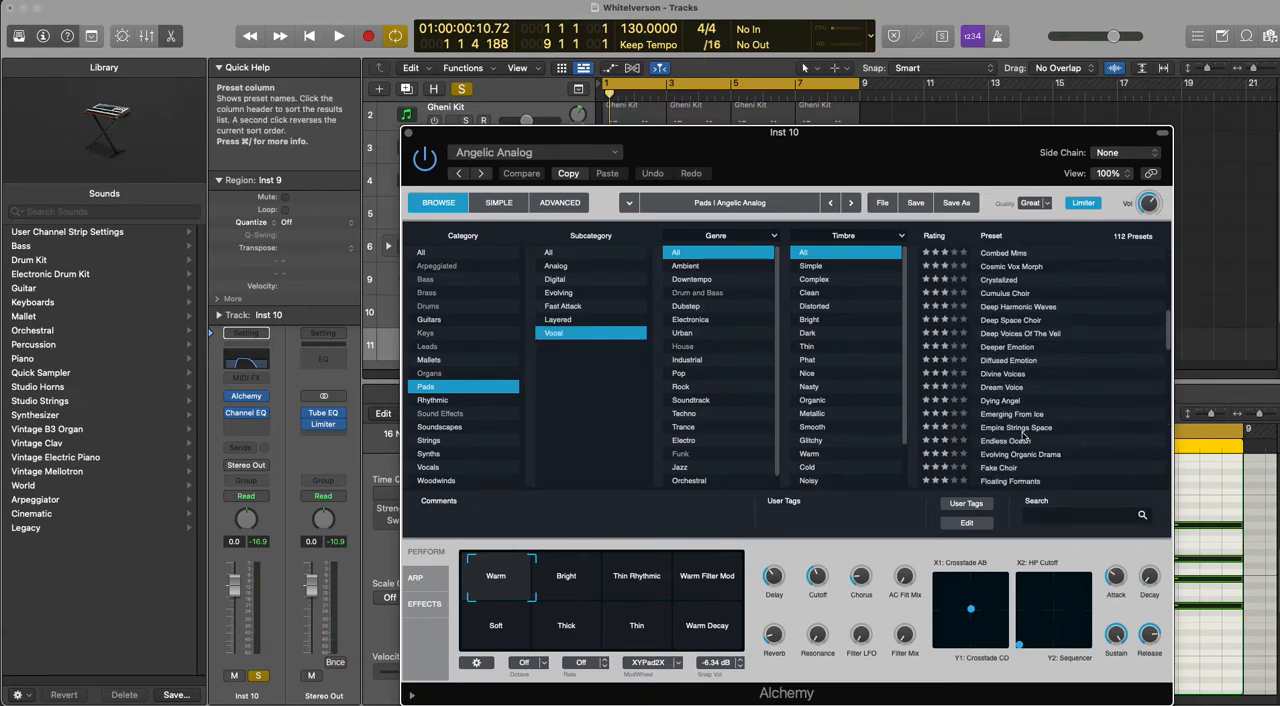
click(450, 467)
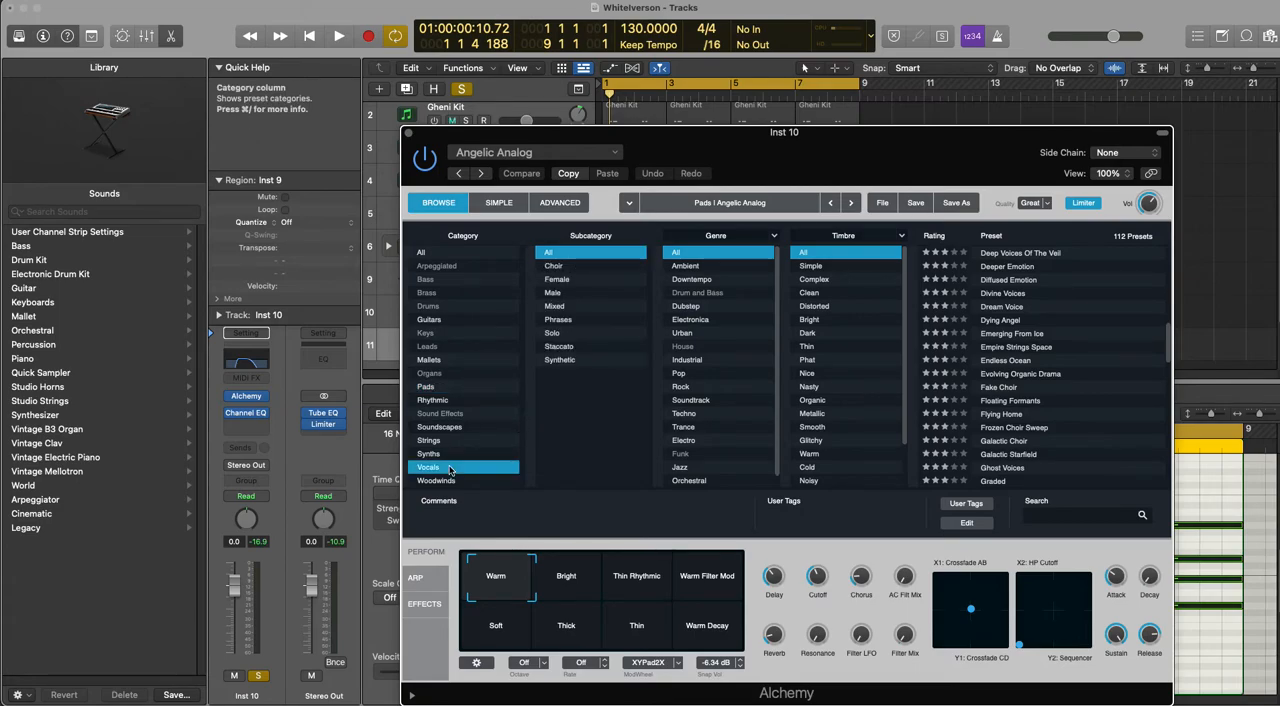
scroll(1010, 427, down, 10)
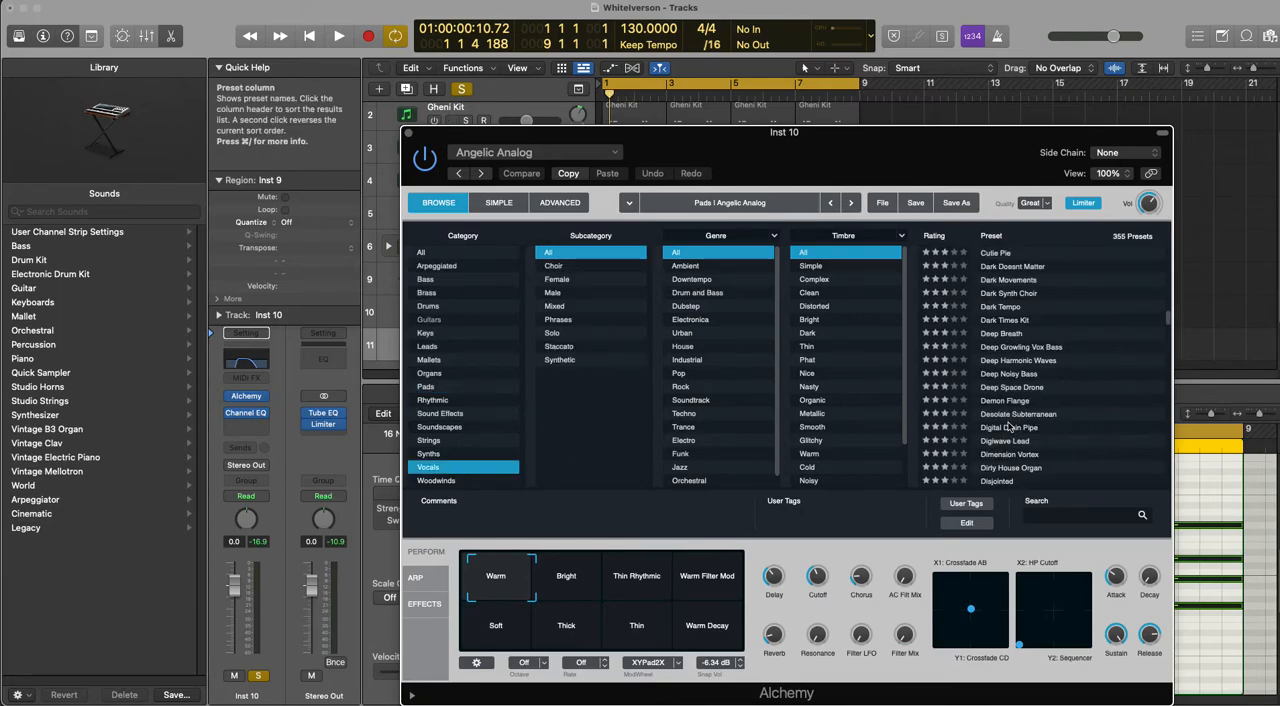
scroll(1010, 427, up, 1)
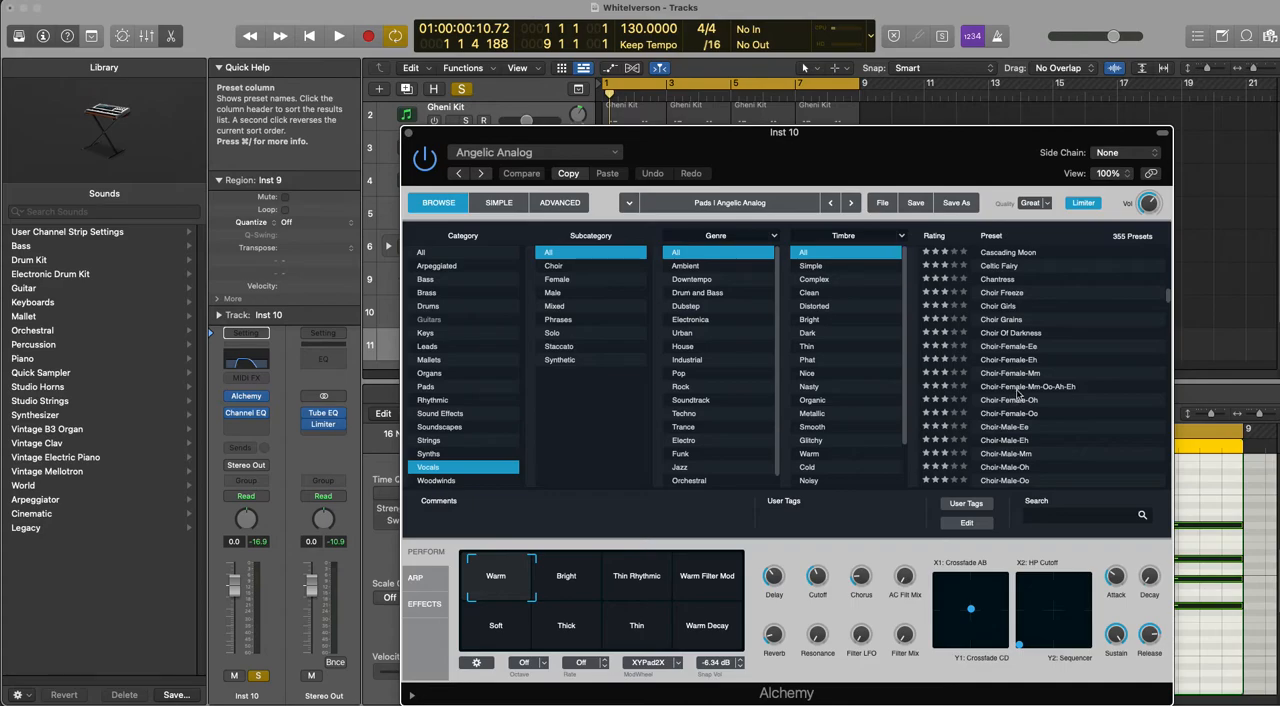
click(1012, 401)
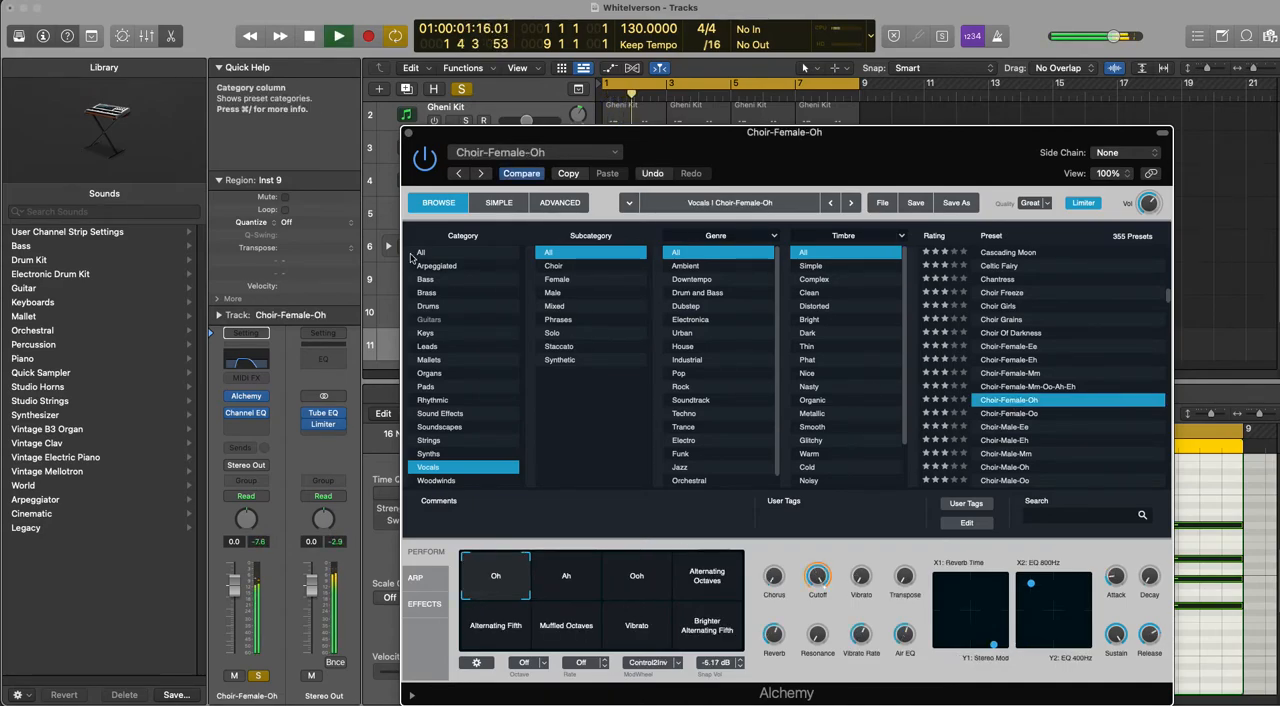
Step: Check the choir preset's arpeggiator and effects sections, adjust its filter 1 settings in the advanced view, and close Alchemy
click(425, 604)
click(415, 578)
click(425, 604)
click(420, 551)
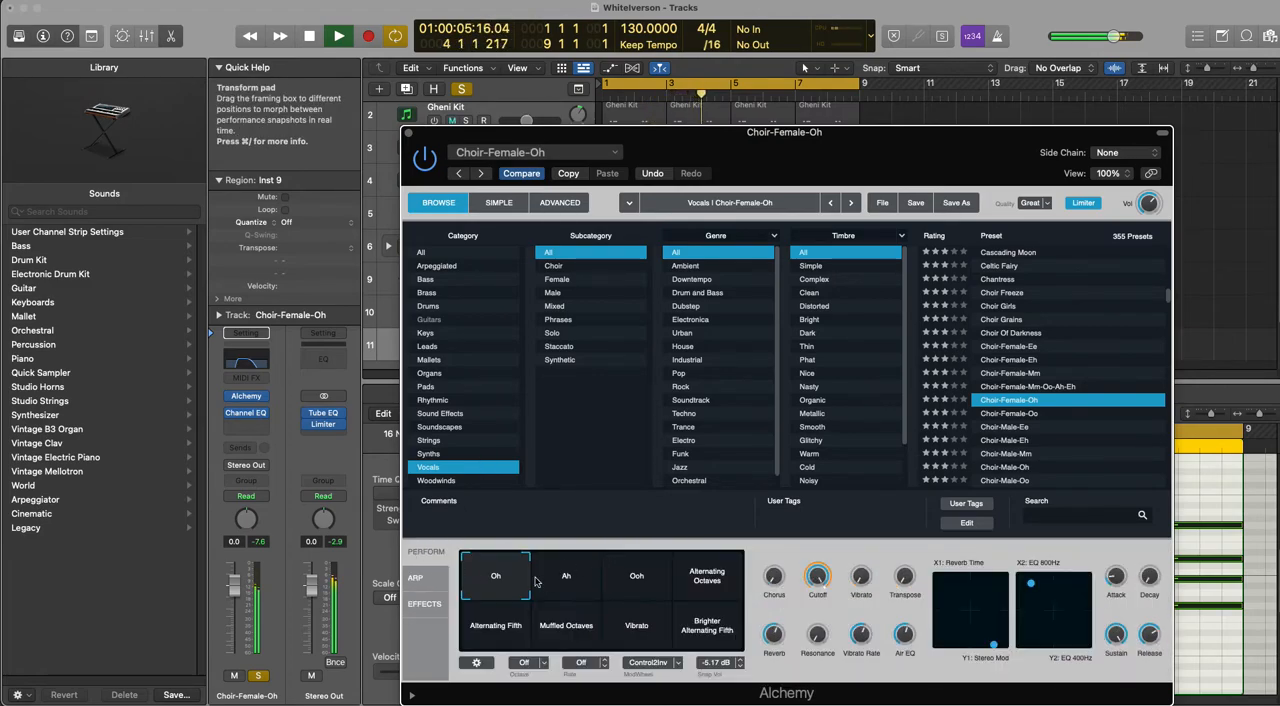
click(415, 578)
click(424, 604)
click(560, 202)
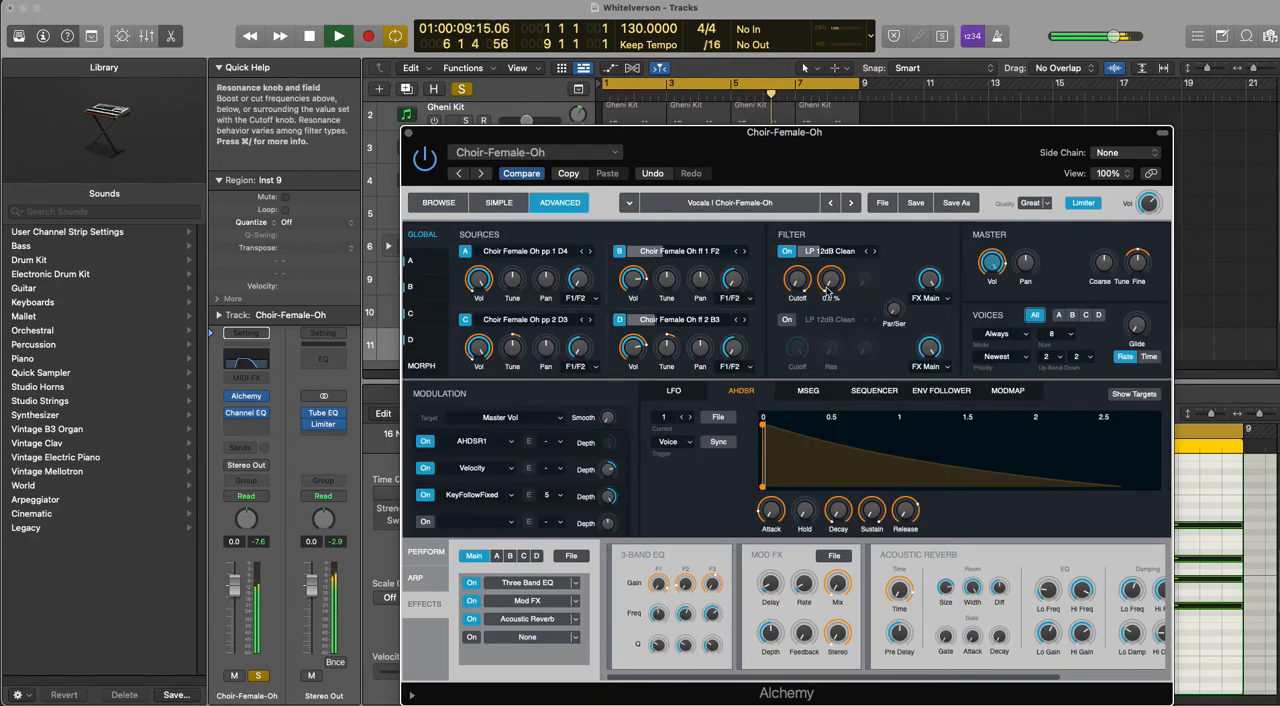
right_click(833, 289)
click(855, 316)
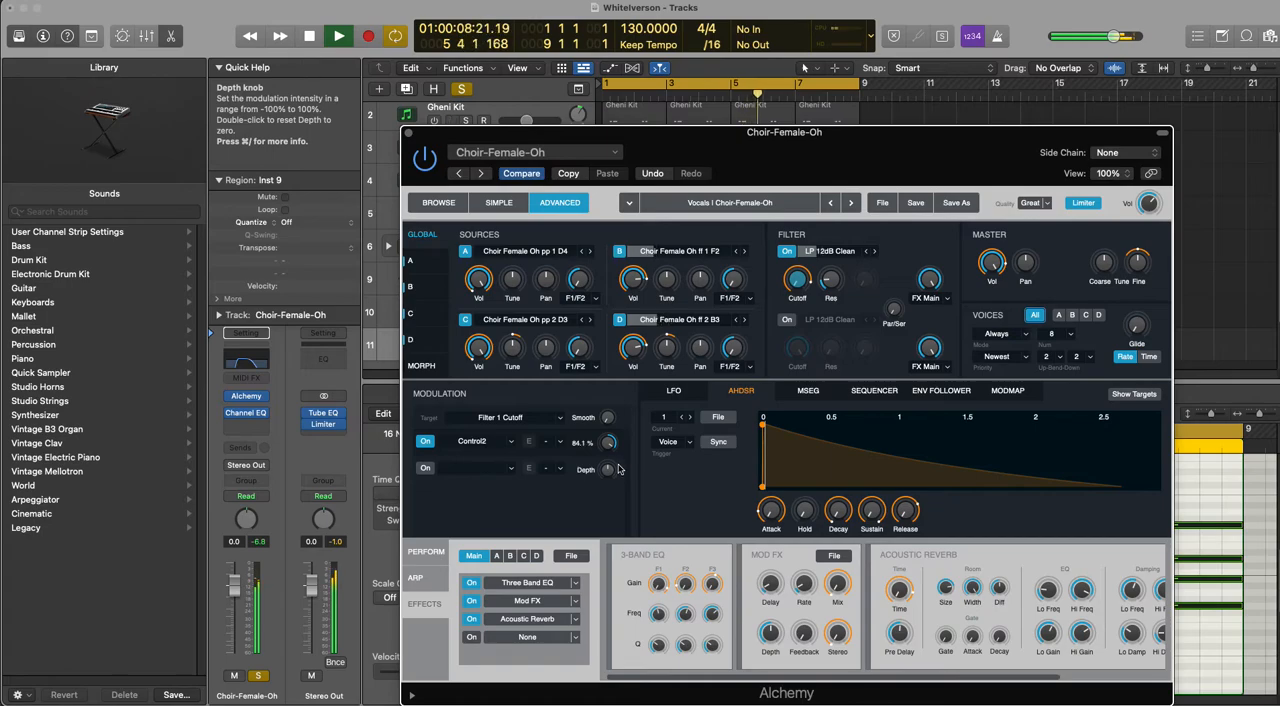
click(408, 133)
Step: Set the choir track's Channel EQ low cut to about 234 Hz and high cut to about 2500 Hz
click(247, 364)
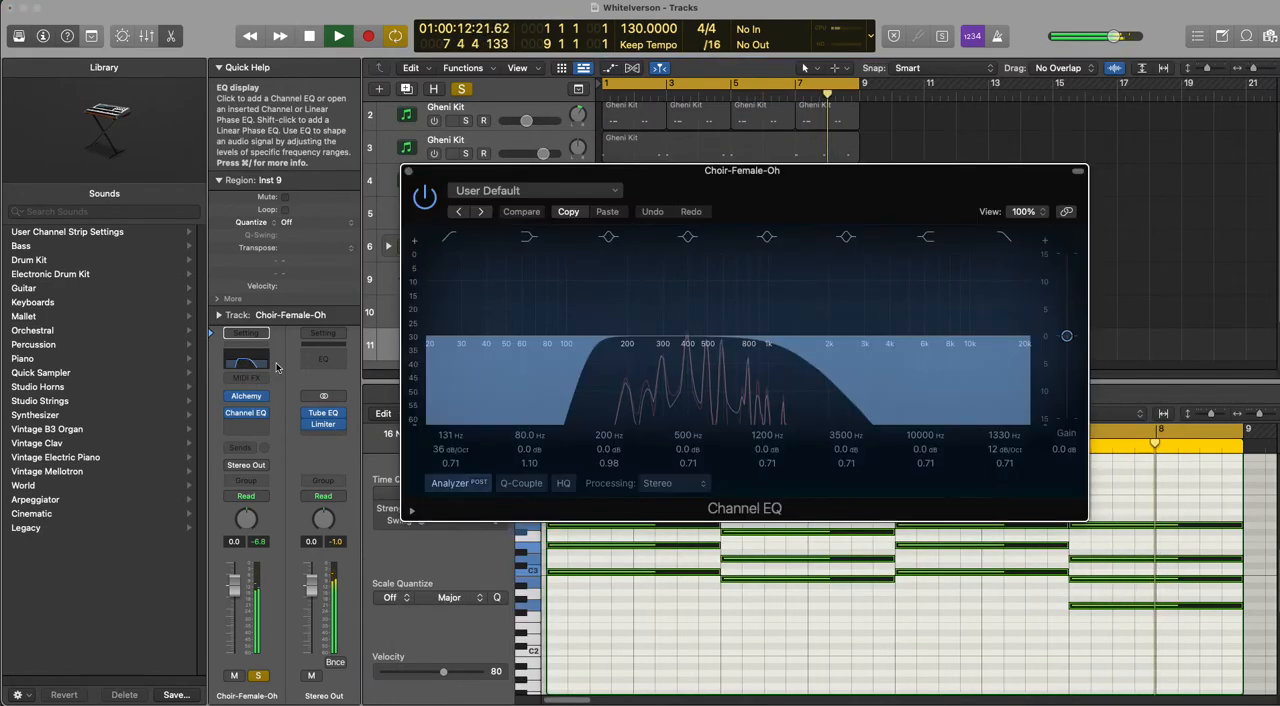
drag(585, 398, 657, 402)
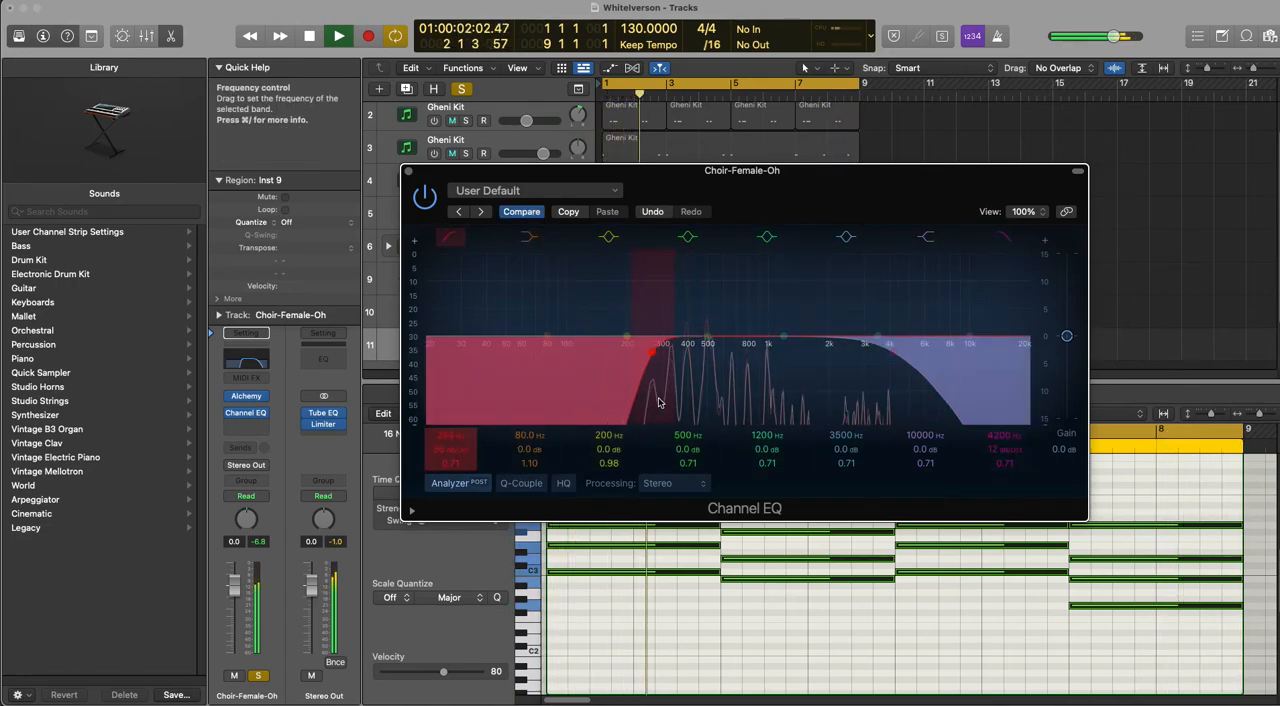
drag(903, 410, 862, 410)
drag(686, 386, 679, 386)
drag(821, 395, 815, 397)
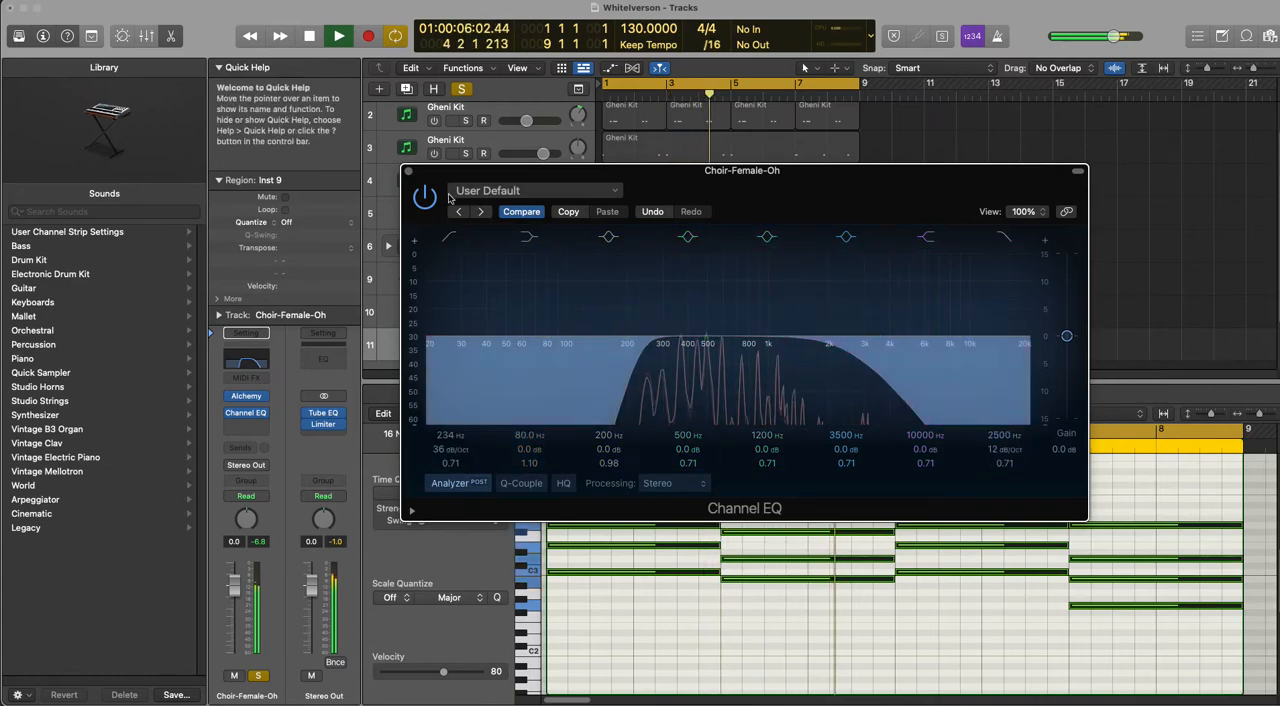
click(408, 171)
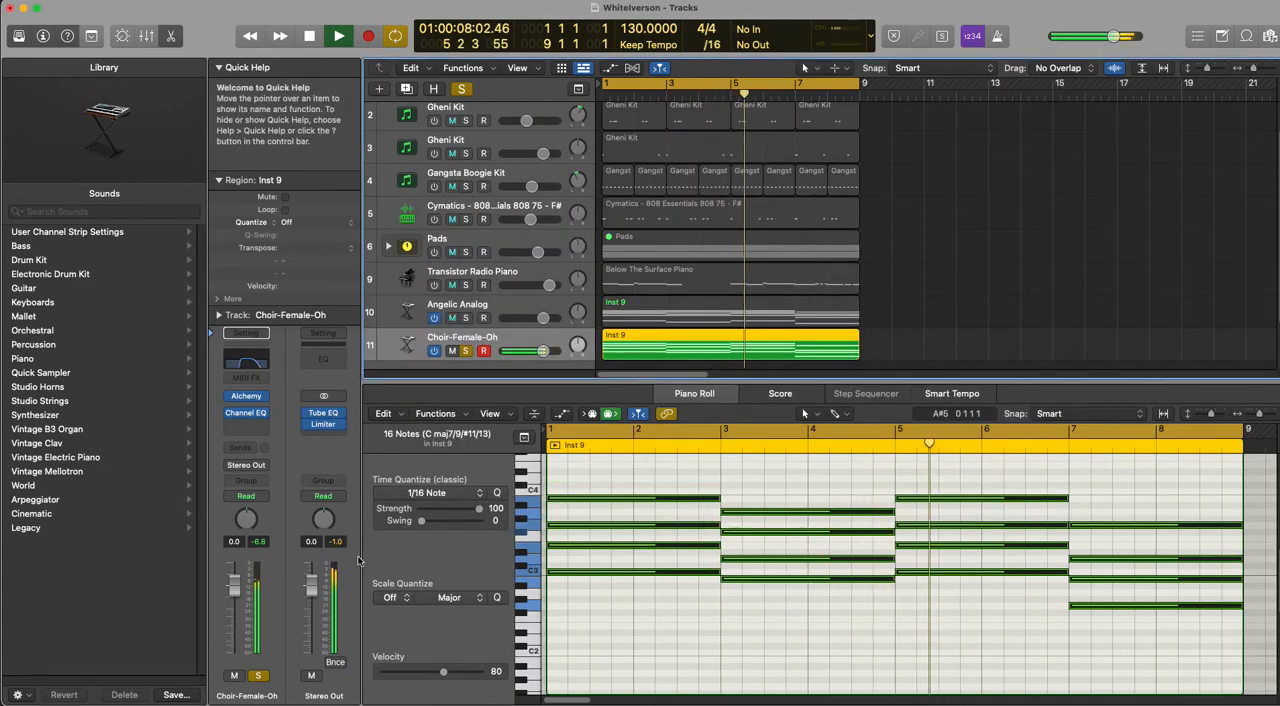
Step: Solo Angelic Analog alongside the choir and lower the choir to -2.8 dB and Angelic Analog to about -3.5 dB
drag(238, 593, 238, 601)
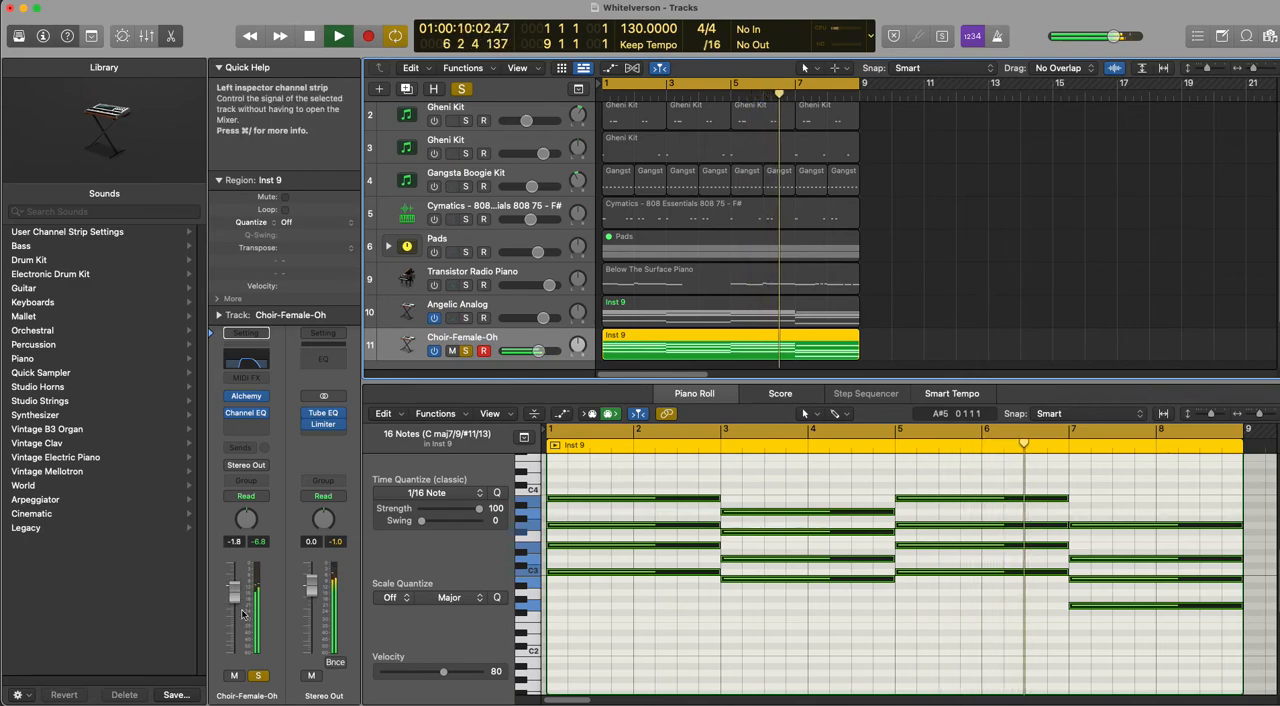
click(466, 318)
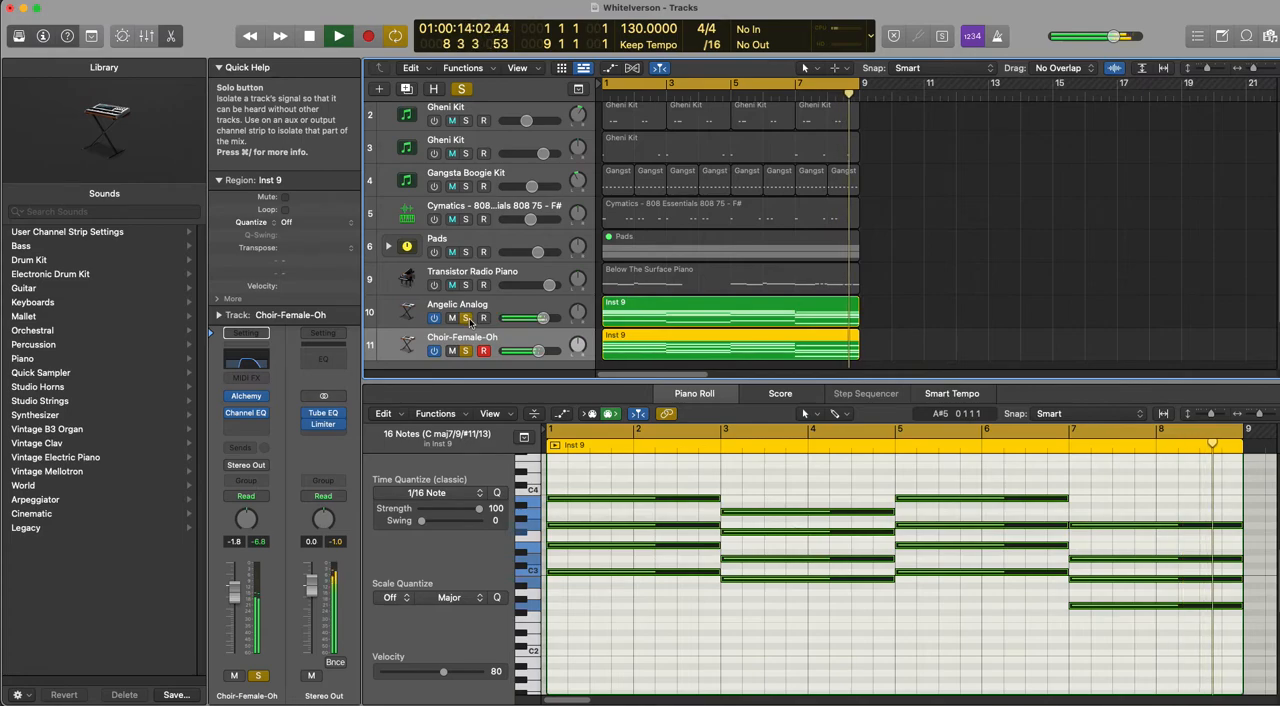
drag(558, 318, 536, 352)
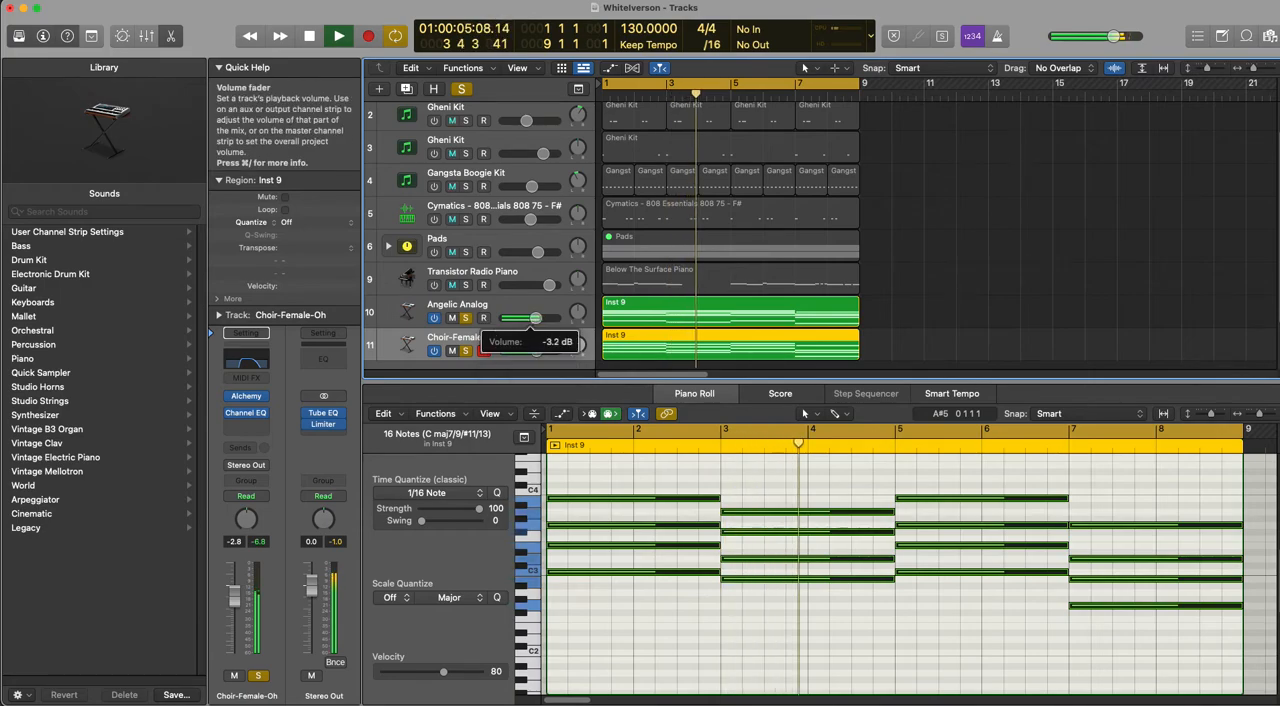
Step: Group the Angelic Analog and Choir-Female-Oh tracks into a summing stack
click(502, 323)
shift+click(497, 339)
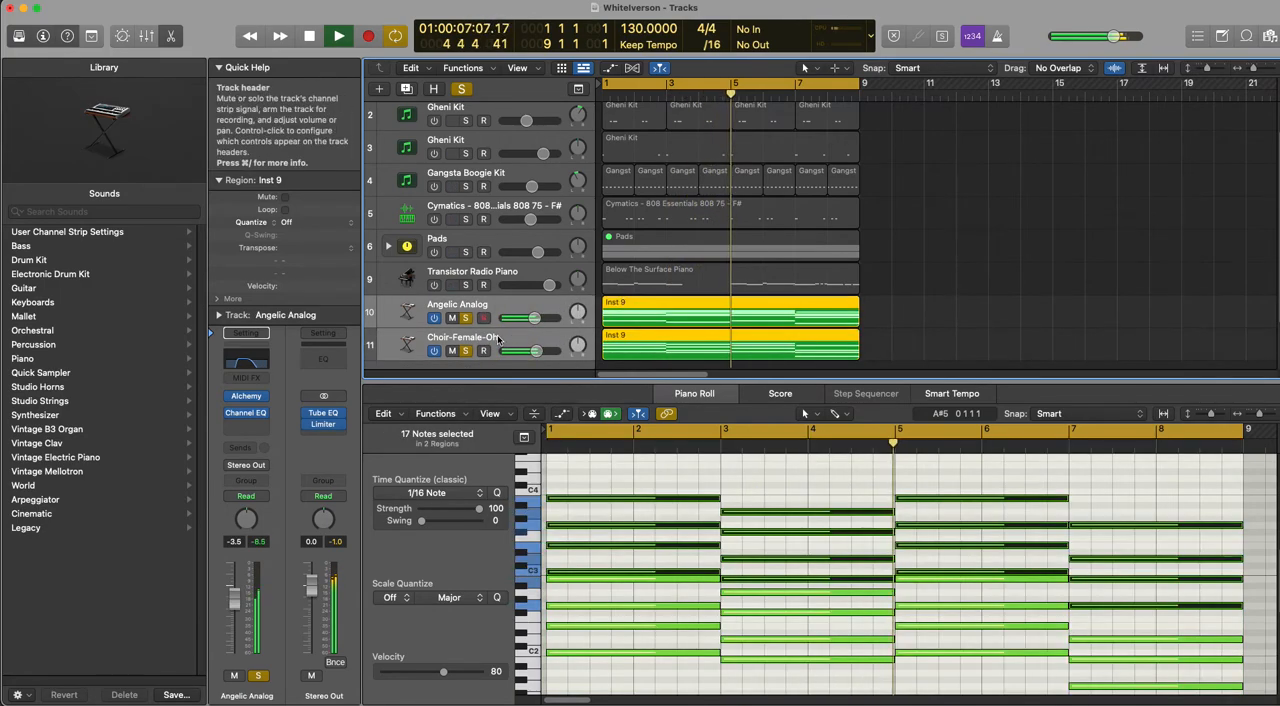
key(super+shift+d)
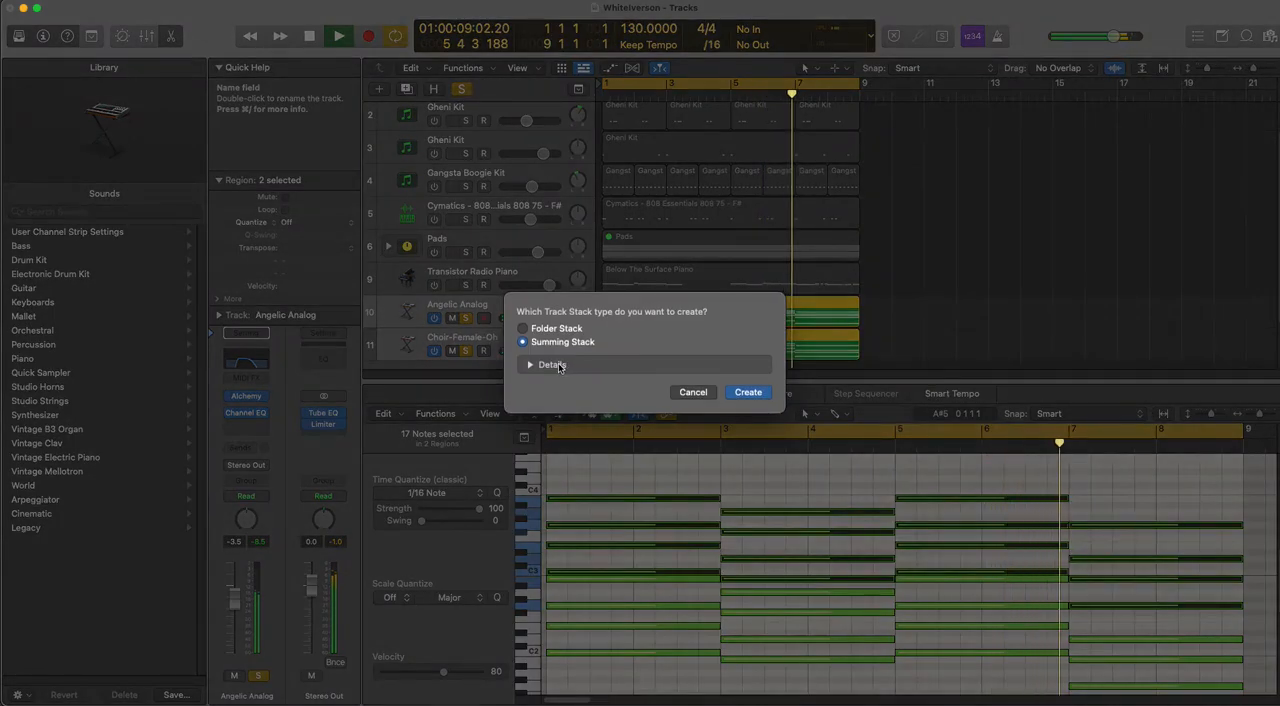
click(749, 393)
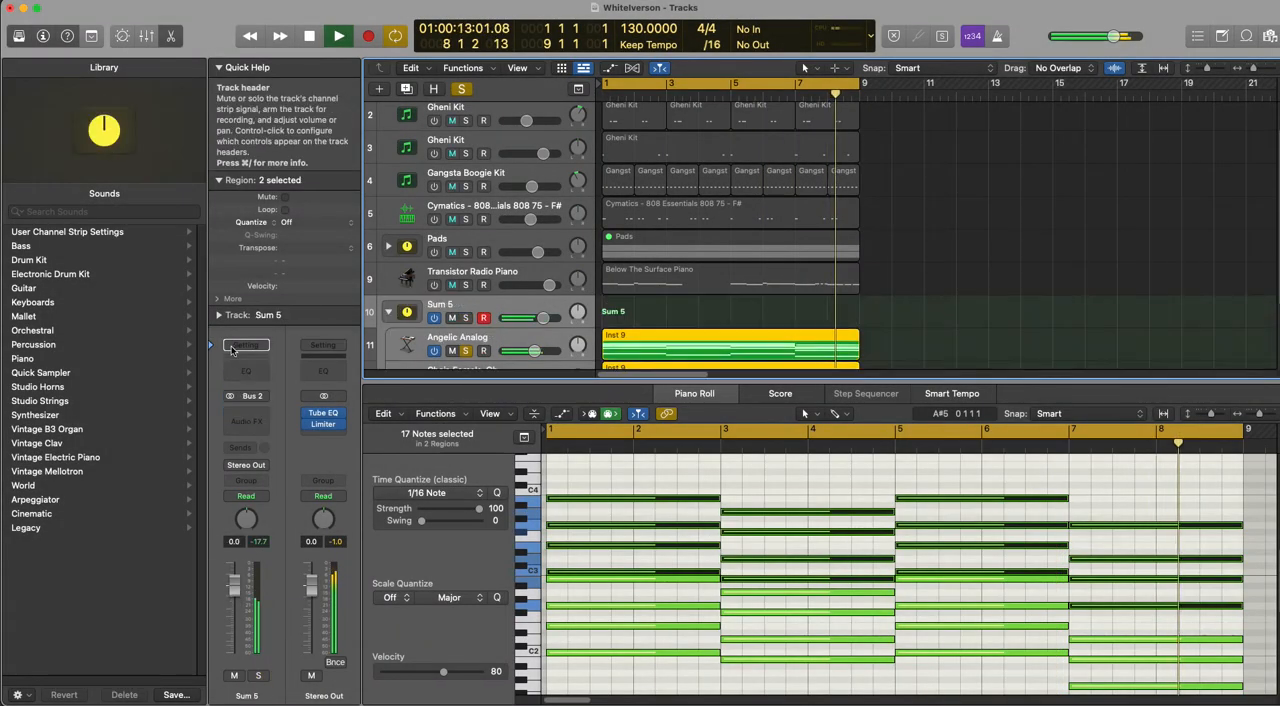
Step: Add a stereo ValhallaVintageVerb to the Sum 5 stack with color 1980s, mix about 37.6% and decay about 3.44 s
click(247, 414)
click(247, 414)
click(247, 406)
mouse_move(280, 537)
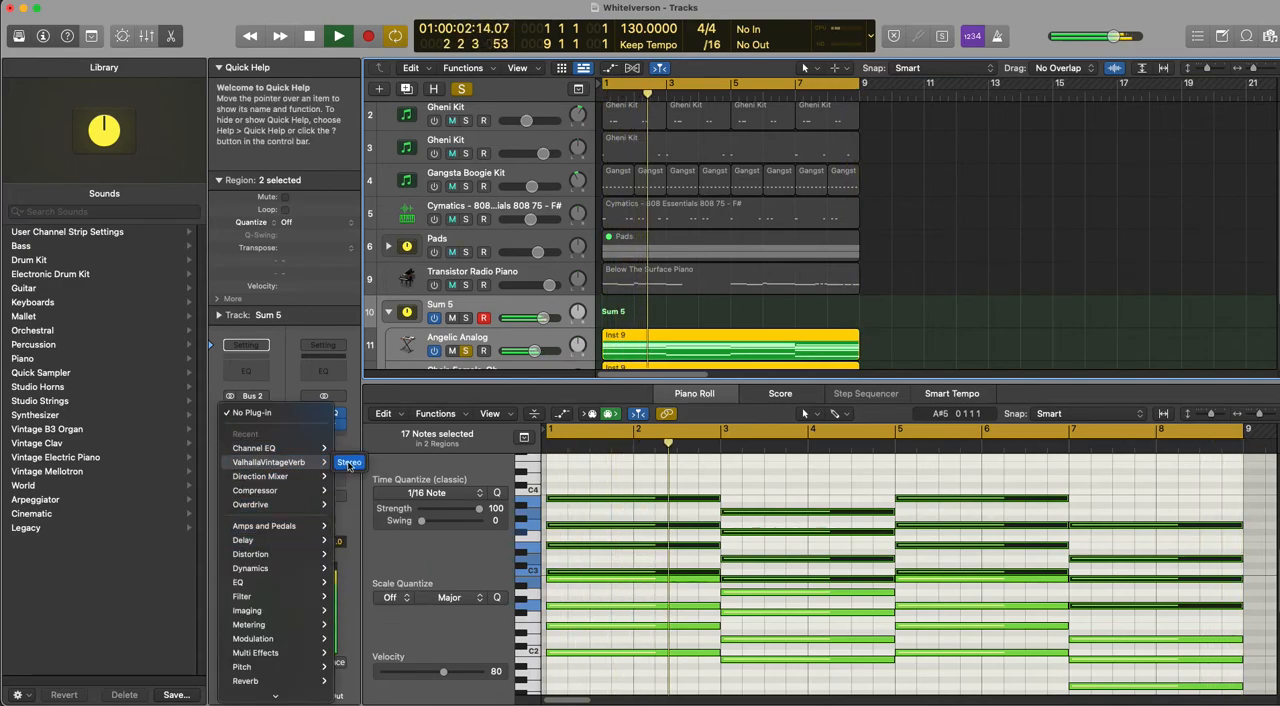
click(355, 462)
click(688, 457)
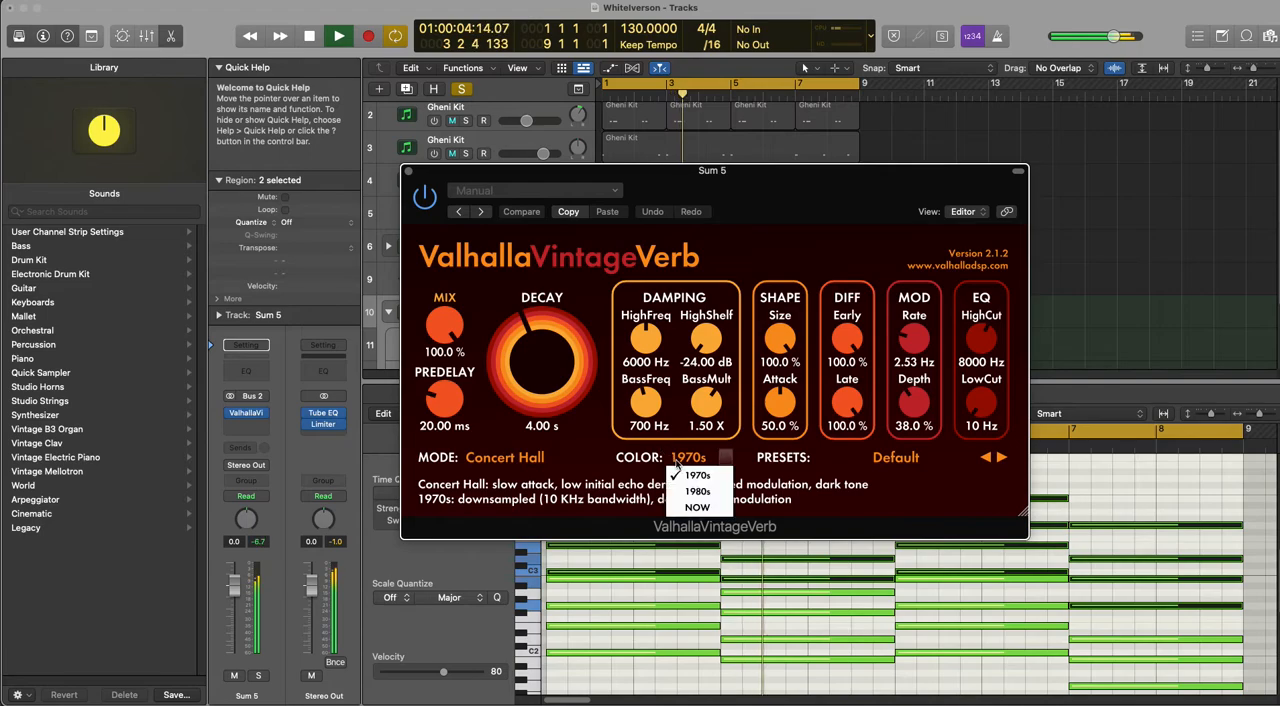
click(698, 491)
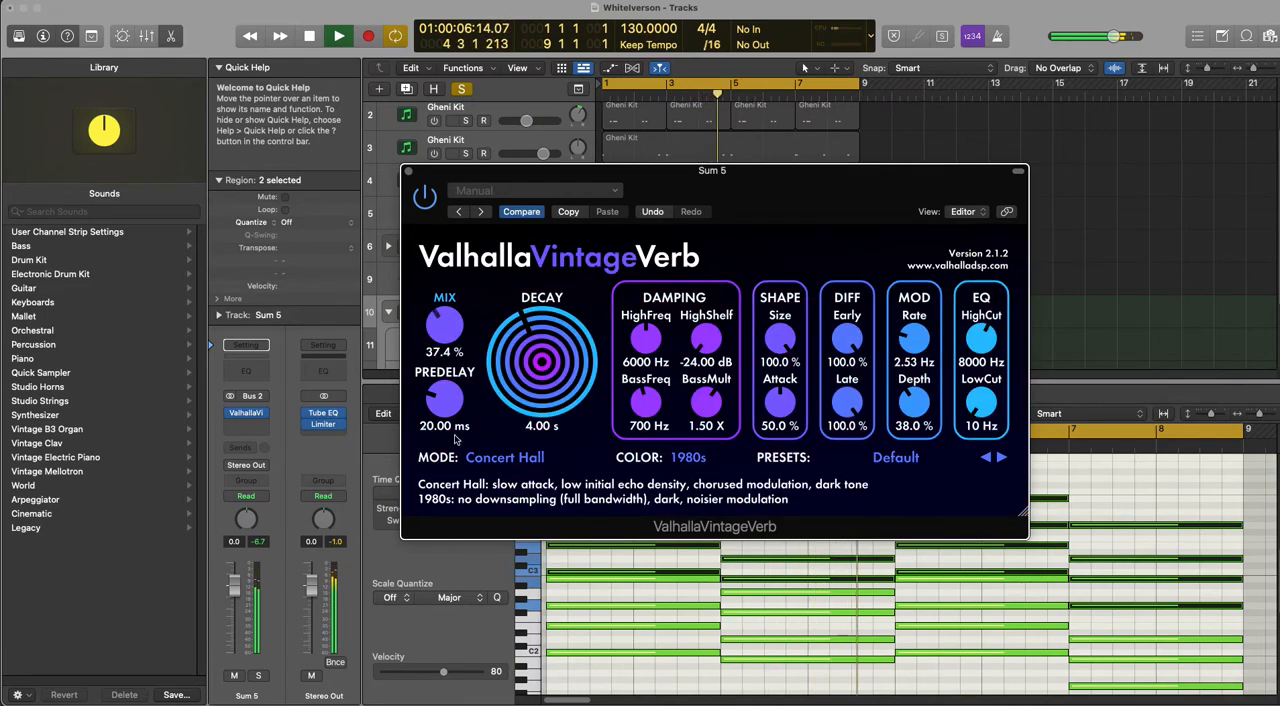
drag(545, 403, 470, 280)
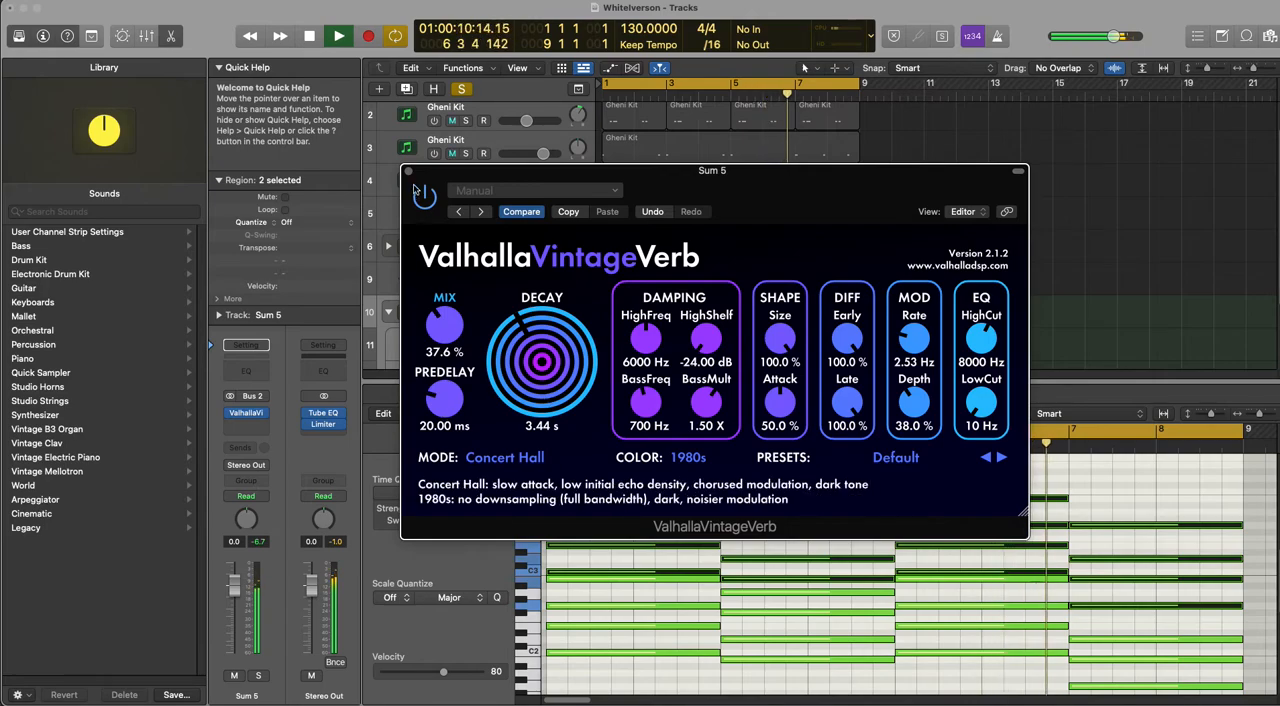
click(408, 171)
Step: Lower the Sum 5 stack to -1.9 dB, trim the volumes of its two subtracks, and collapse the stack
scroll(522, 337, down, 2)
drag(542, 262, 533, 295)
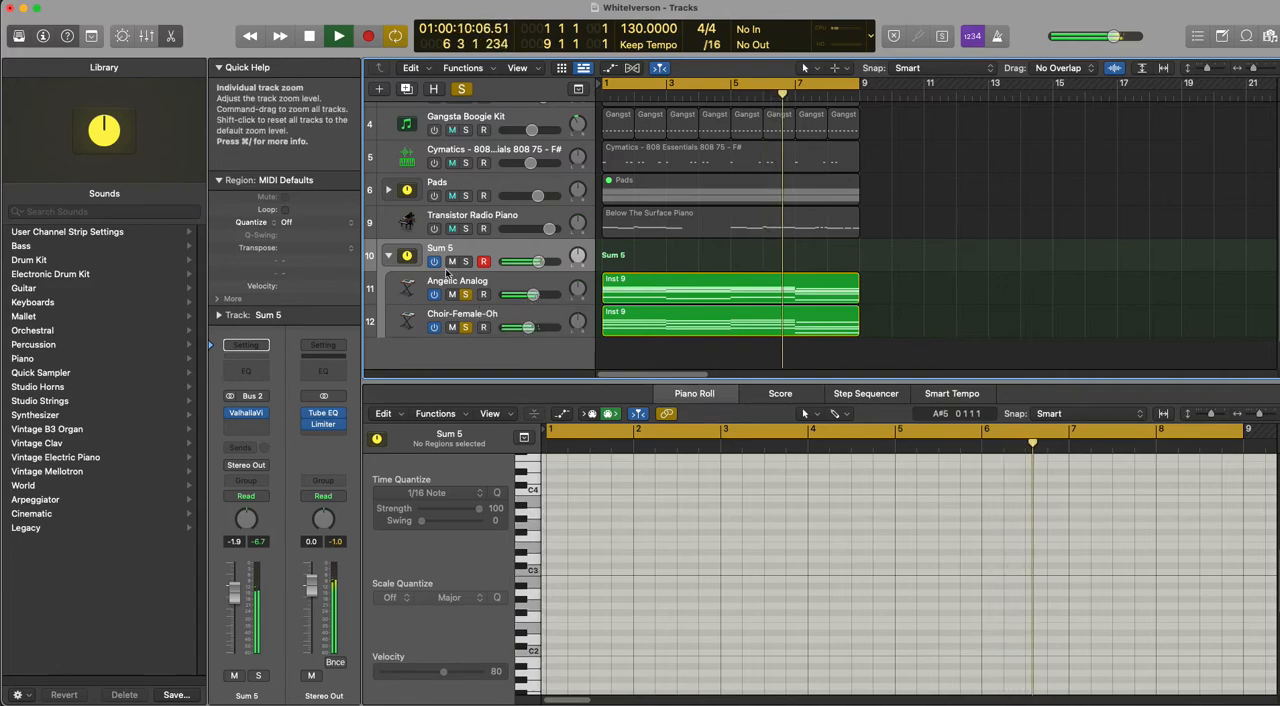
click(387, 257)
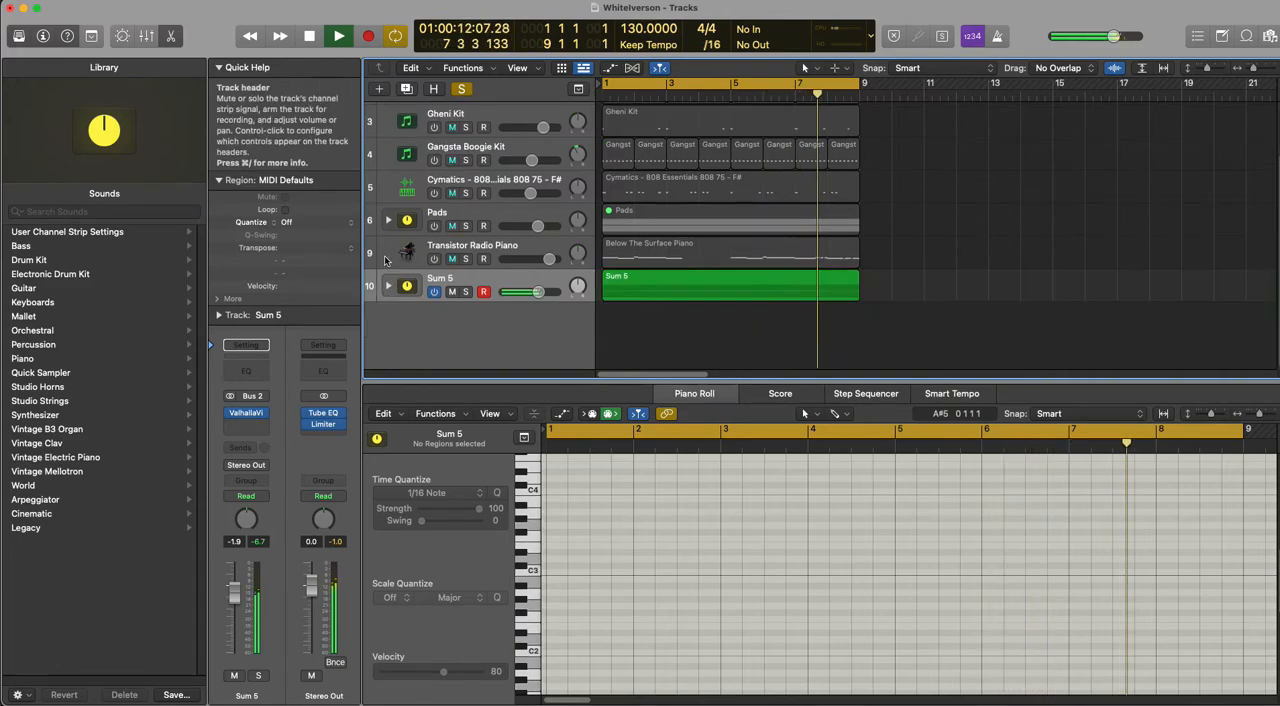
Step: Create a software instrument track with the Transistor Radio Piano patch and raise its Bus 4 and Bus 3 send levels
right_click(470, 320)
click(502, 347)
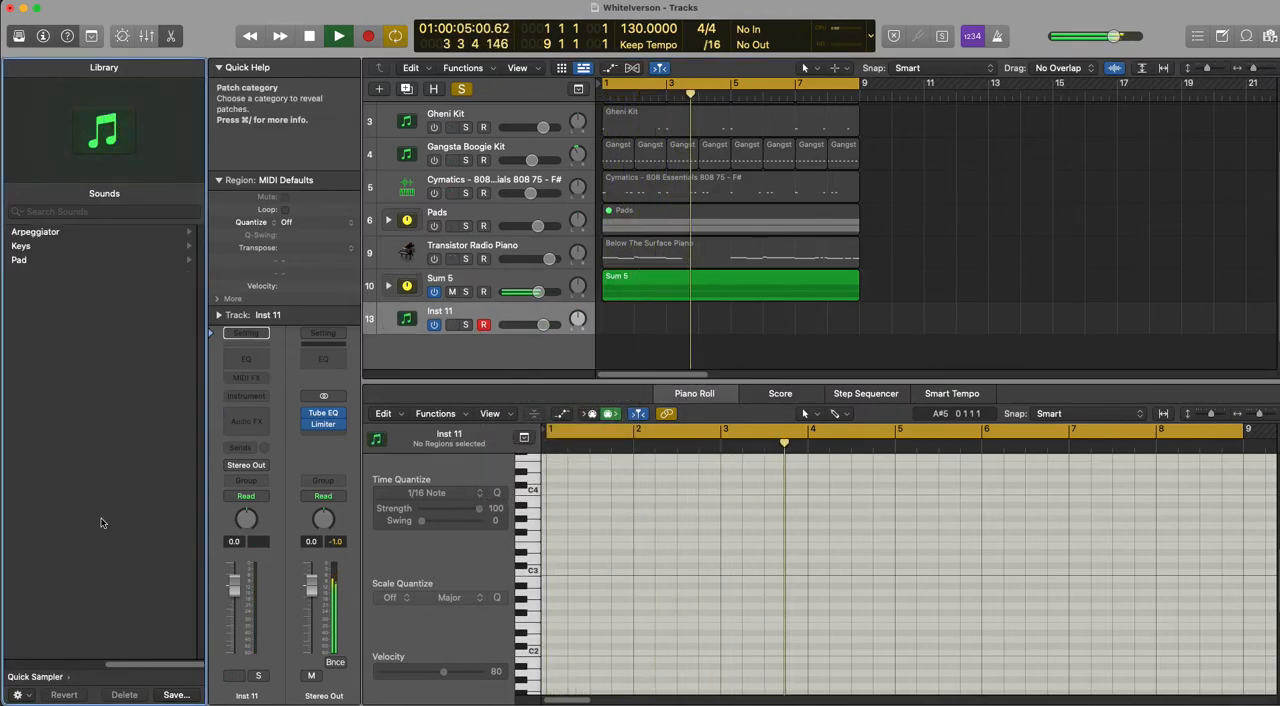
click(47, 361)
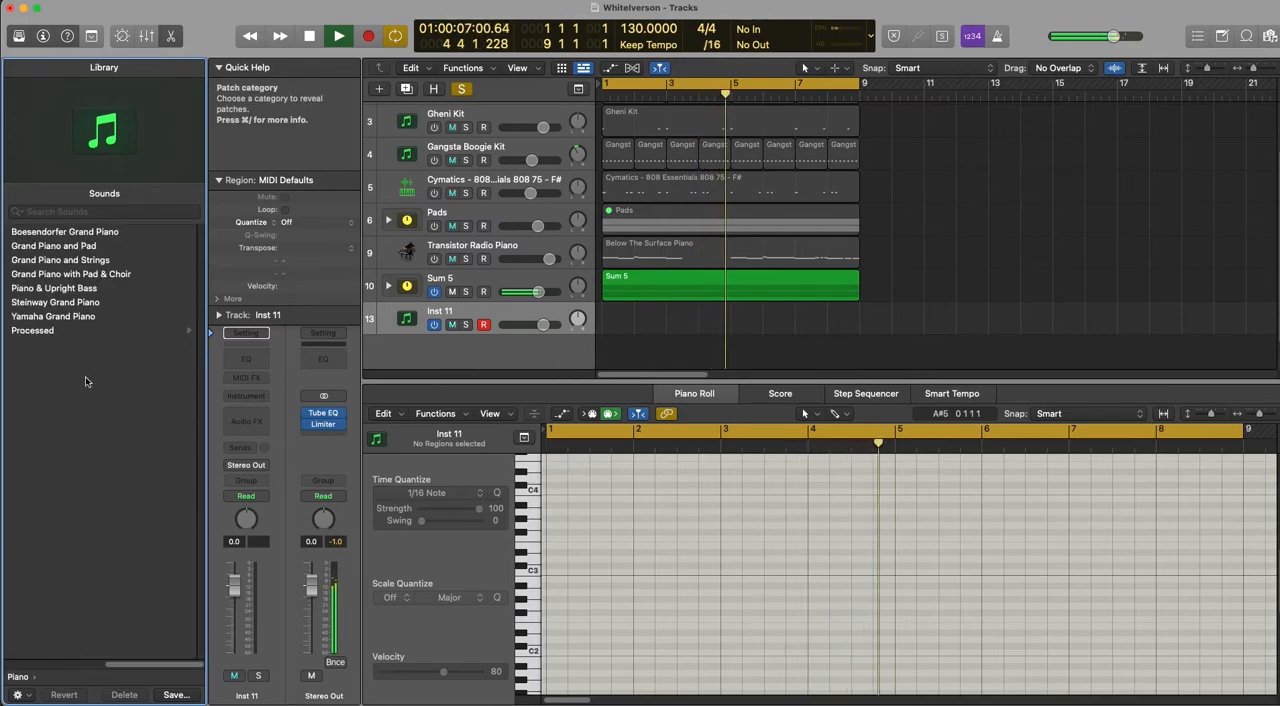
click(71, 330)
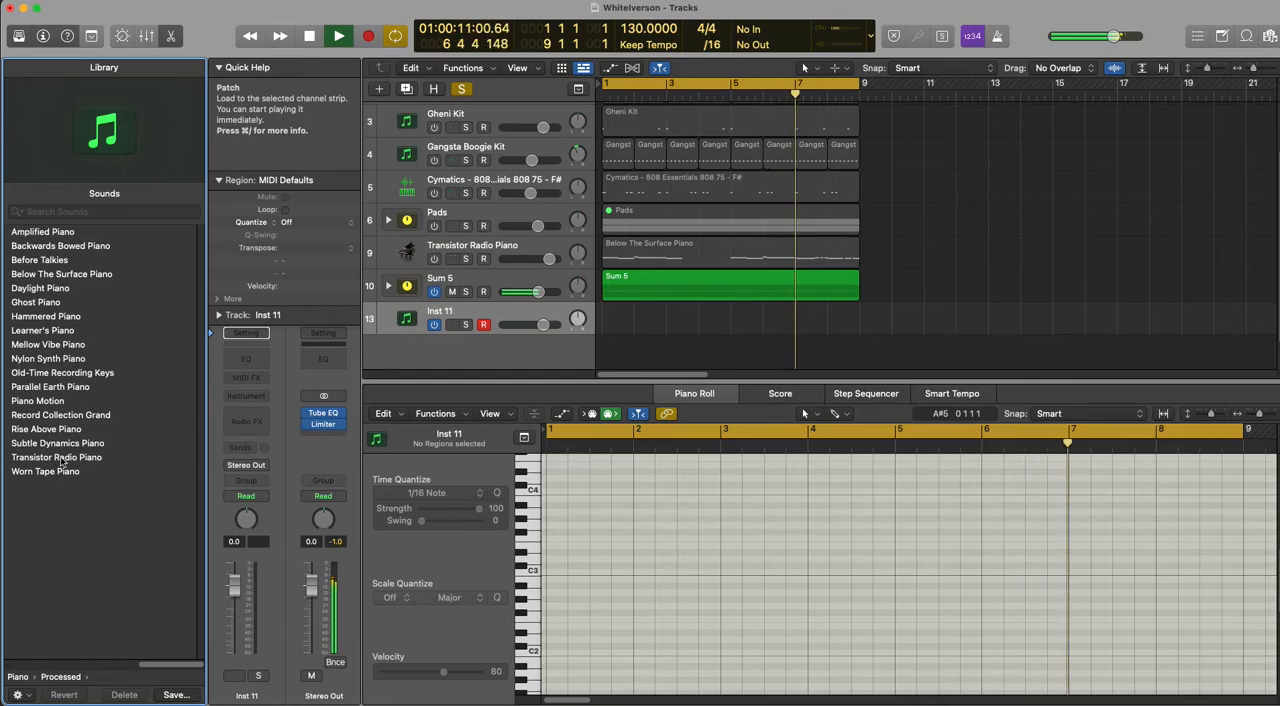
click(56, 457)
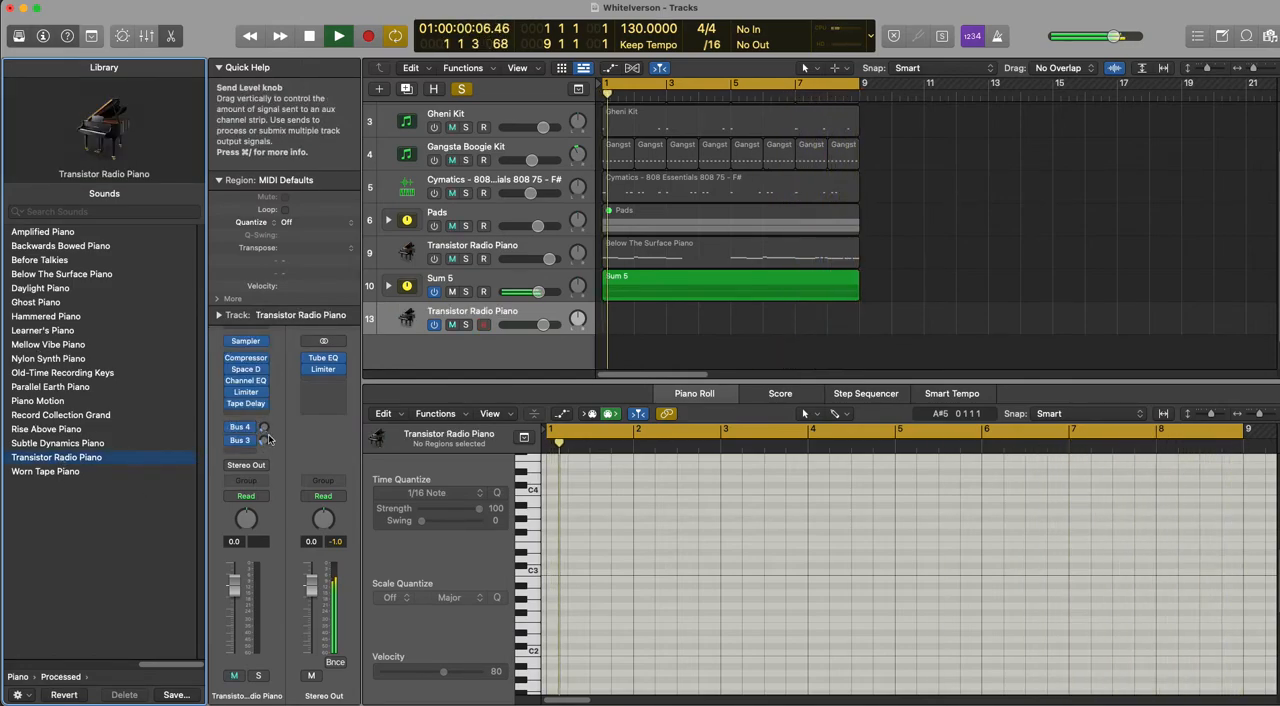
drag(264, 427, 270, 397)
drag(264, 440, 267, 405)
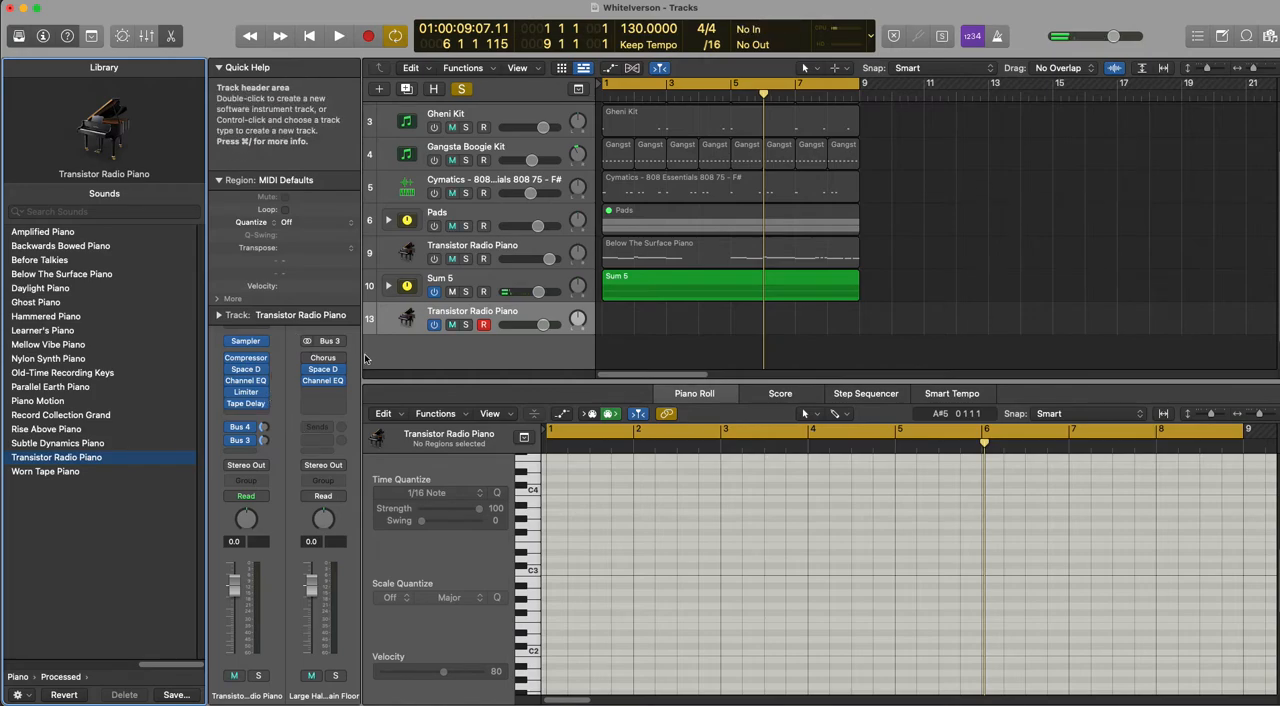
Step: Add half-bar notes E3 and B2 in bar 1 of the new piano track, and audition them with the pads
click(497, 315)
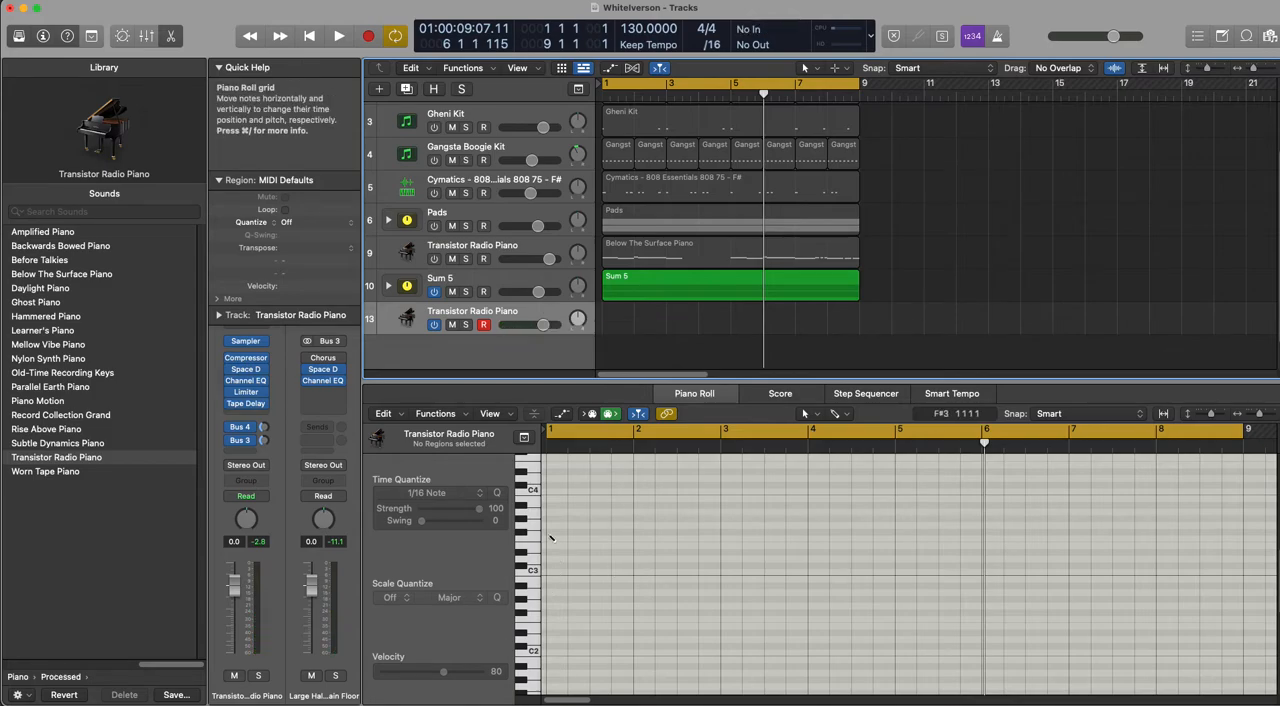
mouse_move(549, 548)
mouse_down()
mouse_move(677, 547)
mouse_move(590, 546)
mouse_up()
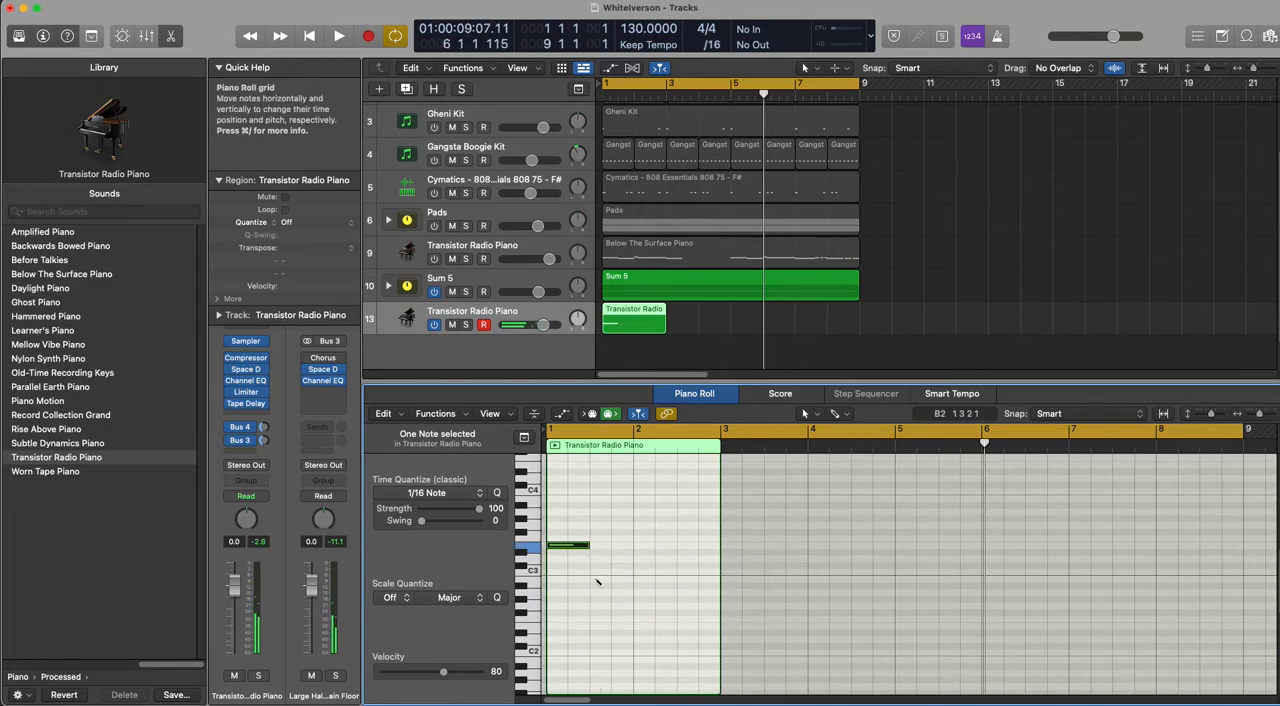
drag(618, 586, 612, 584)
key(space)
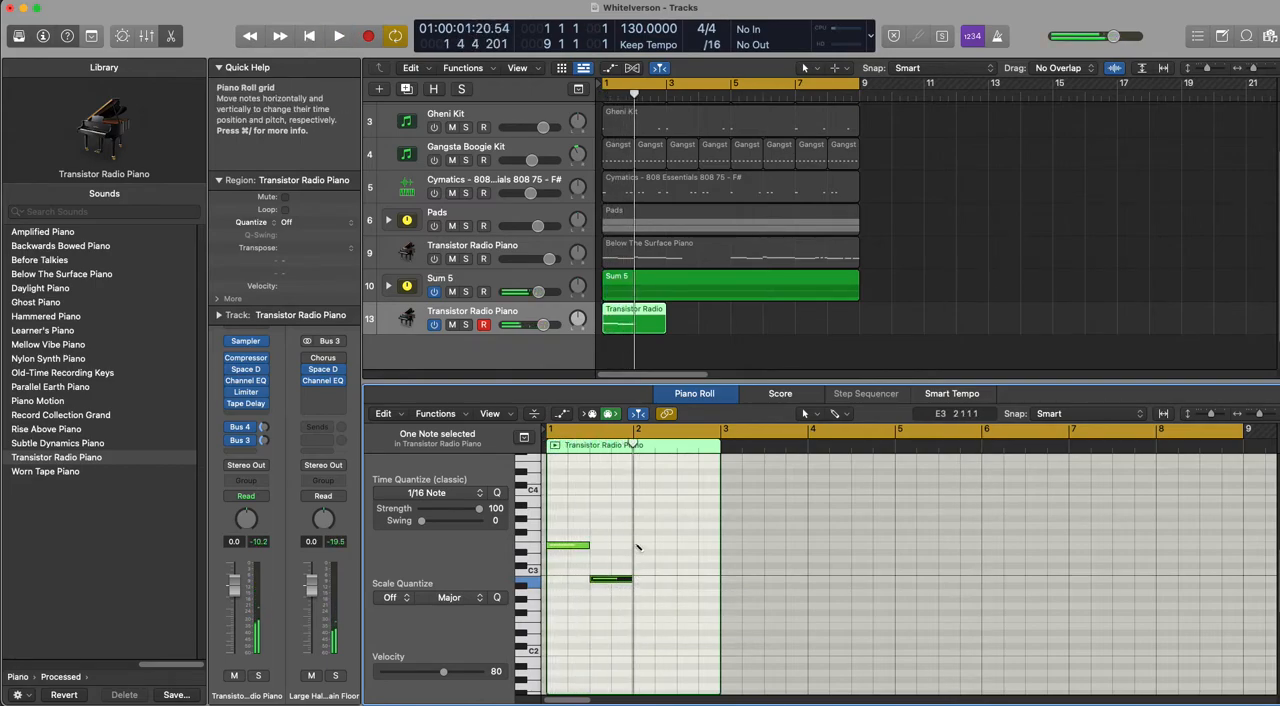
Step: Add four consecutive eighth notes G3, F#3, D3 and E3 from the start of bar 2 and audition them
click(637, 546)
drag(680, 548, 638, 525)
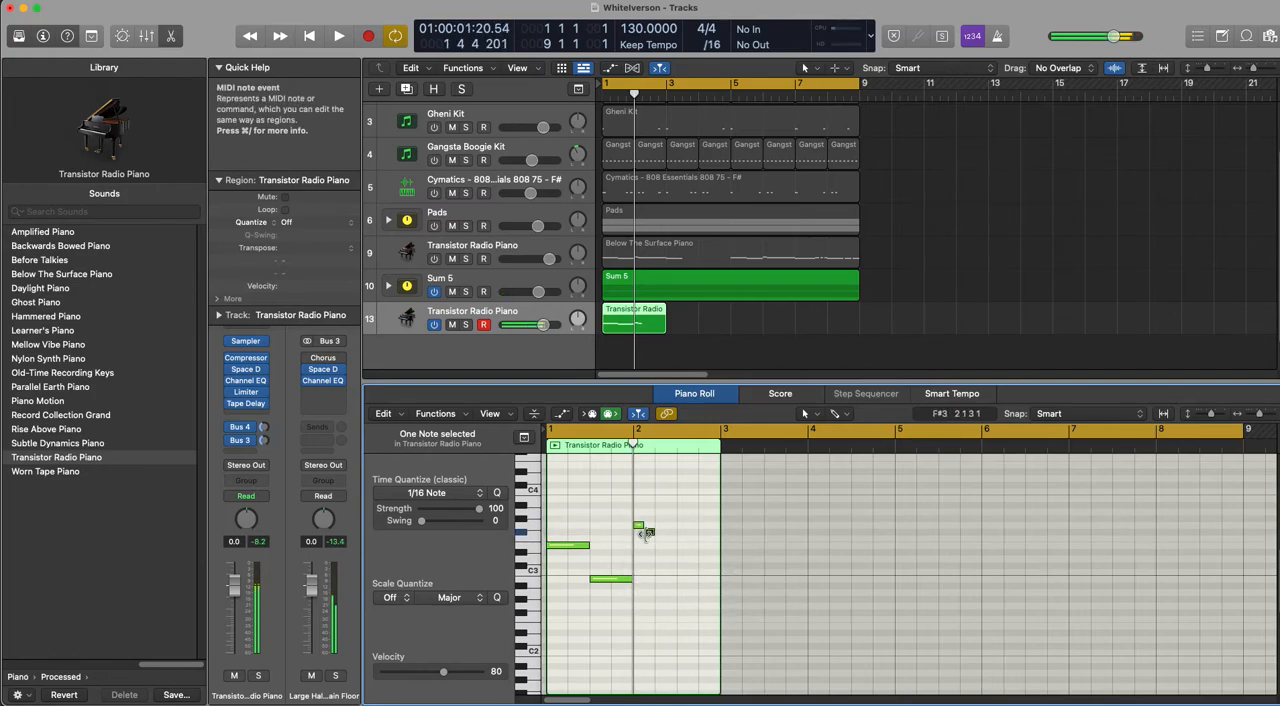
drag(660, 545, 660, 558)
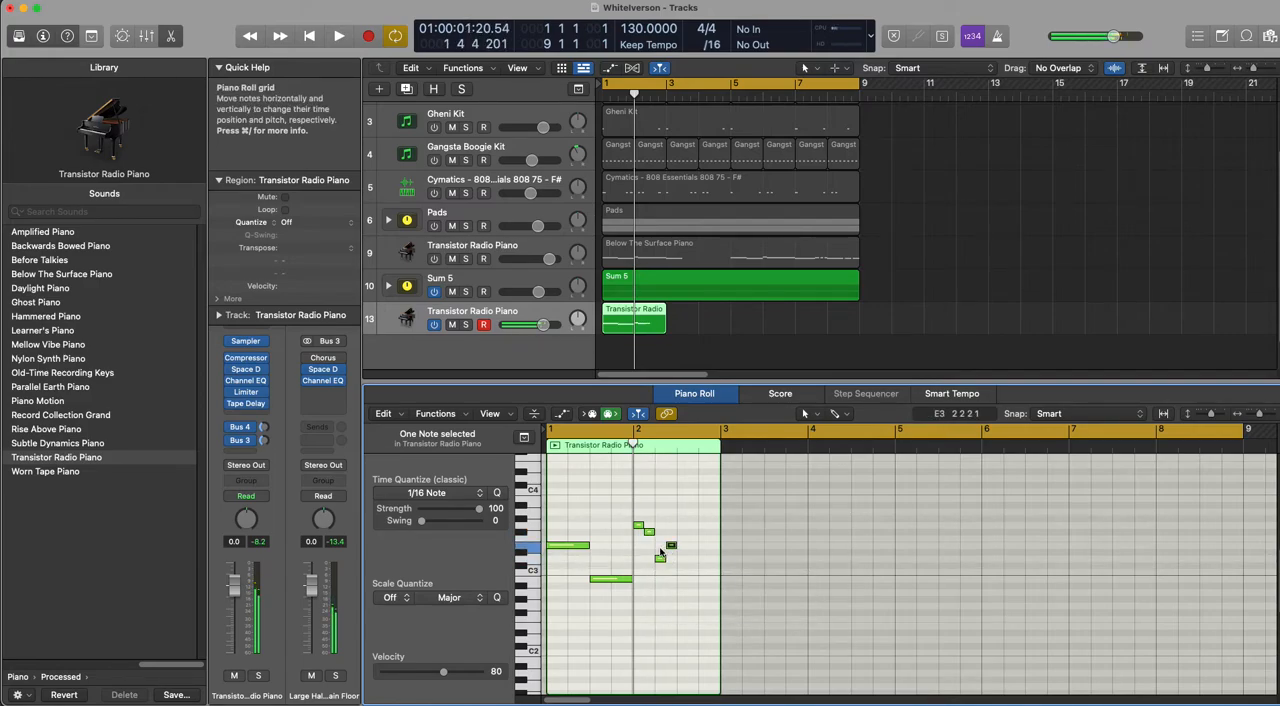
key(space)
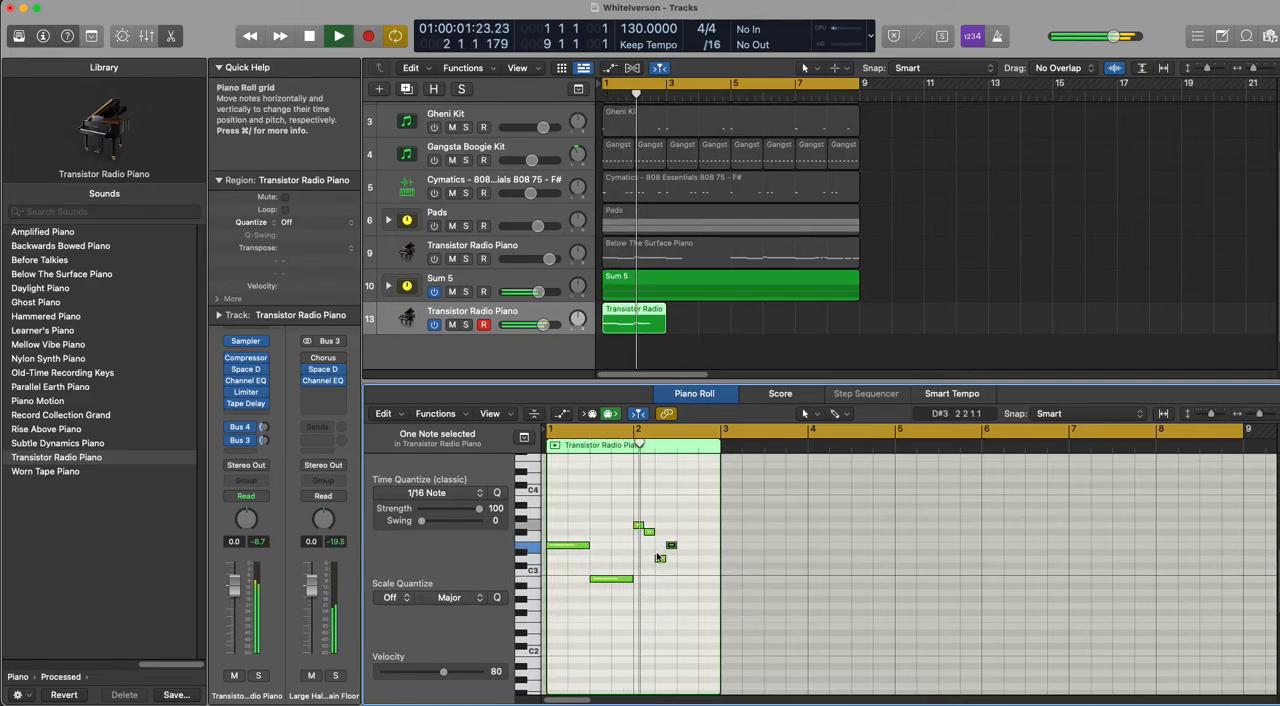
Step: Try the third short note of bar 2 at C3 and B2, return it to D3, and audition each pitch
mouse_move(661, 567)
mouse_down()
mouse_move(661, 578)
mouse_move(661, 550)
mouse_move(661, 576)
mouse_up()
key(space)
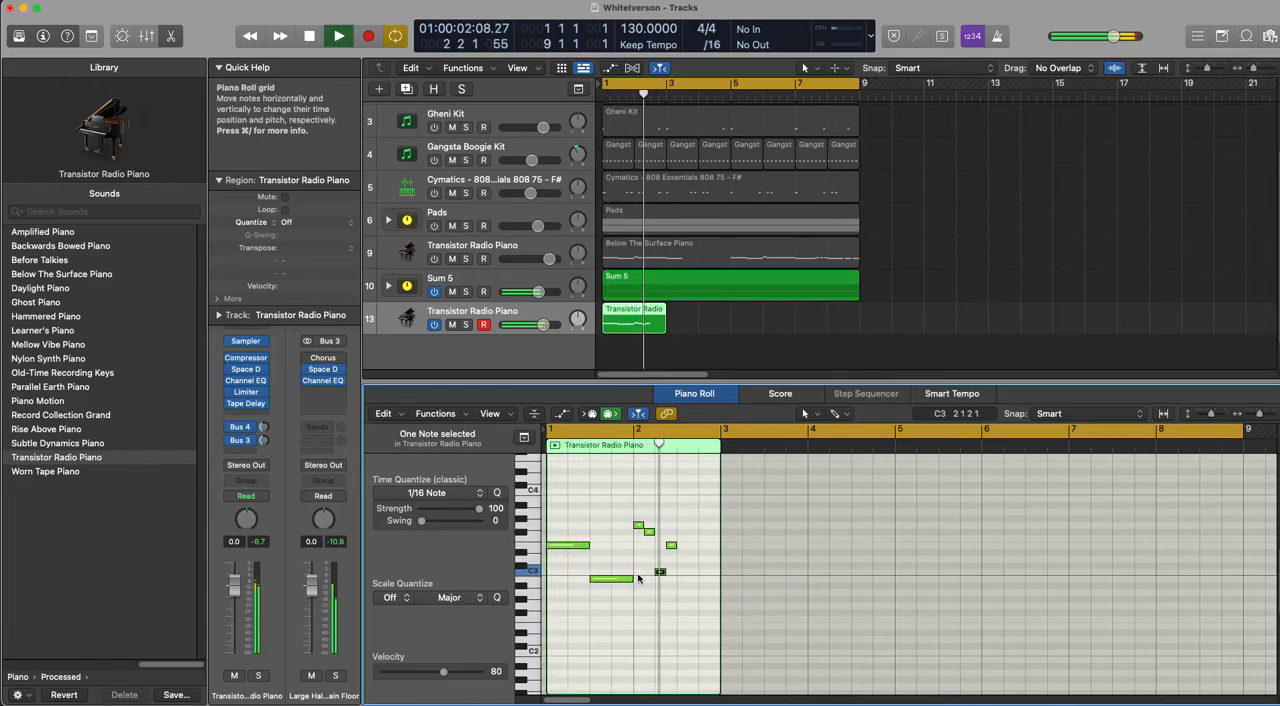
key(space)
drag(660, 574, 660, 581)
key(space)
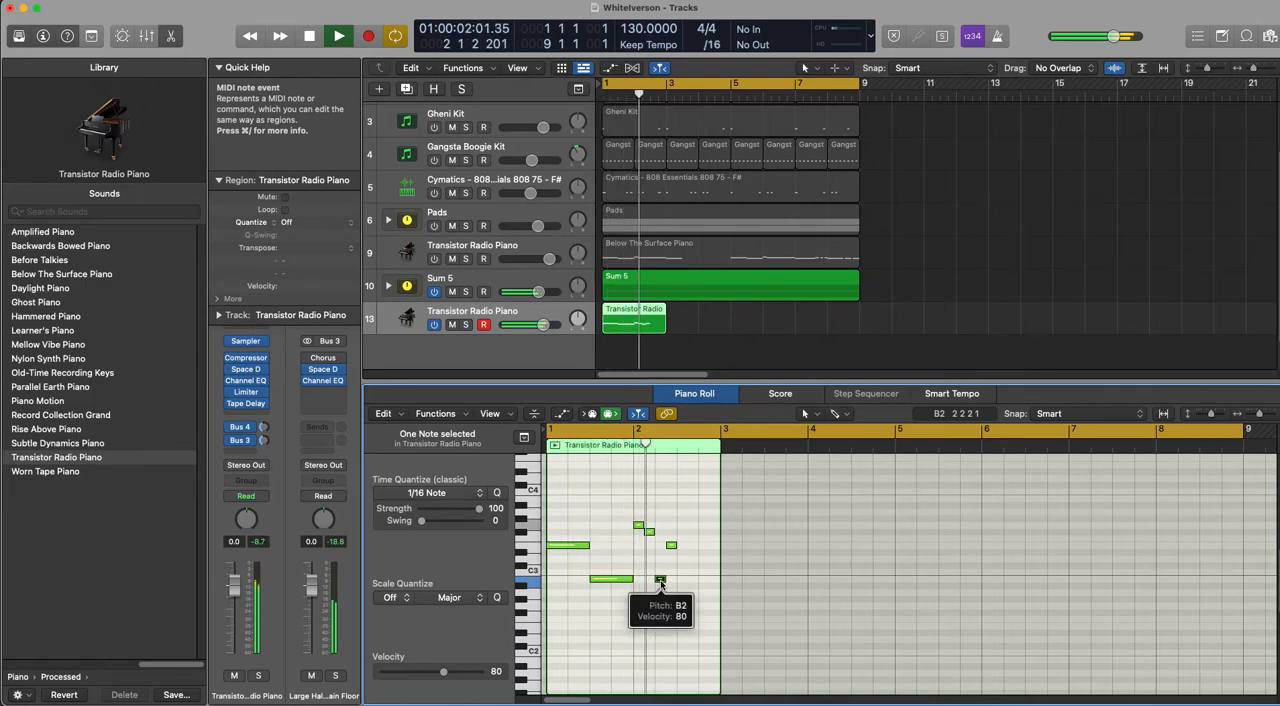
key(space)
drag(660, 580, 660, 561)
key(space)
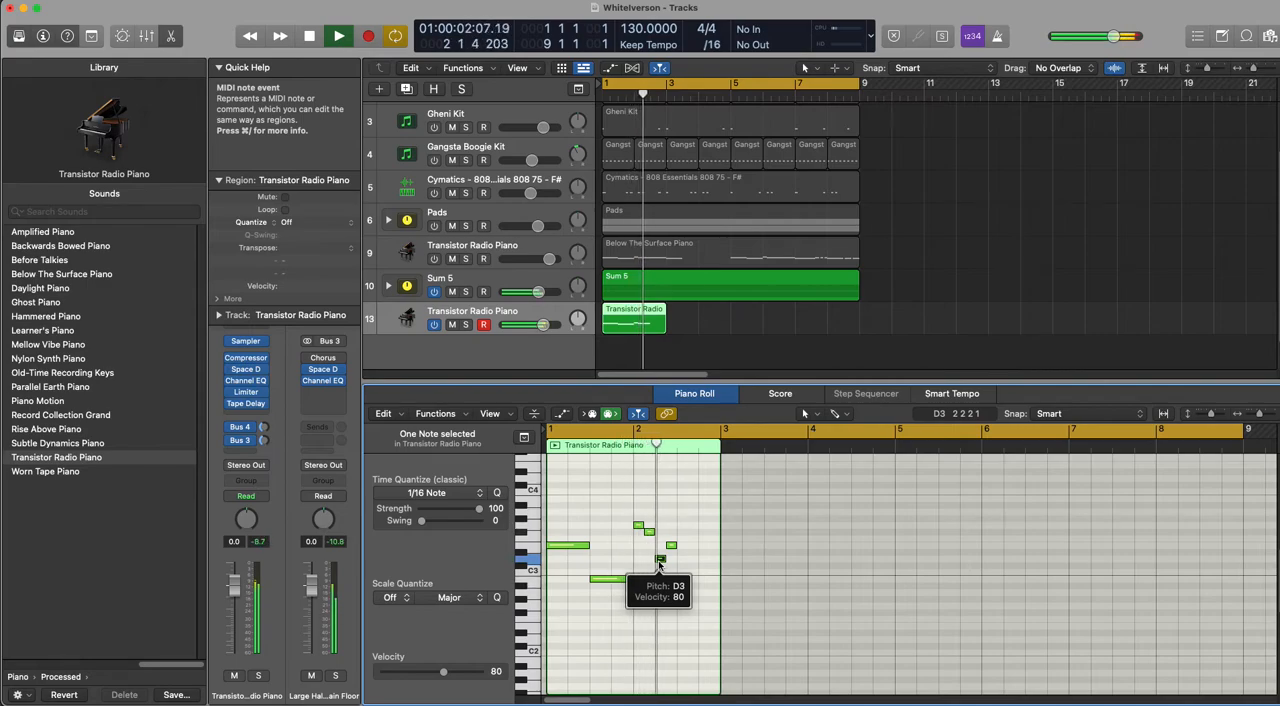
key(space)
Step: Add an eighth note at B2 on beat 3 of bar 2, raise the two notes before it to E3 and F#3, and audition
click(681, 573)
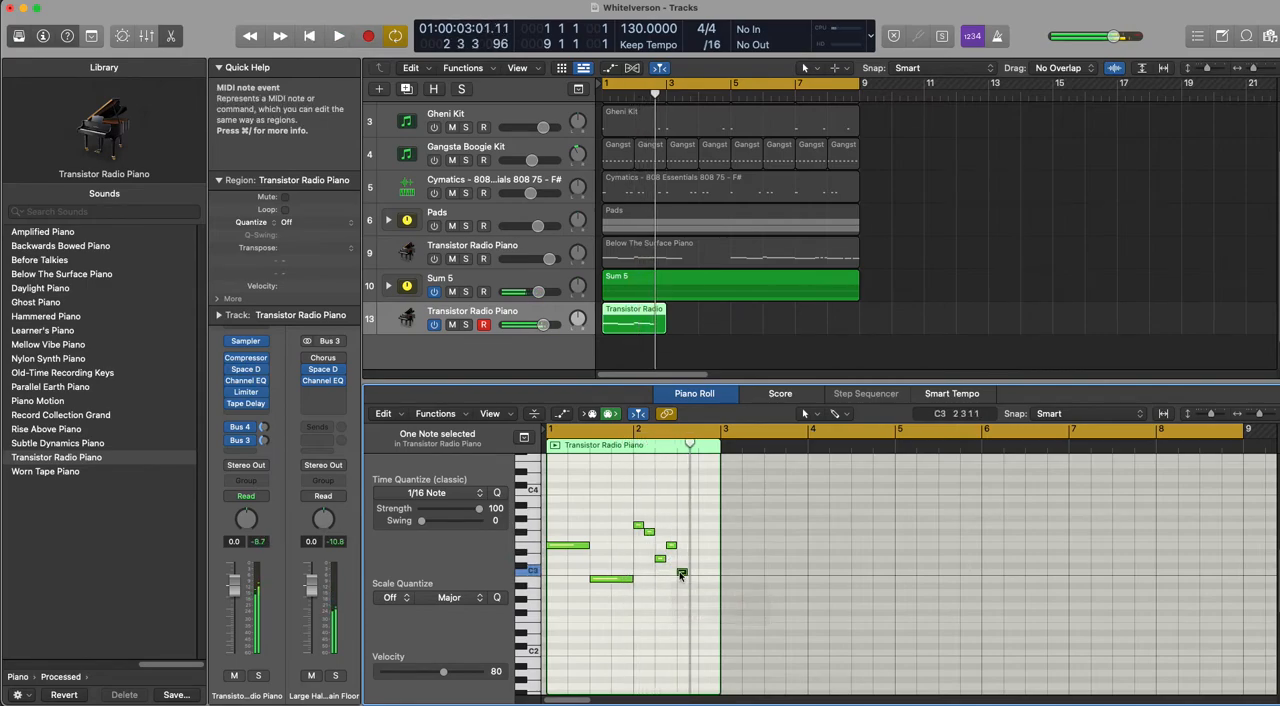
drag(681, 583, 691, 578)
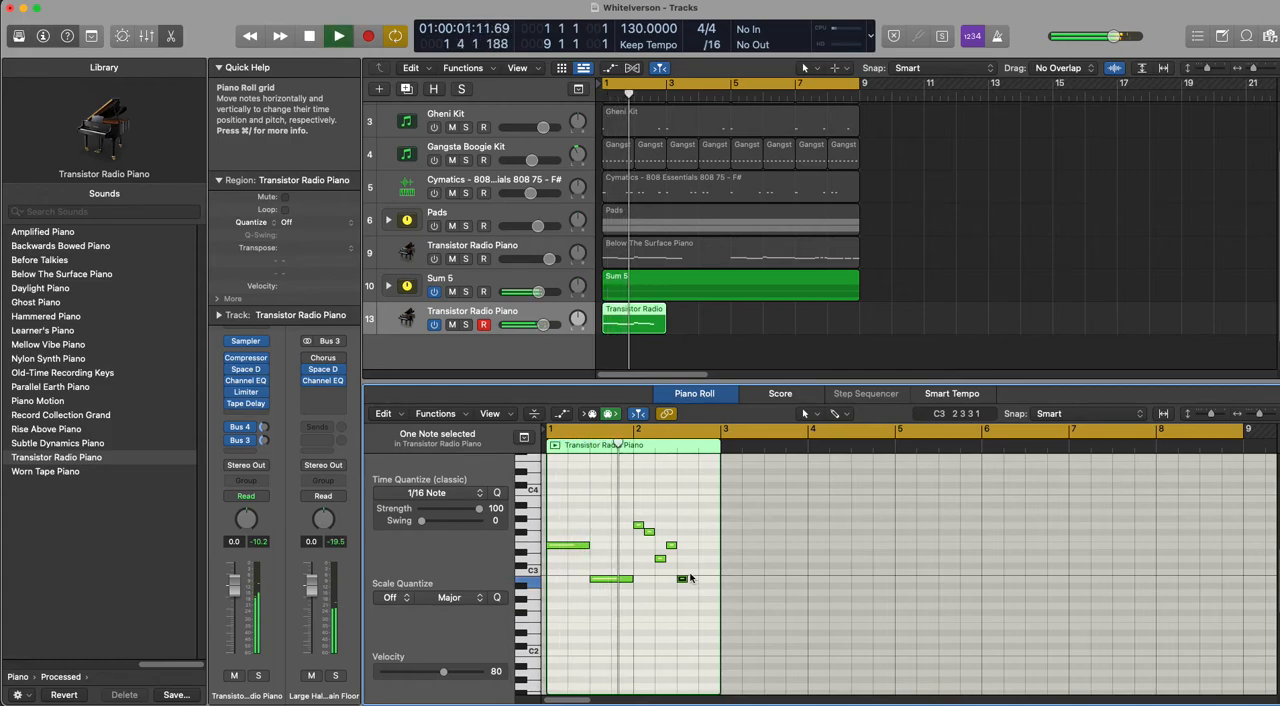
key(space)
key(Delete)
drag(660, 560, 671, 532)
key(space)
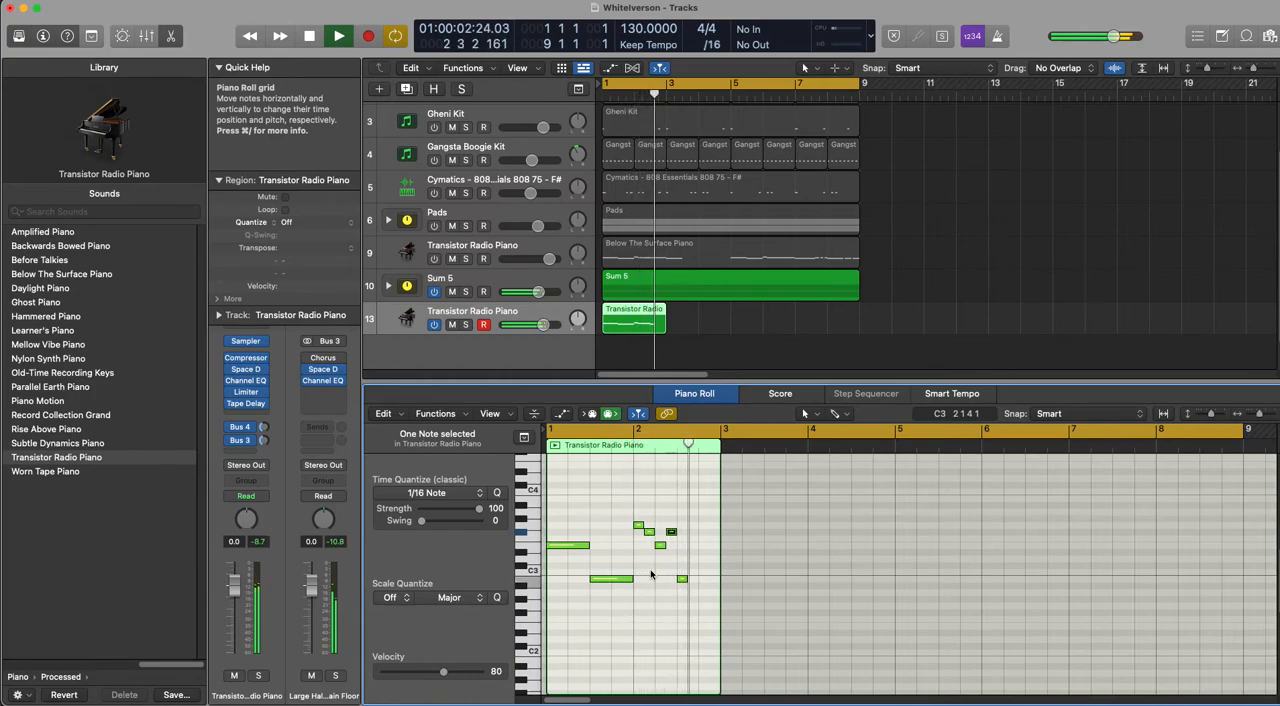
Step: Change the beat 3 note to a quarter-note D3, add quarter notes E3 on beat 4 and B2 at bar 3, and audition
drag(683, 581, 696, 560)
key(space)
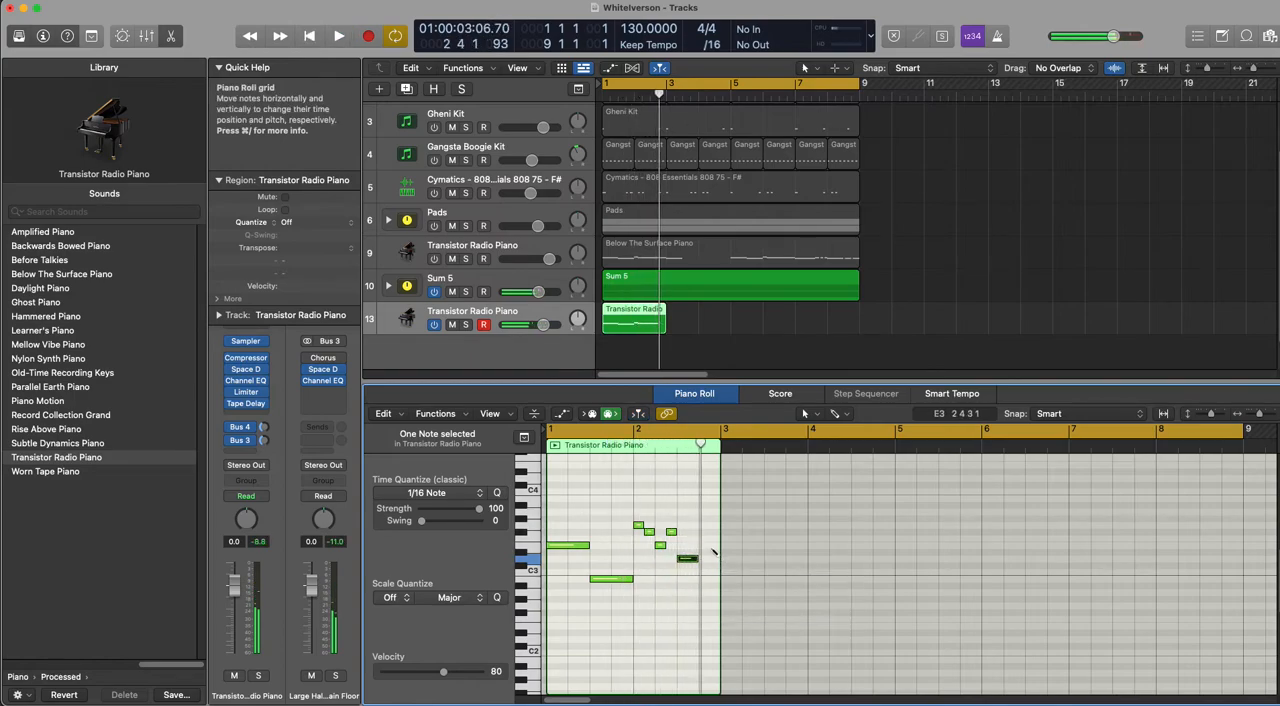
click(708, 540)
drag(708, 540, 708, 547)
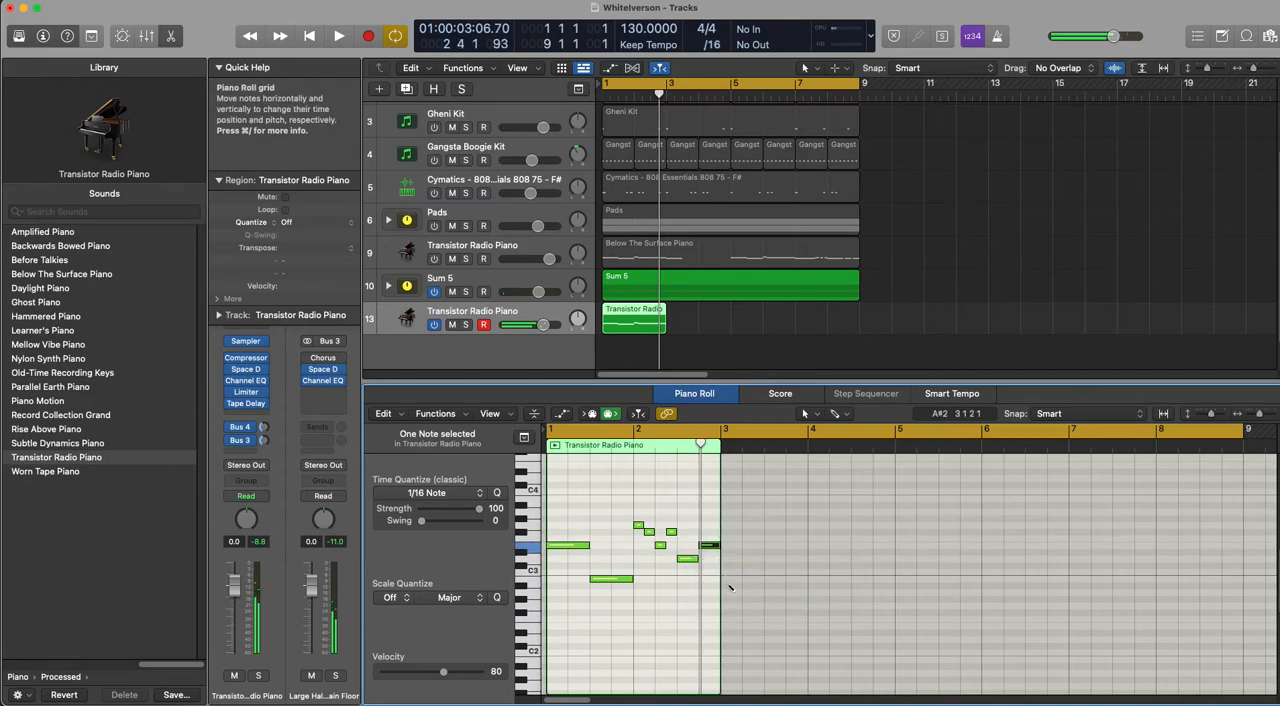
click(729, 583)
key(space)
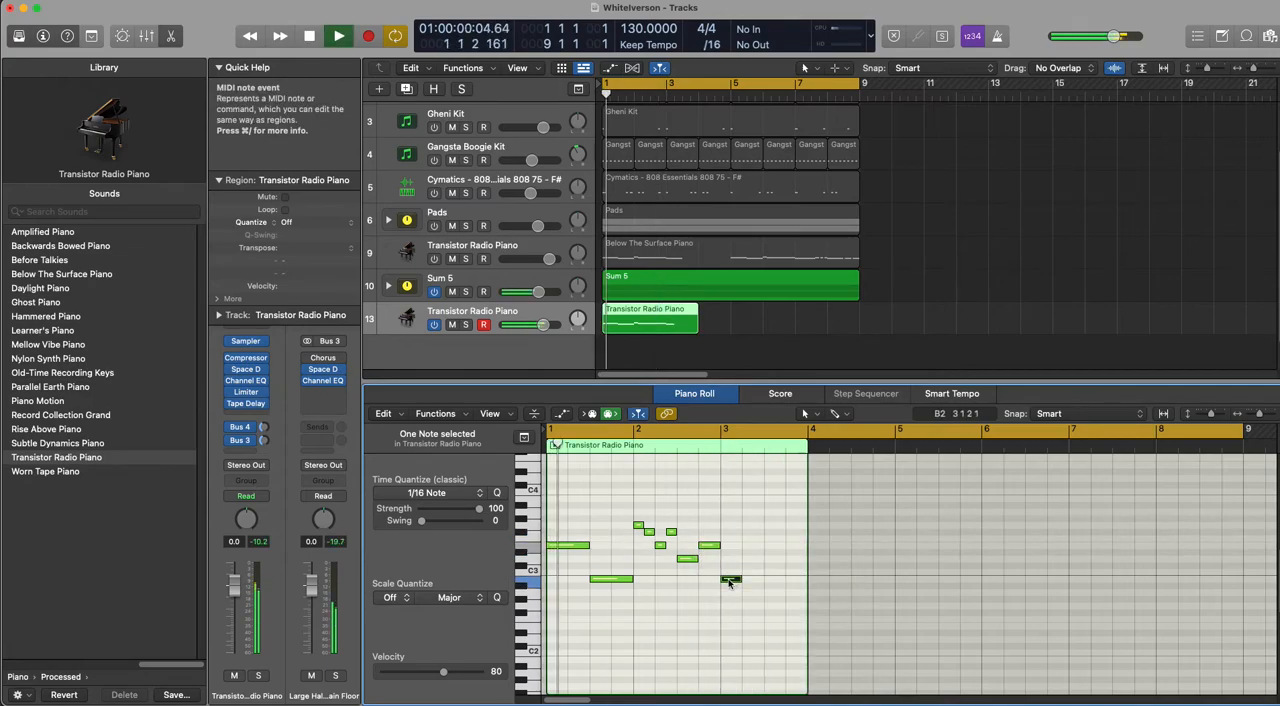
click(729, 580)
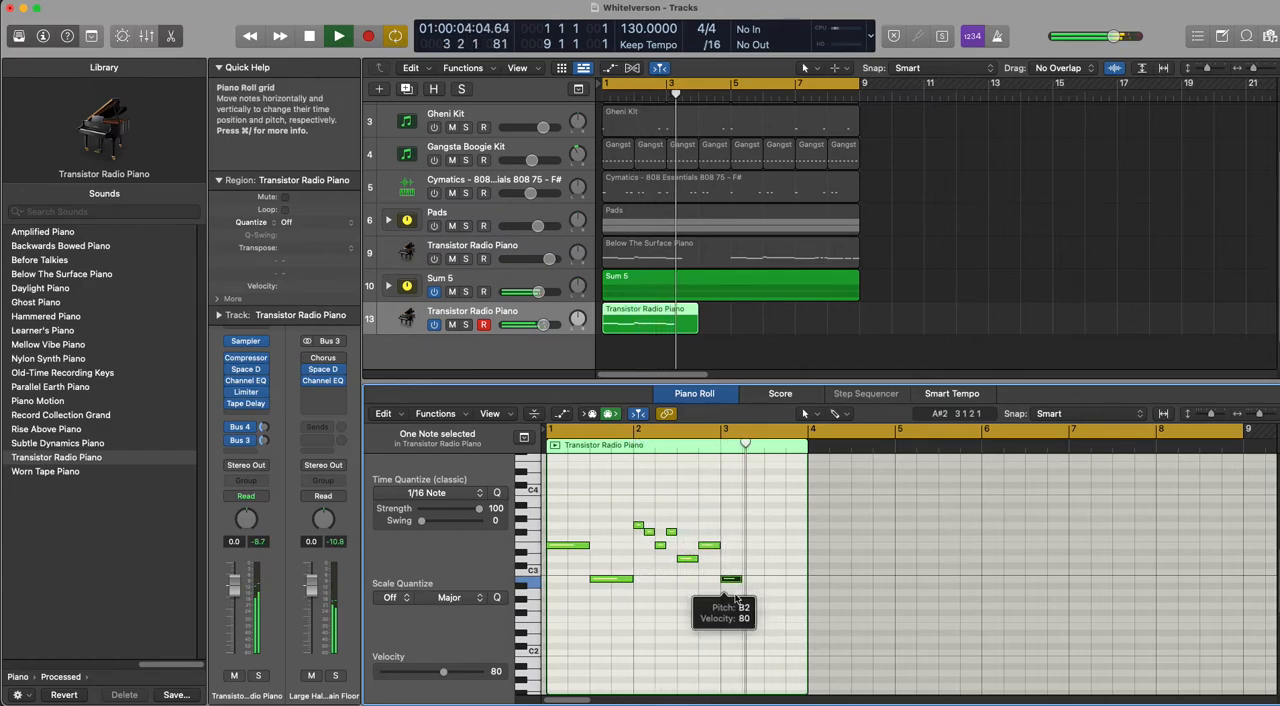
Step: Copy the nine-note phrase to start at bar 4 and audition the copy from there with cycling off
drag(768, 585, 727, 597)
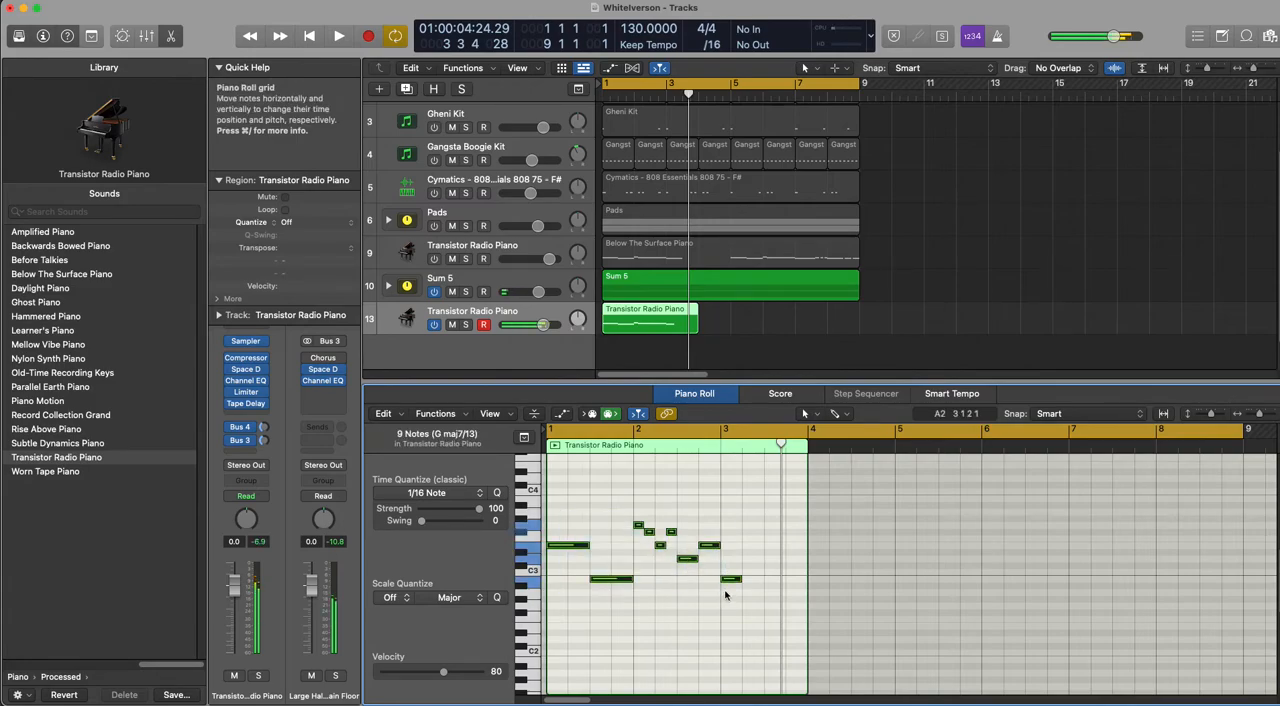
drag(598, 549, 818, 551)
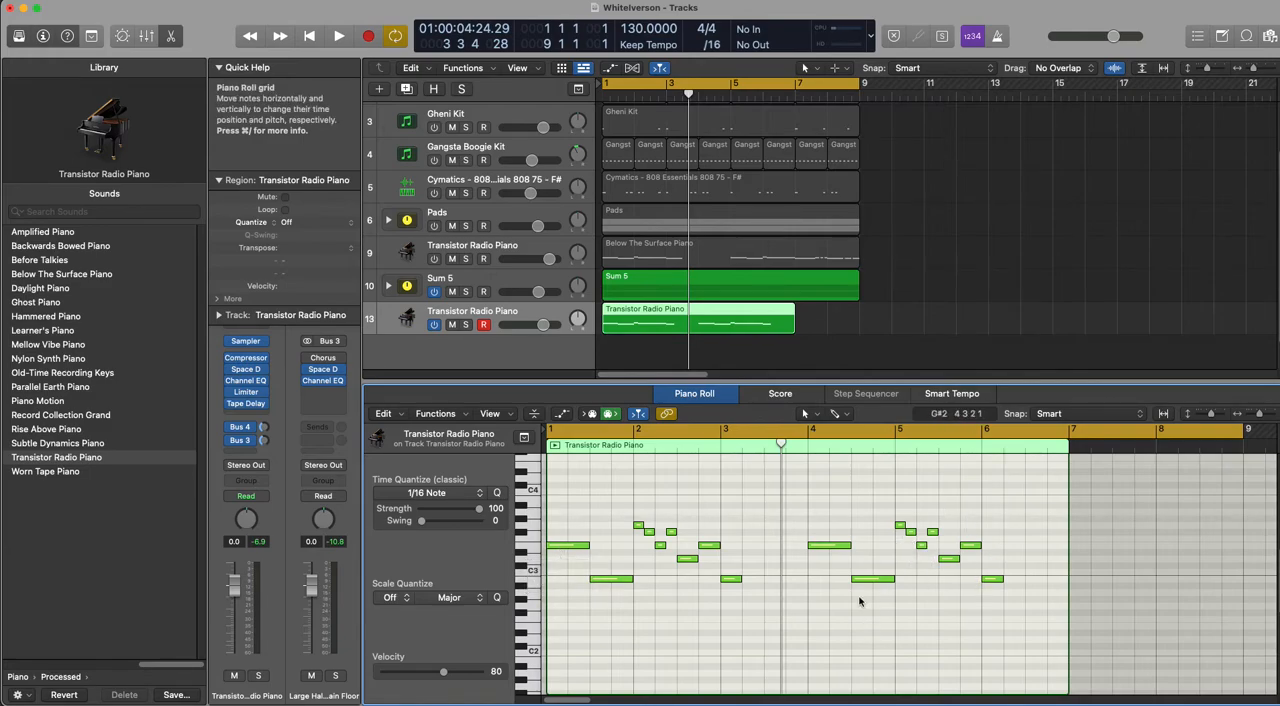
click(811, 445)
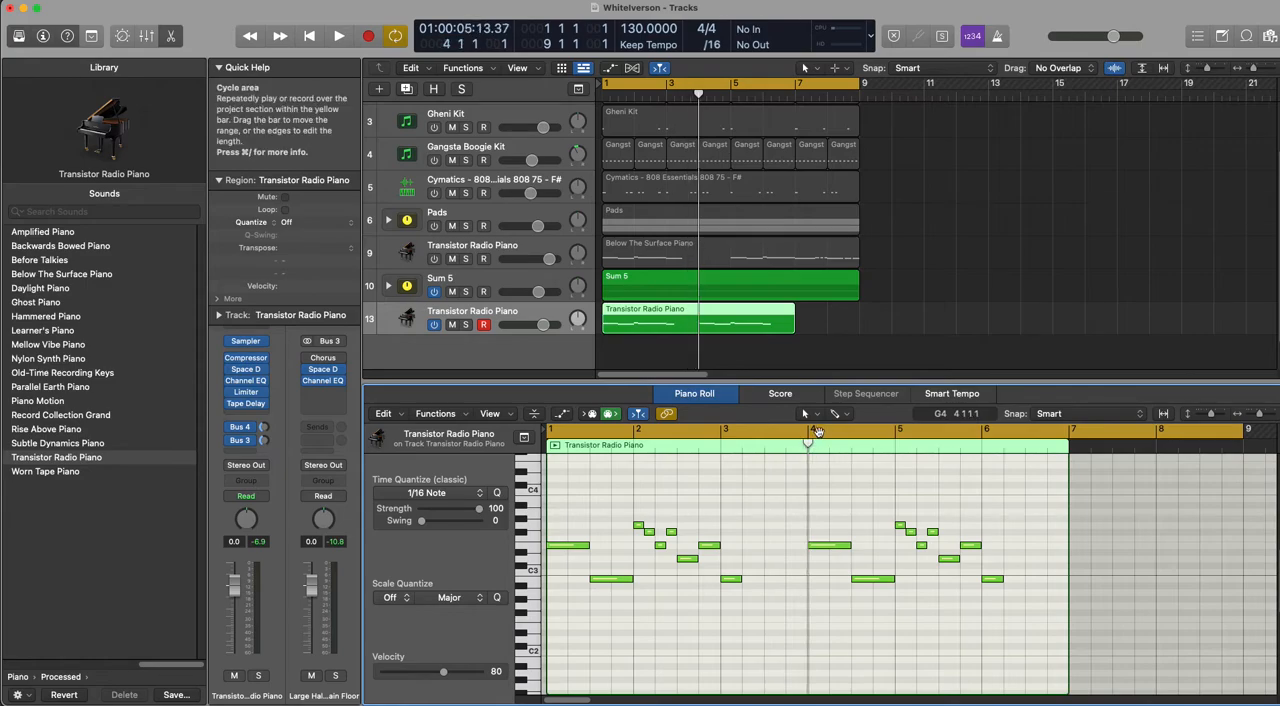
click(813, 433)
key(space)
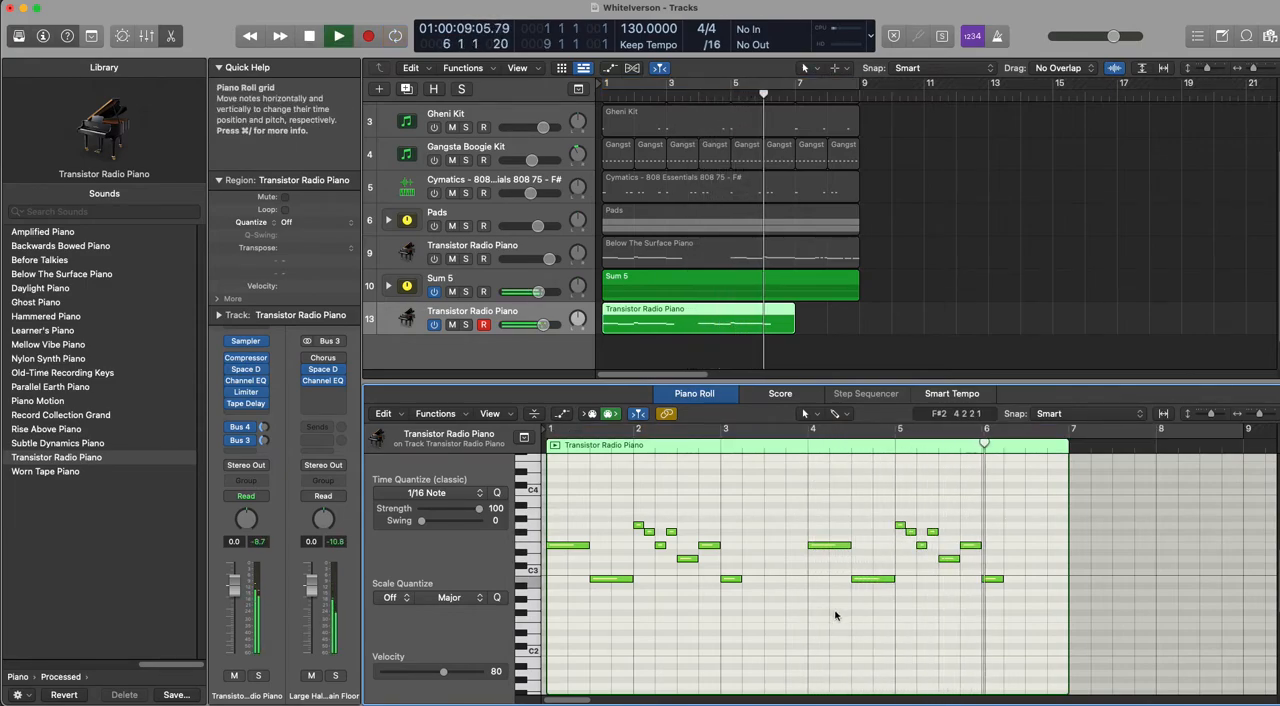
key(space)
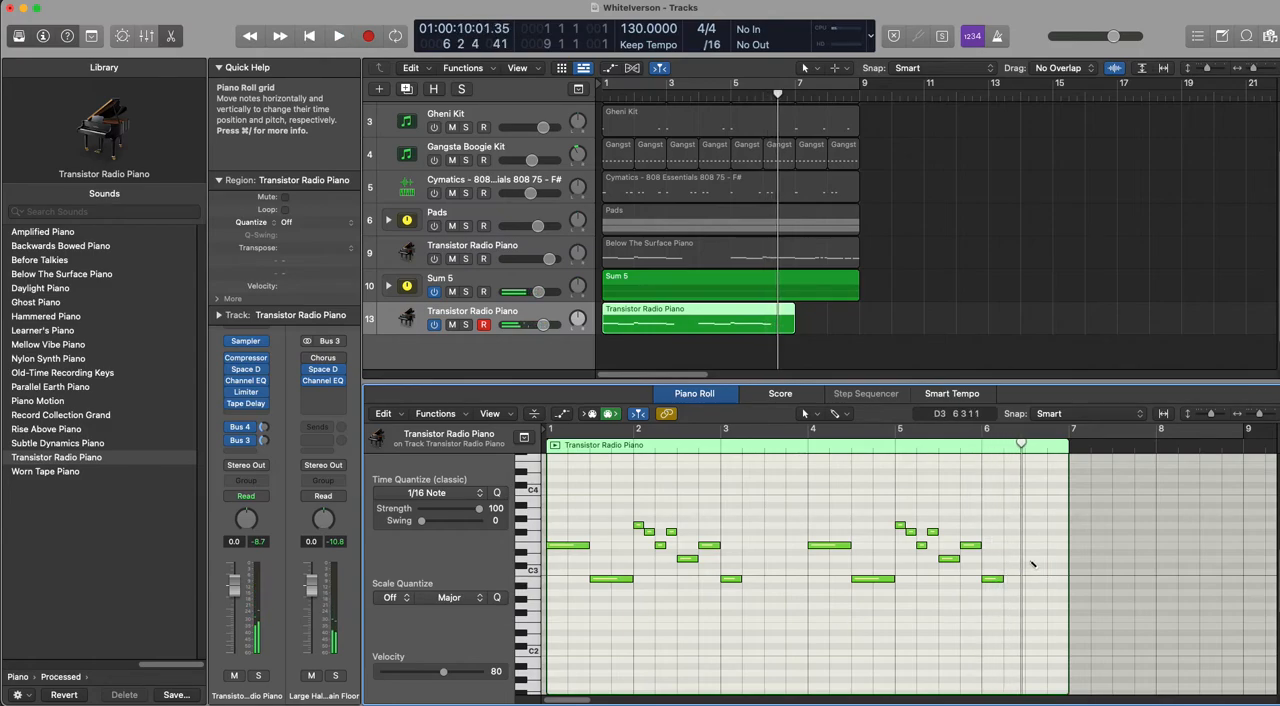
Step: Extend the piano region to bar 9, add three consecutive eighth-note D3s from beat 3 of bar 6, and audition them
click(1031, 559)
drag(1070, 559, 1243, 580)
click(1123, 580)
drag(1066, 561, 1040, 560)
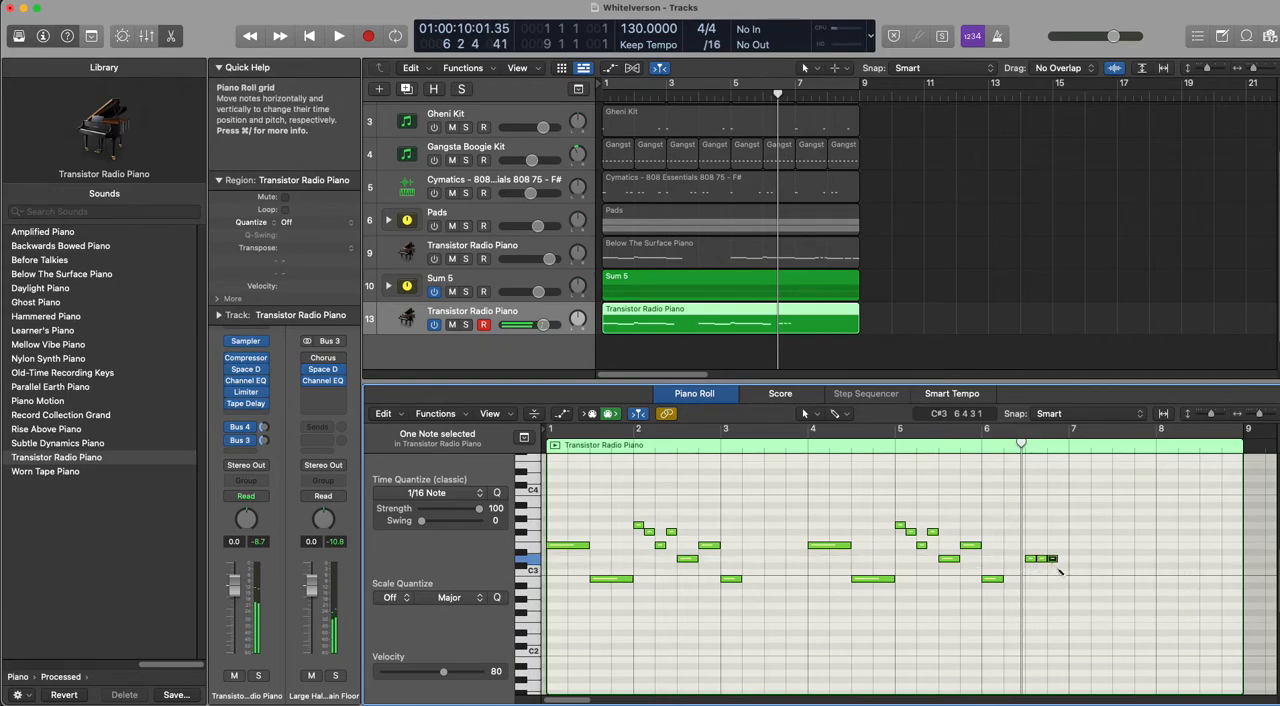
key(space)
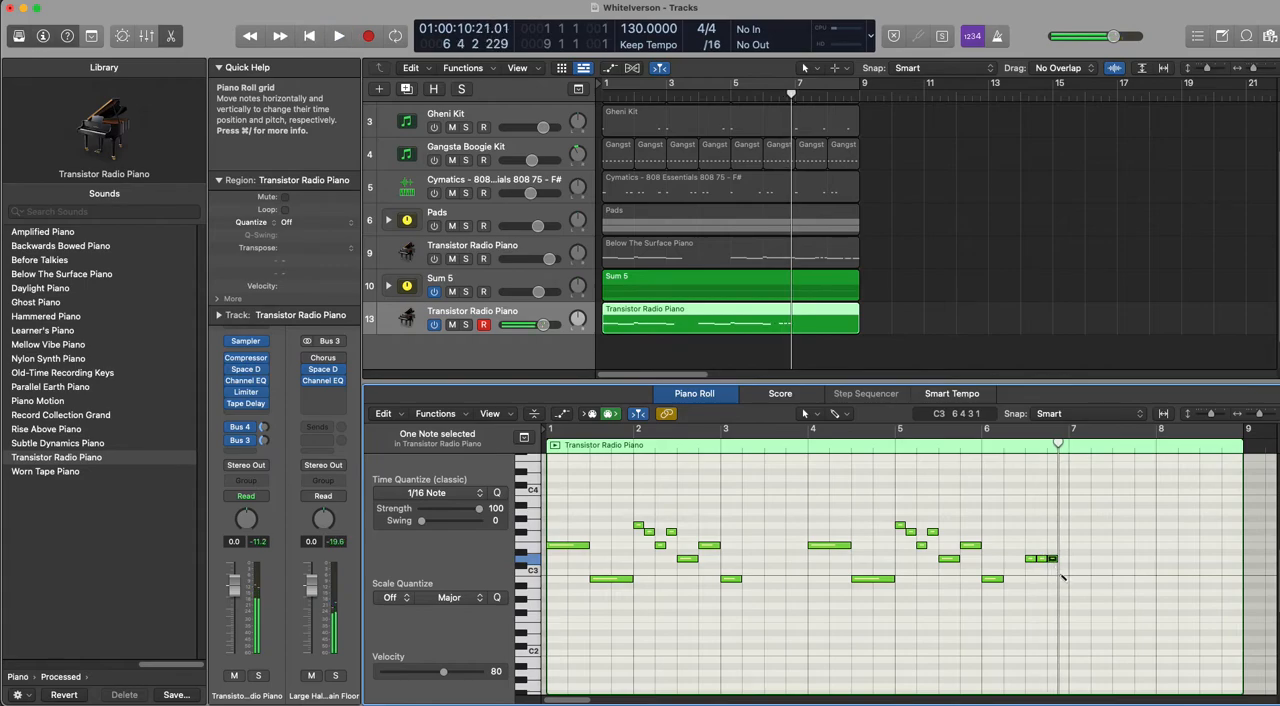
Step: Add an A2 directly after the three D3s, lengthen it to a quarter note, and audition the ending
drag(1063, 580, 1063, 592)
click(964, 447)
key(space)
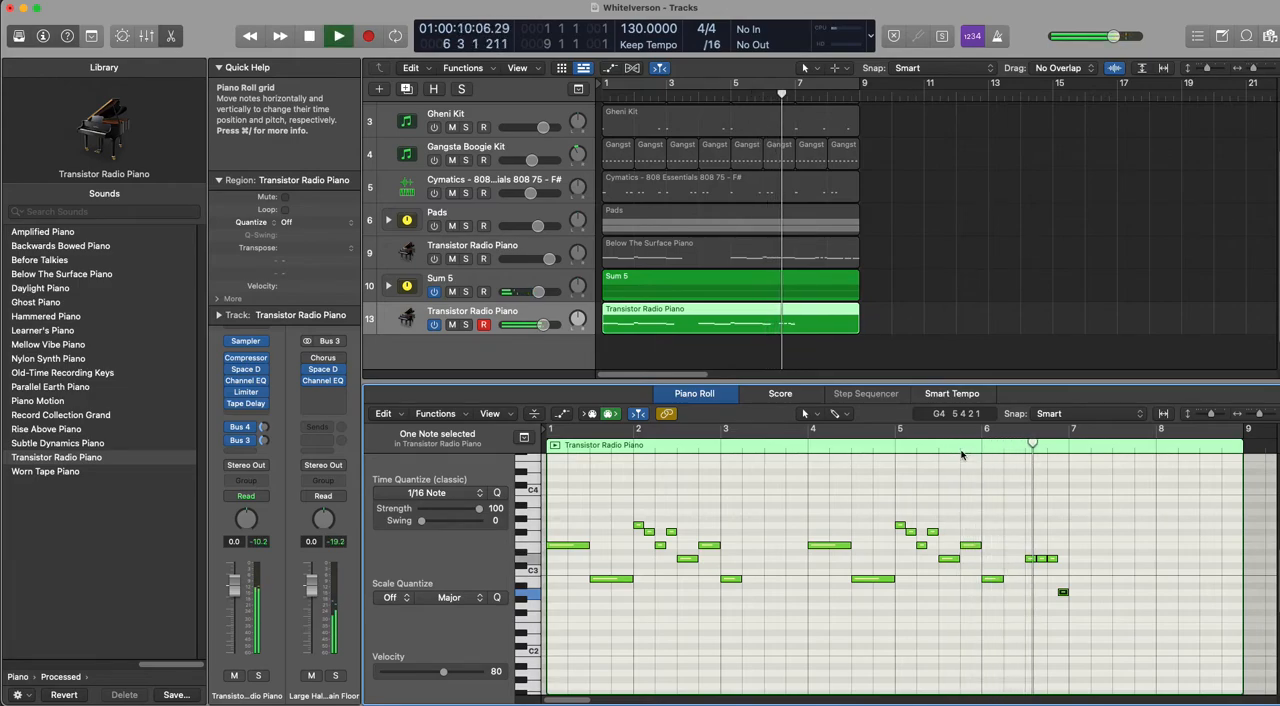
drag(1068, 594, 1073, 594)
click(893, 447)
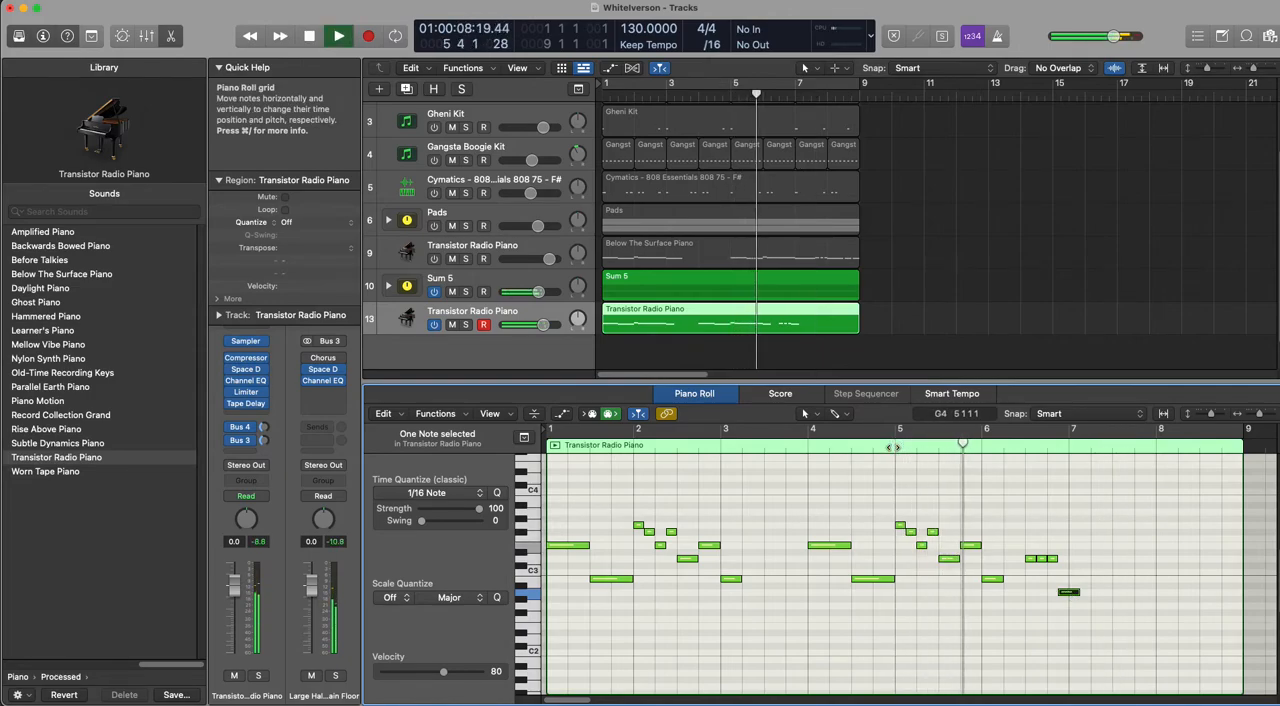
key(space)
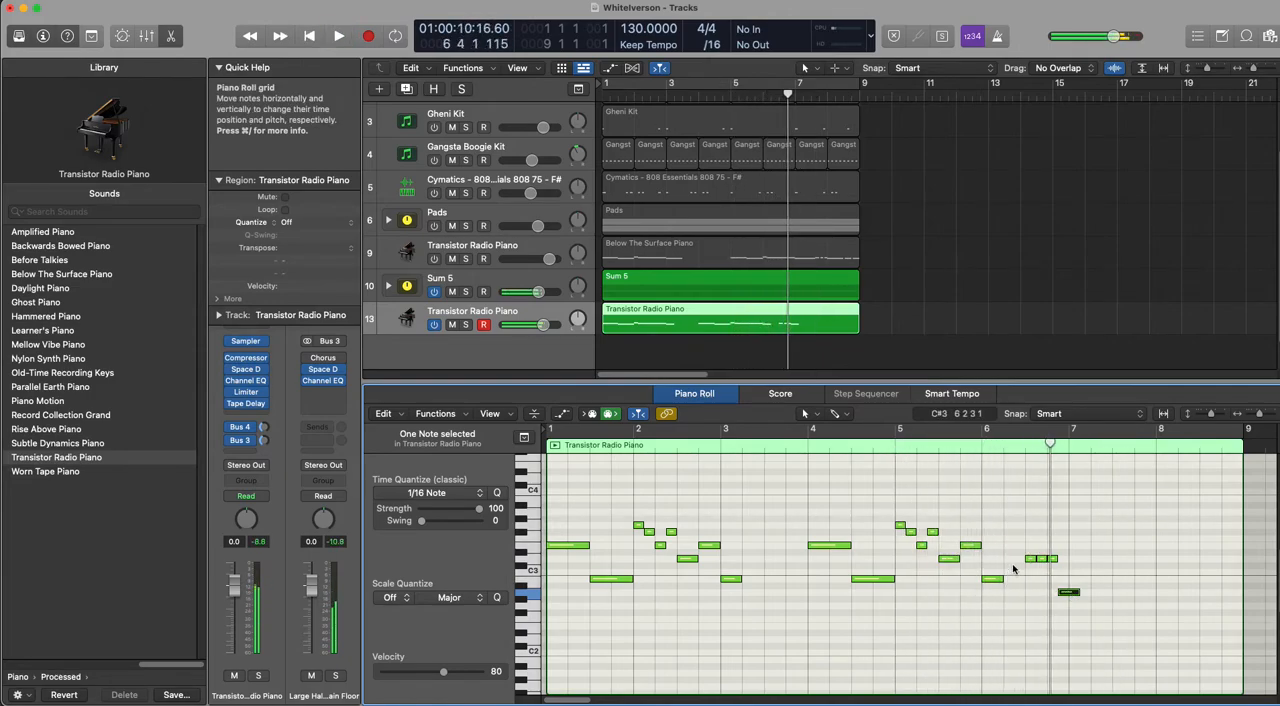
Step: Try the three D3s from beat 4 of bar 6 with the A2 on beat 2 of bar 7, and audition
drag(1067, 569, 1099, 592)
key(space)
double_click(899, 441)
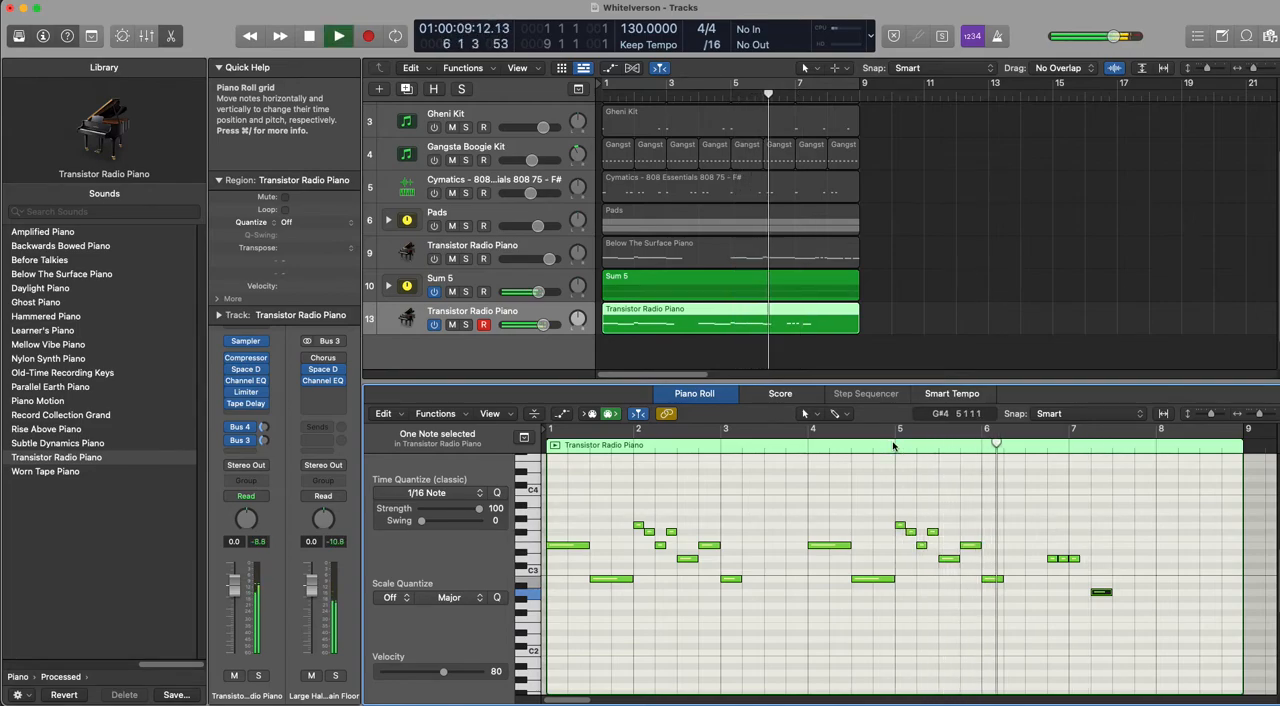
key(space)
Step: Try the three D3s from the start of bar 7 with the A2 directly after them, and audition from bar 5
mouse_move(1051, 550)
mouse_down()
mouse_move(1085, 570)
mouse_move(1097, 562)
mouse_move(1117, 592)
mouse_up()
super+click(1104, 592)
key(space)
key(space)
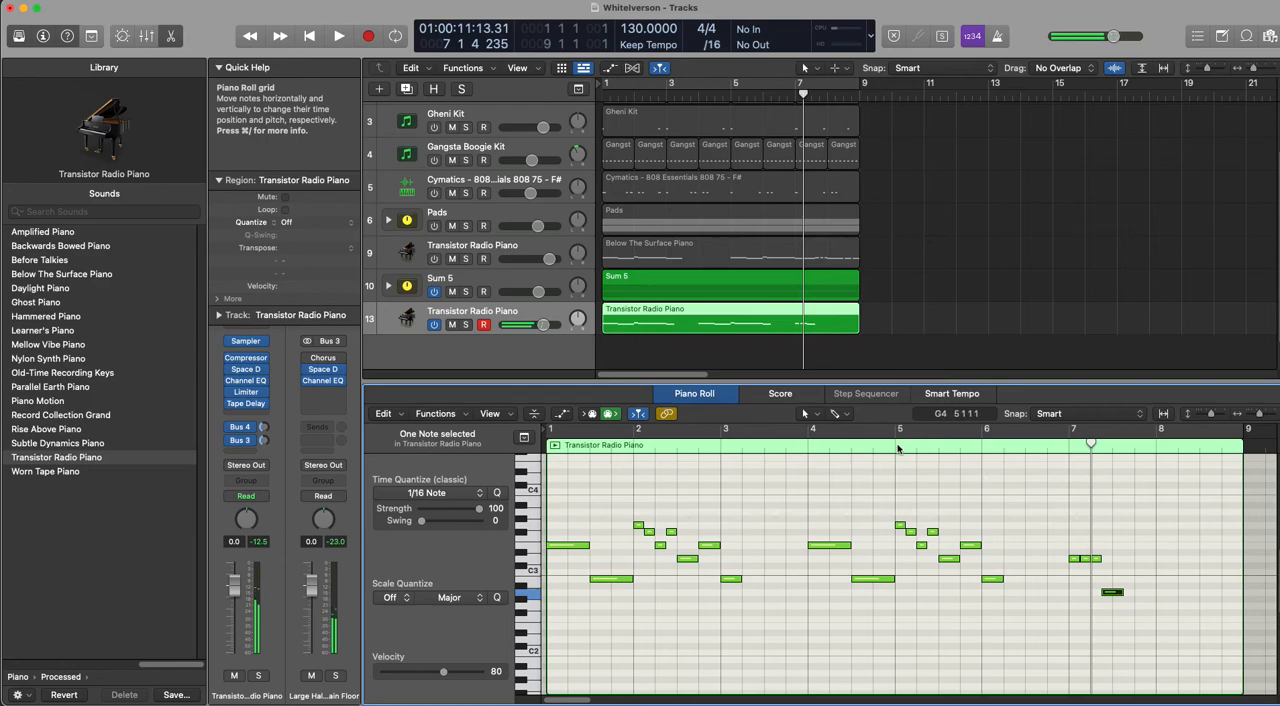
click(897, 447)
key(space)
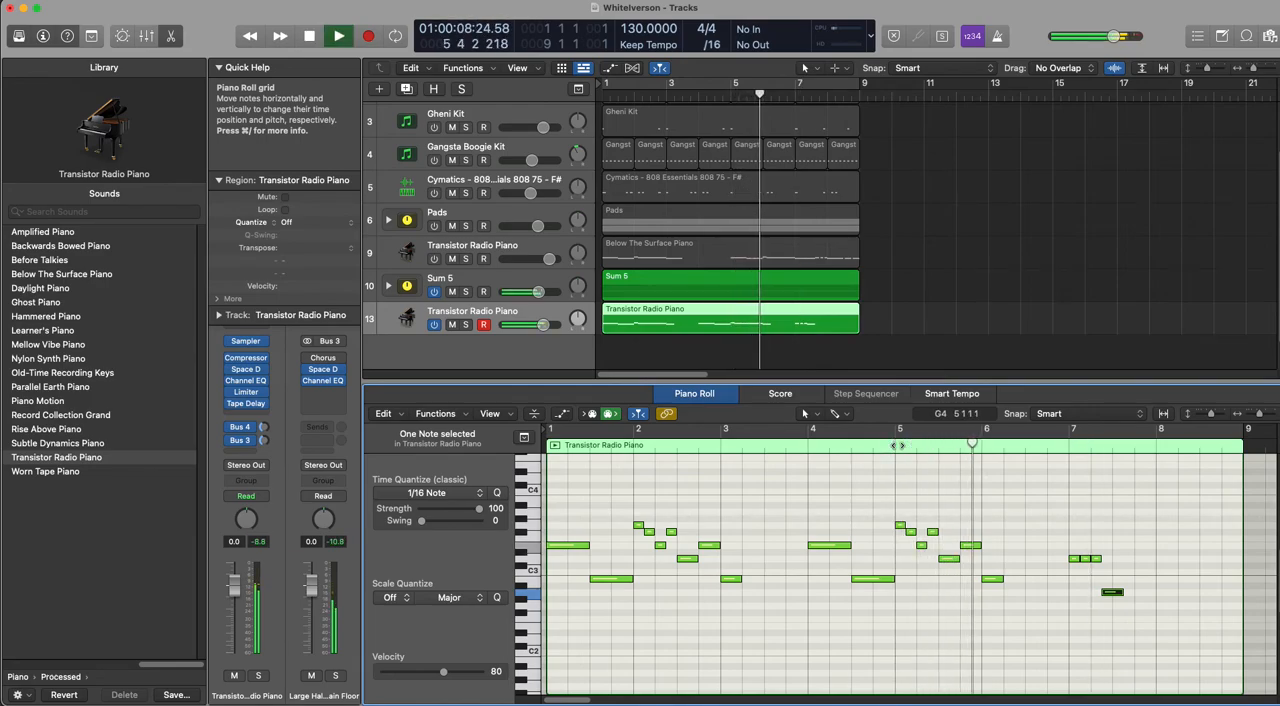
key(space)
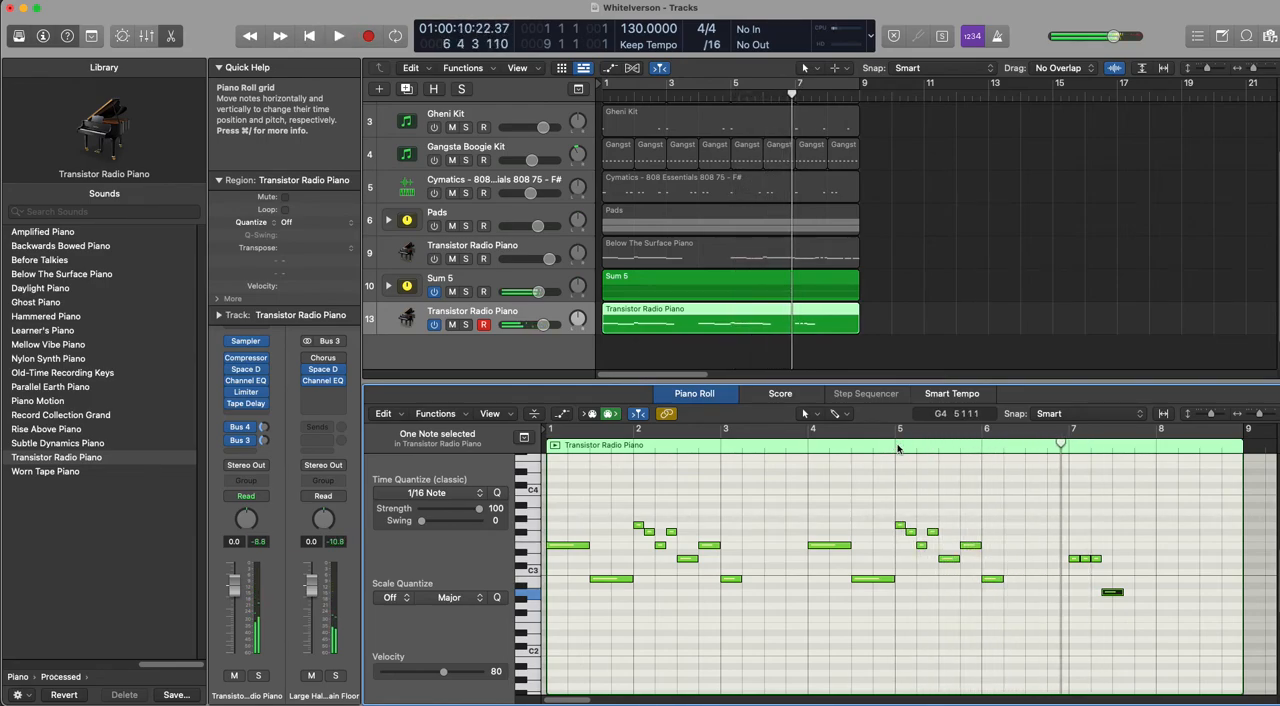
Step: Move the three D3s to an eighth after beat 3 of bar 6 and the A2 to the start of bar 7, and audition
drag(1096, 561, 1077, 598)
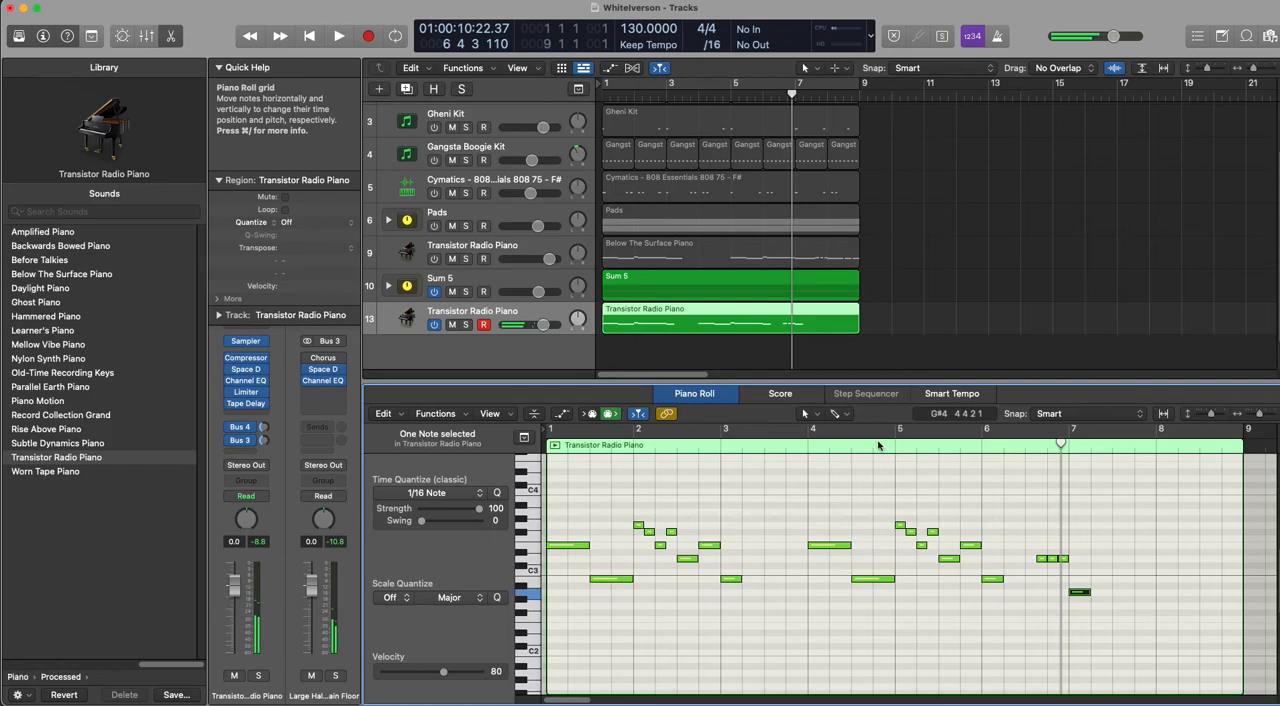
key(space)
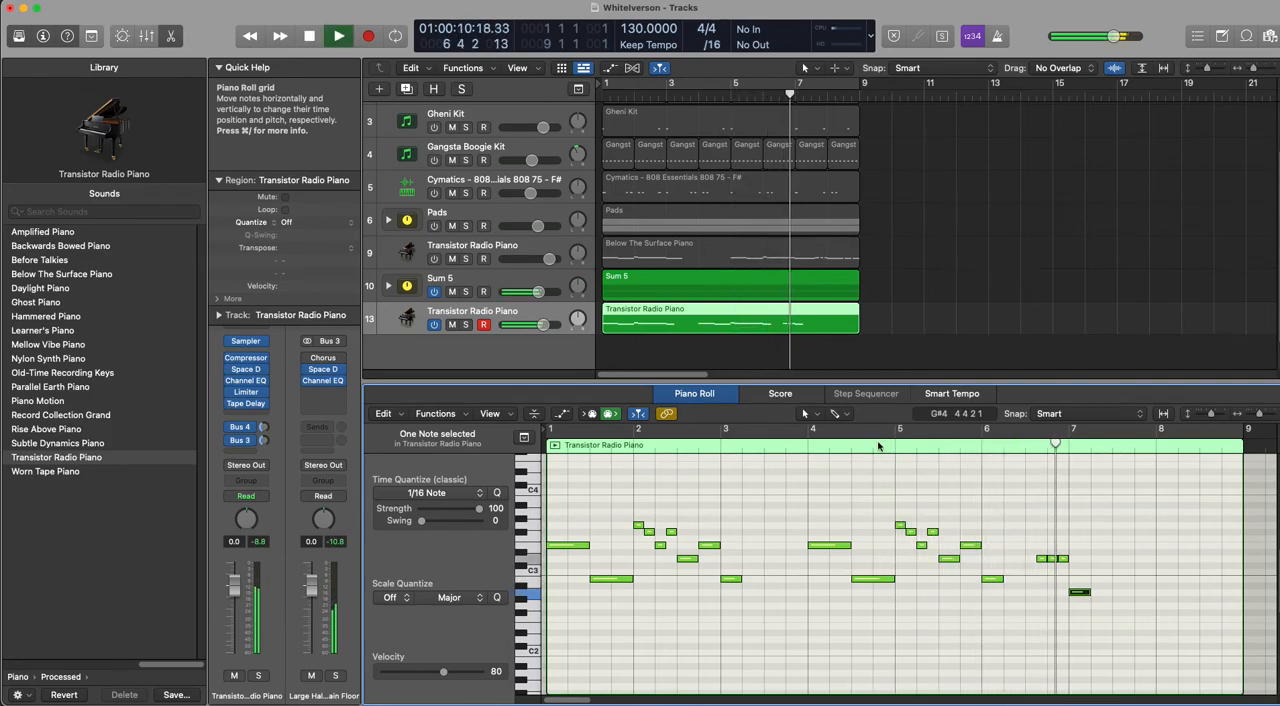
key(space)
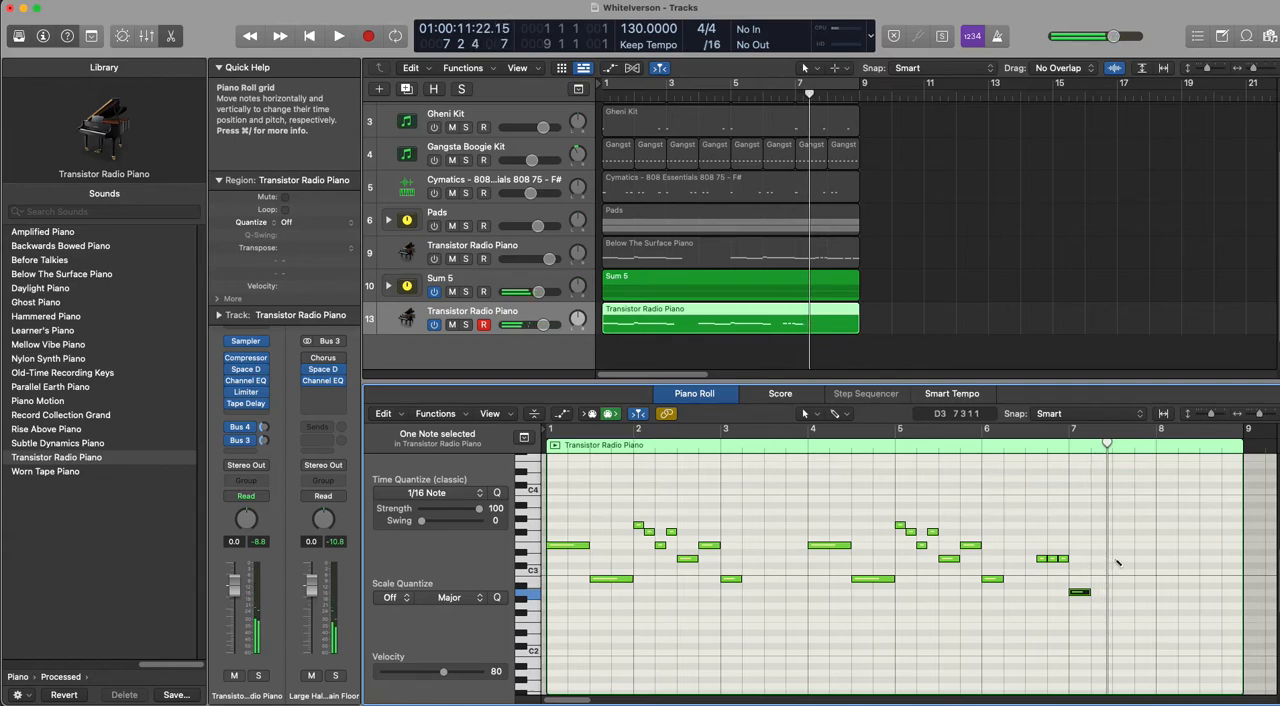
Step: Add two eighth-note C3s from beat 3 of bar 7, and eighth-note B2s on beat 4 and at the start of bar 8
drag(1133, 560, 1118, 572)
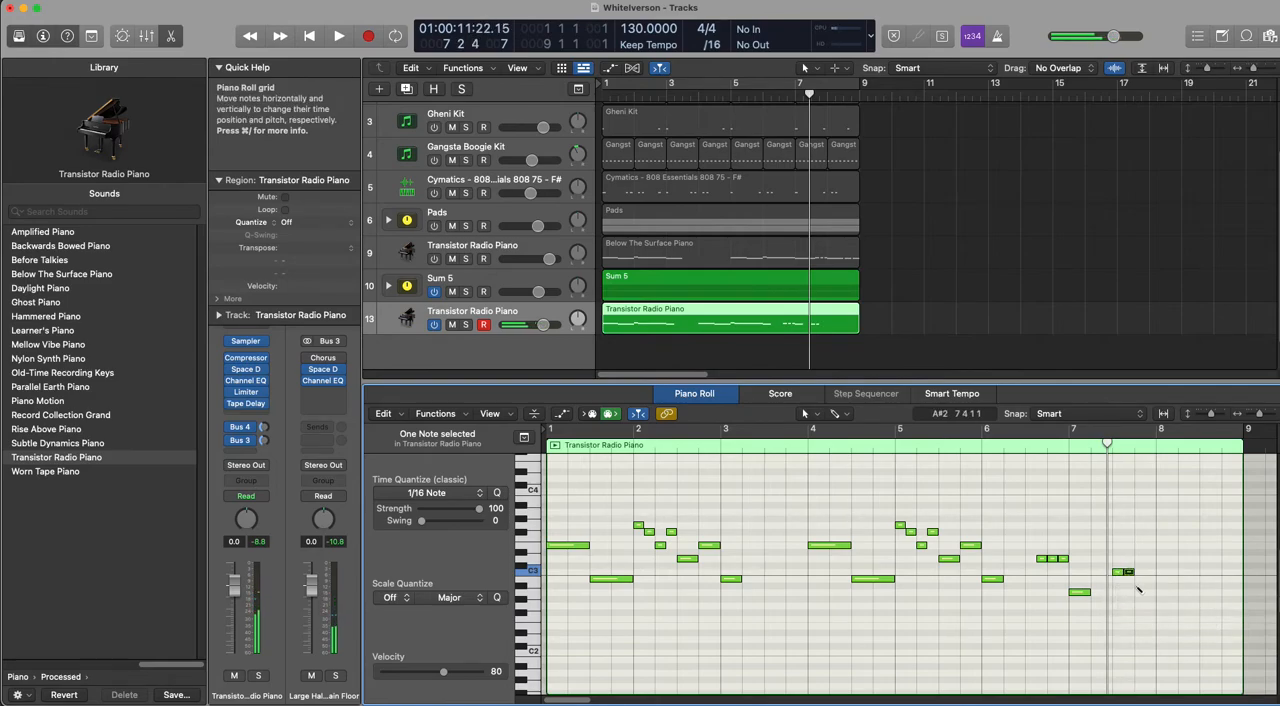
key(space)
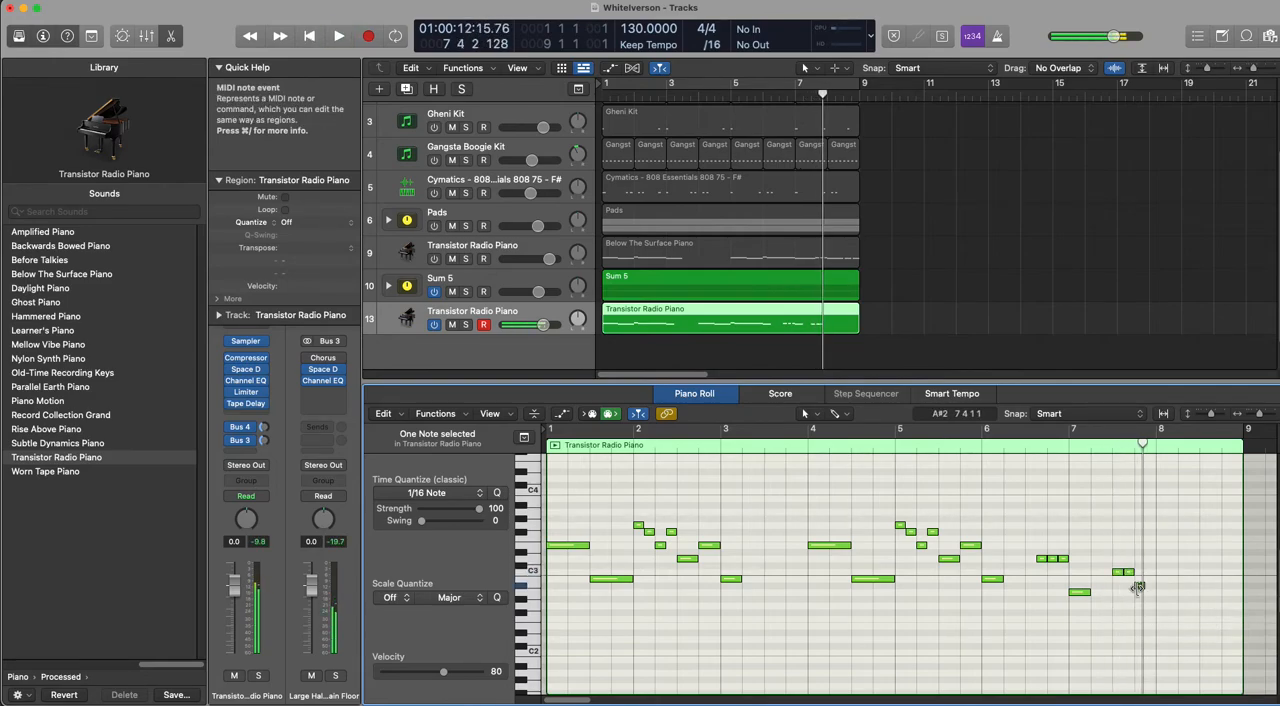
drag(1139, 588, 1166, 582)
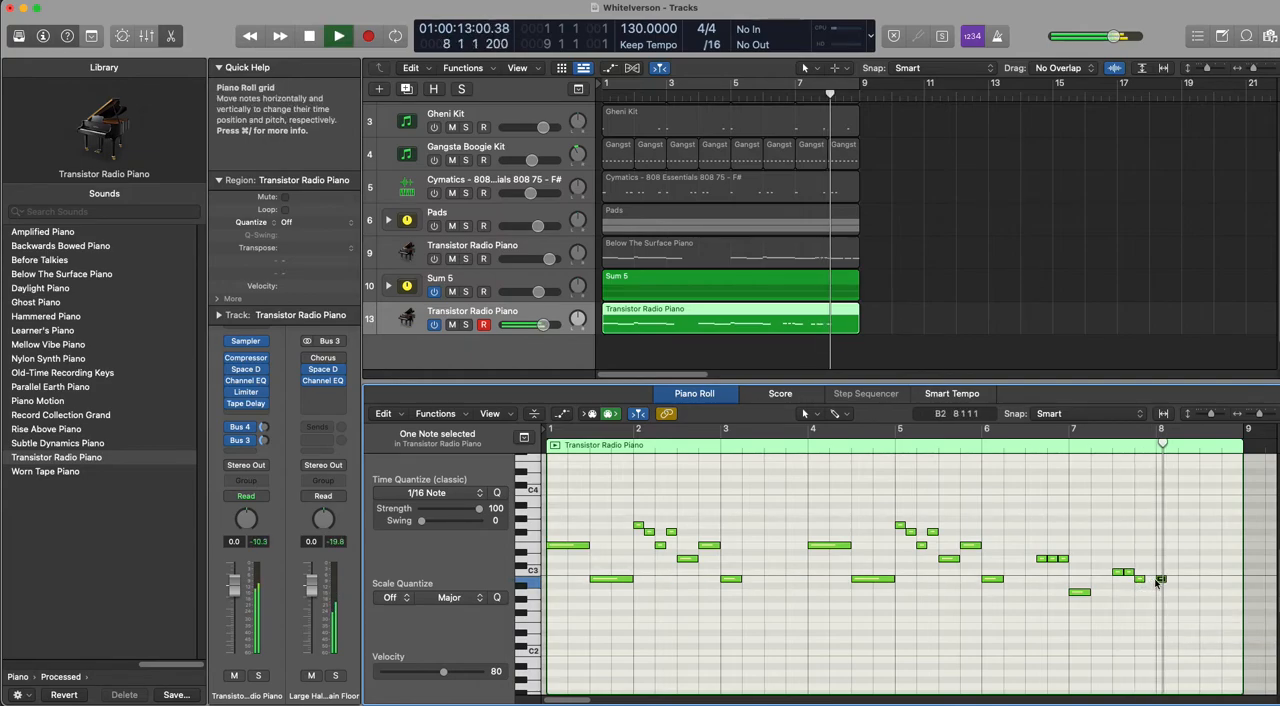
Step: Audition the piano melody, move all notes from bar 4 onward one bar later so they start at bar 5, and audition again
click(550, 445)
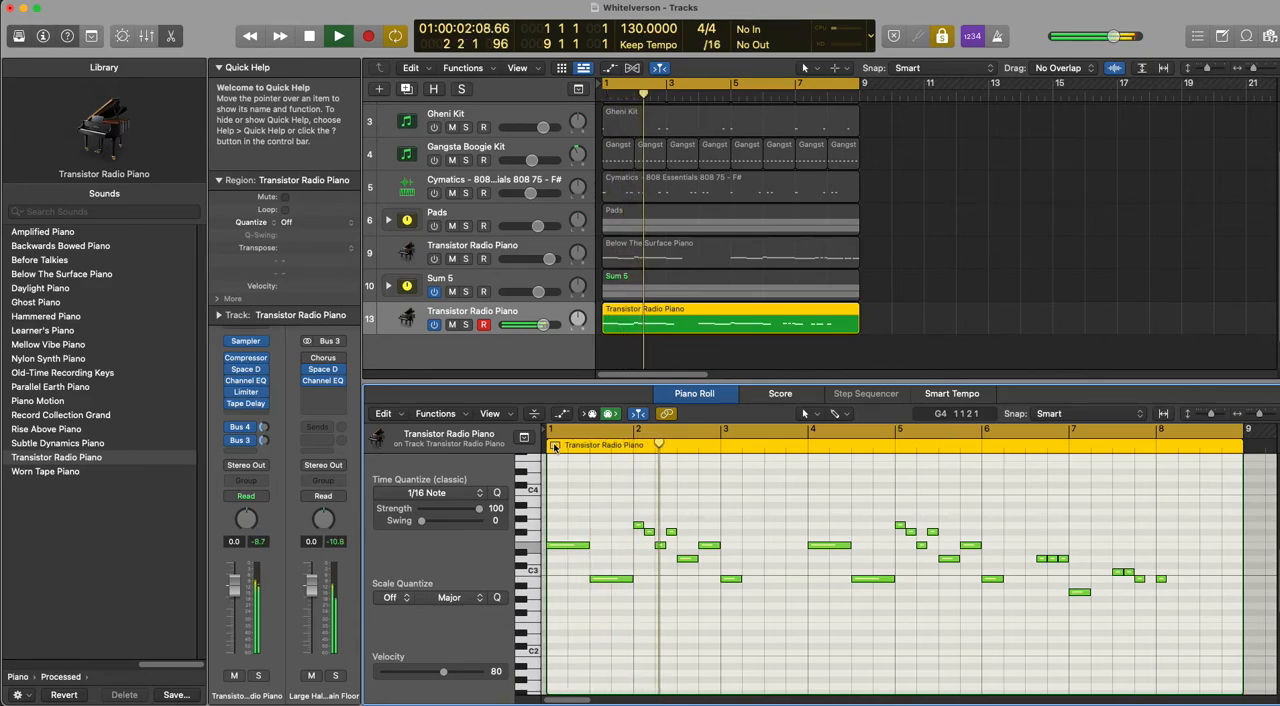
click(555, 446)
drag(851, 523, 1192, 630)
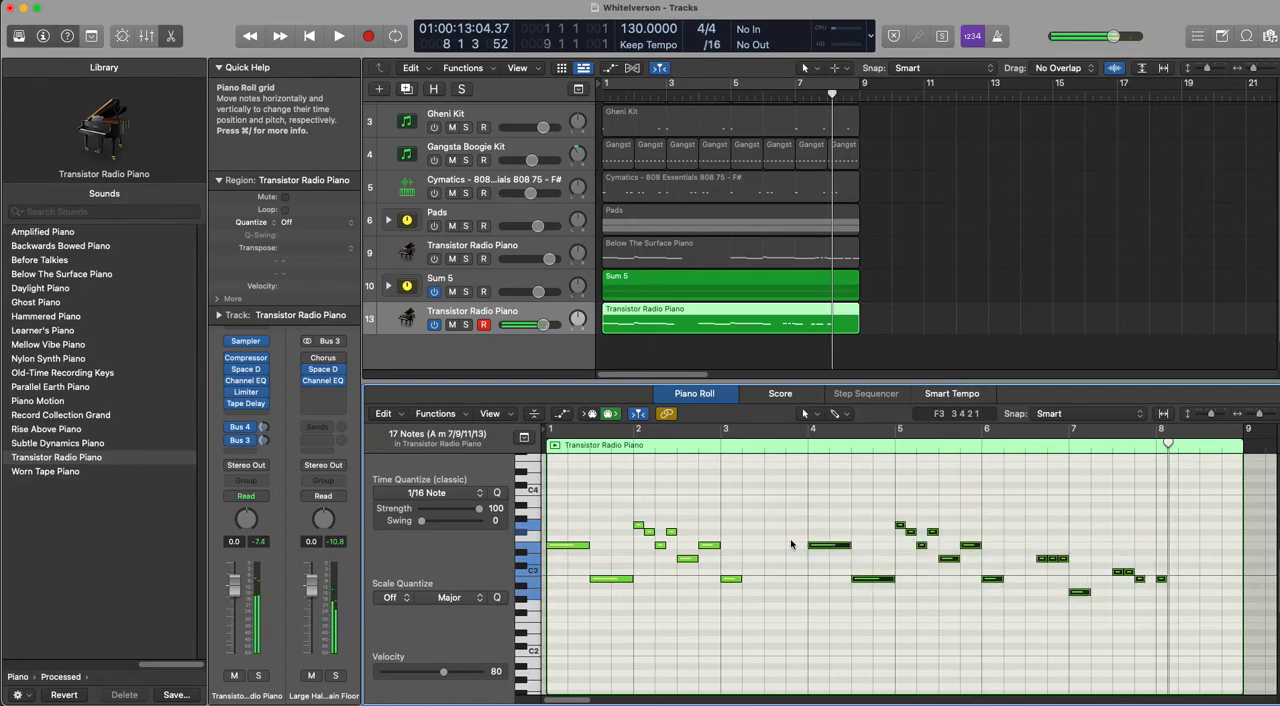
drag(815, 547, 902, 547)
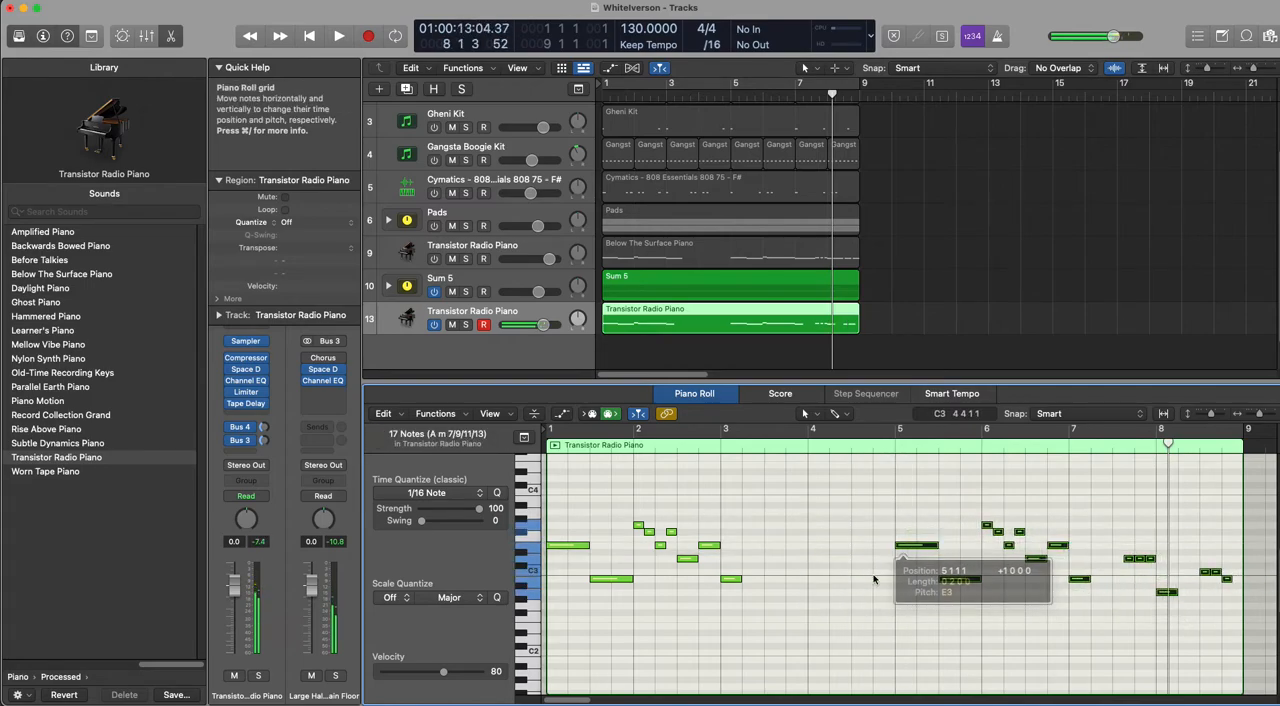
click(763, 565)
key(space)
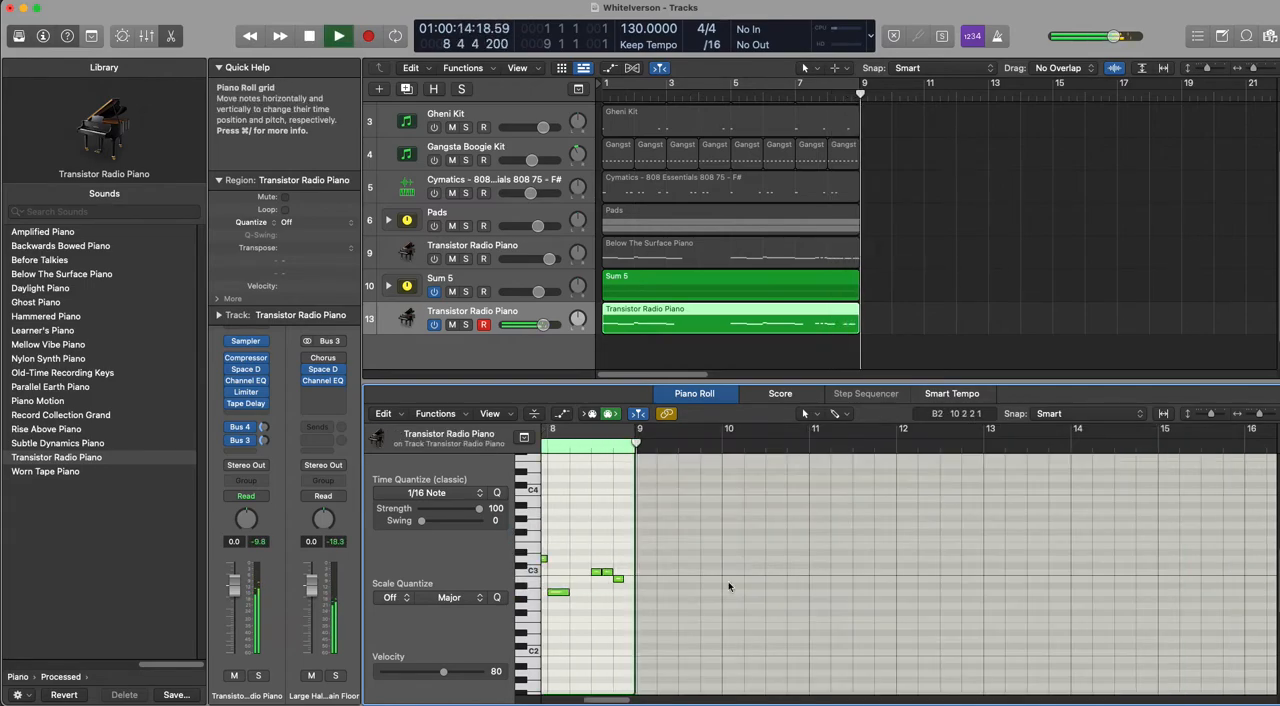
Step: Add an eighth-note B2 on the last eighth of bar 8 and audition the melody's ending
key(space)
mouse_move(620, 581)
mouse_down()
mouse_move(661, 579)
mouse_move(635, 580)
mouse_up()
scroll(649, 588, left, 9)
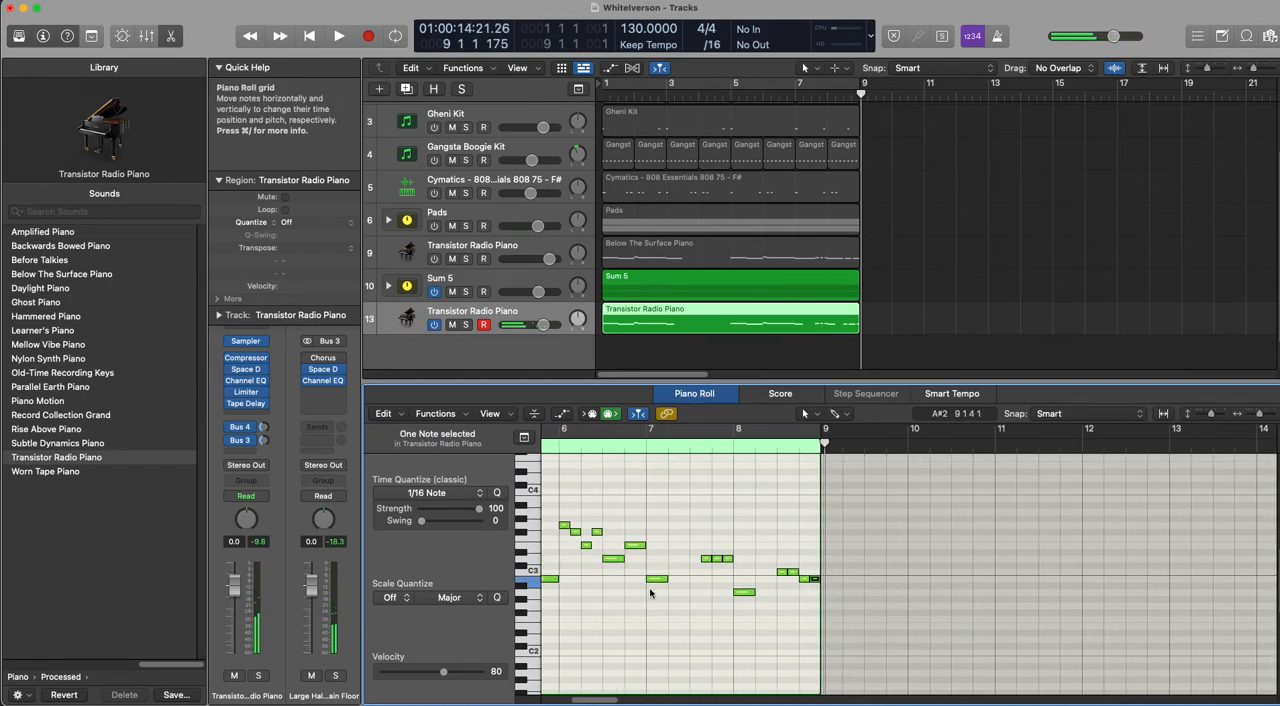
double_click(713, 448)
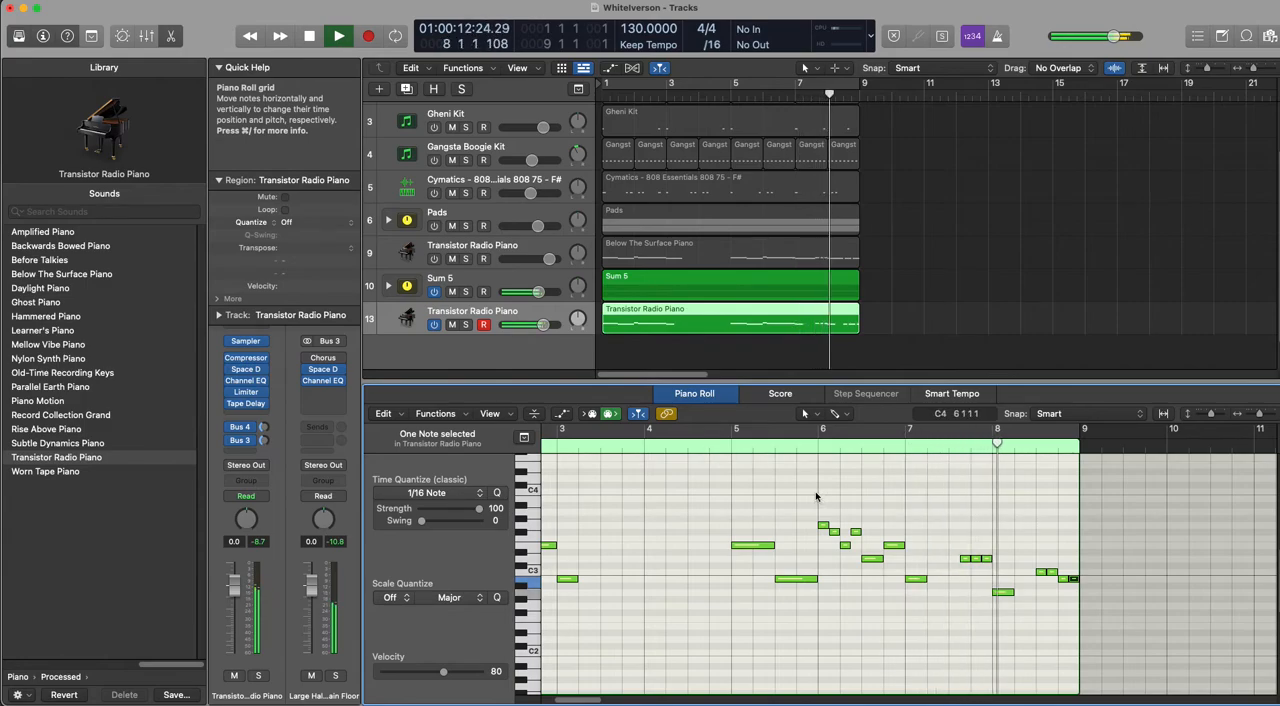
Step: Shift the two C3s and two B2s in bar 8 an eighth earlier and lengthen the last B2 to the bar's end
key(space)
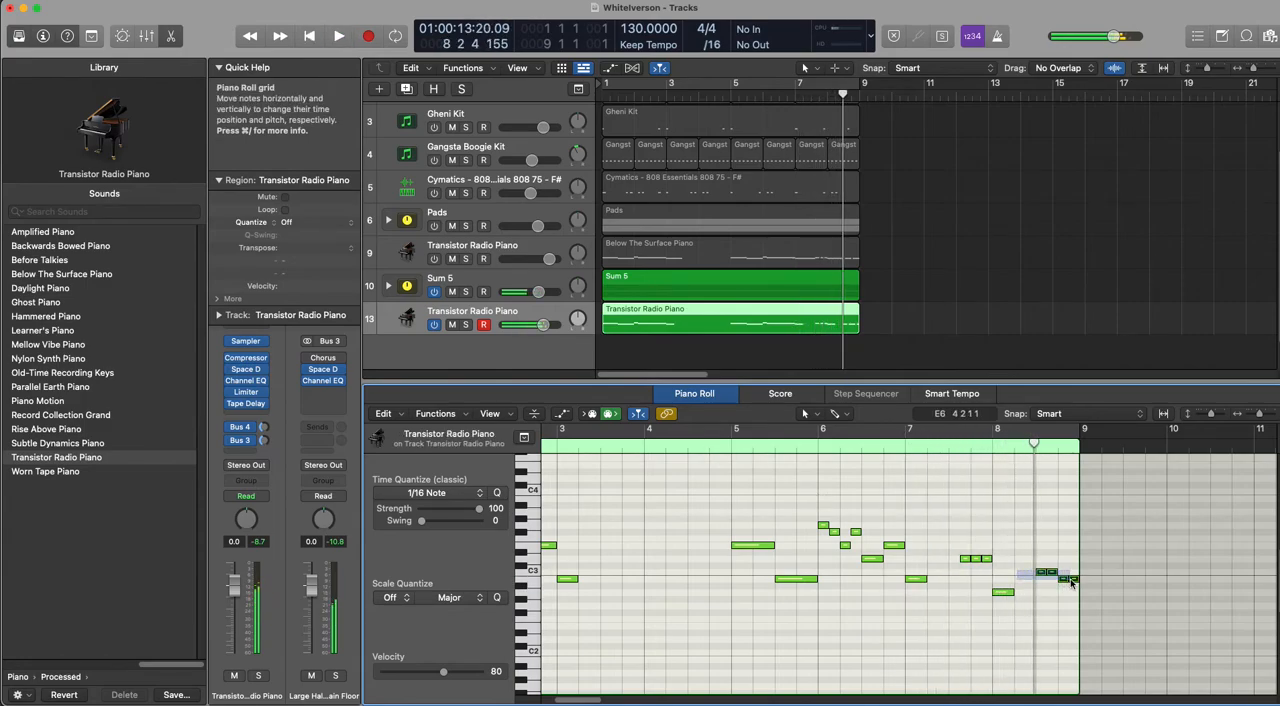
drag(1070, 582, 1078, 579)
click(1048, 605)
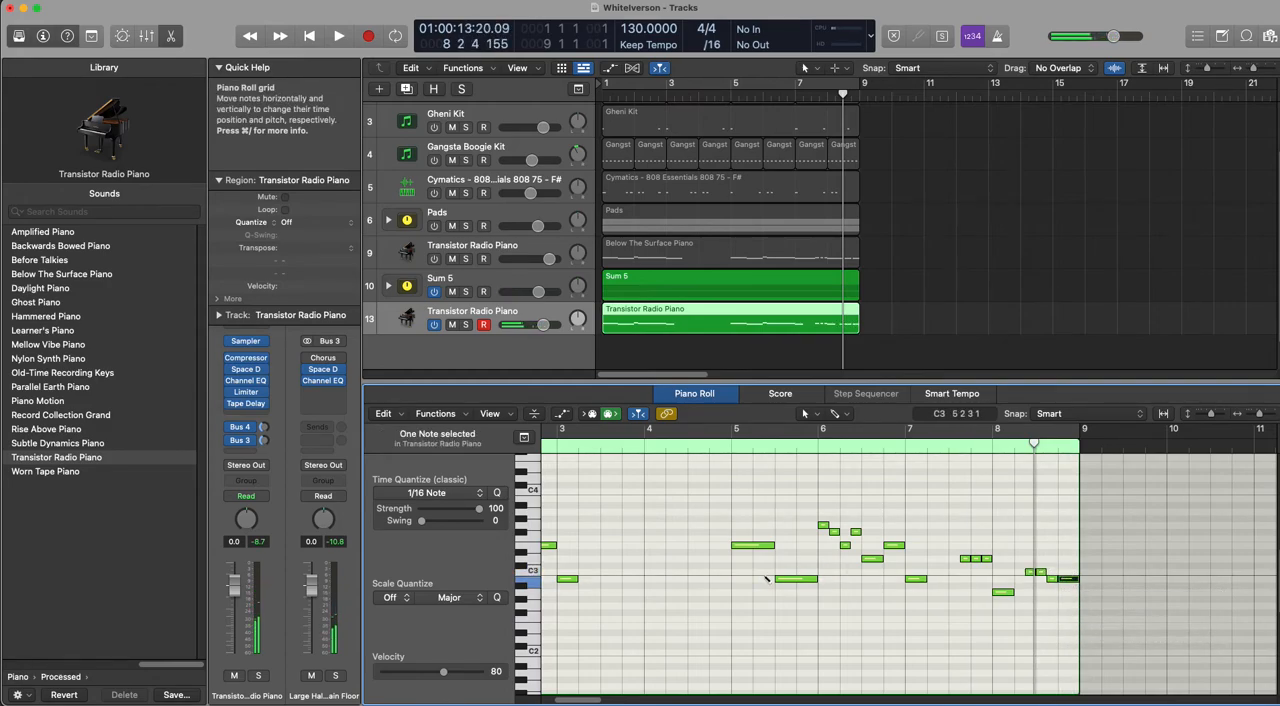
Step: Audition the full eight-bar Transistor Radio Piano melody from the beginning with all its notes in view
scroll(767, 579, down, 1)
scroll(767, 579, up, 1)
scroll(767, 579, down, 5)
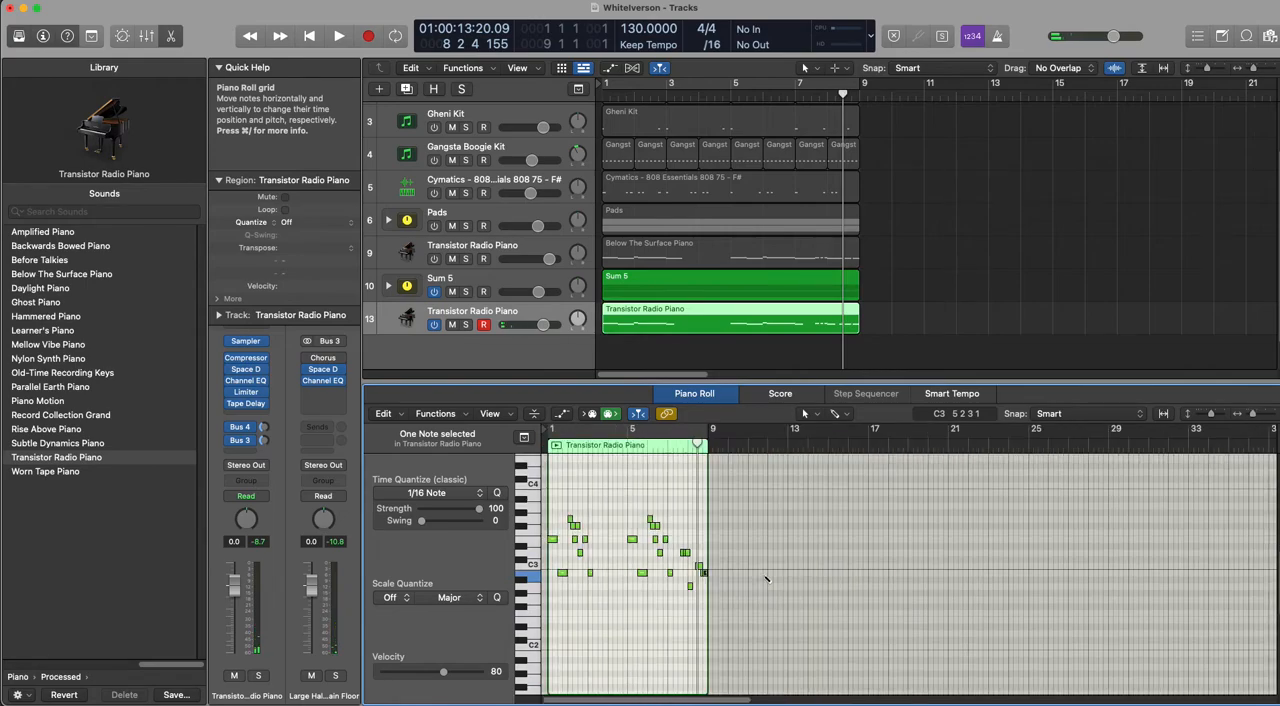
scroll(767, 579, up, 5)
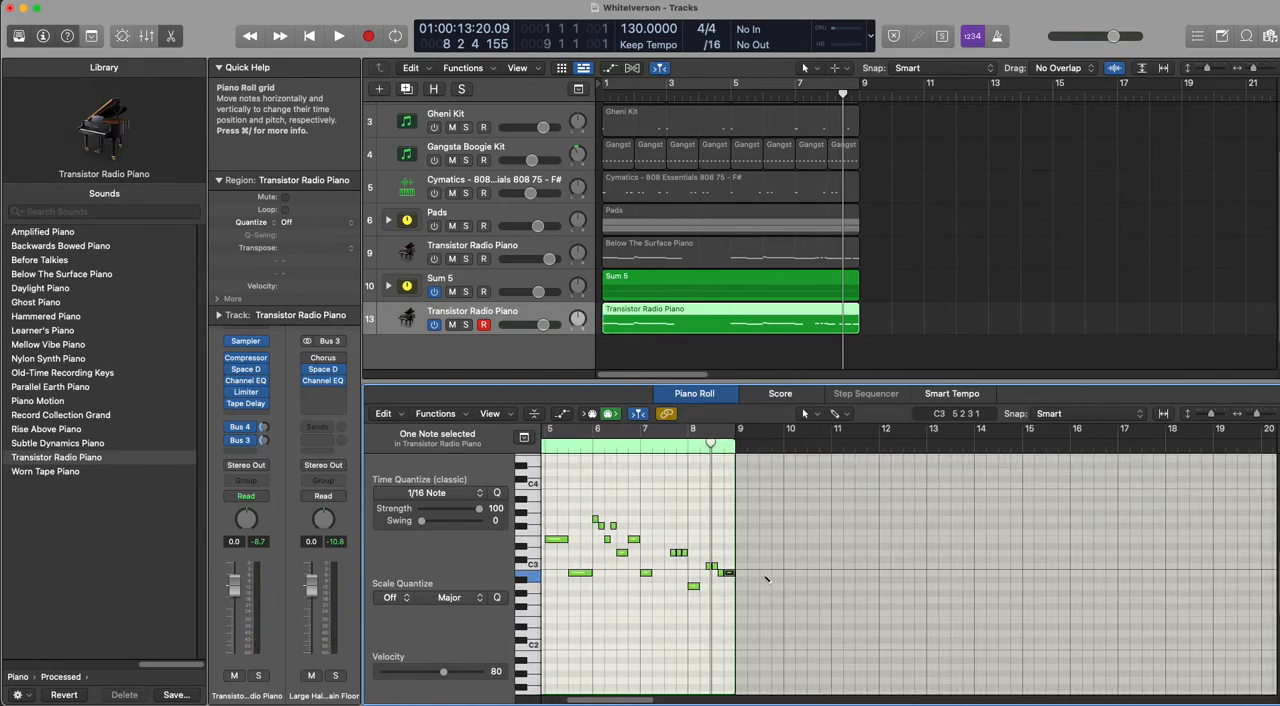
scroll(767, 579, down, 1)
scroll(767, 579, left, 10)
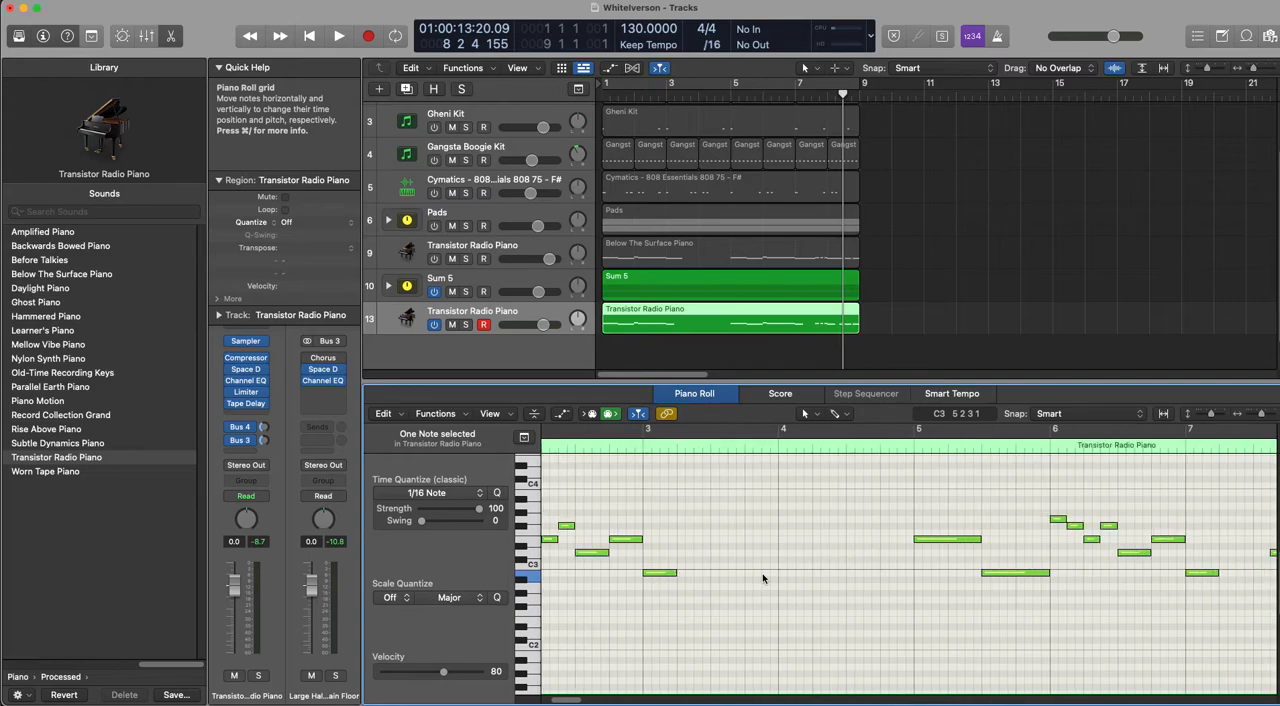
drag(1259, 416, 1207, 416)
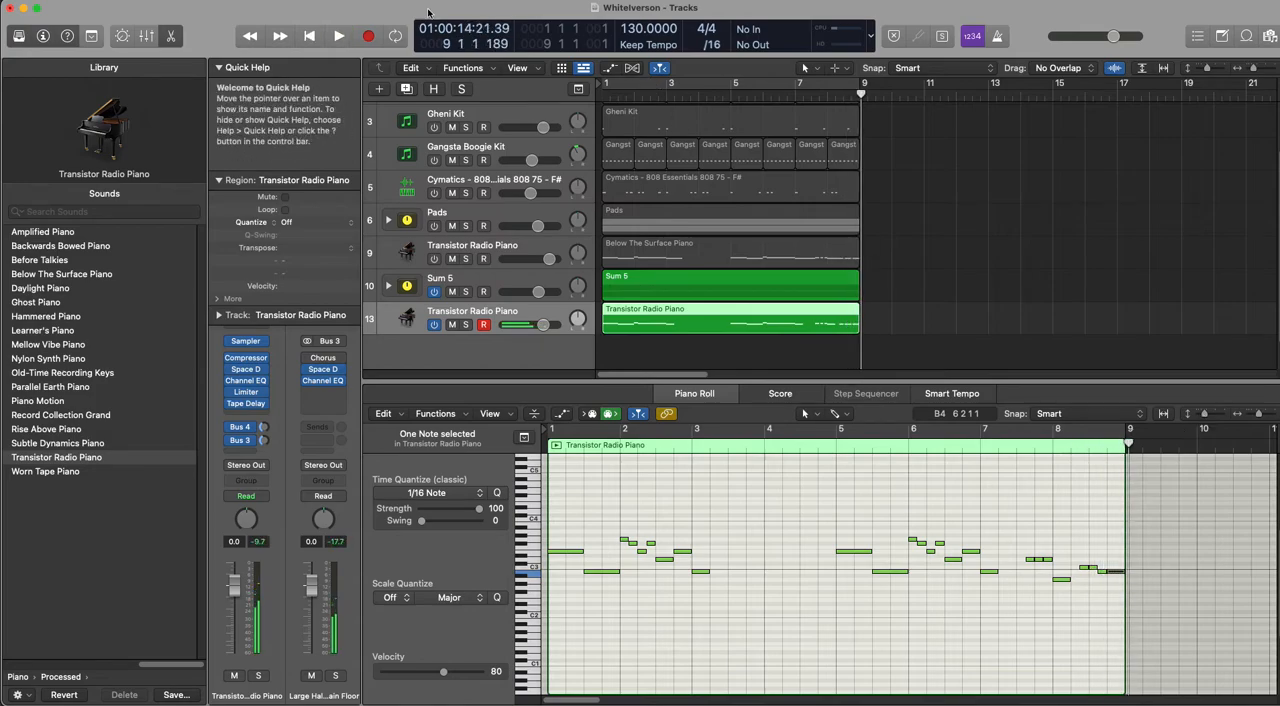
click(304, 36)
key(space)
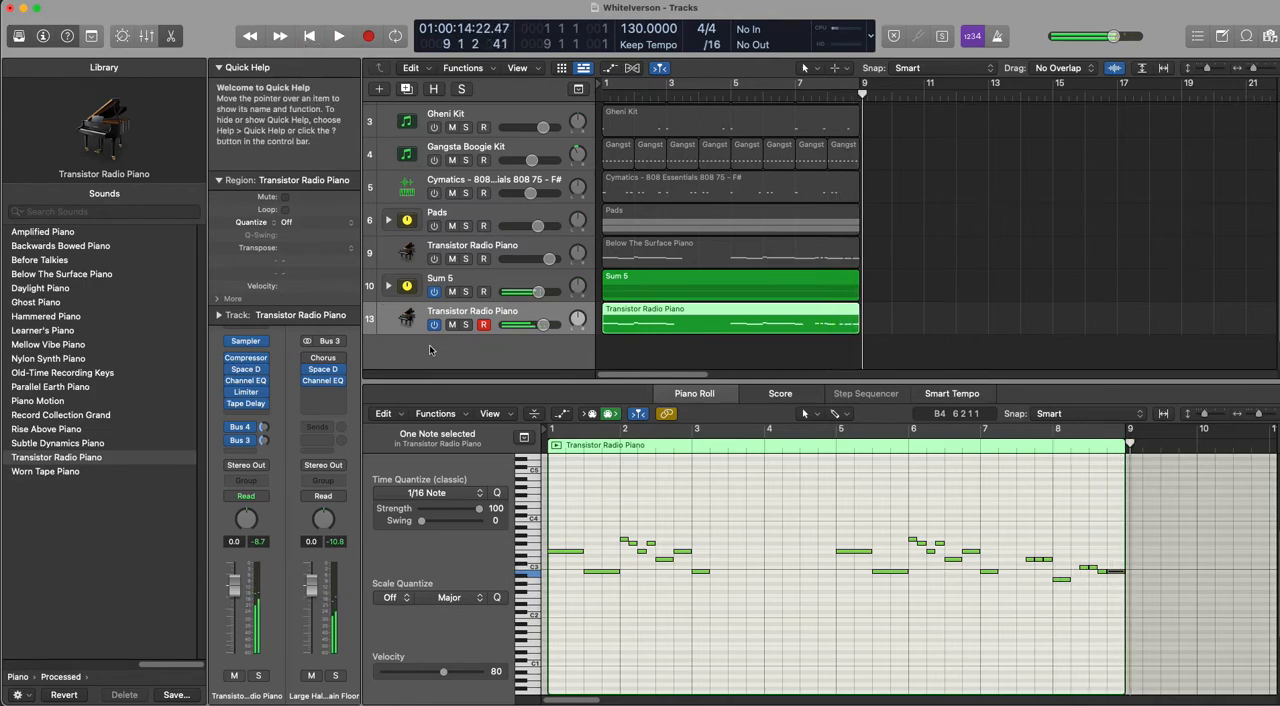
Step: Insert ValhallaVintageVerb on the Transistor Radio Piano track with a mix of 37.1 % and a decay of 3.25 s
click(250, 416)
mouse_move(275, 449)
click(349, 446)
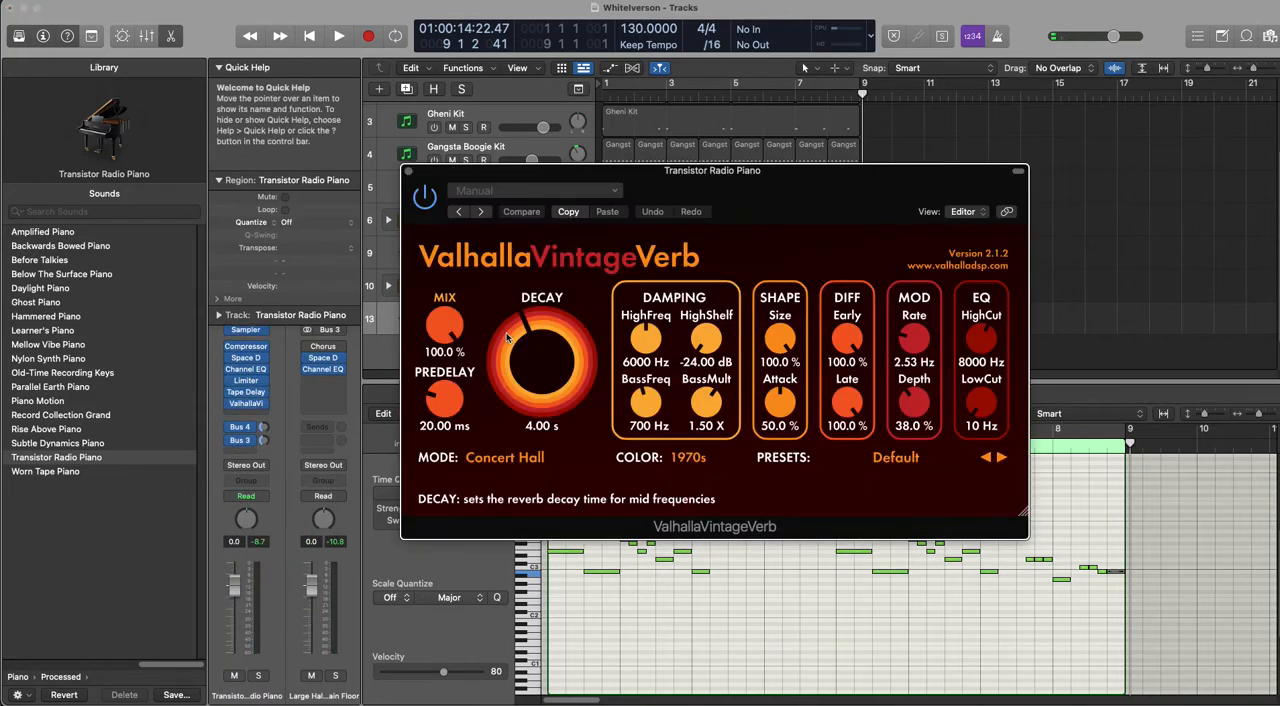
drag(445, 325, 457, 430)
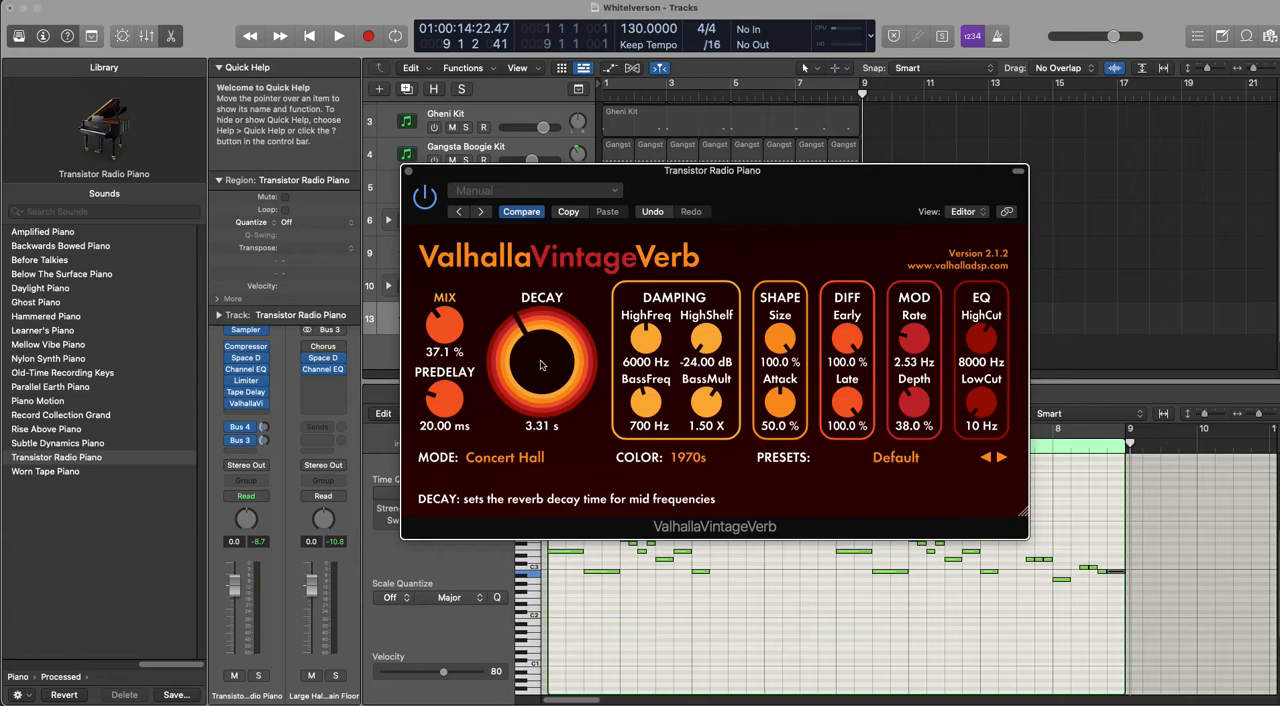
Step: Cycle playback over bars 1 to 8, set the reverb's color mode to 1980s, and audition the piano
key(space)
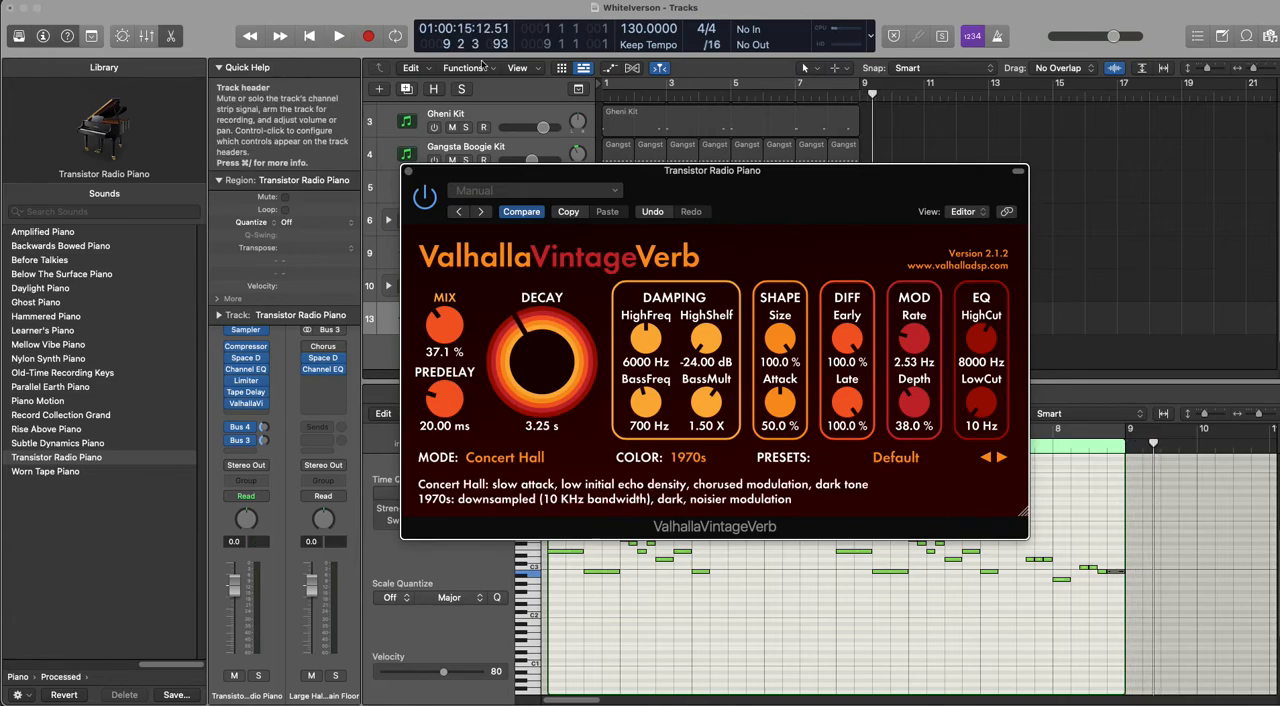
click(630, 84)
key(space)
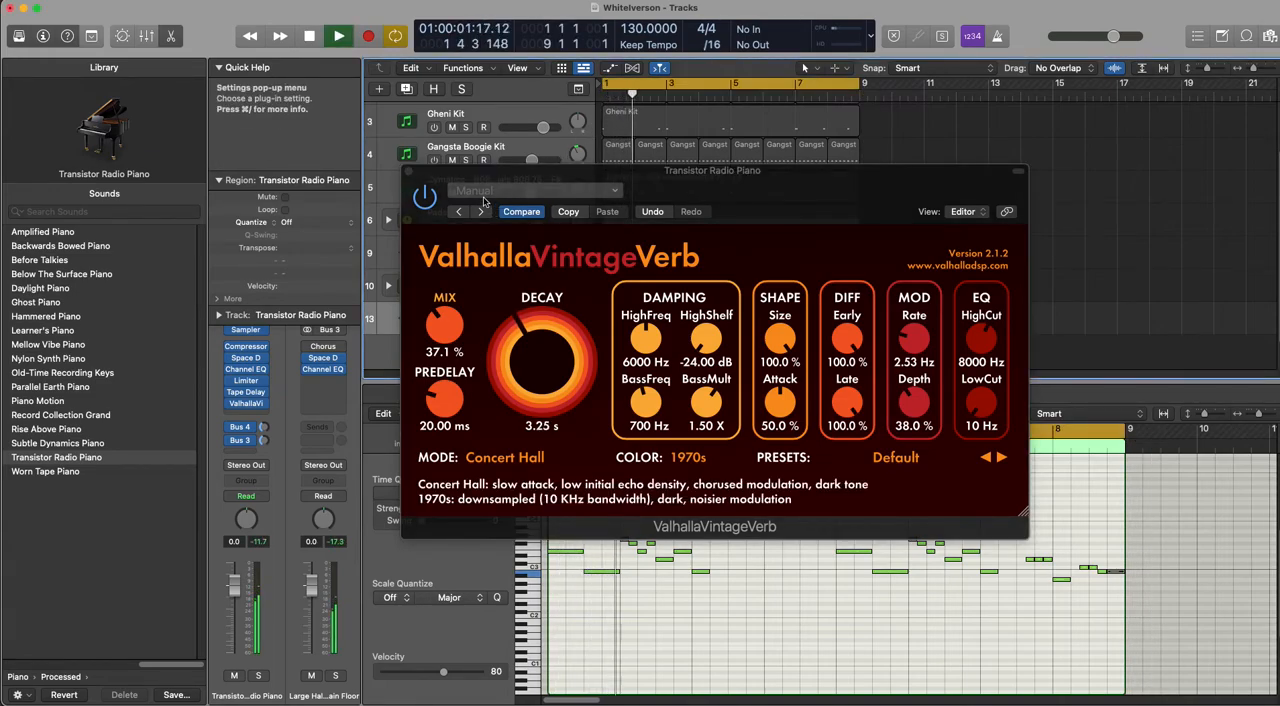
click(694, 457)
click(697, 491)
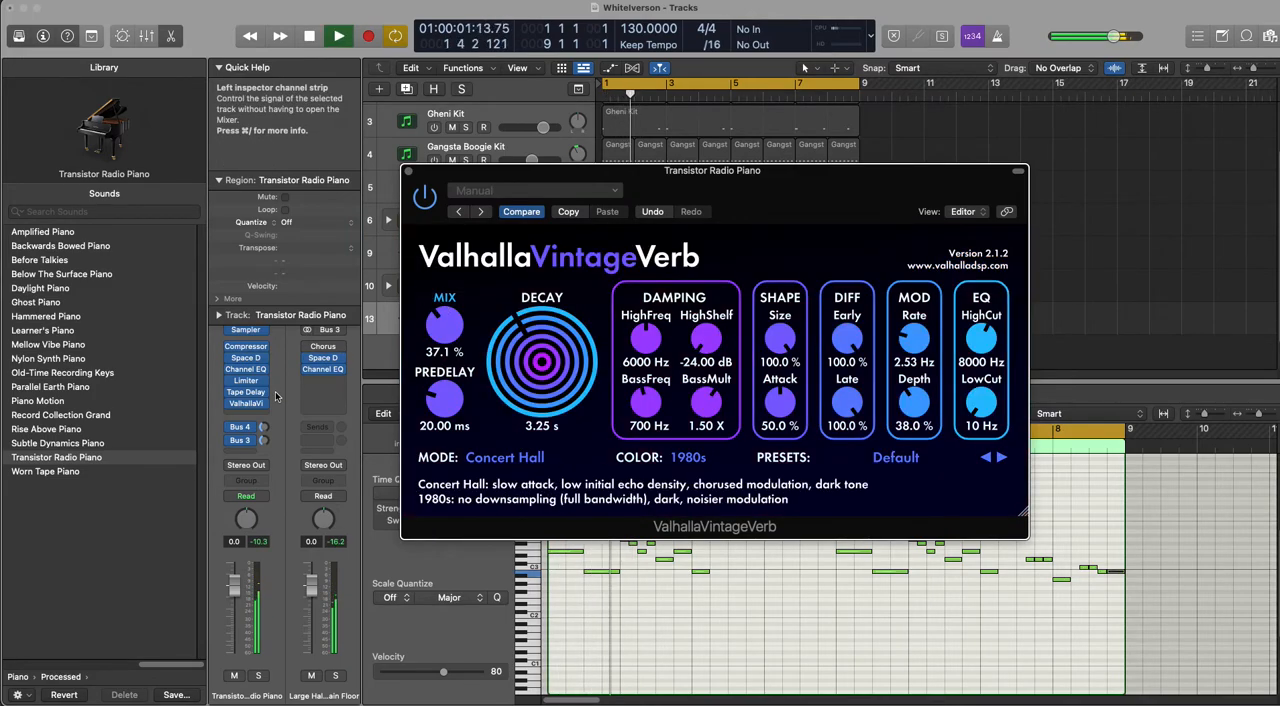
key(space)
Step: Insert a stereo Direction Mixer on the Transistor Radio Piano with a spread of 0.28, audition it, and close both plug-ins
click(262, 414)
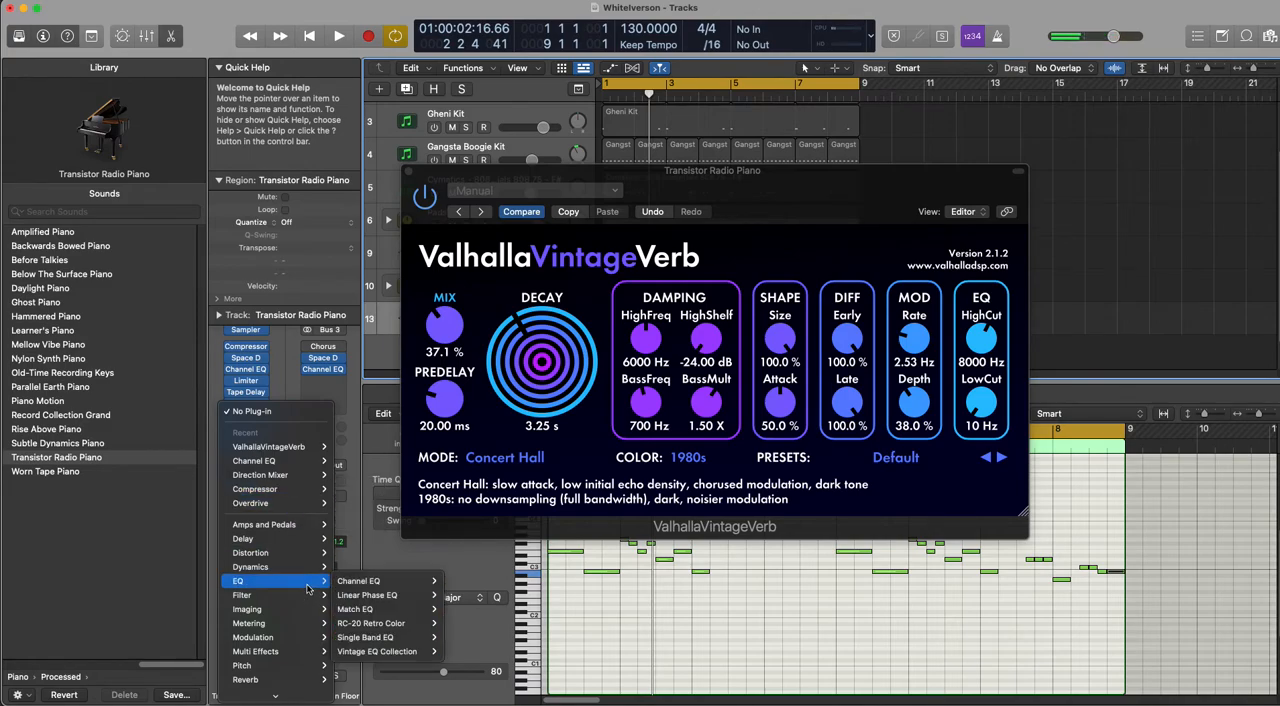
mouse_move(303, 596)
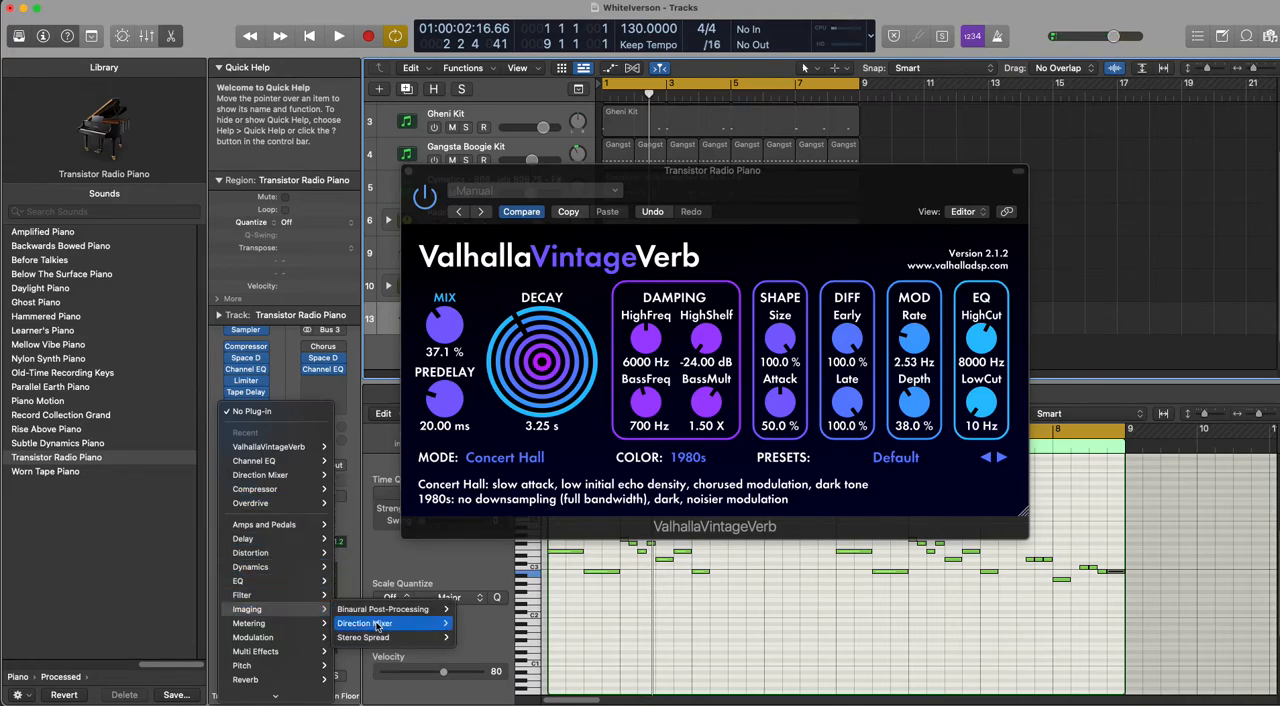
click(470, 624)
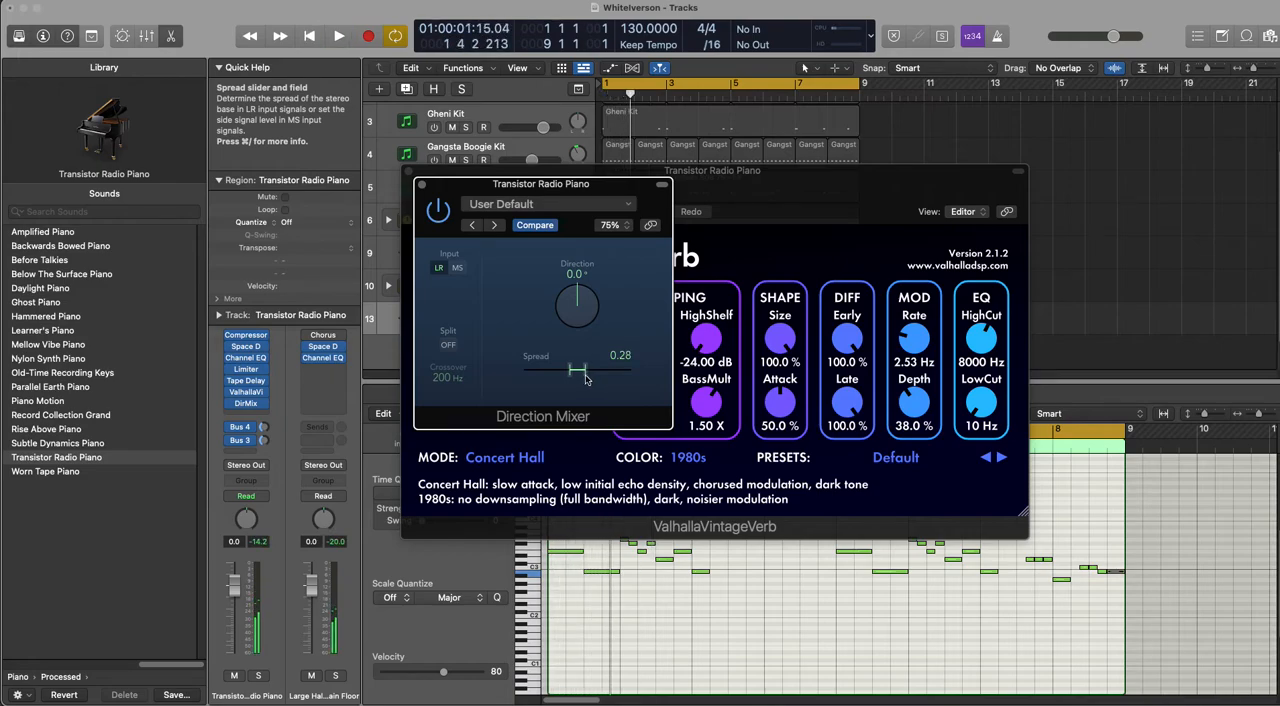
key(space)
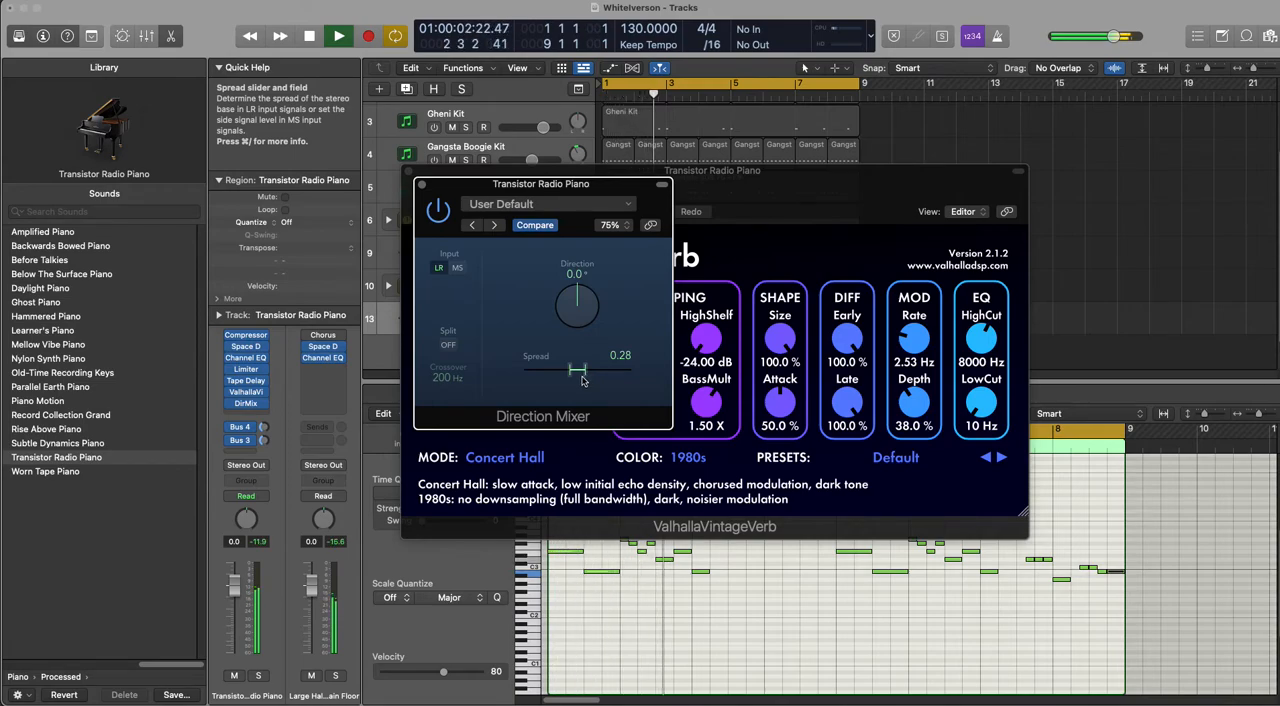
click(421, 184)
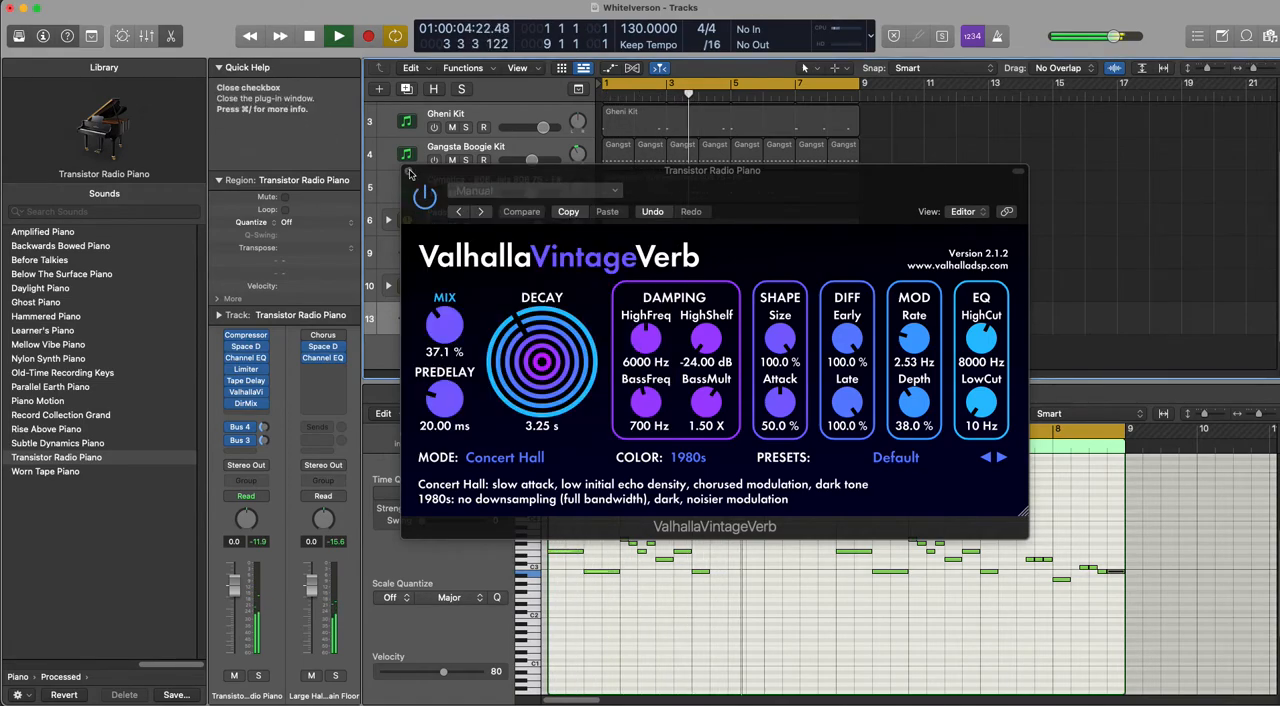
click(409, 172)
key(space)
Step: Insert a stereo Direction Mixer with a spread of 1.30 on Sum 5 and lower that track's volume to -3.7 dB during playback
click(455, 283)
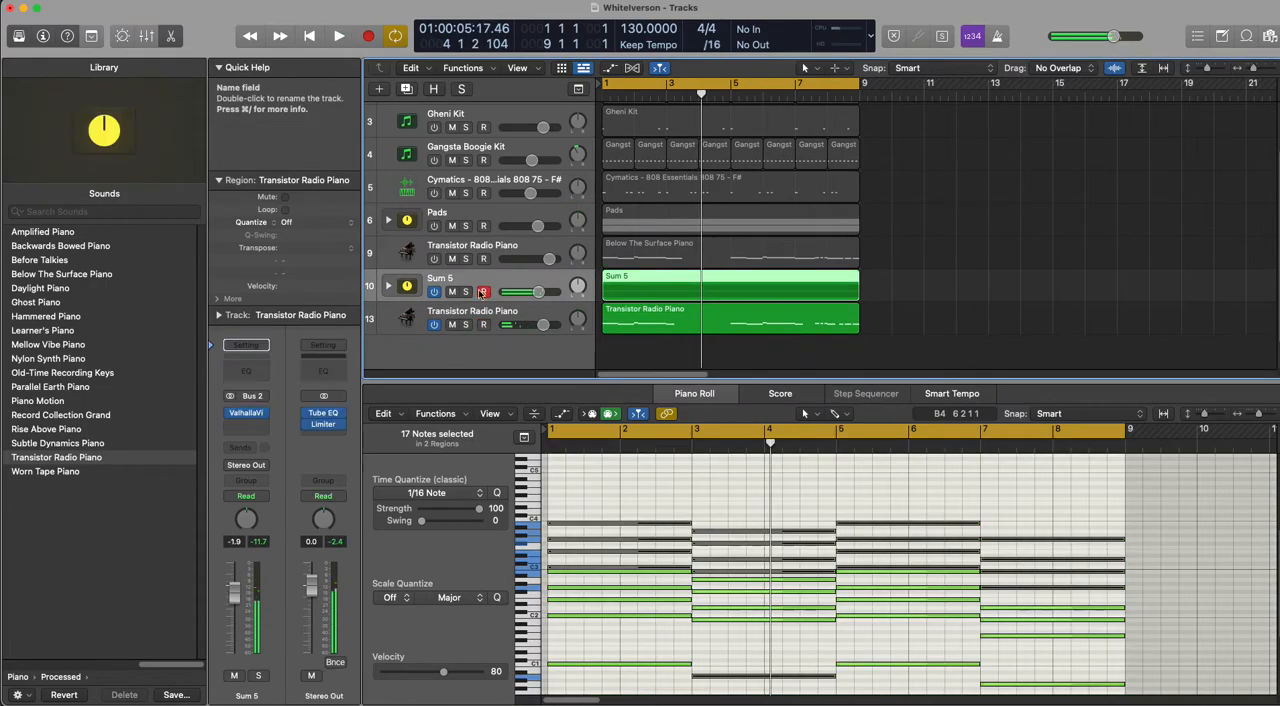
click(250, 424)
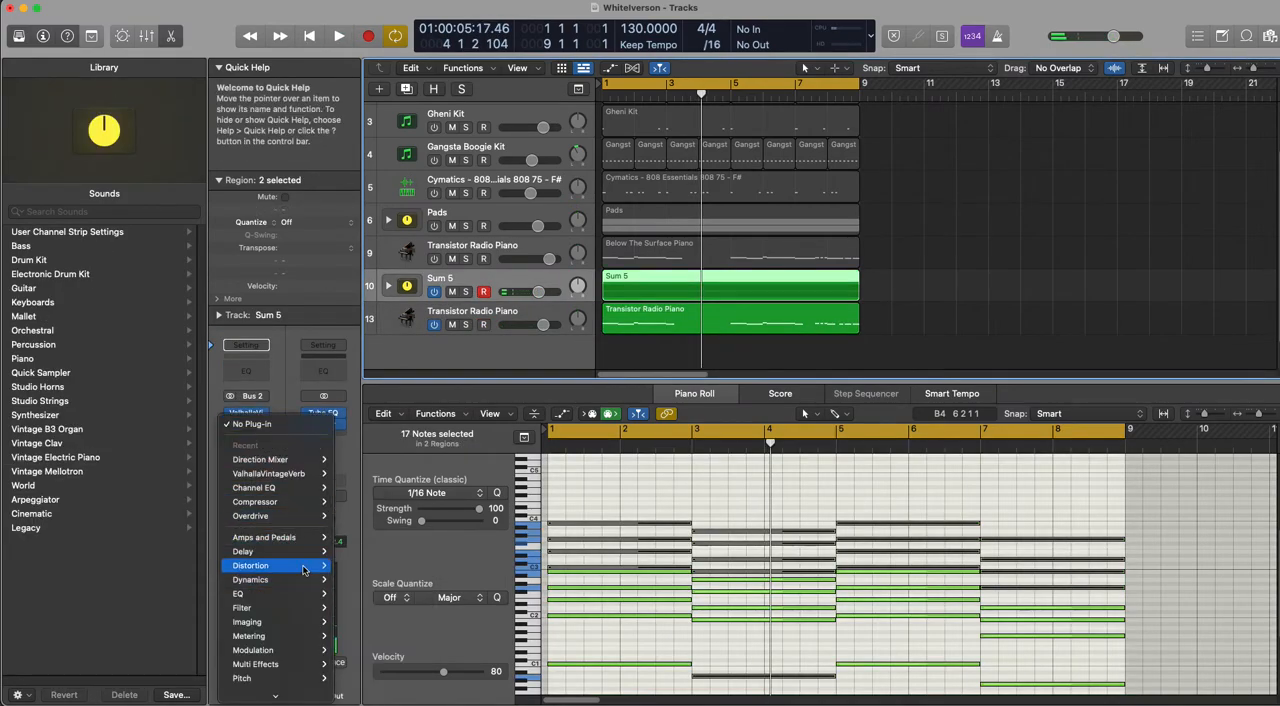
mouse_move(310, 622)
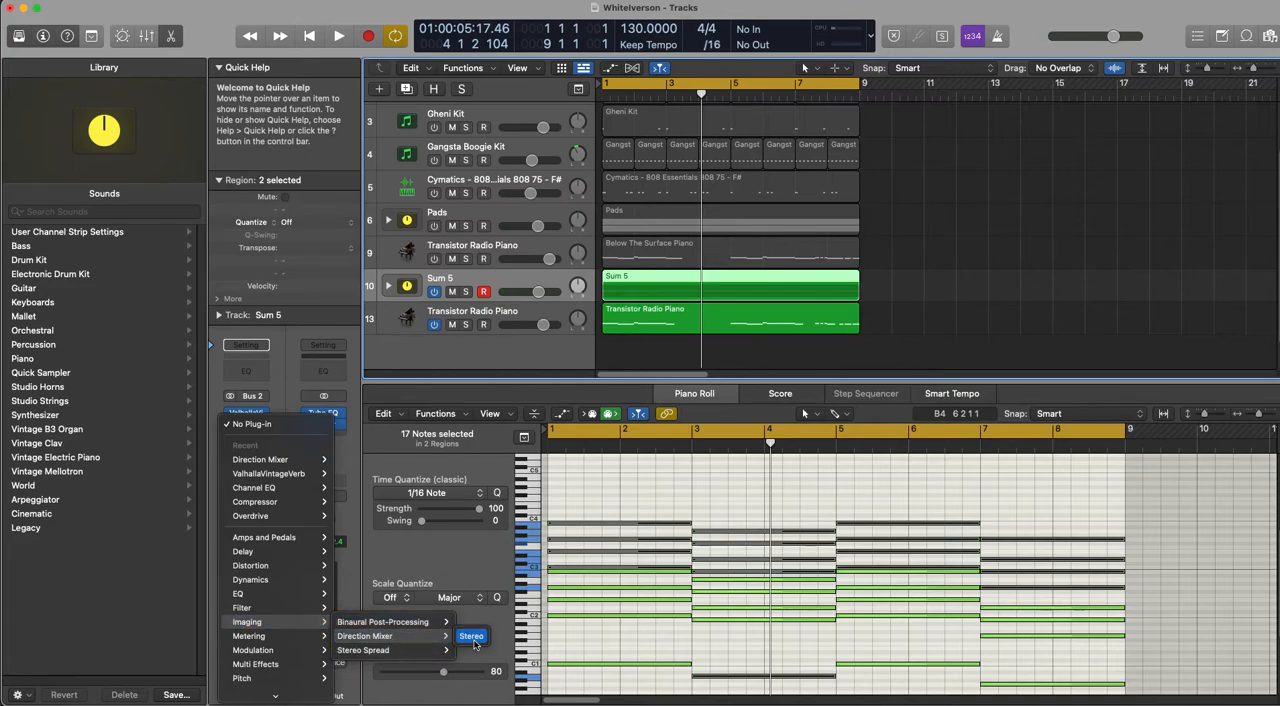
click(472, 640)
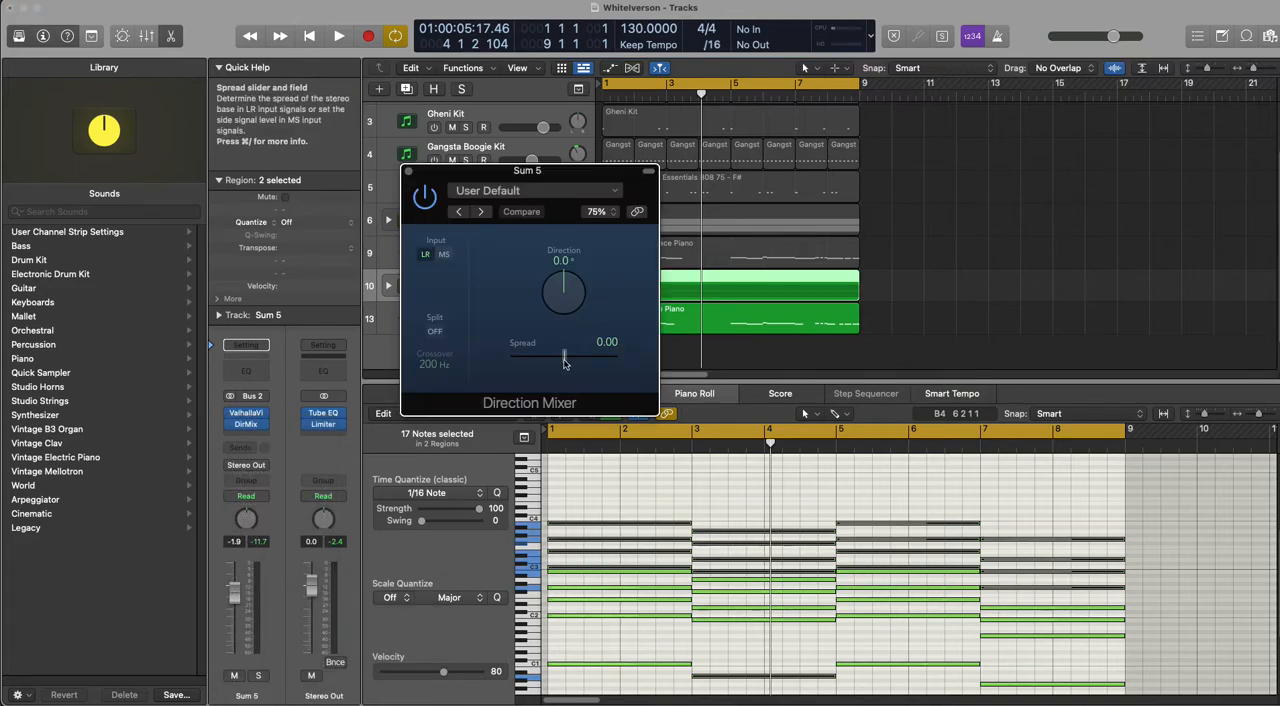
drag(565, 356, 601, 368)
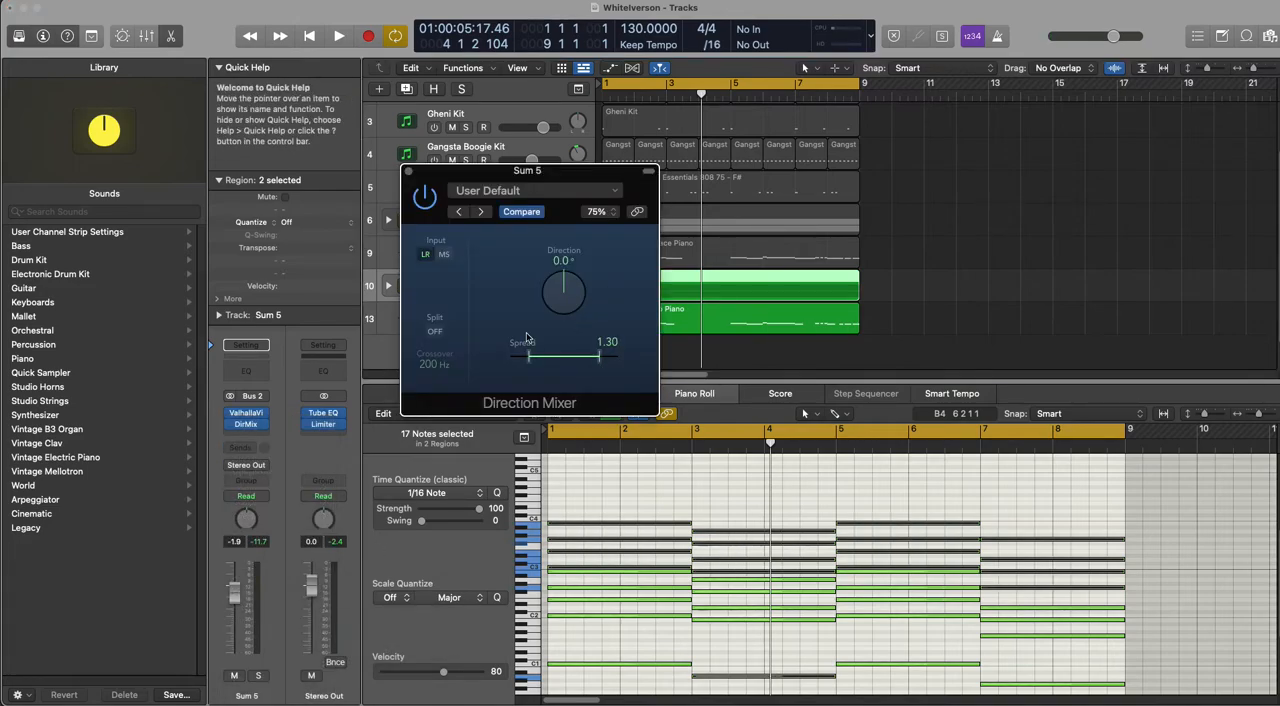
key(space)
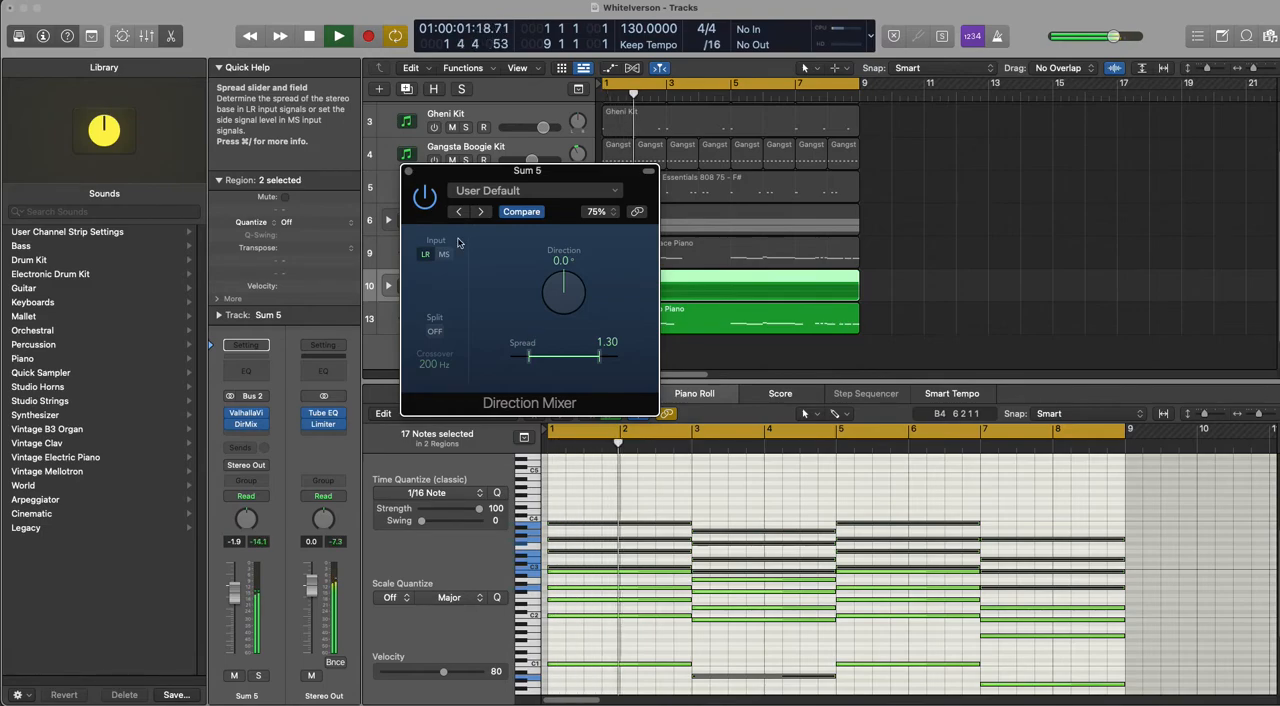
key(super+w)
drag(537, 292, 533, 292)
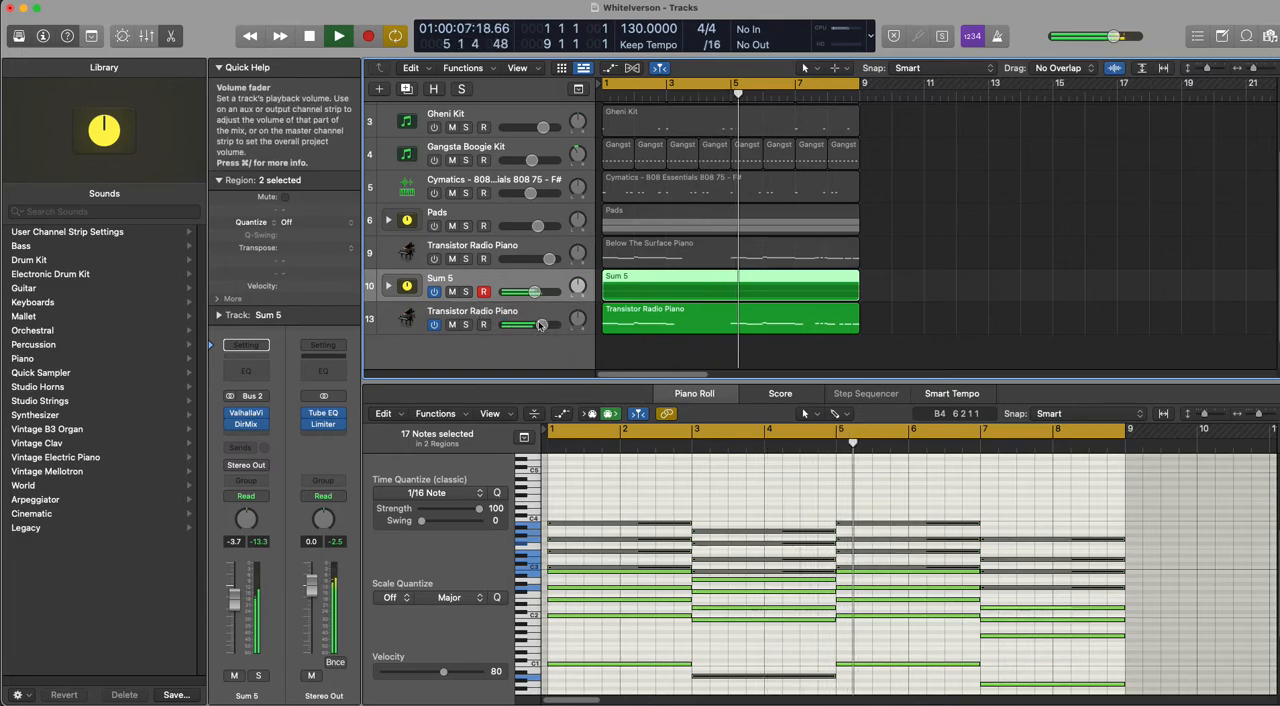
Step: Lower the Transistor Radio Piano to -0.4 dB and adjust its Direction Mixer's Direction in Latch mode during playback, returning automation to Read
click(470, 332)
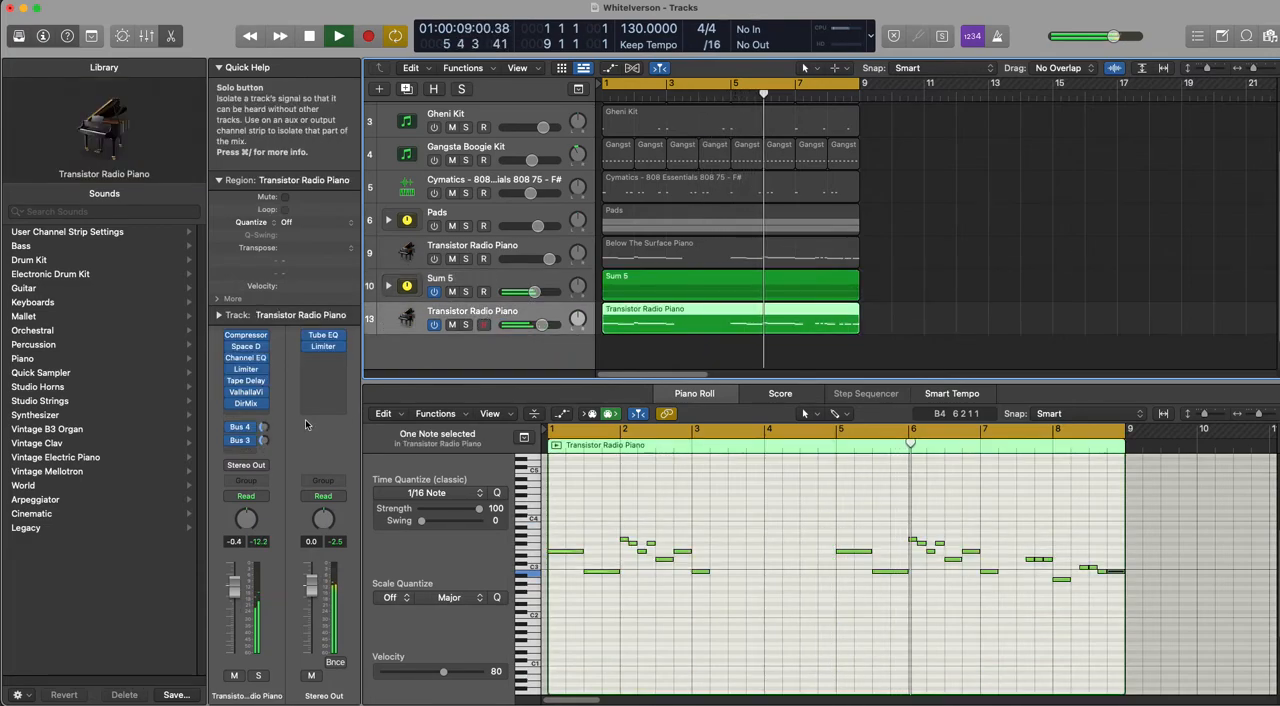
click(245, 403)
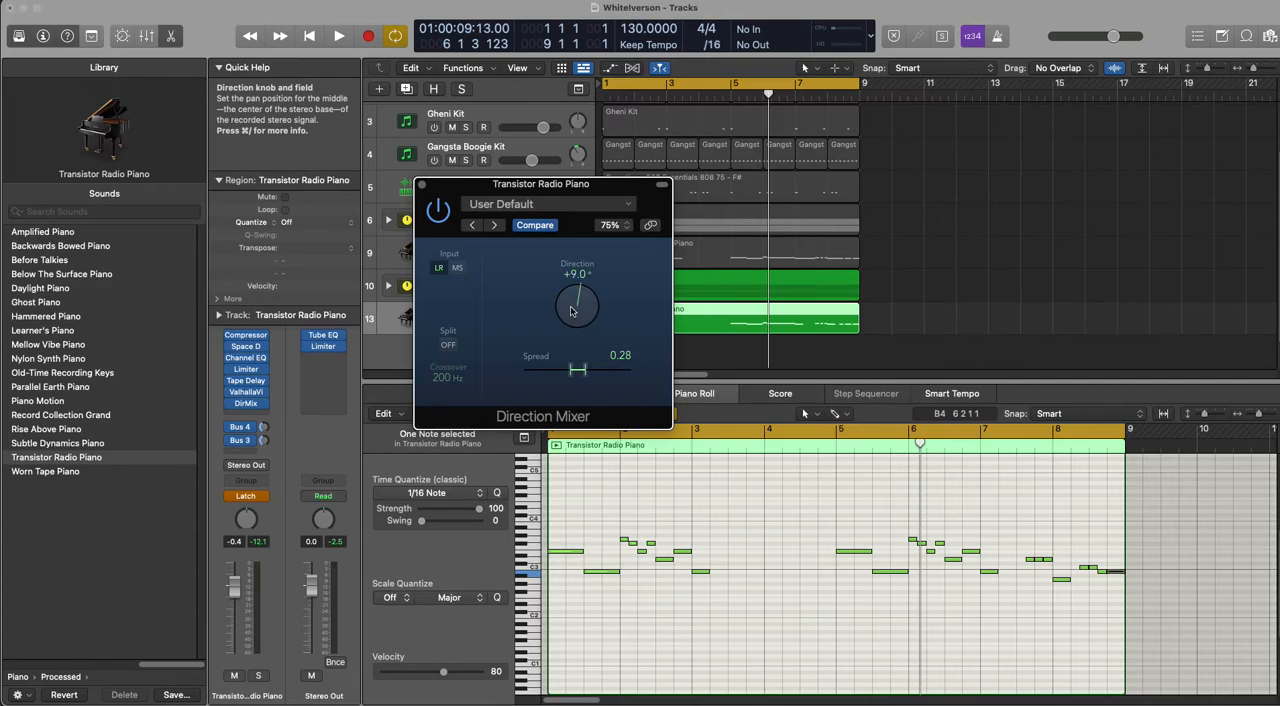
key(space)
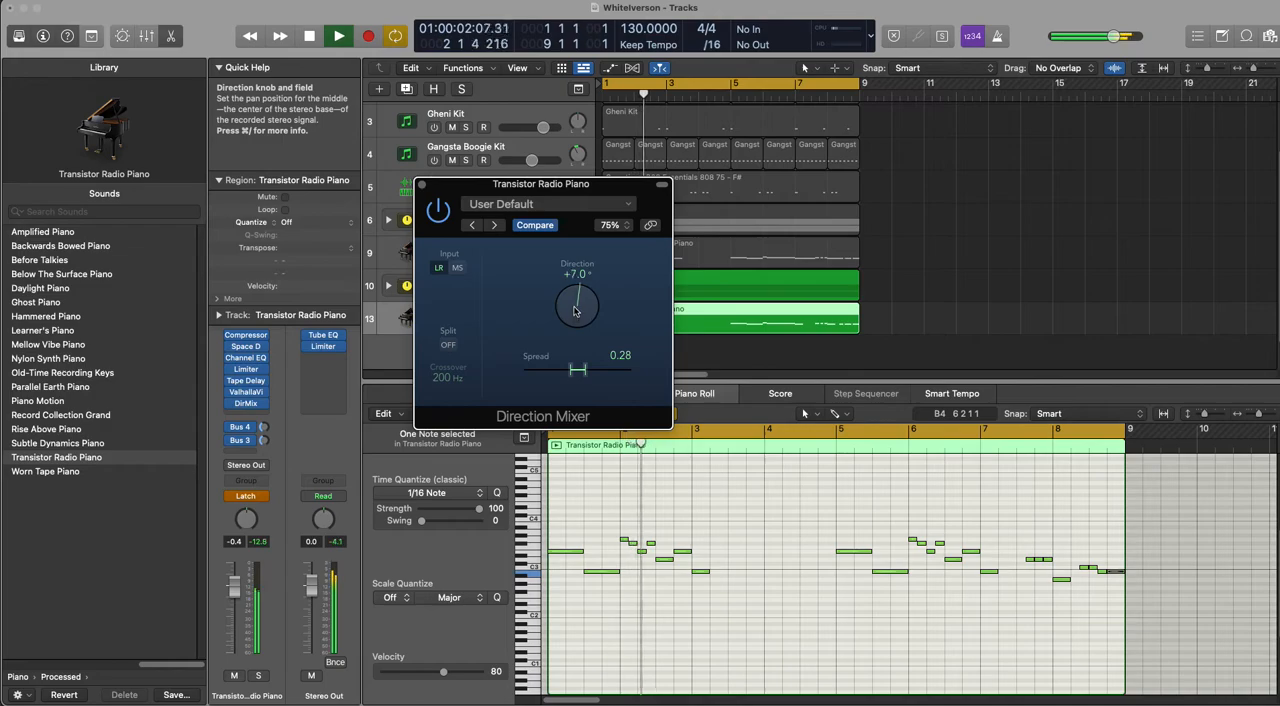
mouse_move(576, 308)
mouse_down()
mouse_move(587, 302)
mouse_move(585, 314)
mouse_up()
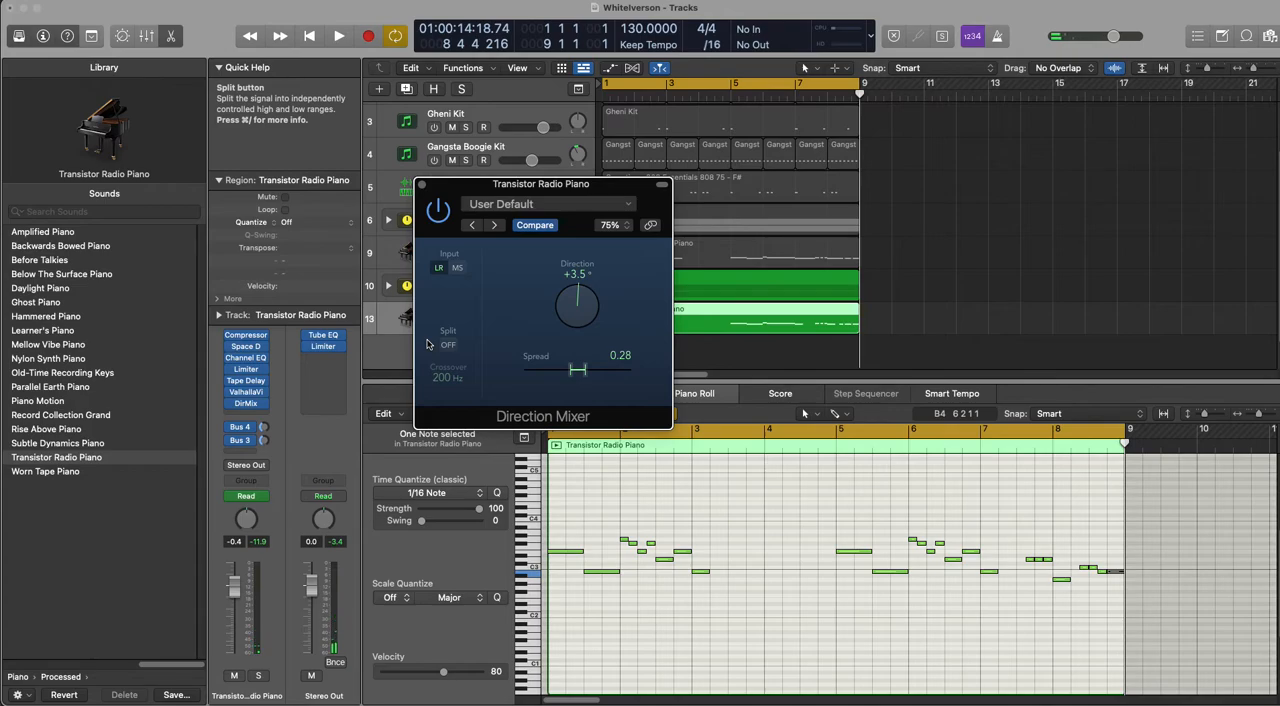
click(421, 184)
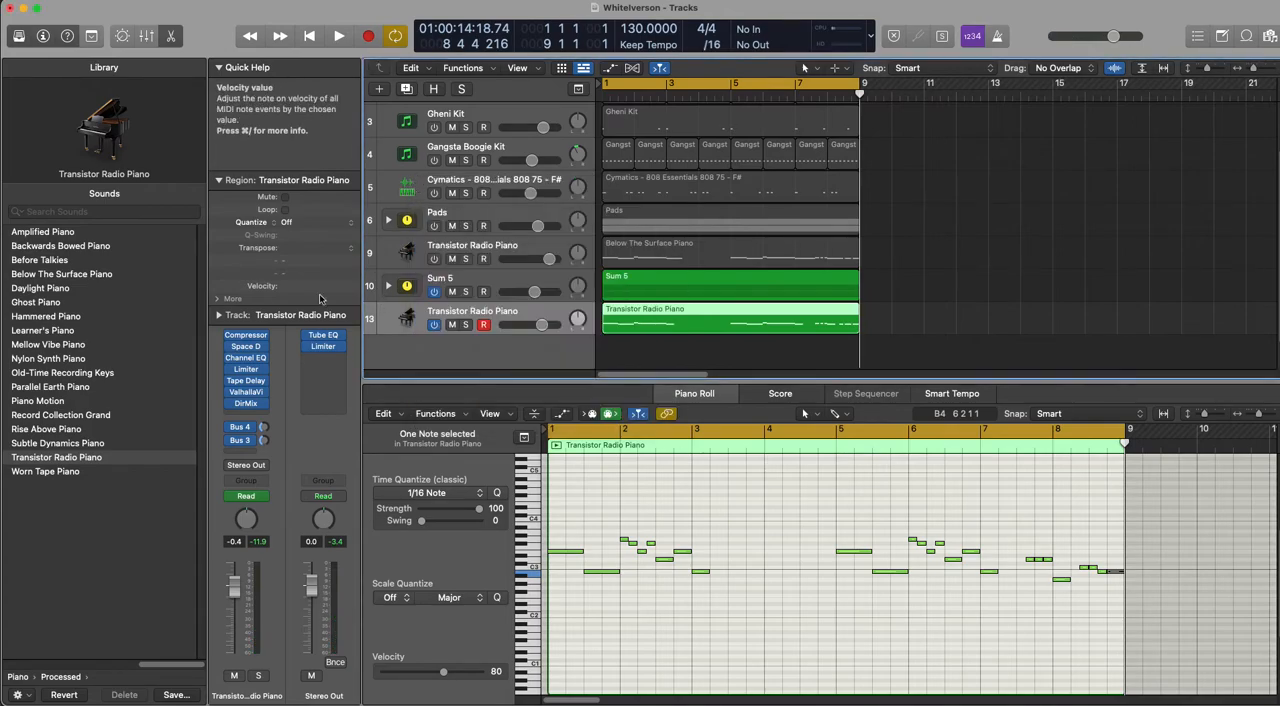
Step: Display the Direction Mixer's Direction automation on track 13, the new Transistor Radio Piano, review it during playback, and hide the automation
key(a)
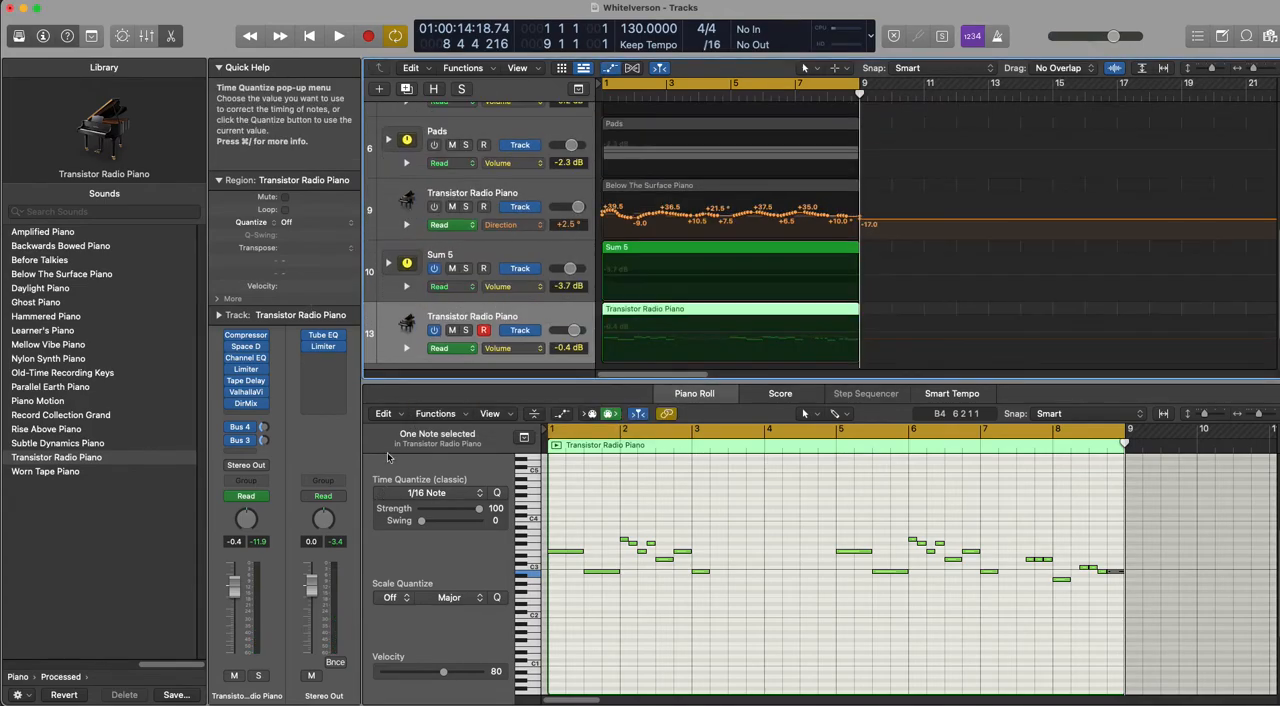
click(520, 348)
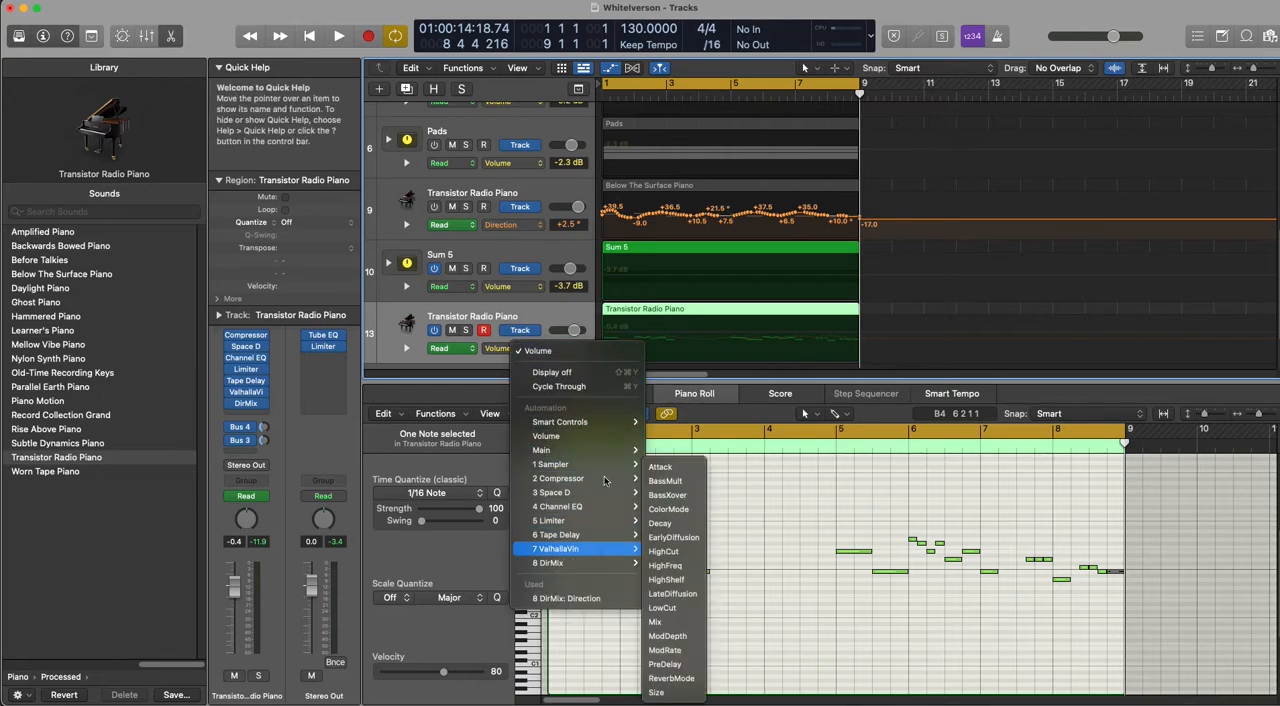
click(589, 598)
key(space)
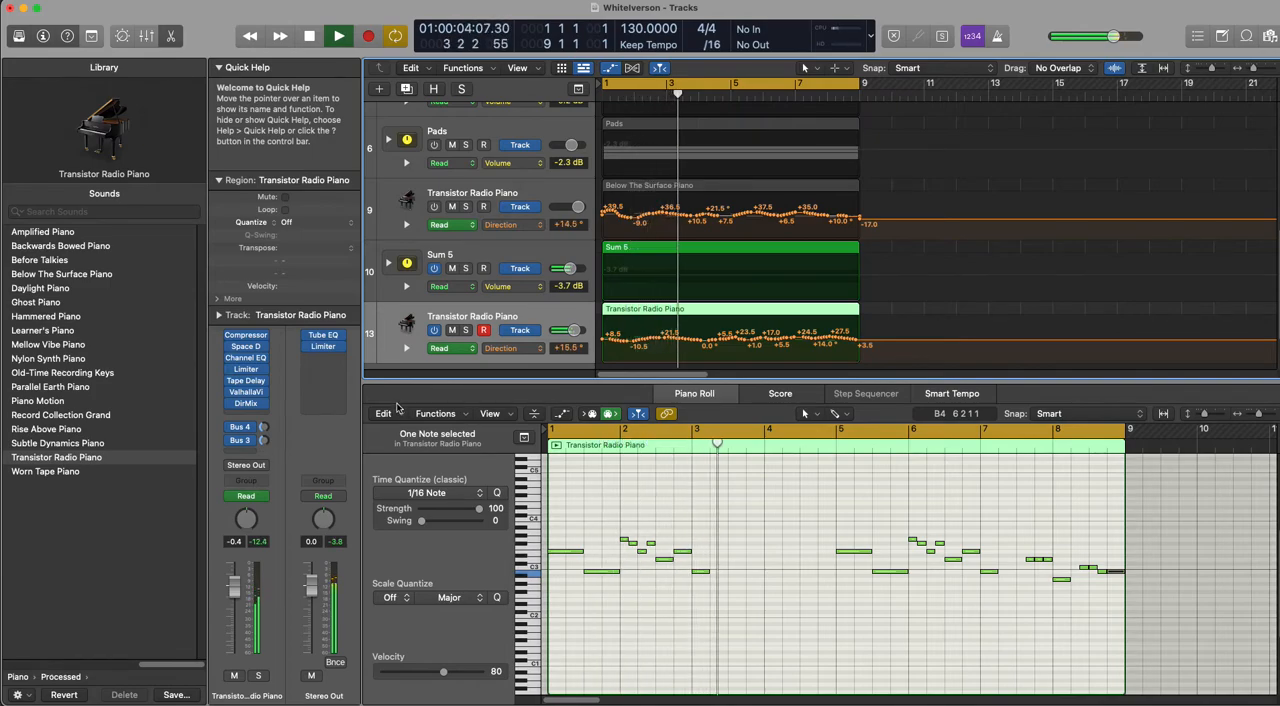
key(a)
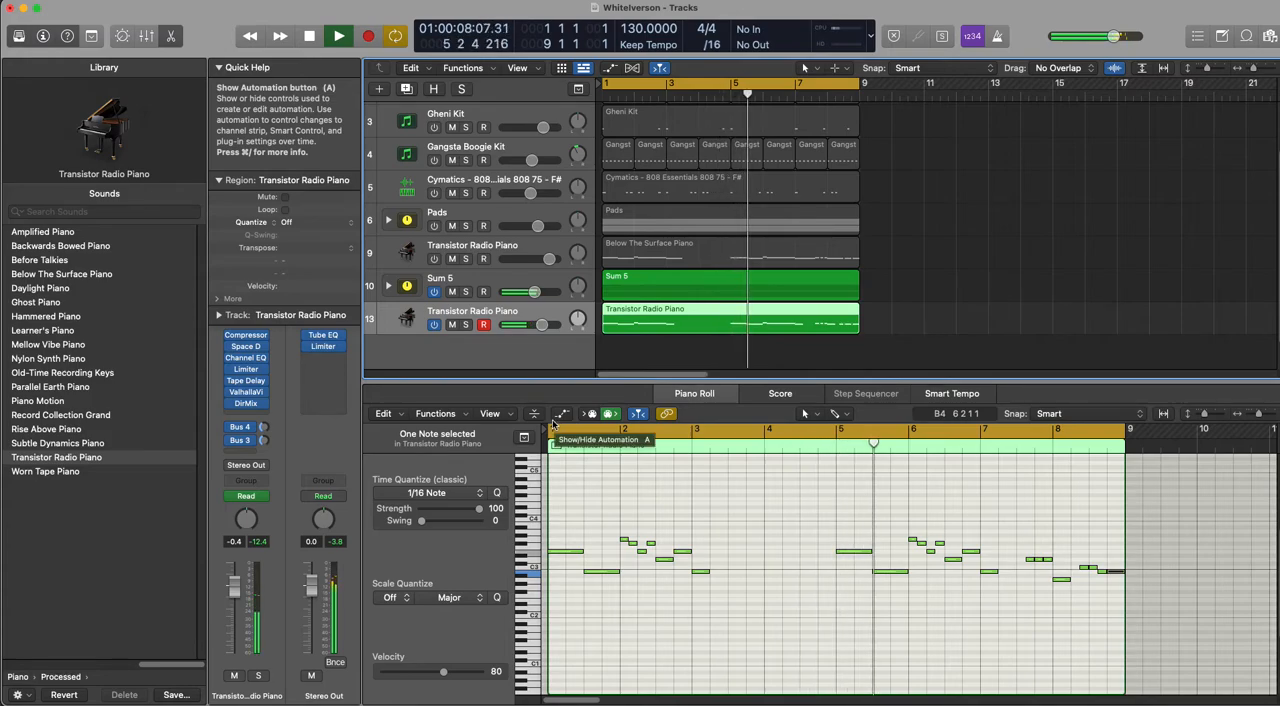
Step: Set the ValhallaVintageVerb mix on the Transistor Radio Piano to 44.1% during playback, close the plug-in, and stop playback
click(245, 391)
drag(444, 323, 500, 347)
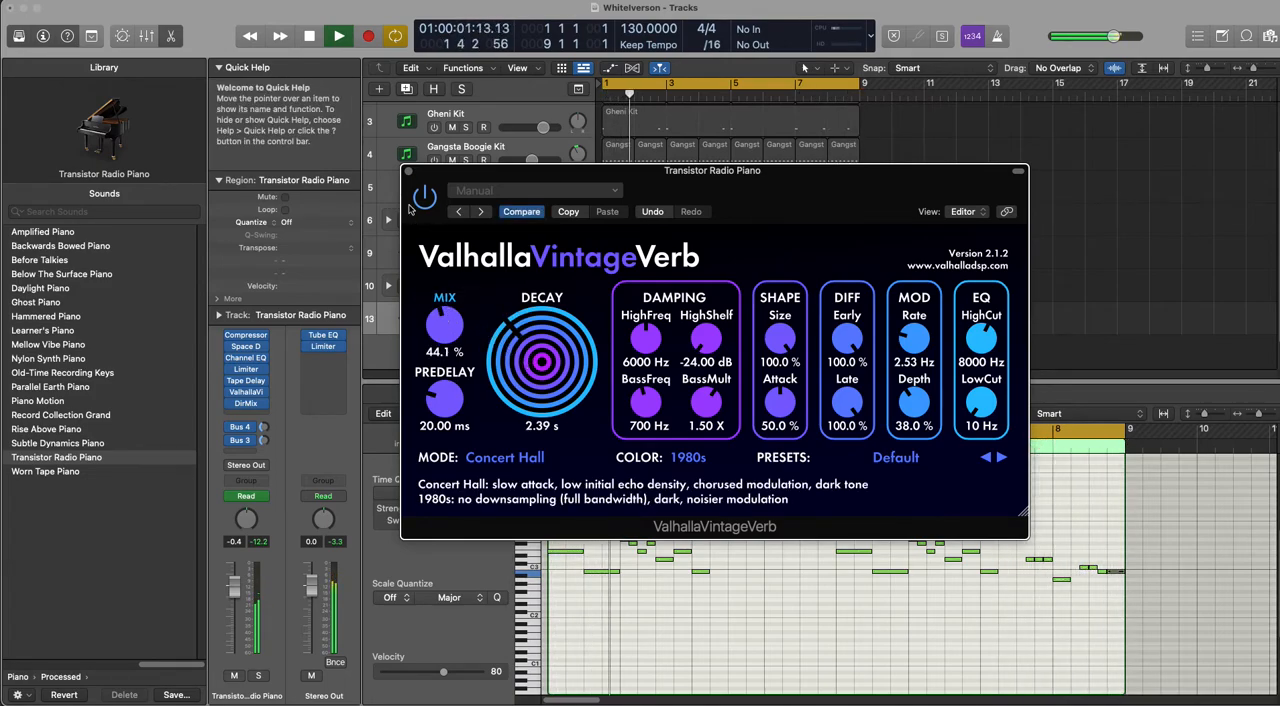
click(408, 171)
key(space)
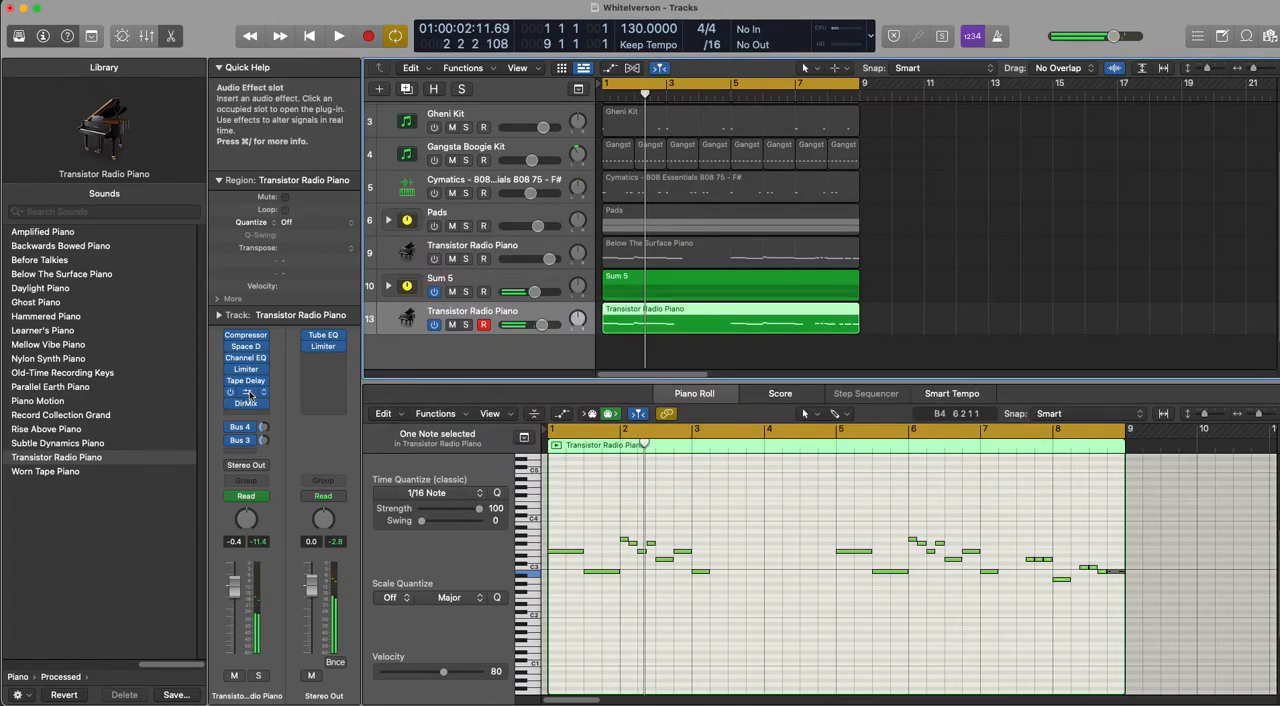
Step: Enable and shape a low cut in the Transistor Radio Piano's Channel EQ, then move that EQ after the Direction Mixer
click(219, 180)
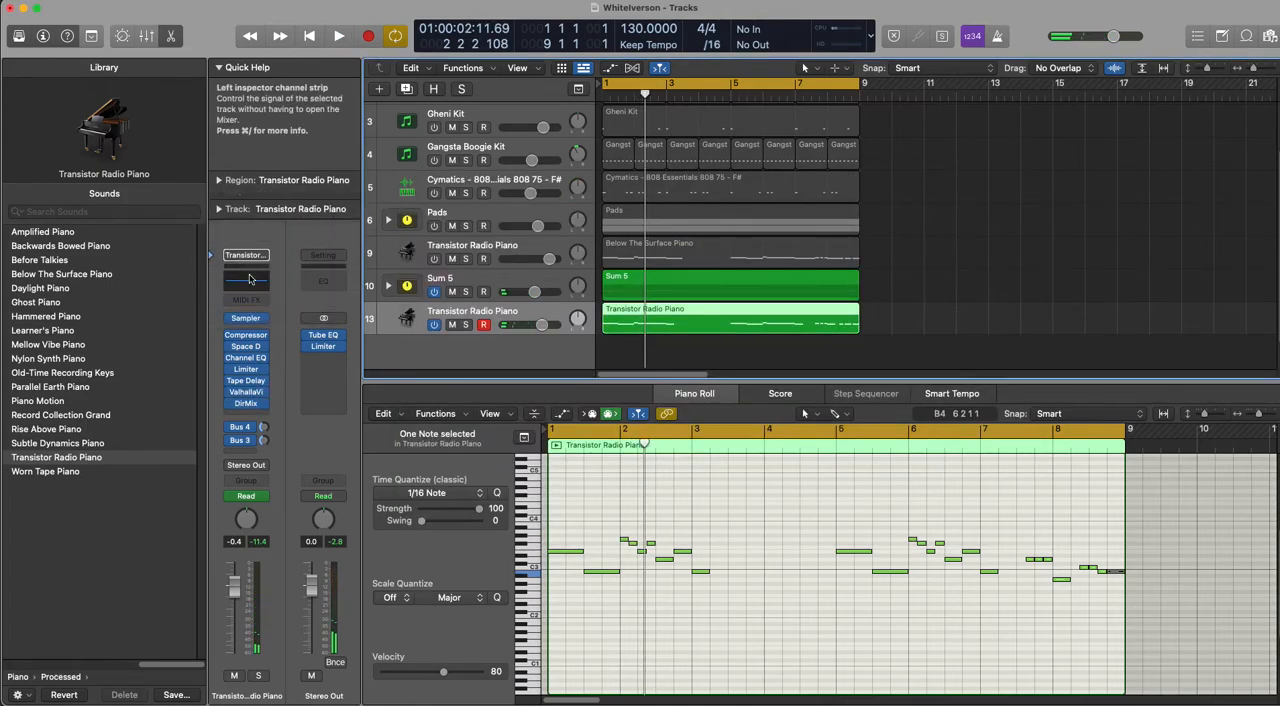
click(256, 287)
click(449, 238)
mouse_move(502, 380)
mouse_down()
mouse_move(752, 416)
mouse_move(737, 421)
mouse_move(749, 401)
mouse_move(694, 403)
mouse_up()
key(space)
click(408, 173)
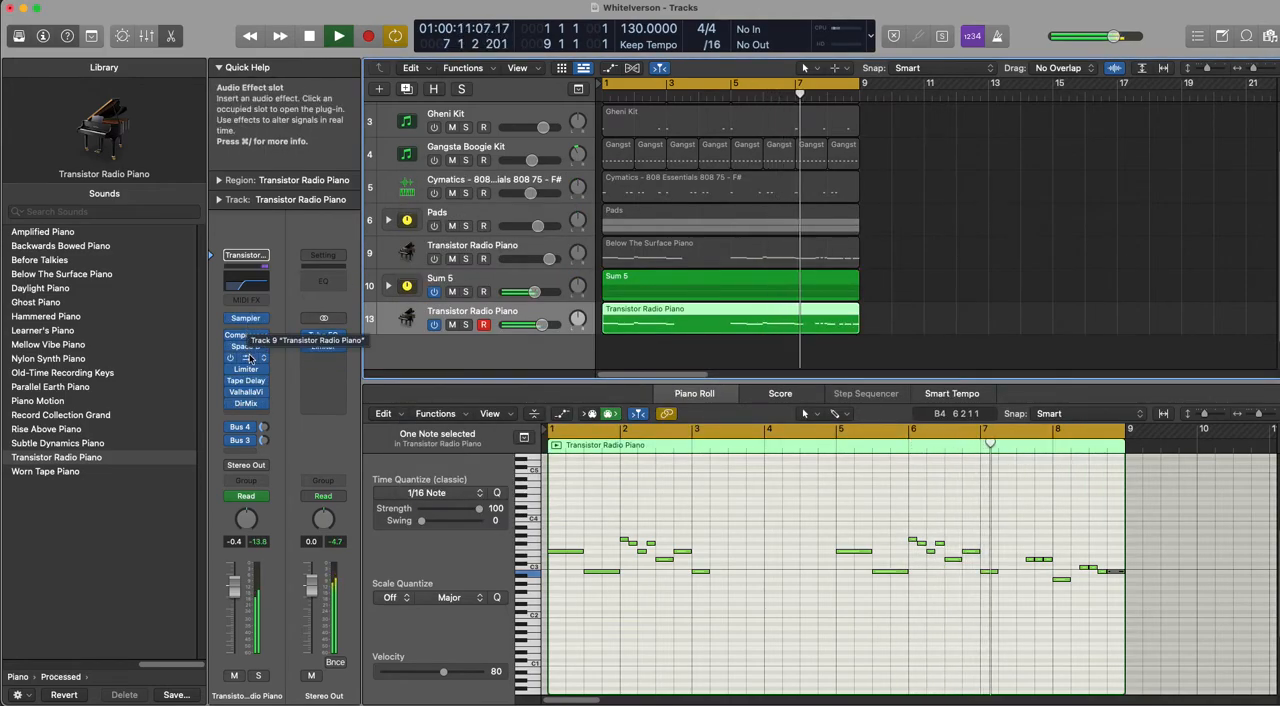
drag(251, 412, 251, 411)
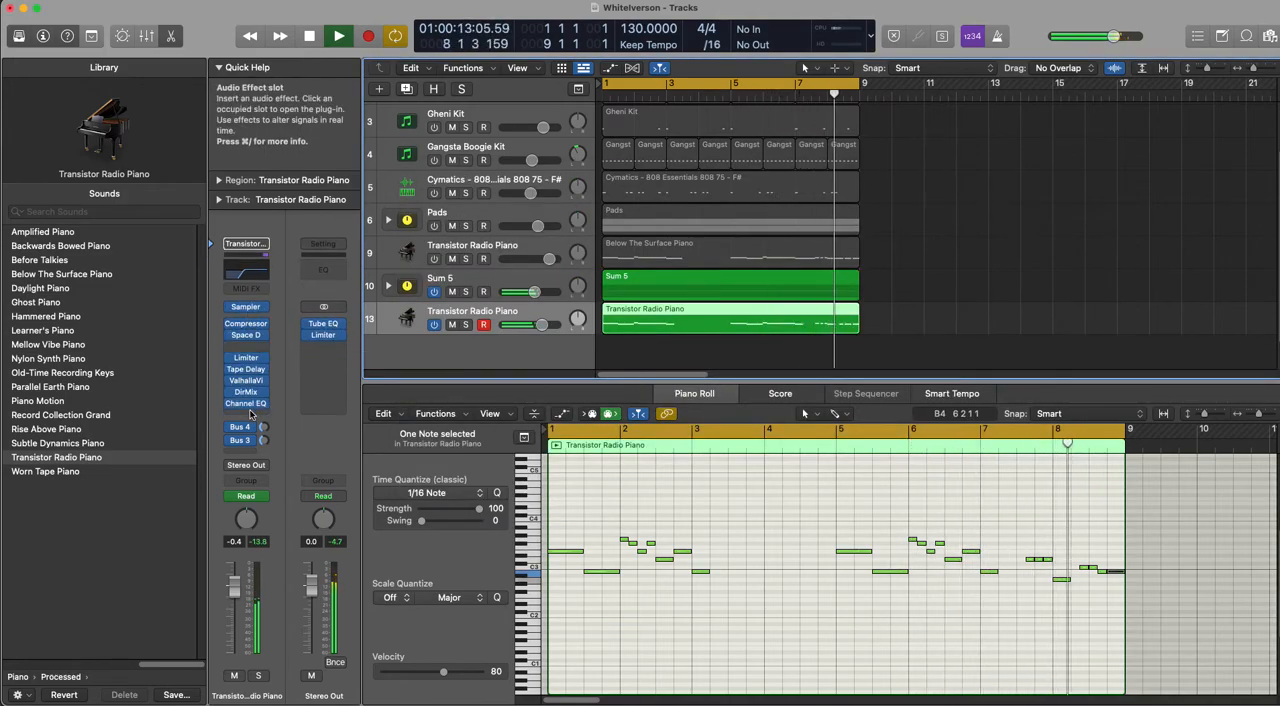
Step: Turn on the Channel EQ analyzer, fine-tune the low cut to 520 Hz, and raise the EQ's output gain to +1.8 dB
click(247, 404)
click(476, 374)
click(450, 483)
drag(672, 393, 682, 393)
drag(1068, 340, 1067, 329)
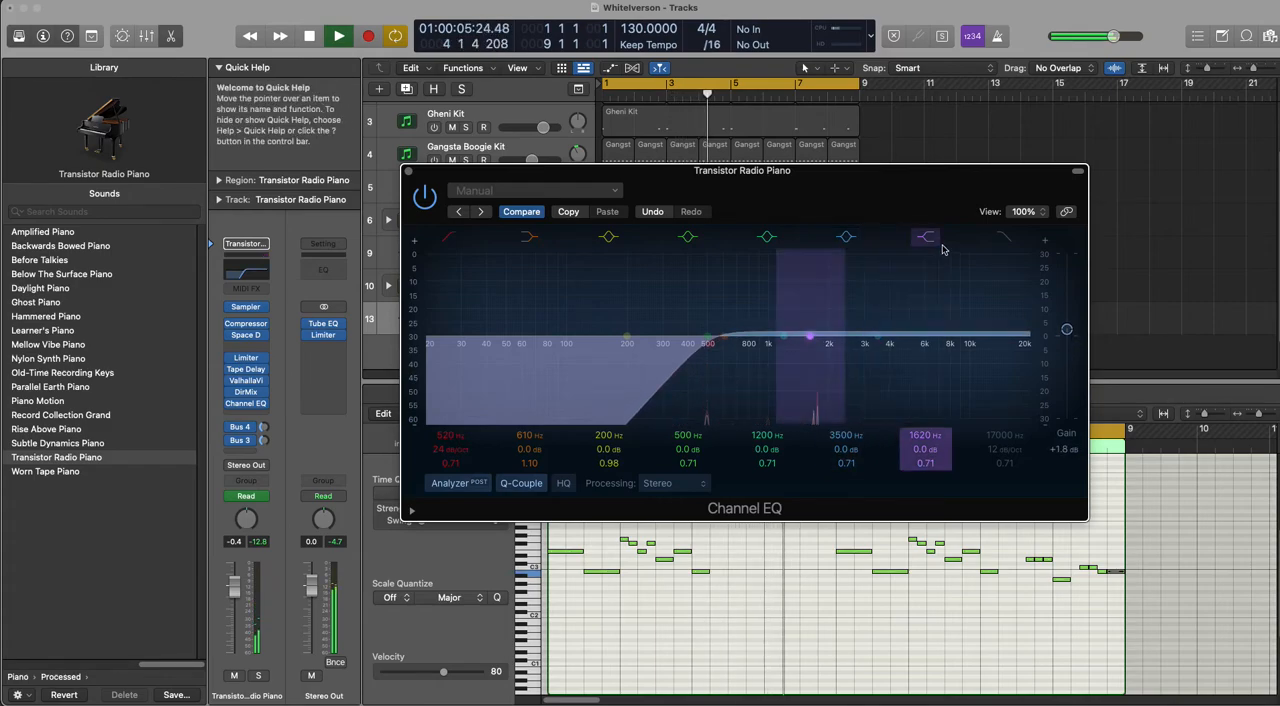
Step: Add a high cut at 3420 Hz to the piano's Channel EQ and close the plug-in
click(993, 236)
drag(982, 372, 846, 395)
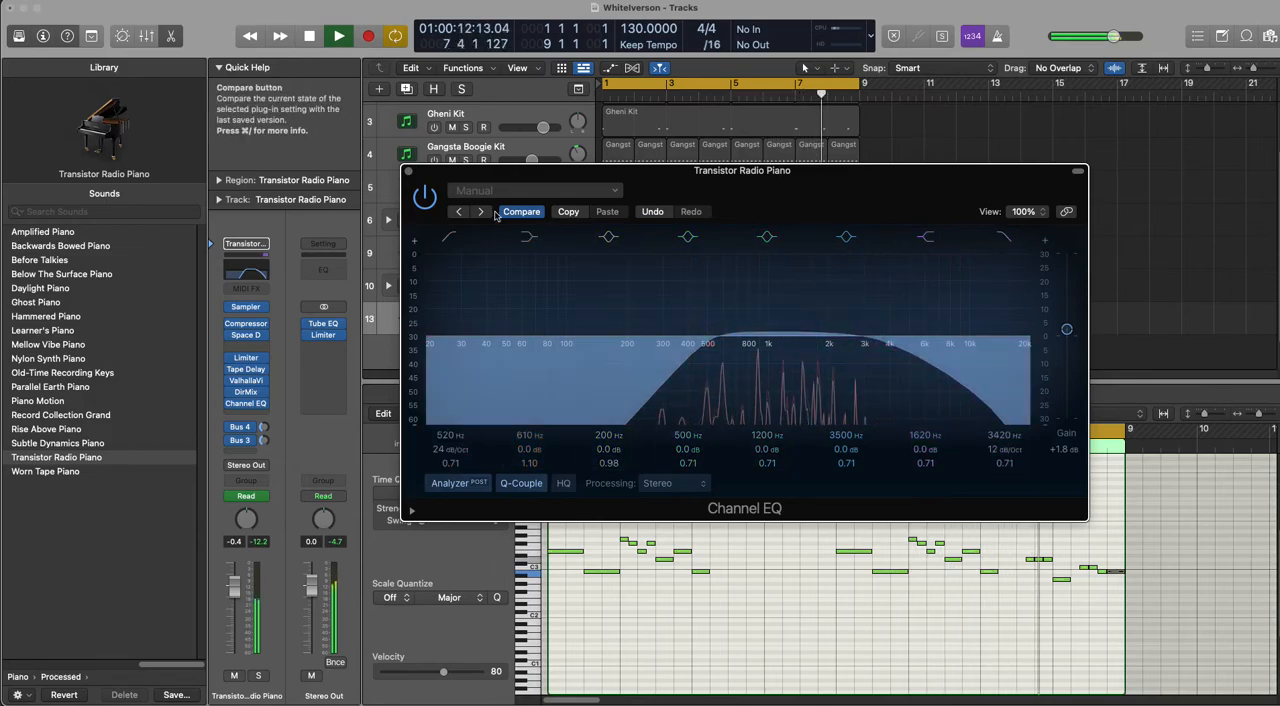
click(408, 171)
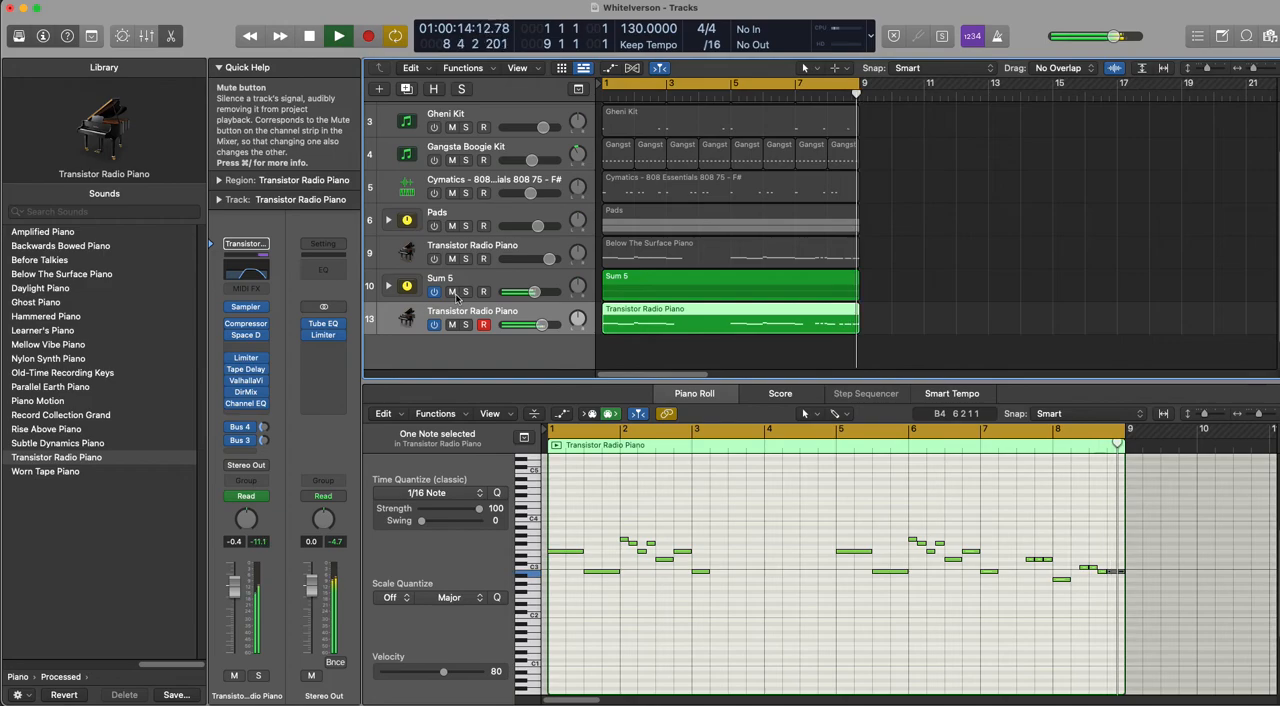
Step: Lower the Transistor Radio Piano track's volume to -2.8 dB and audition the mix
key(space)
drag(541, 324, 536, 325)
key(space)
key(space)
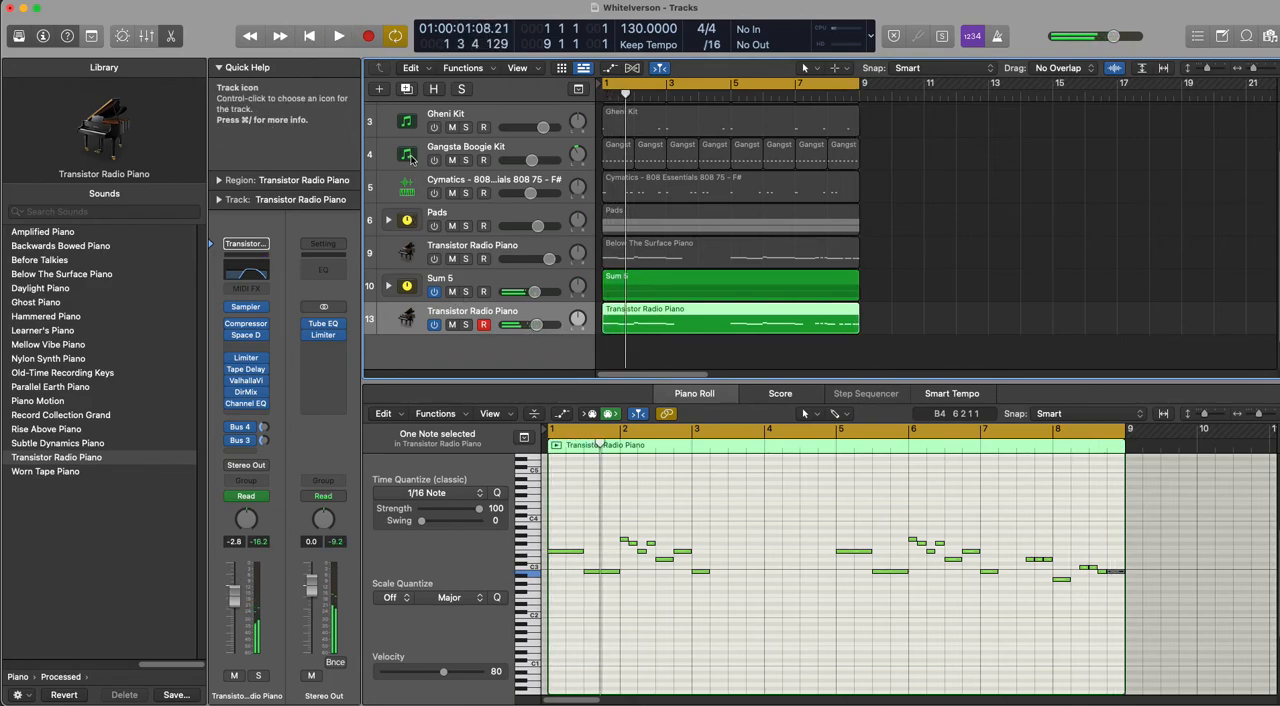
Step: Find Cymatics - 808 Essentials 808 75 - F#.wav in the bookmarked Samples folder and load it on a new Quick Sampler track
click(624, 193)
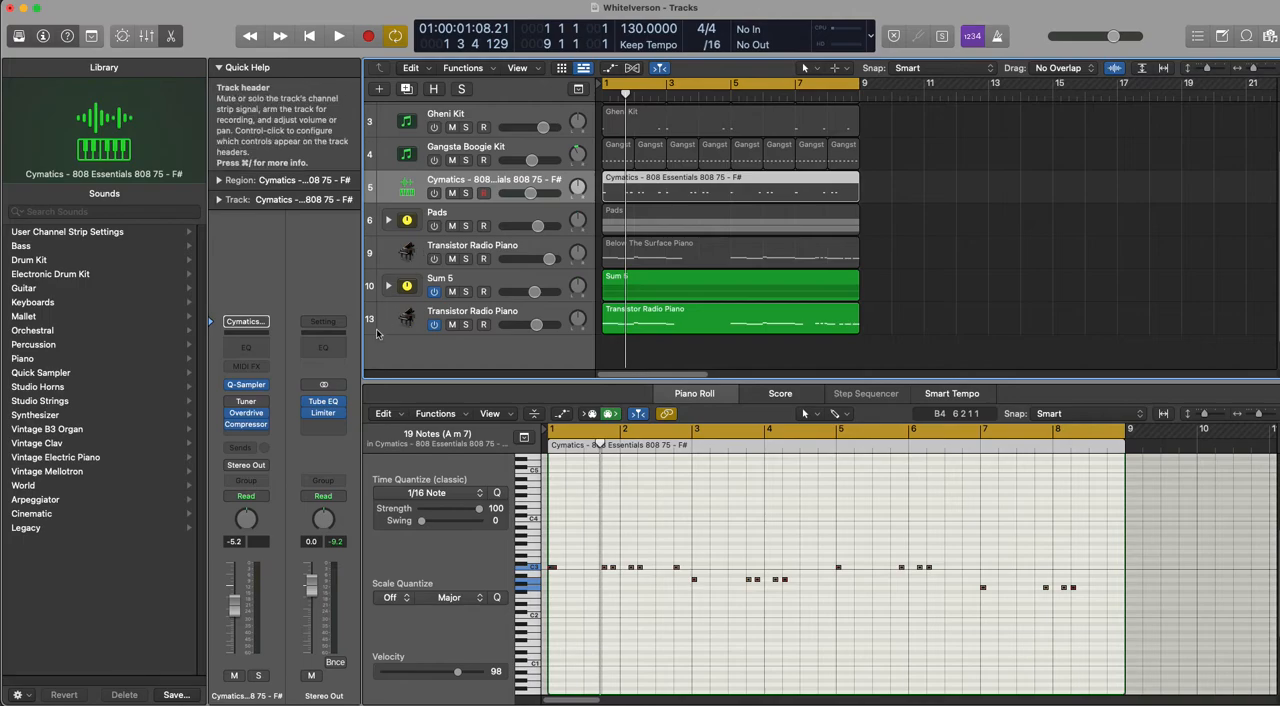
key(f)
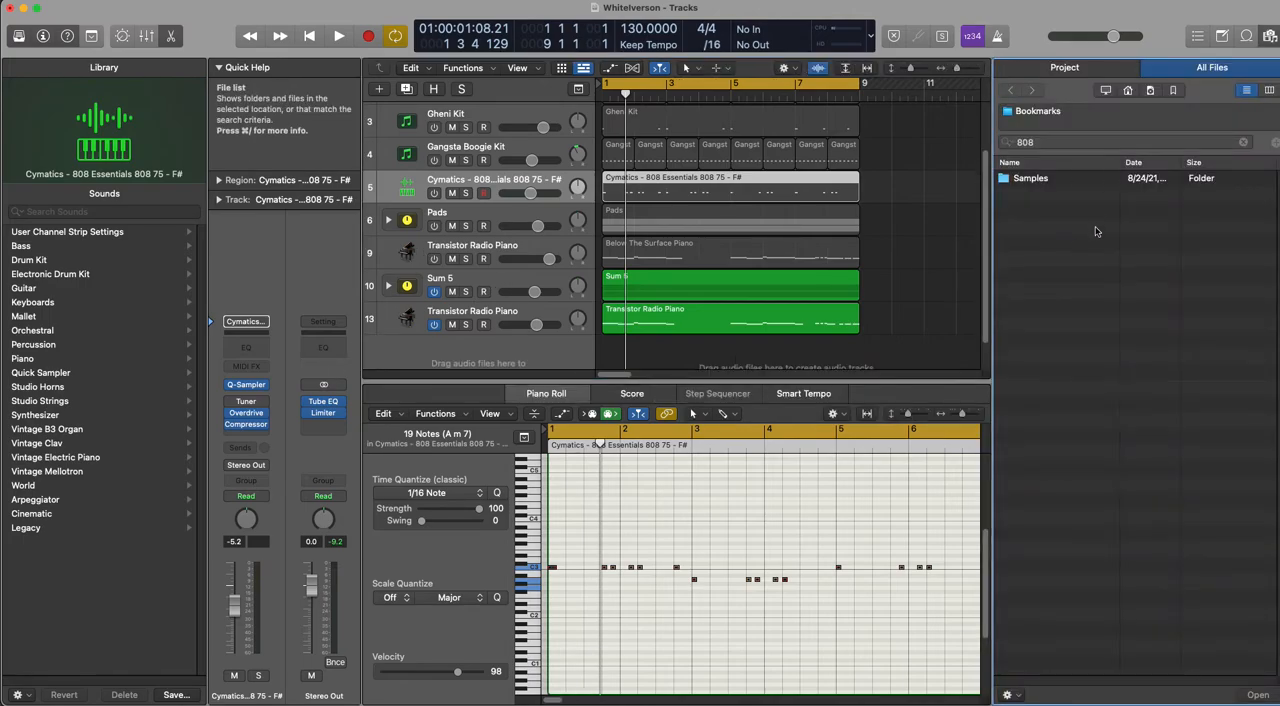
double_click(1030, 178)
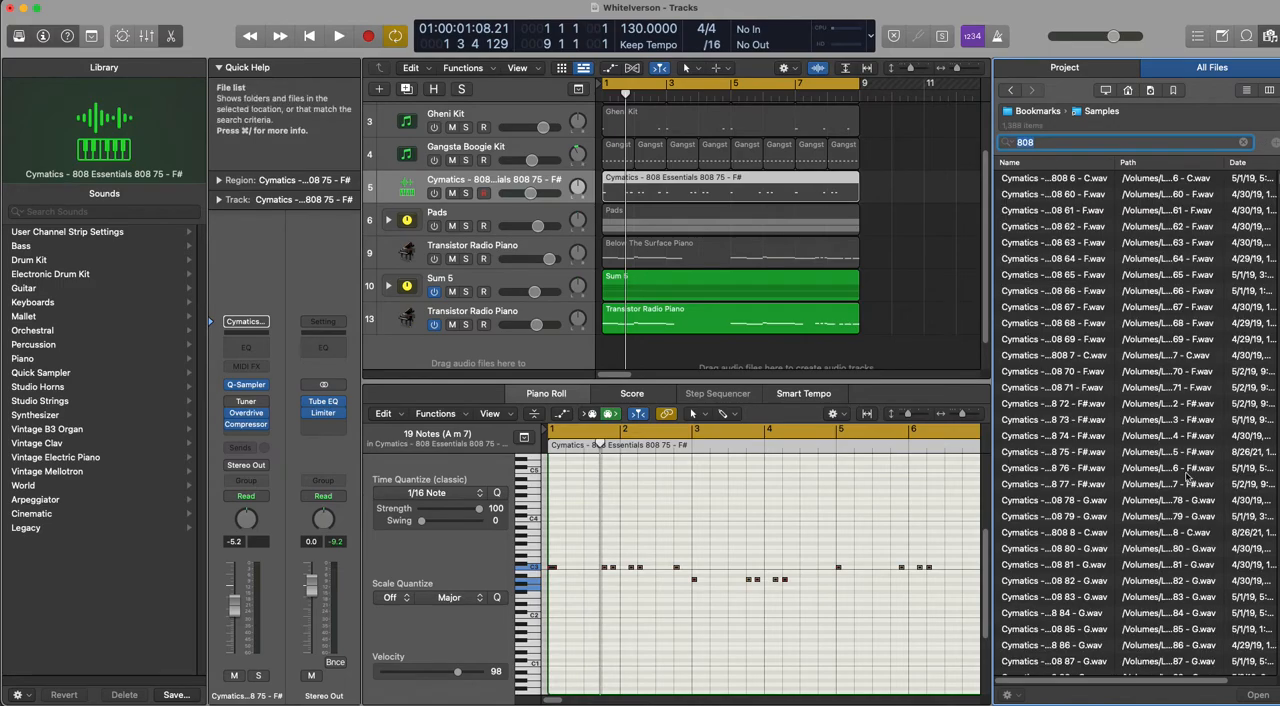
click(1043, 357)
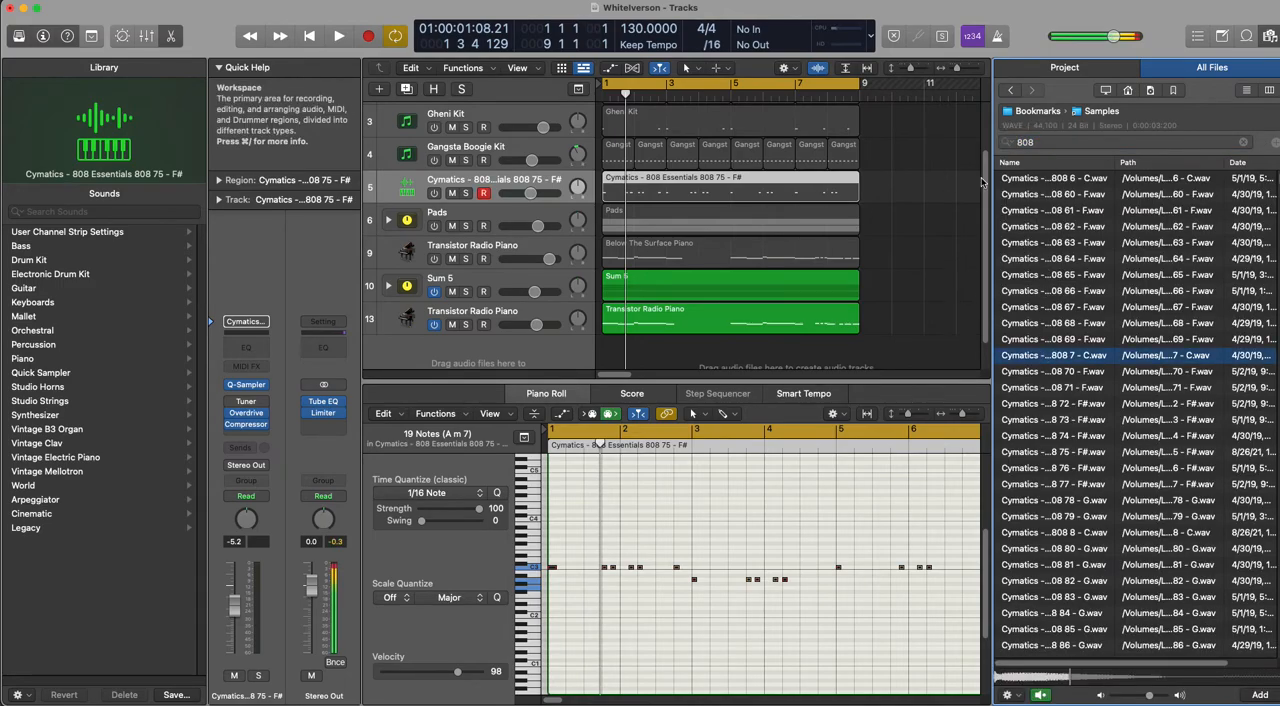
text(ff)
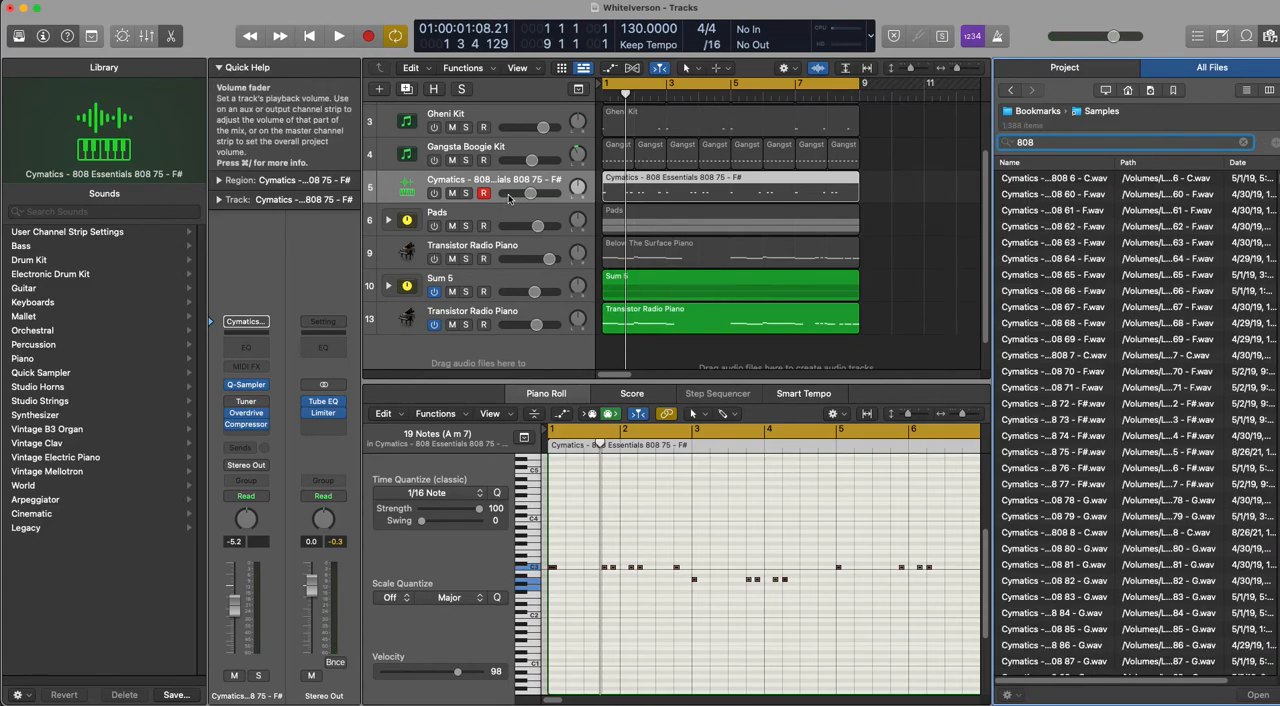
click(1066, 455)
drag(1066, 455, 497, 262)
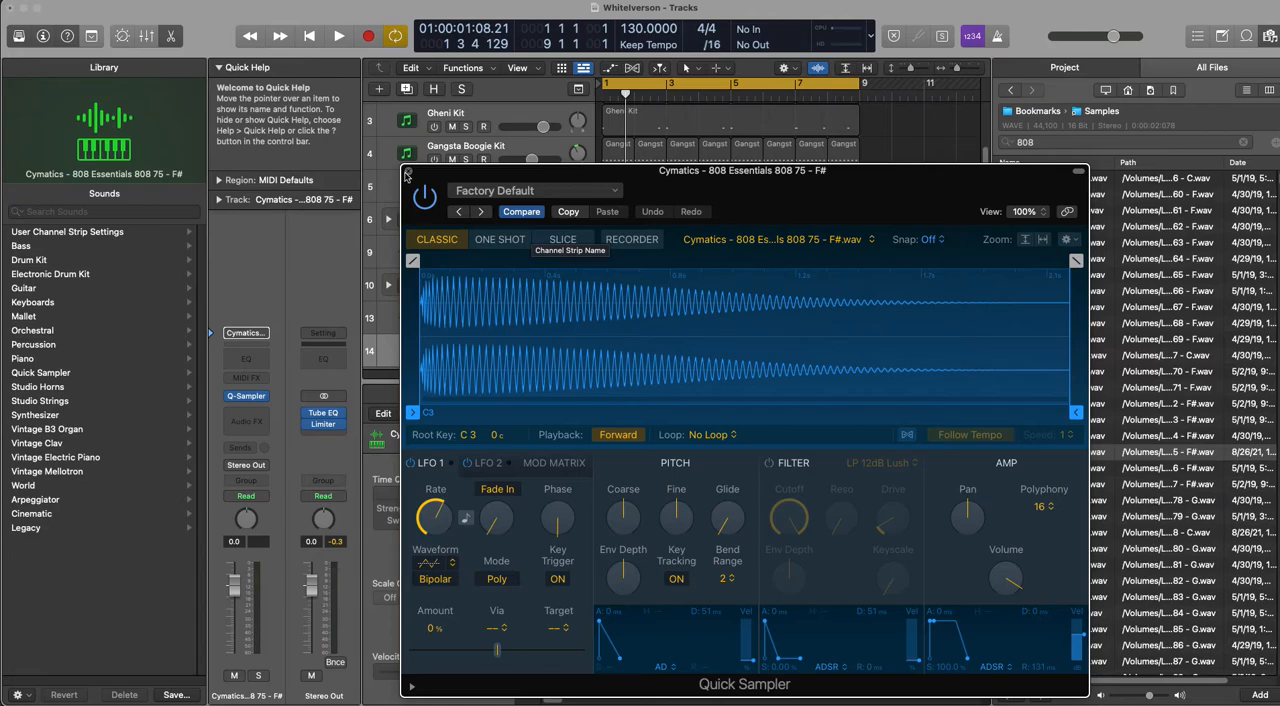
Step: Set the Quick Sampler's coarse pitch to +6, polyphony to 1, and playback mode to One Shot, then close it
click(407, 172)
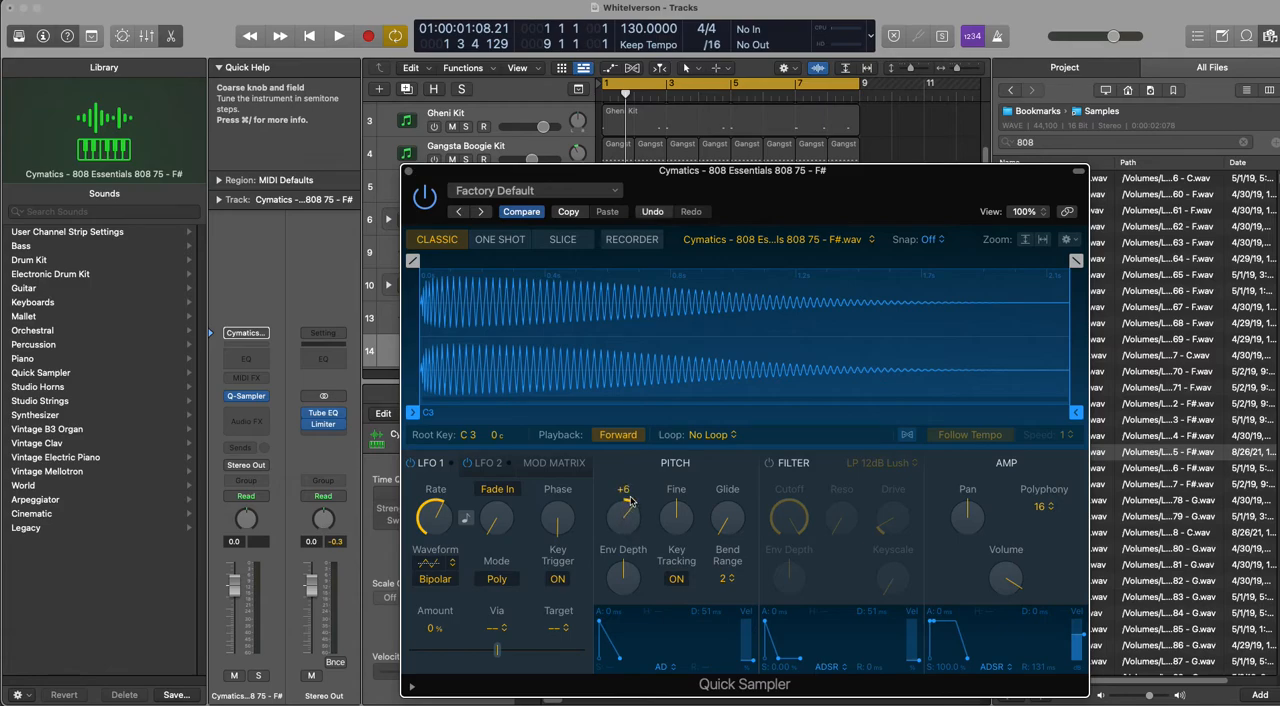
click(1040, 506)
click(1031, 392)
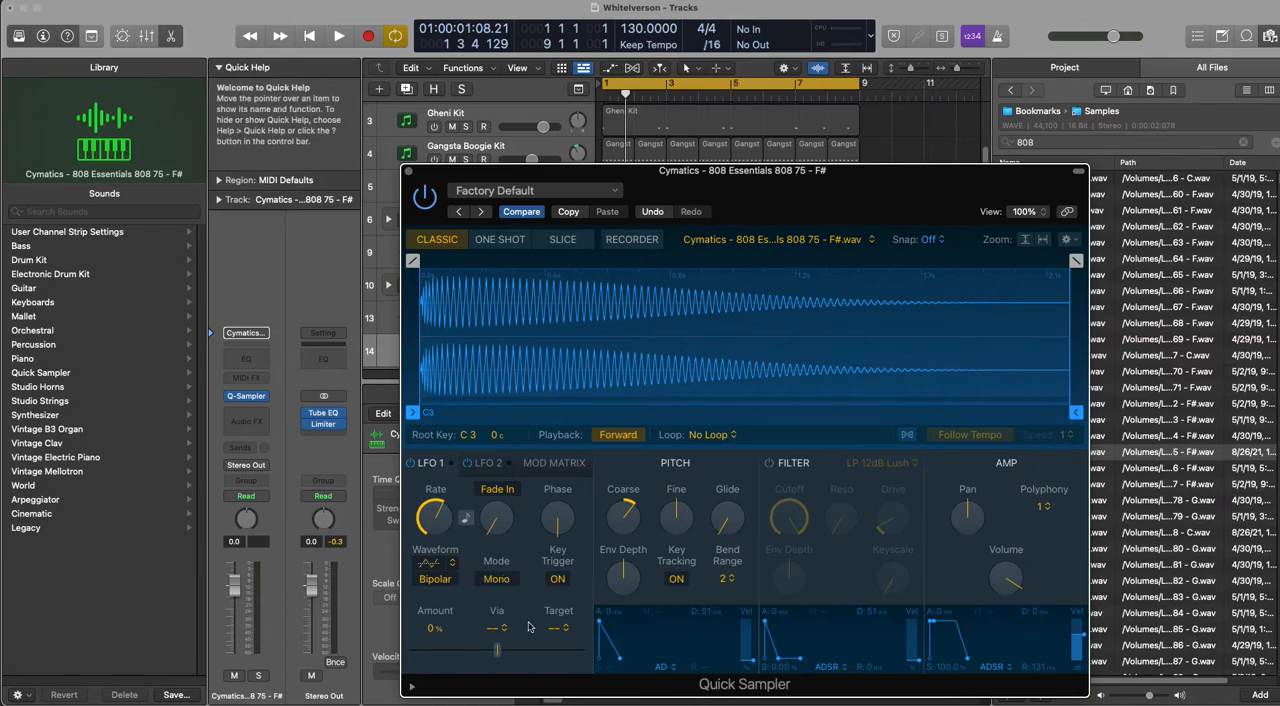
click(500, 239)
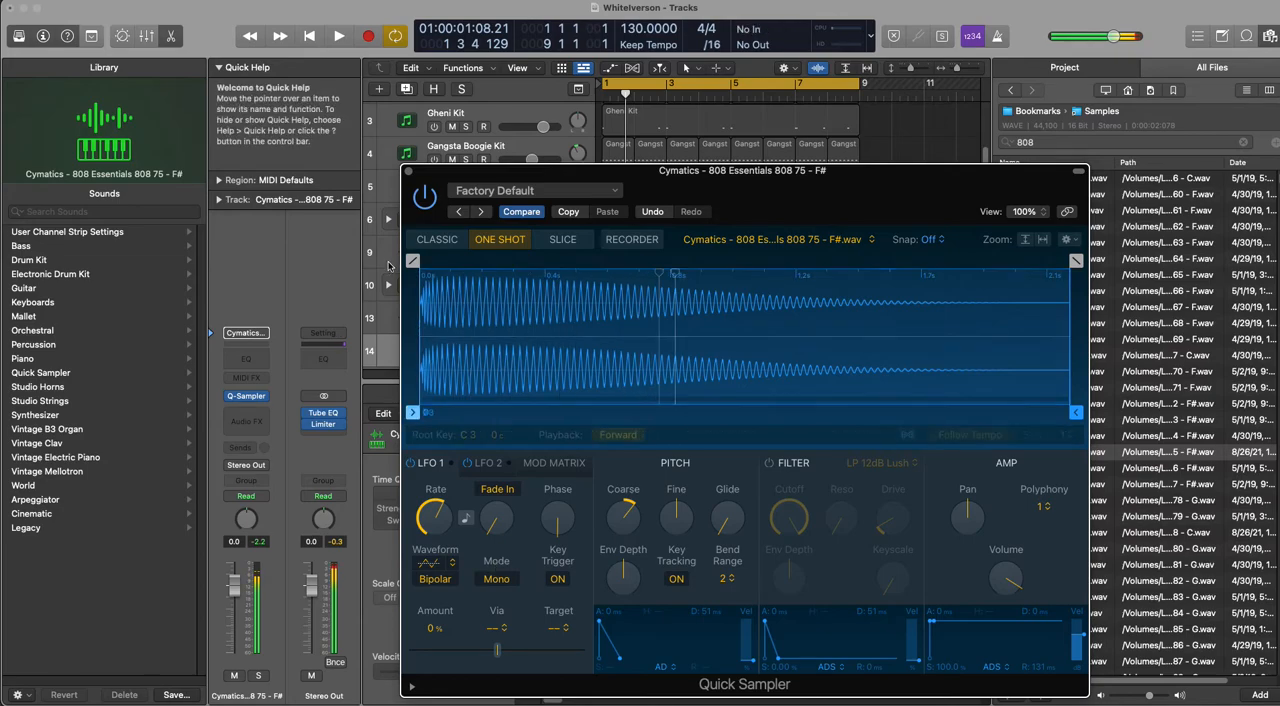
click(408, 171)
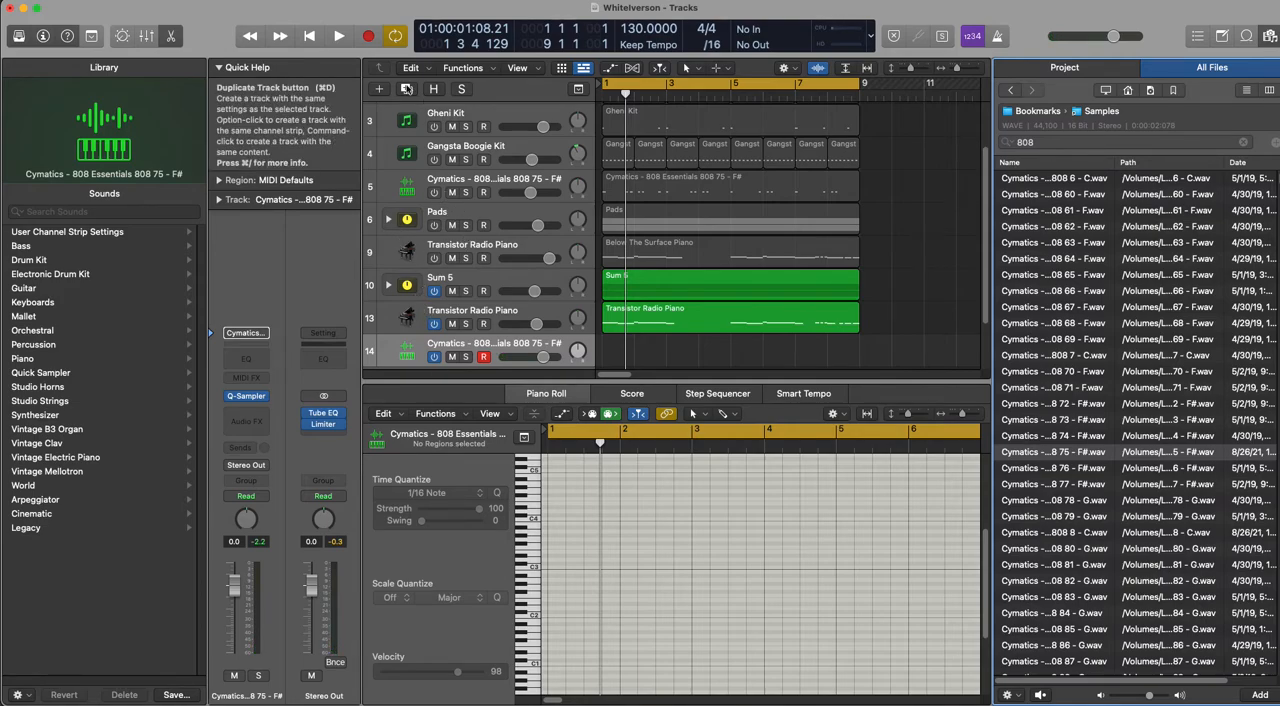
Step: Record an eight-bar 808 line on the new Cymatics track and raise its notes in bars 3 and 4 to B1
click(368, 37)
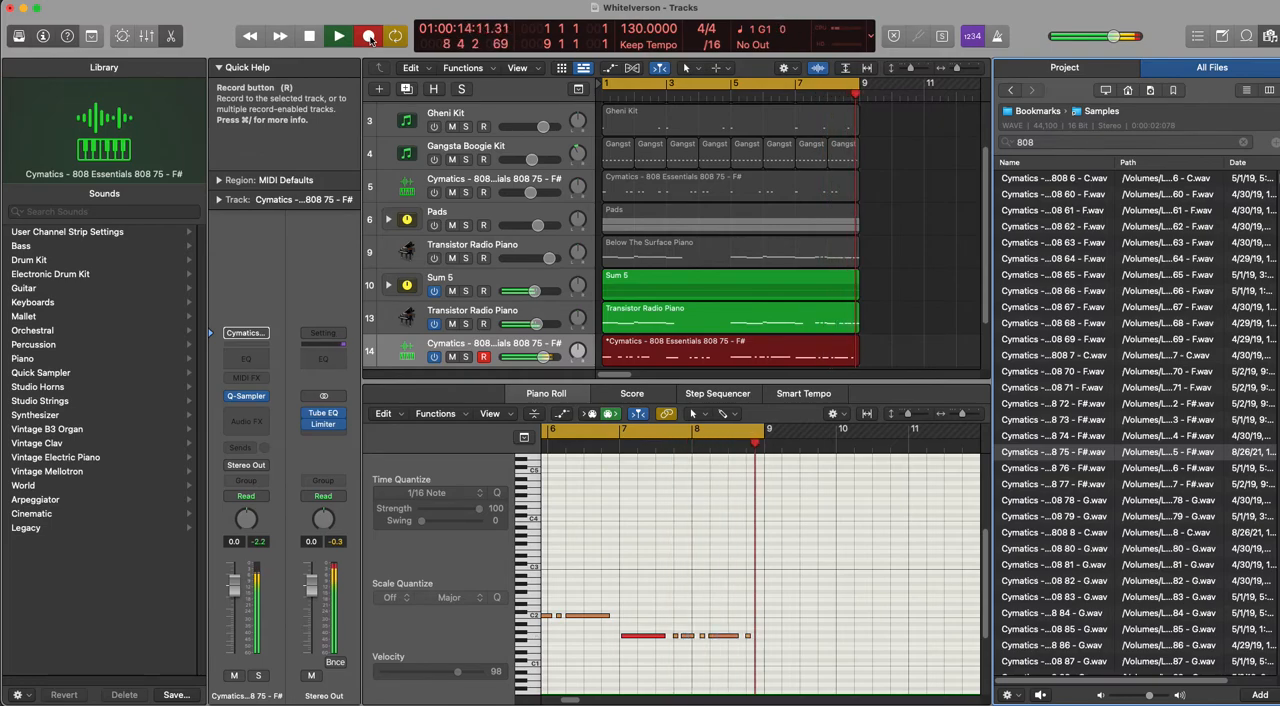
key(space)
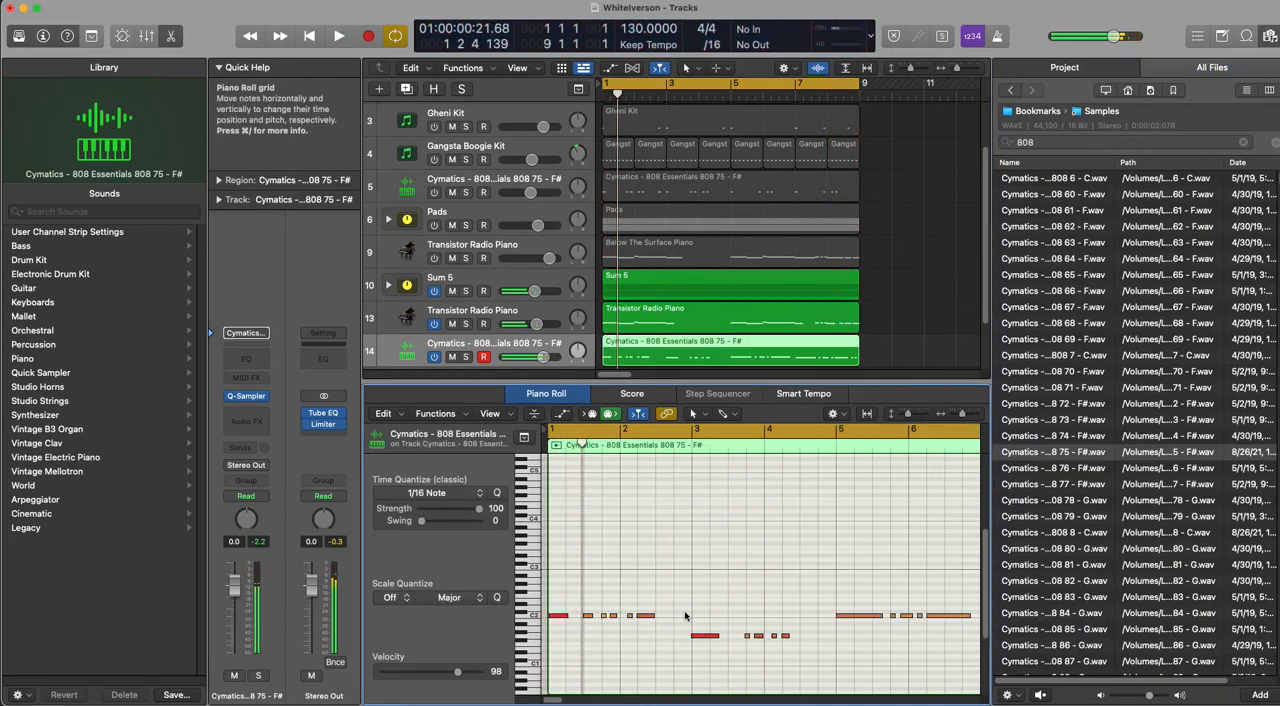
drag(694, 610, 775, 615)
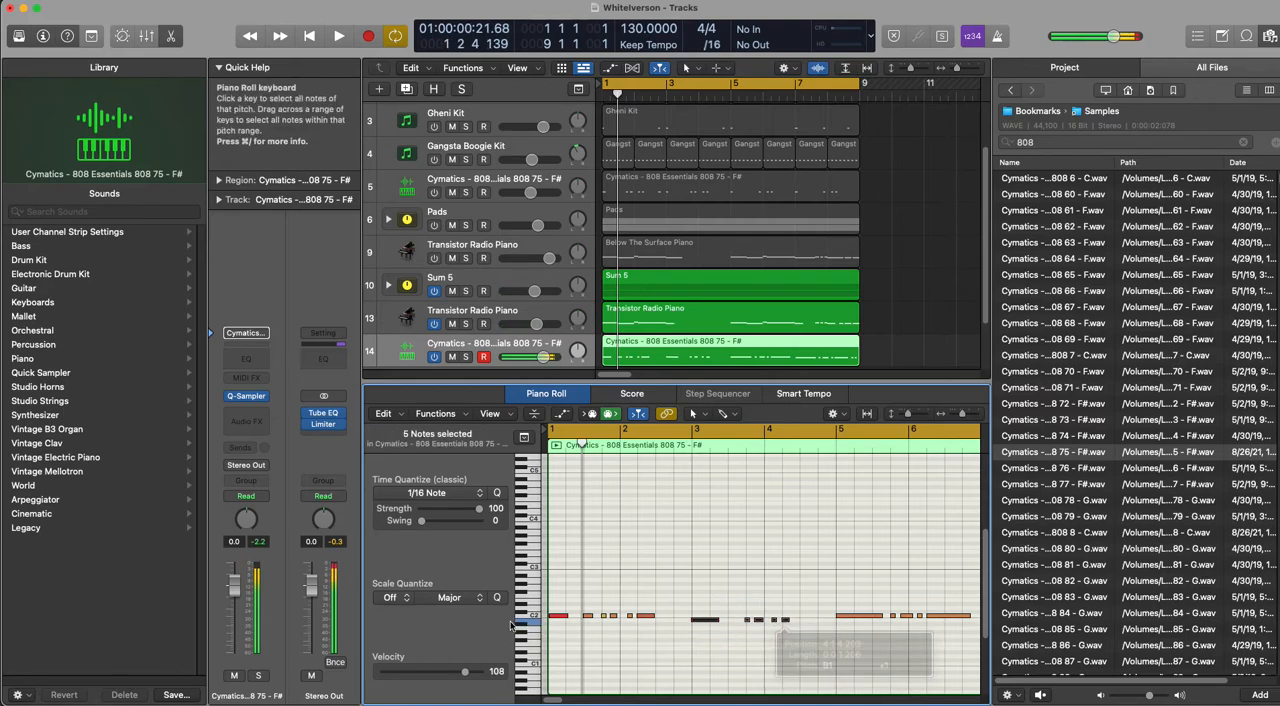
Step: Delete all the recorded notes in the 808 region, keeping the empty eight-bar region
drag(555, 595, 932, 656)
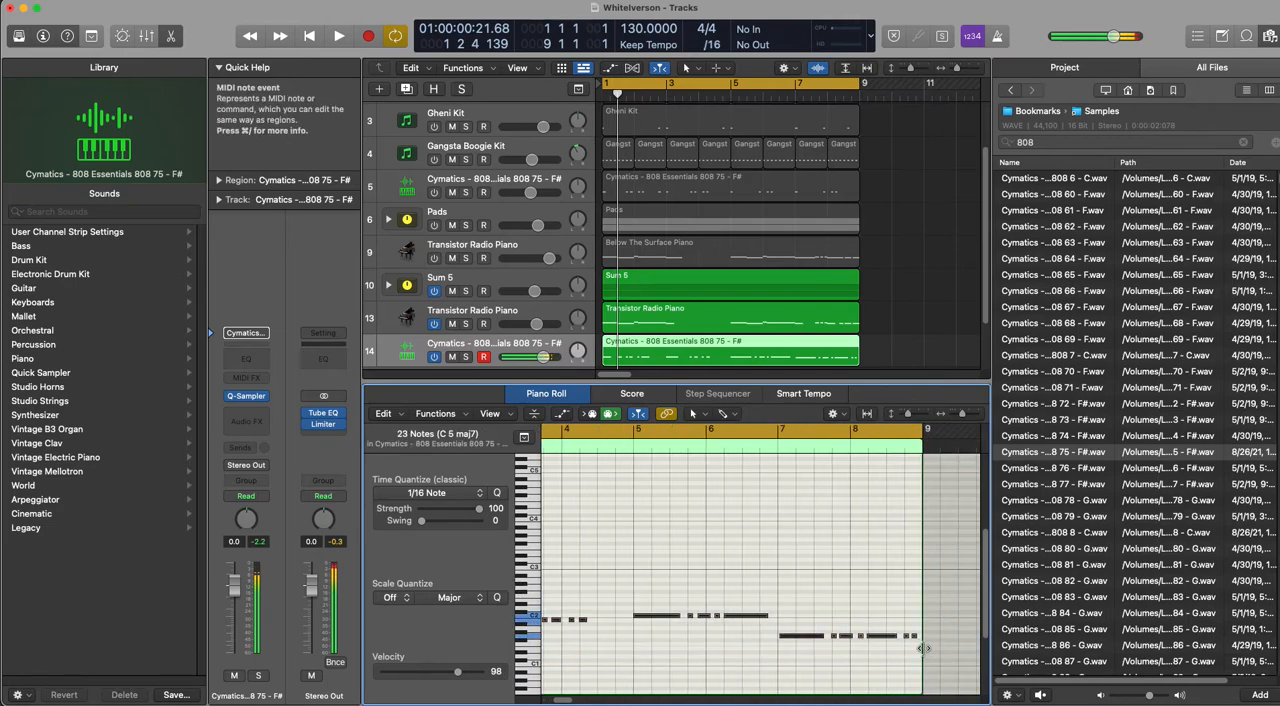
key(Delete)
scroll(750, 645, left, 5)
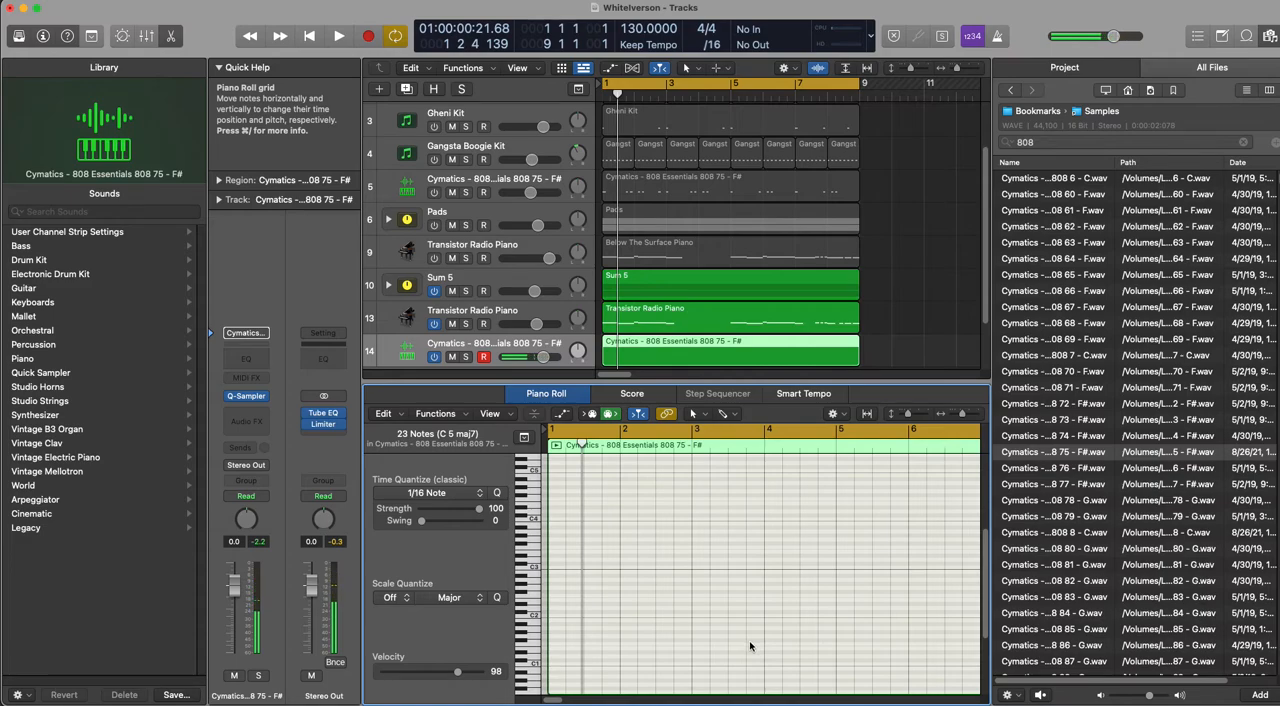
Step: Show the Musical Typing keyboard and audition 808 notes with it, switching between the C2 and C1 octaves
key(super+k)
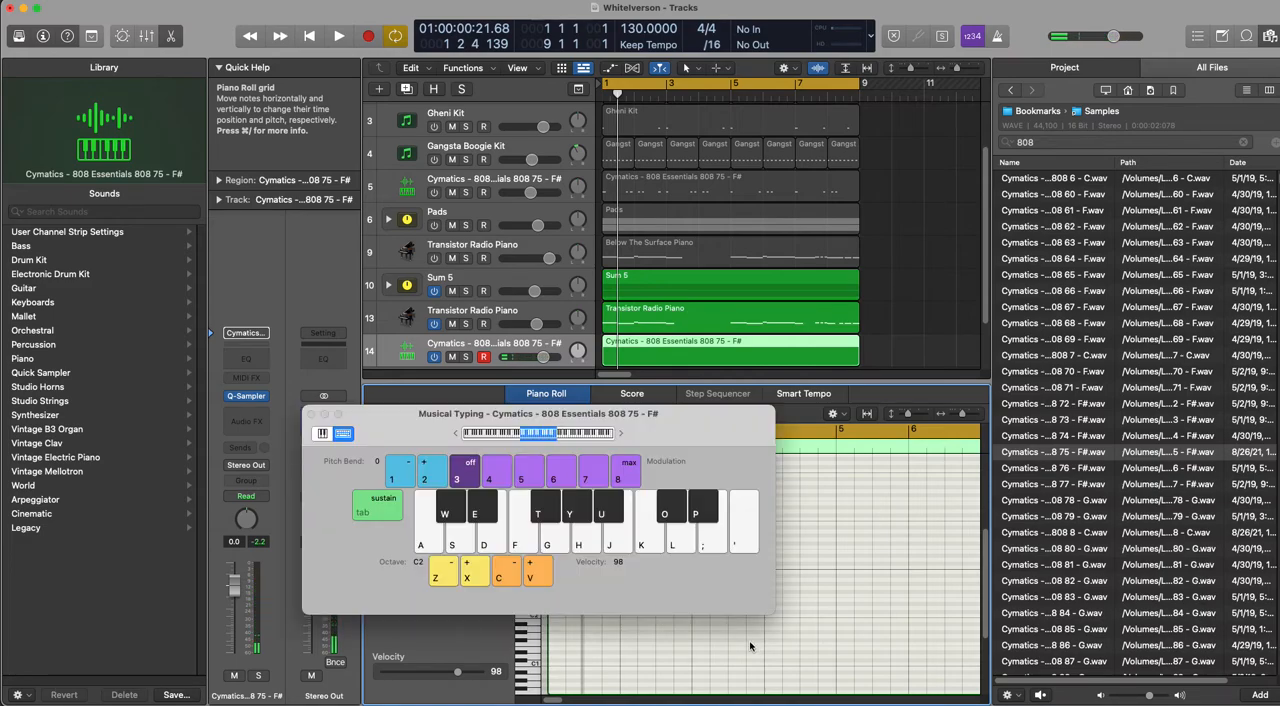
key(a)
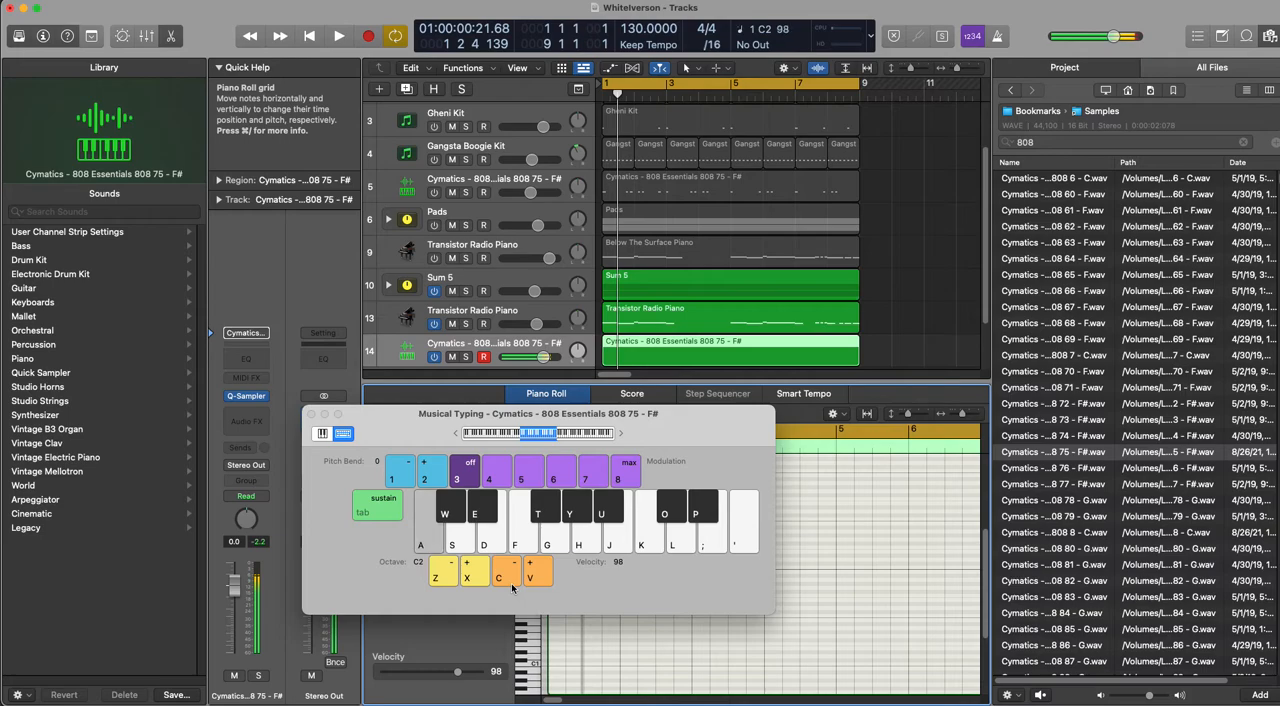
key(z)
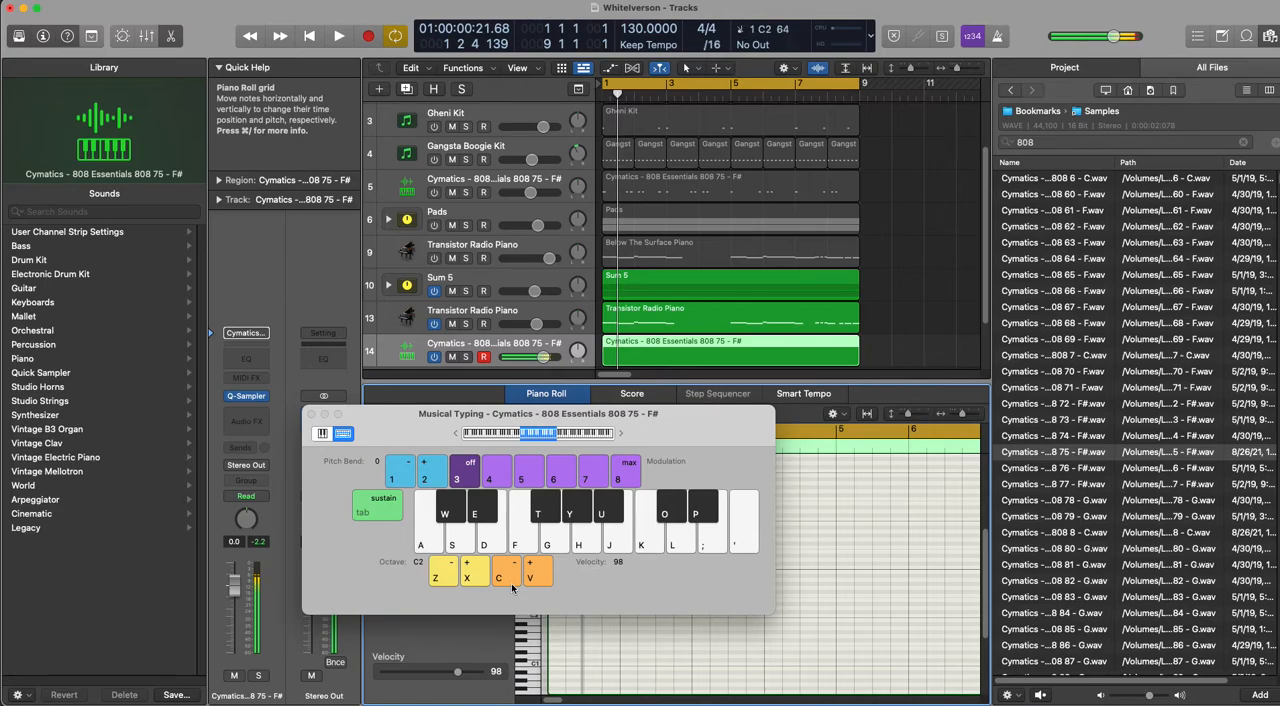
key(a)
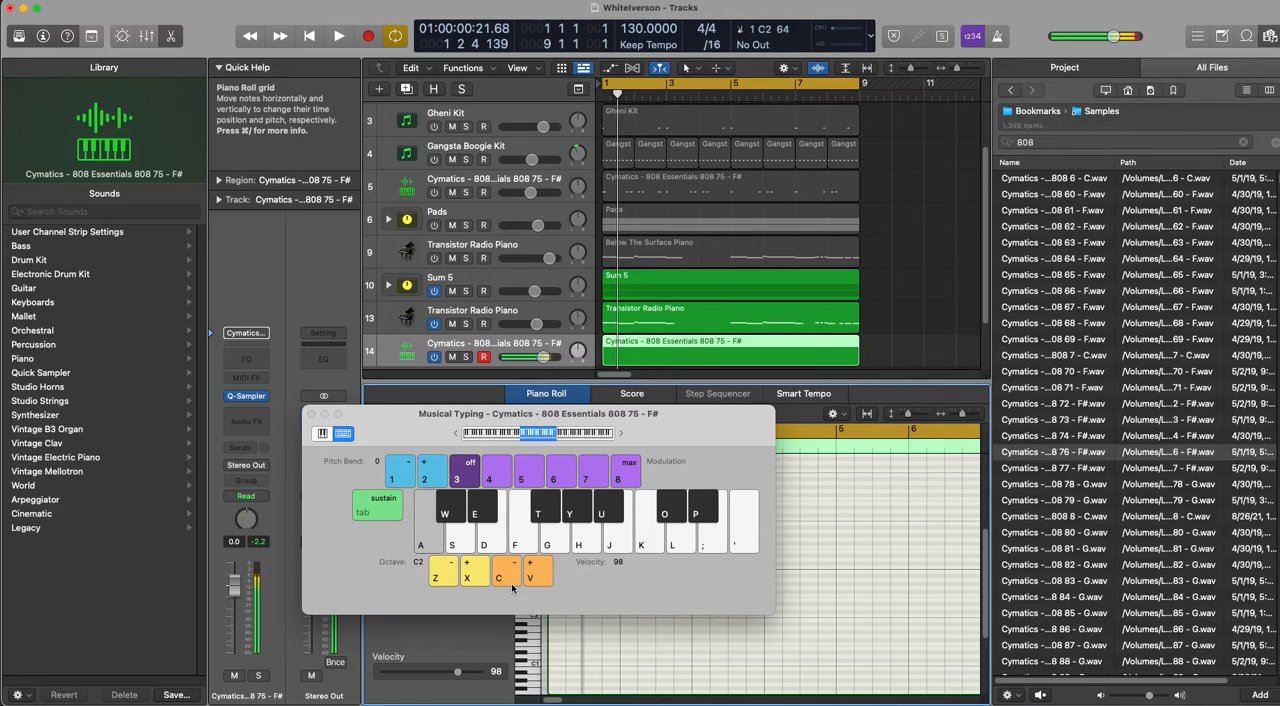
key(z)
key(l)
key(semicolon)
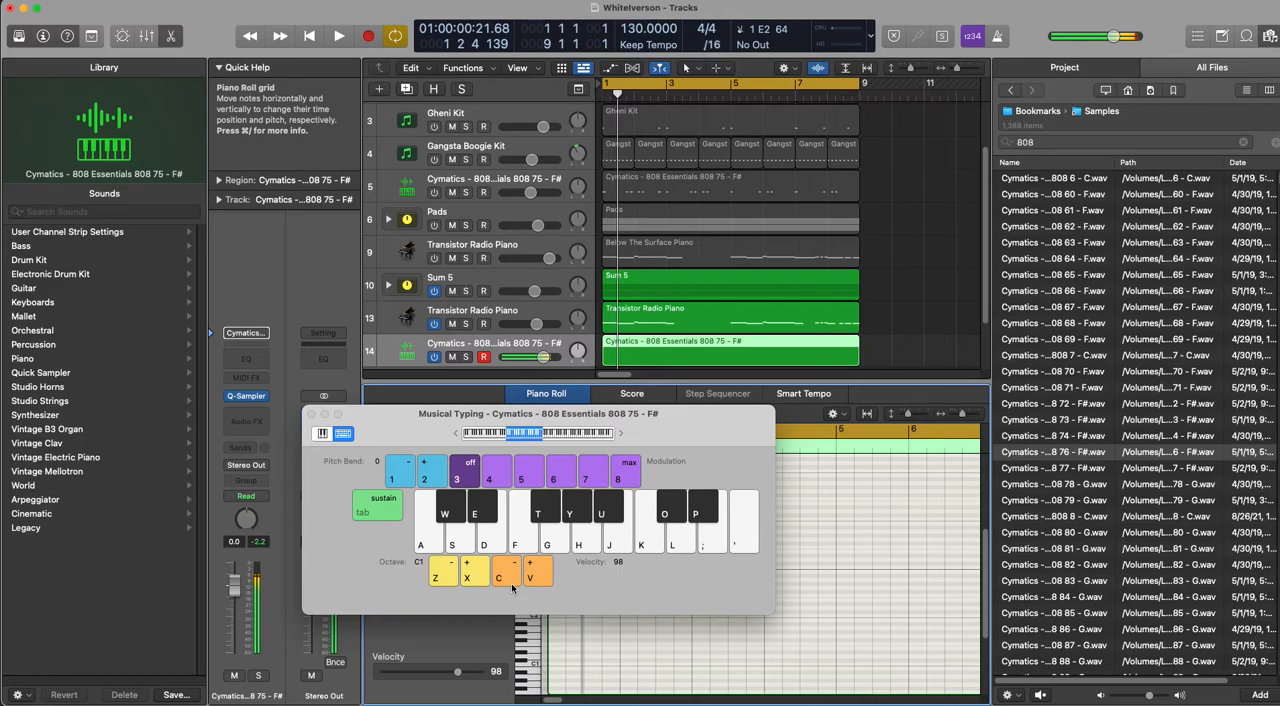
key(a)
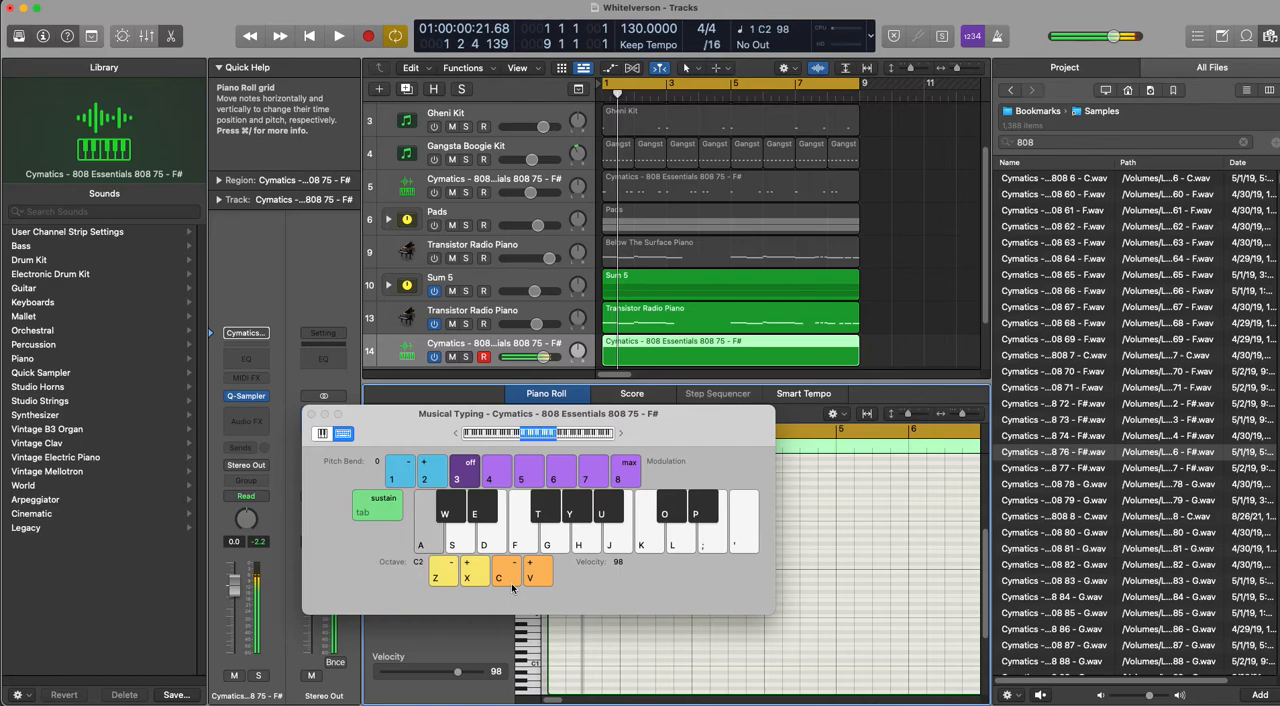
key(g)
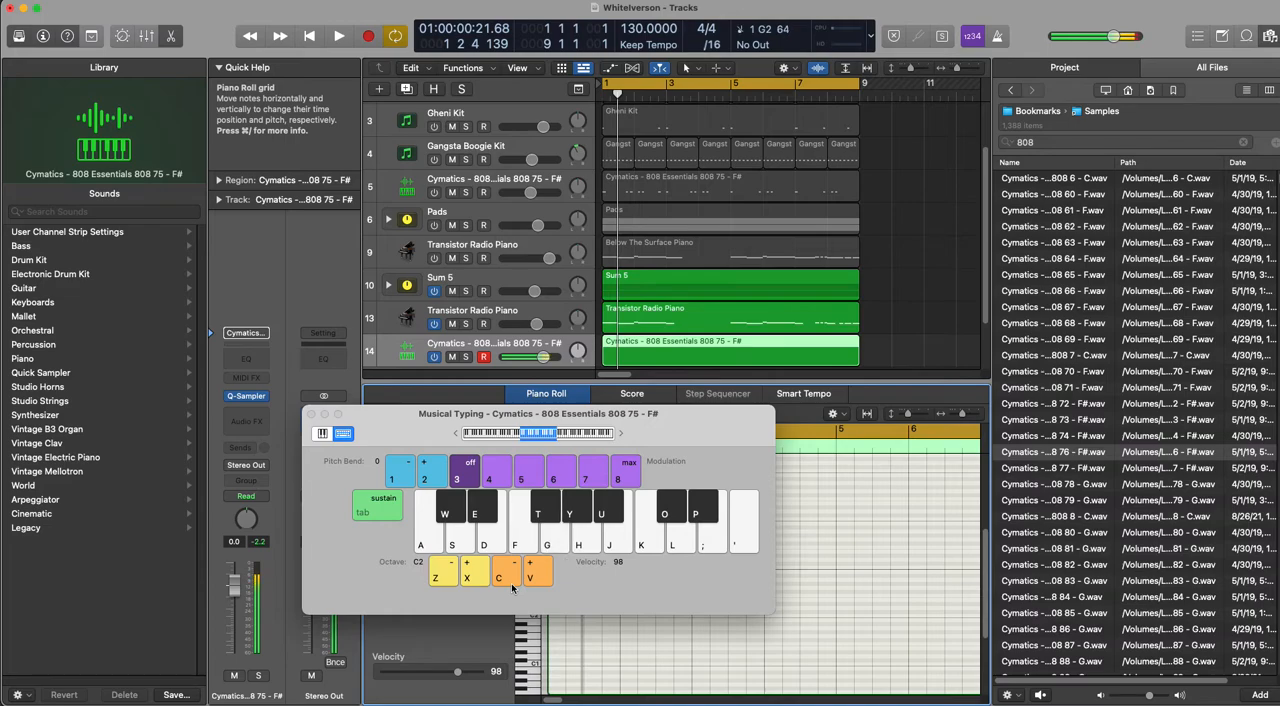
Step: Close Musical Typing, stop the brief recording, and delete the empty 808 region from track 14
click(312, 414)
key(r)
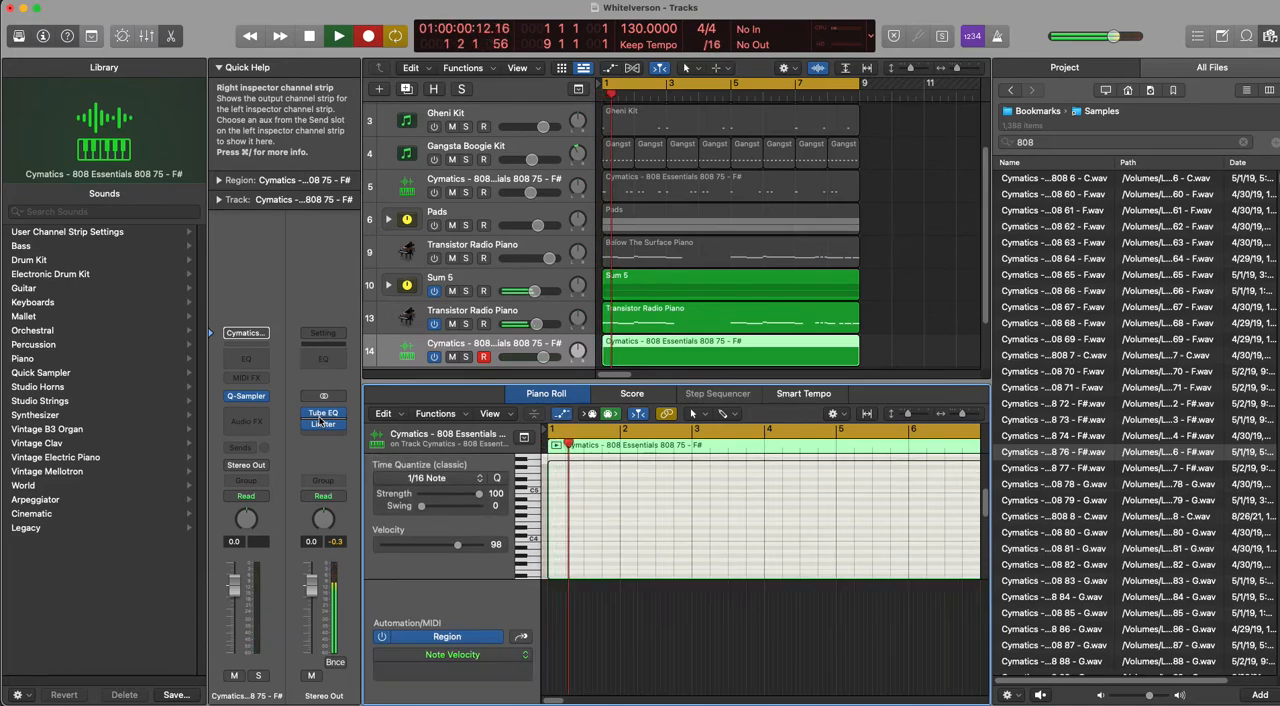
key(space)
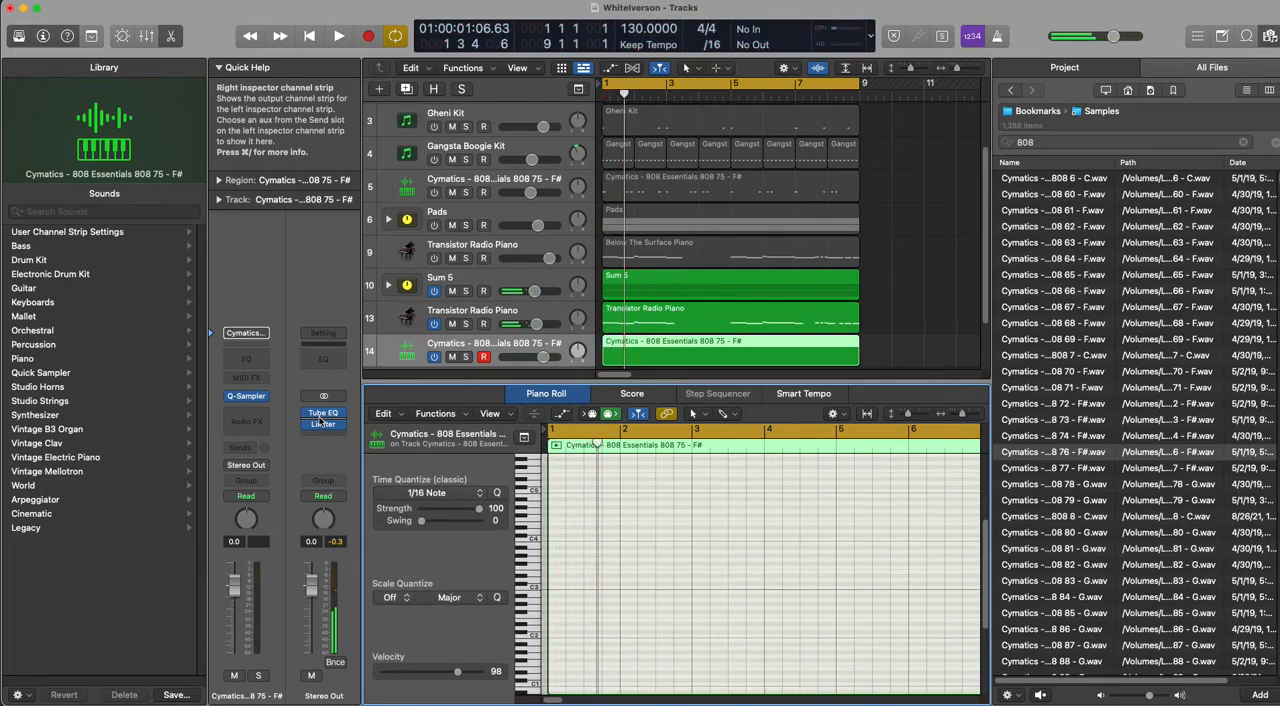
click(643, 349)
key(Delete)
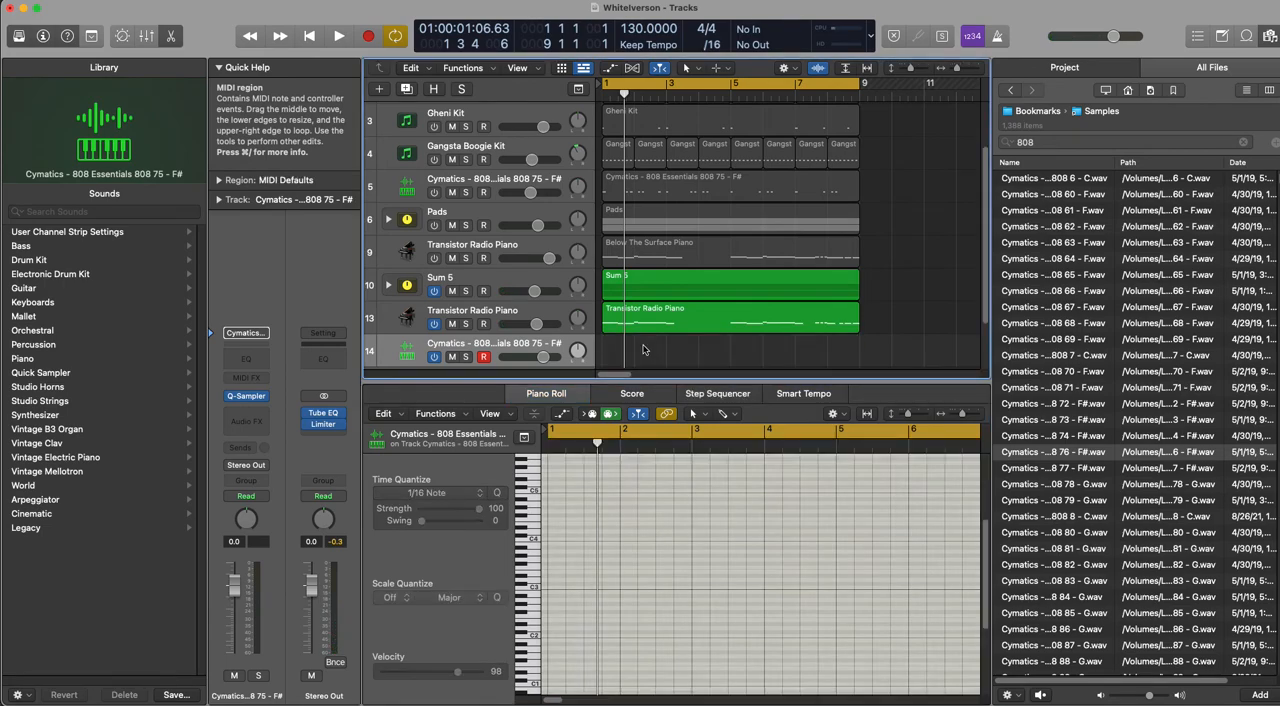
Step: Try recording a new 808 line using C2 notes in bars 1–2 and E2 notes from bar 3, and discard the take
key(r)
key(super+k)
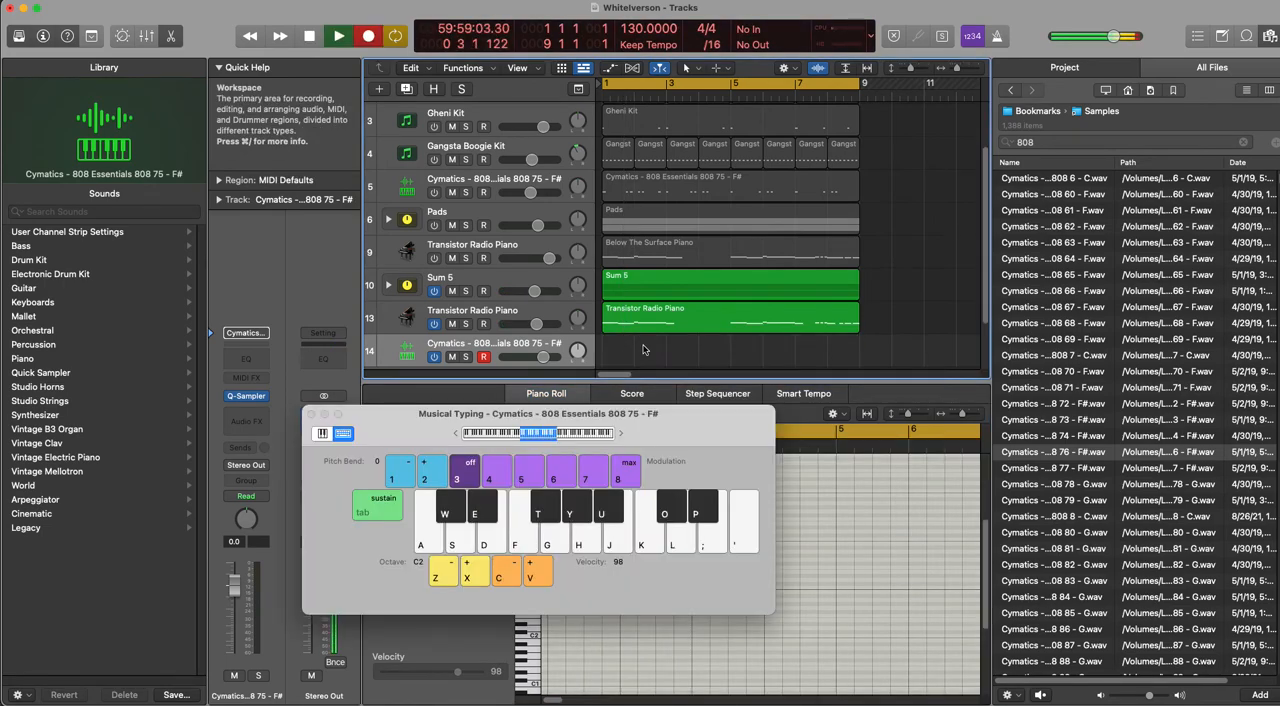
key(a)
key(a)
key(a)
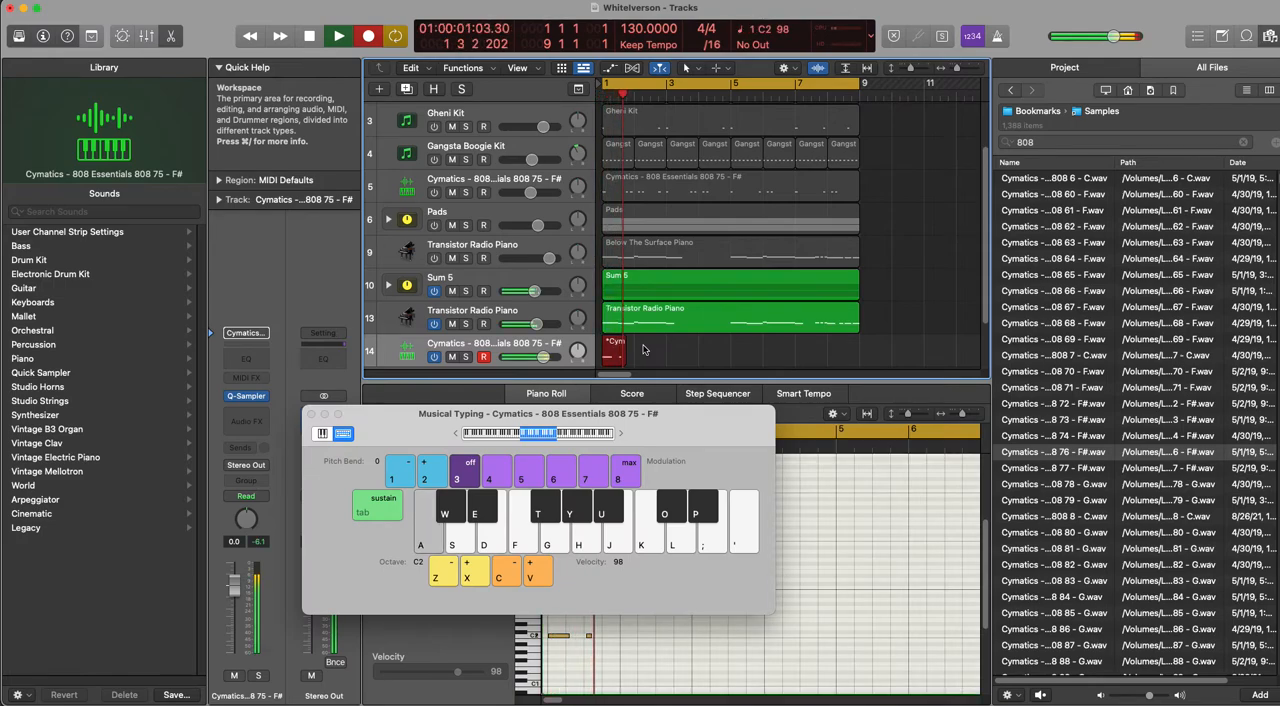
key(a)
key(z)
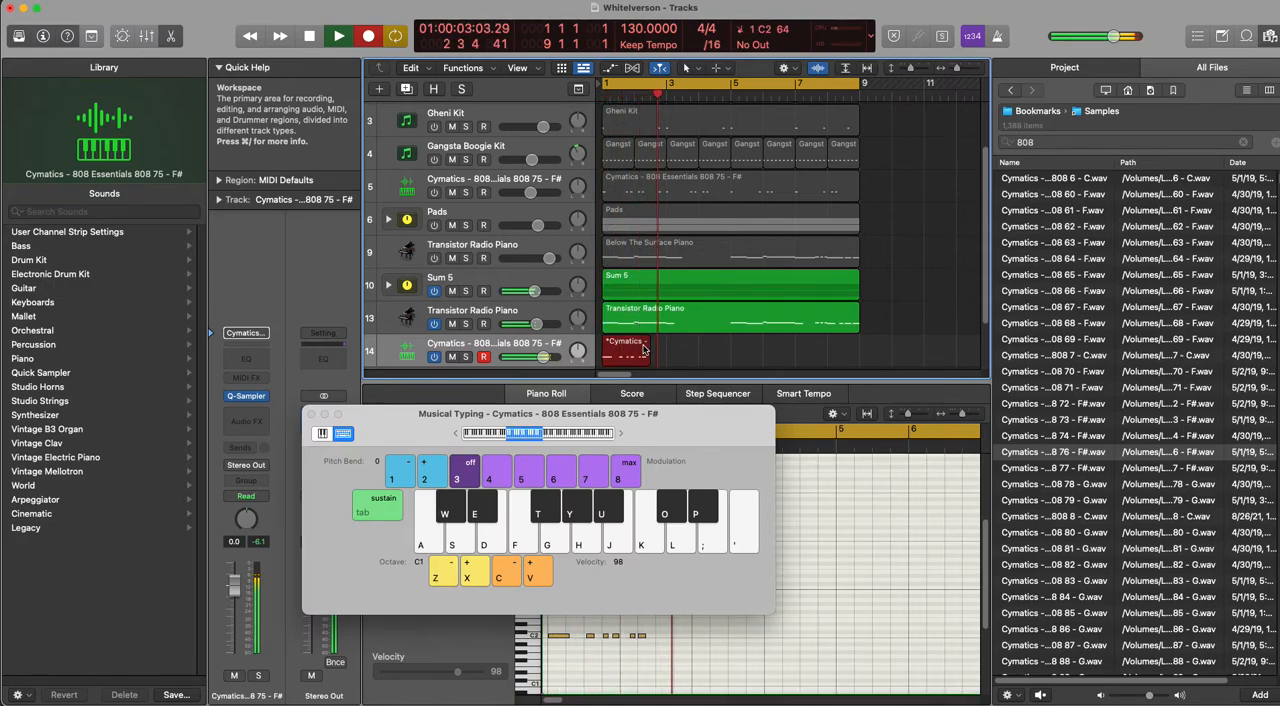
key(semicolon)
key(semicolon)
key(semicolon)
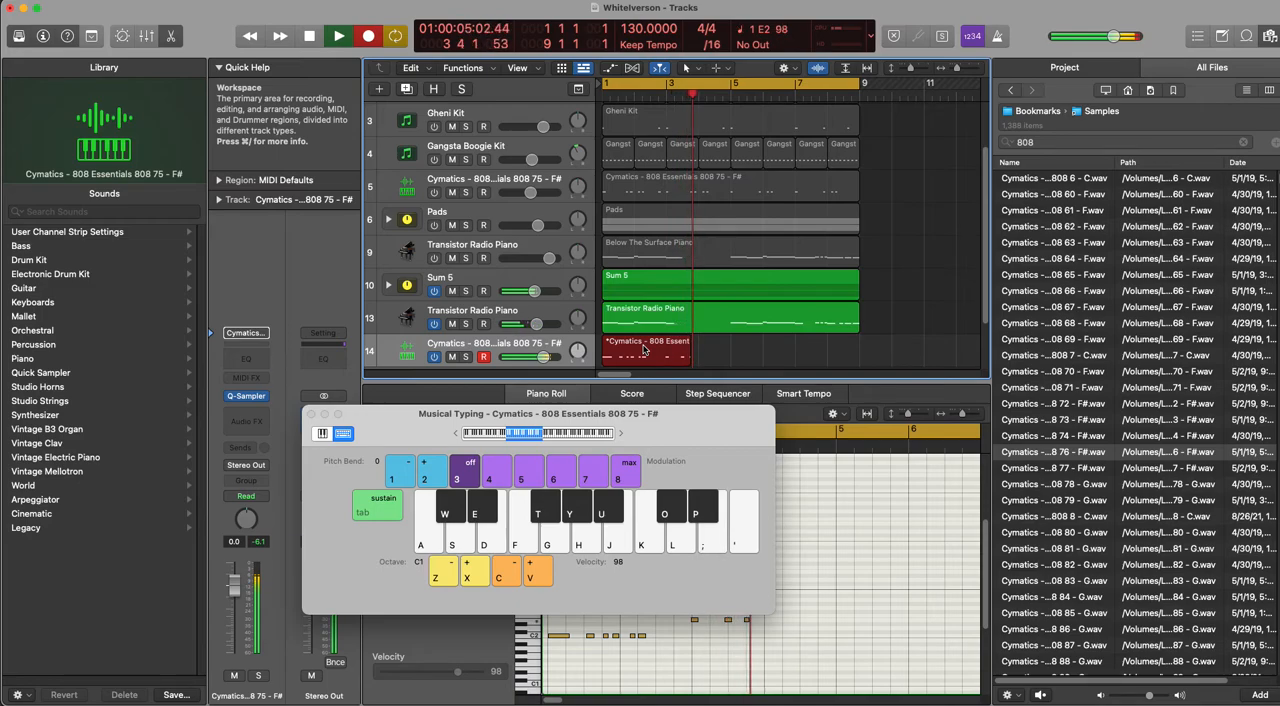
key(semicolon)
key(z)
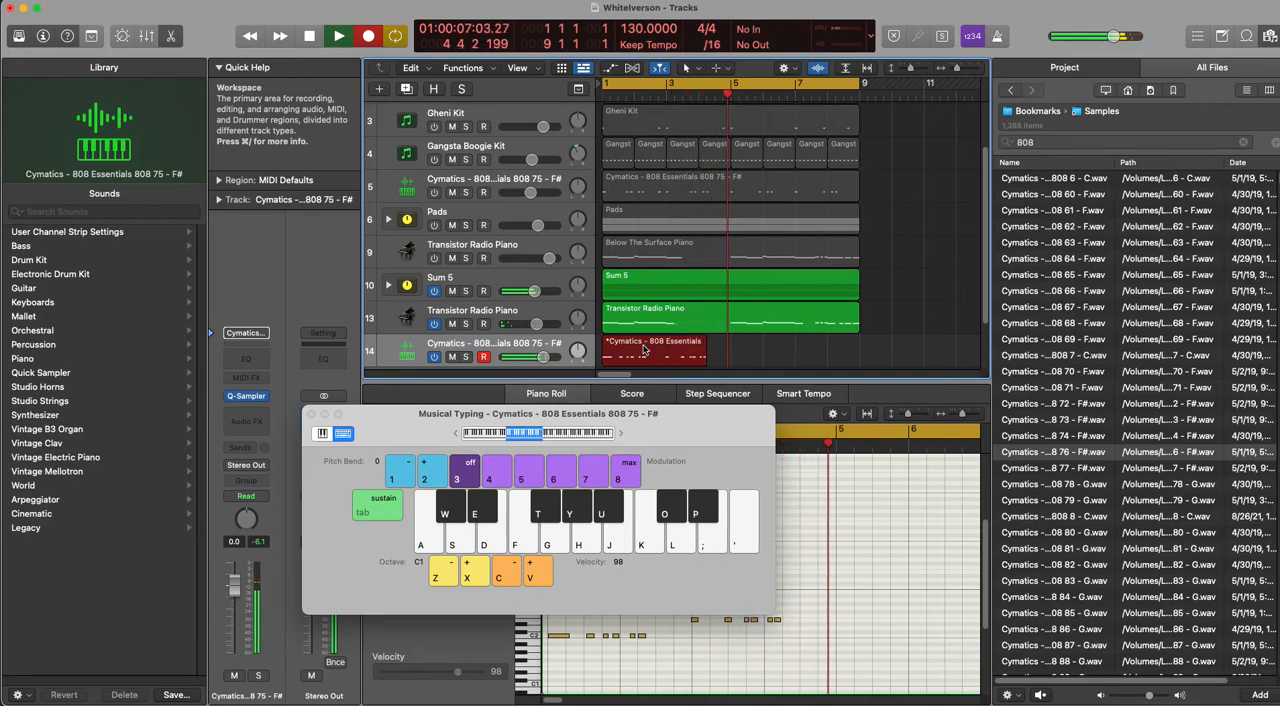
key(space)
key(Delete)
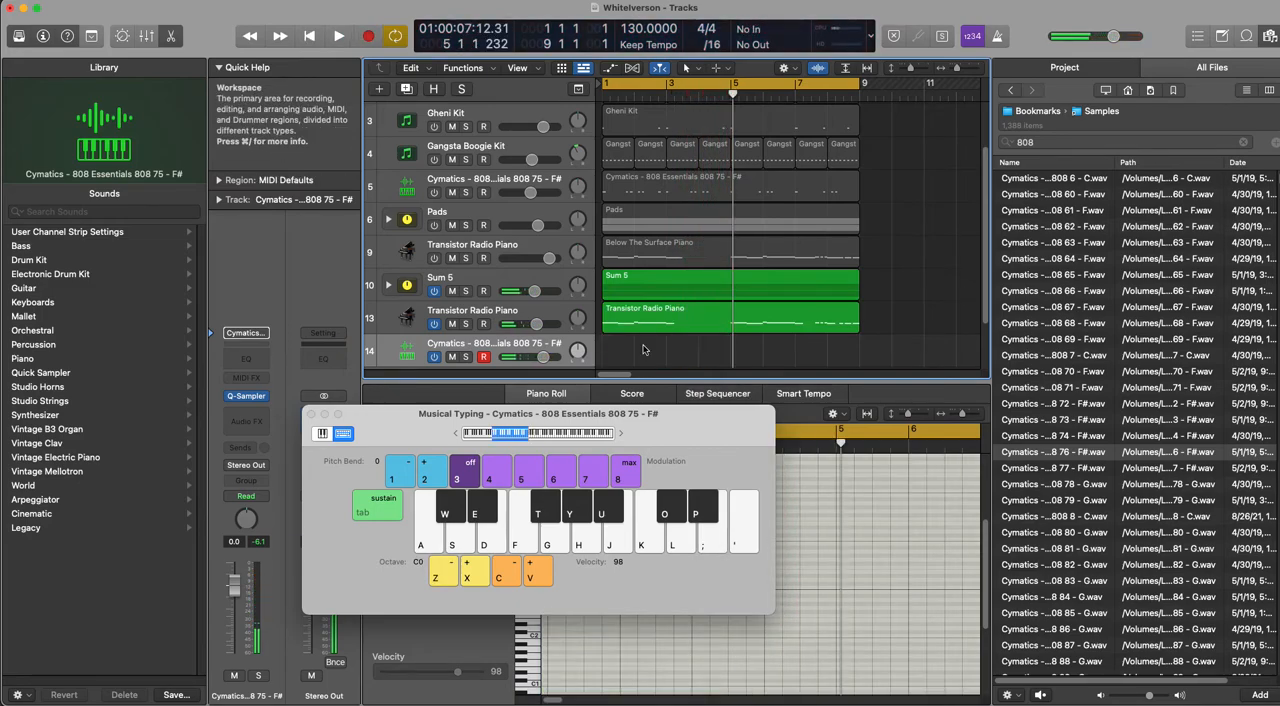
Step: Audition 808 notes with Musical Typing across the C0, C1 and C2 octaves to find the bass pitches
key(a)
key(x)
key(a)
key(x)
key(a)
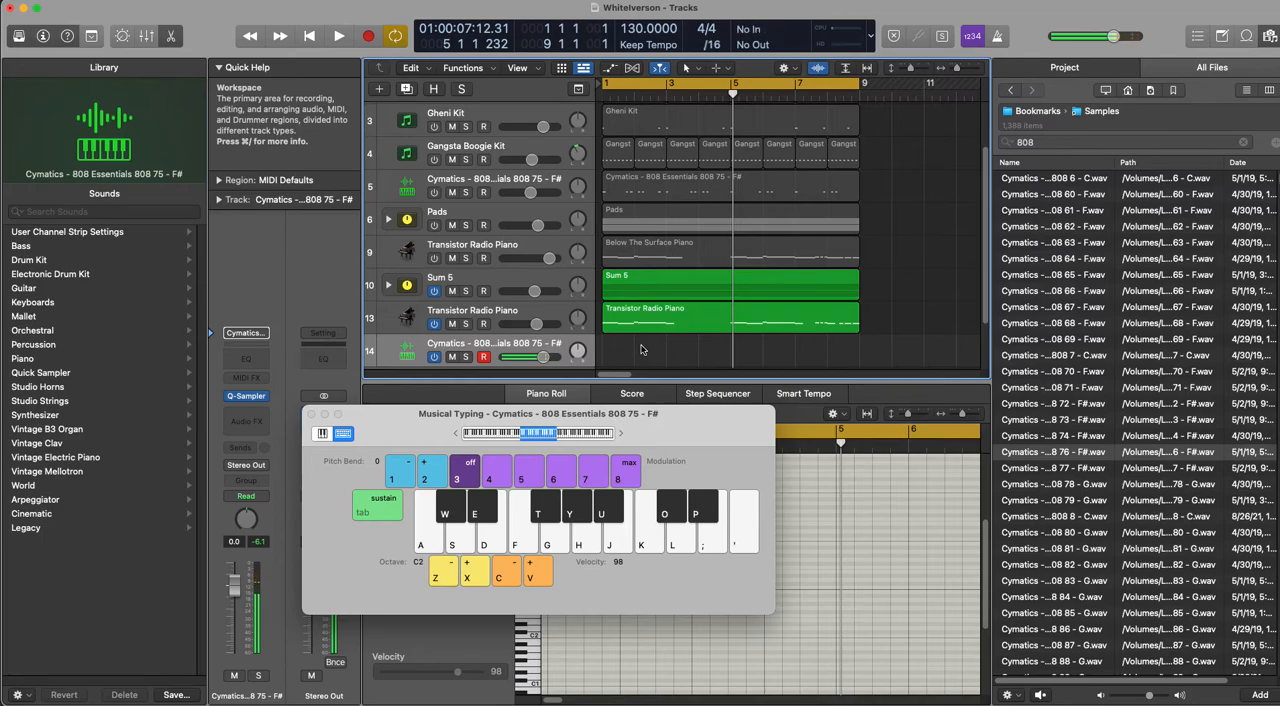
key(a)
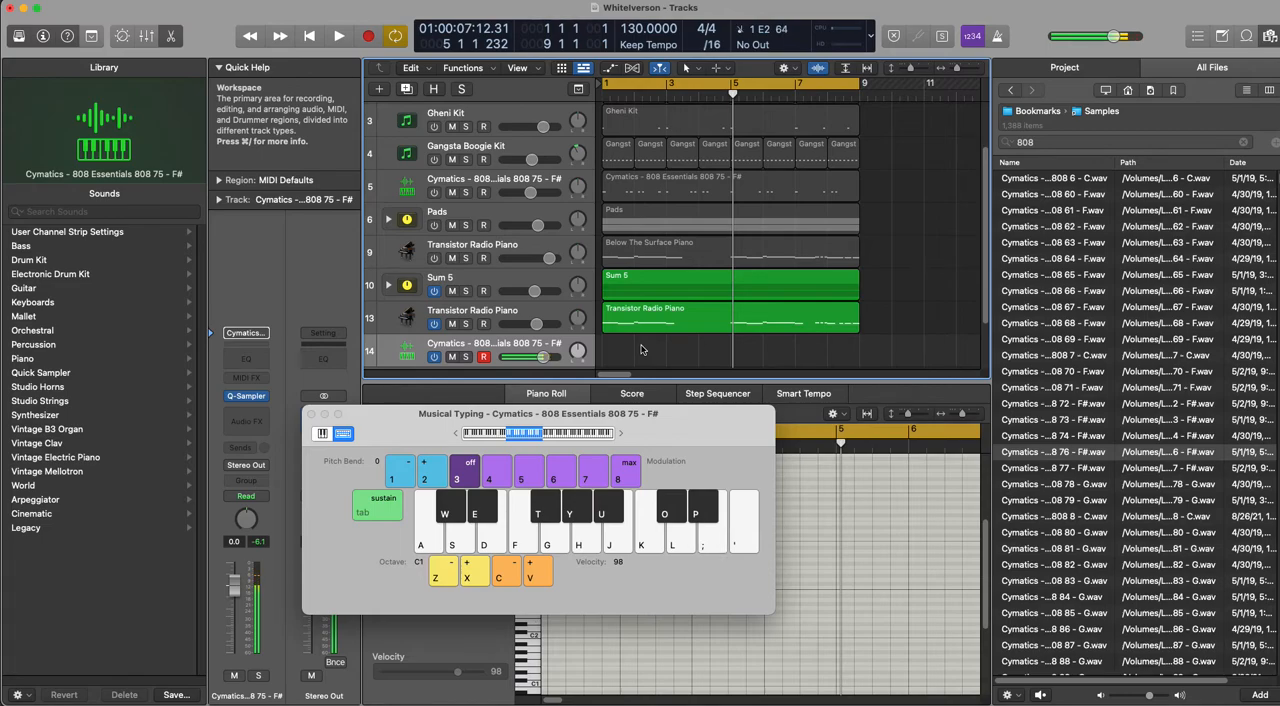
key(j)
key(a)
key(k)
key(z)
key(k)
key(k)
key(k)
key(k)
key(h)
key(x)
key(k)
key(k)
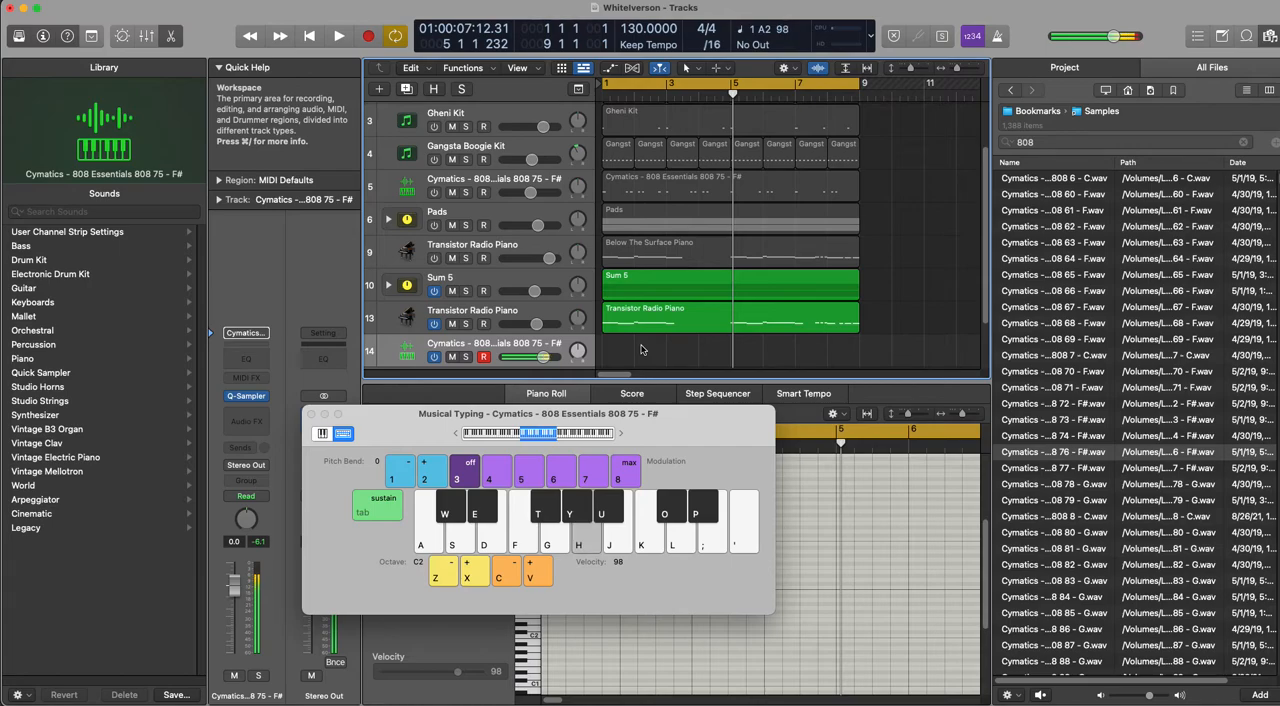
key(k)
key(k)
key(k)
key(k)
key(k)
key(k)
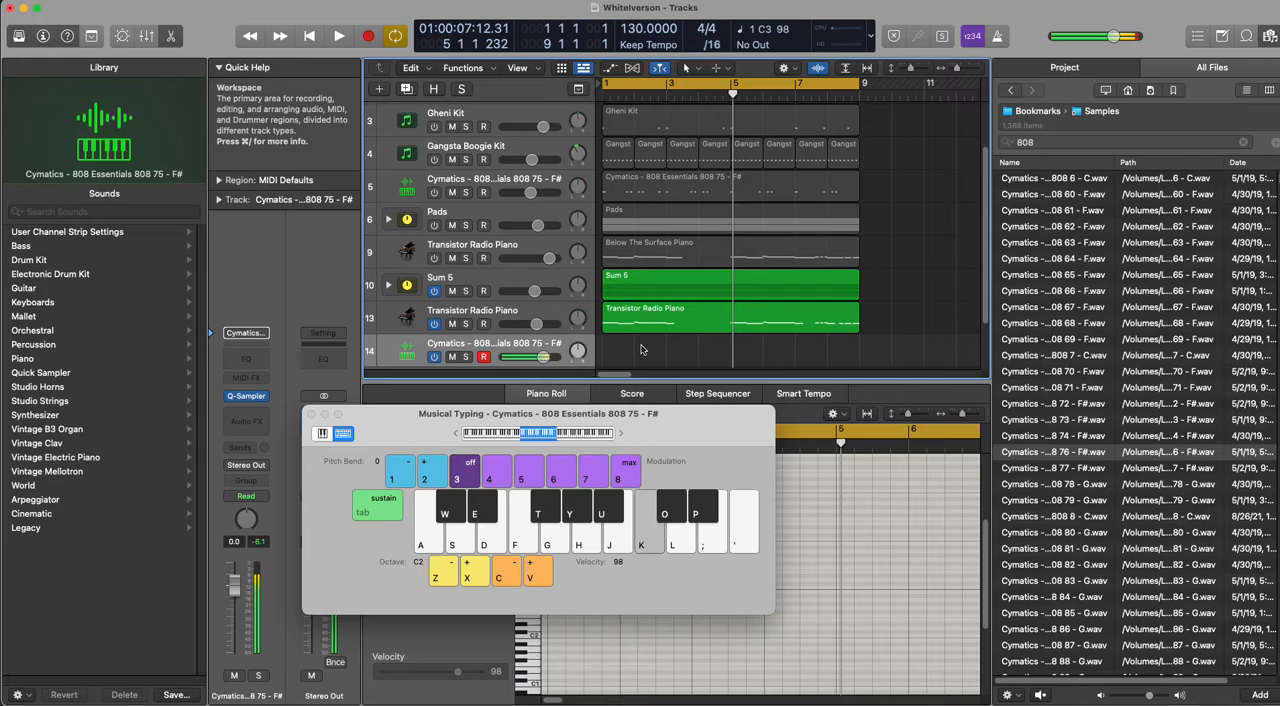
key(g)
key(g)
Step: Insert the Tuner plug-in from the Metering category on the 808 track's channel strip
click(247, 423)
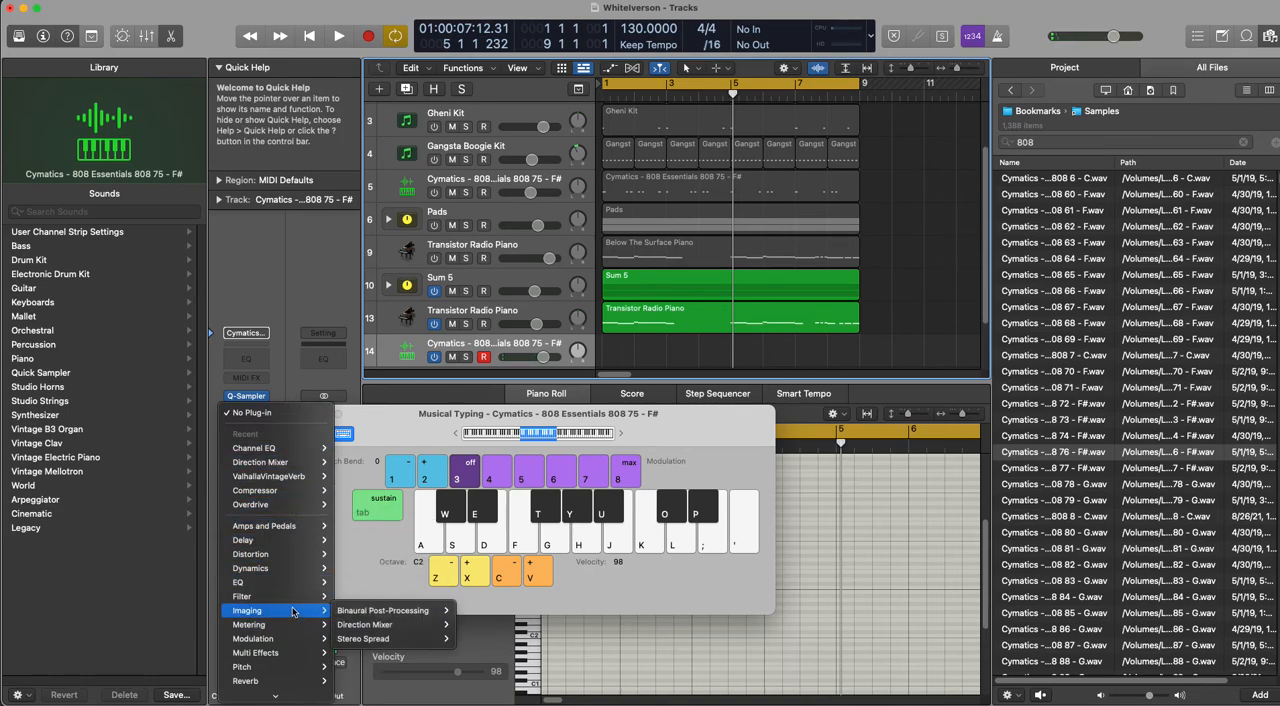
mouse_move(300, 624)
mouse_move(400, 692)
click(440, 701)
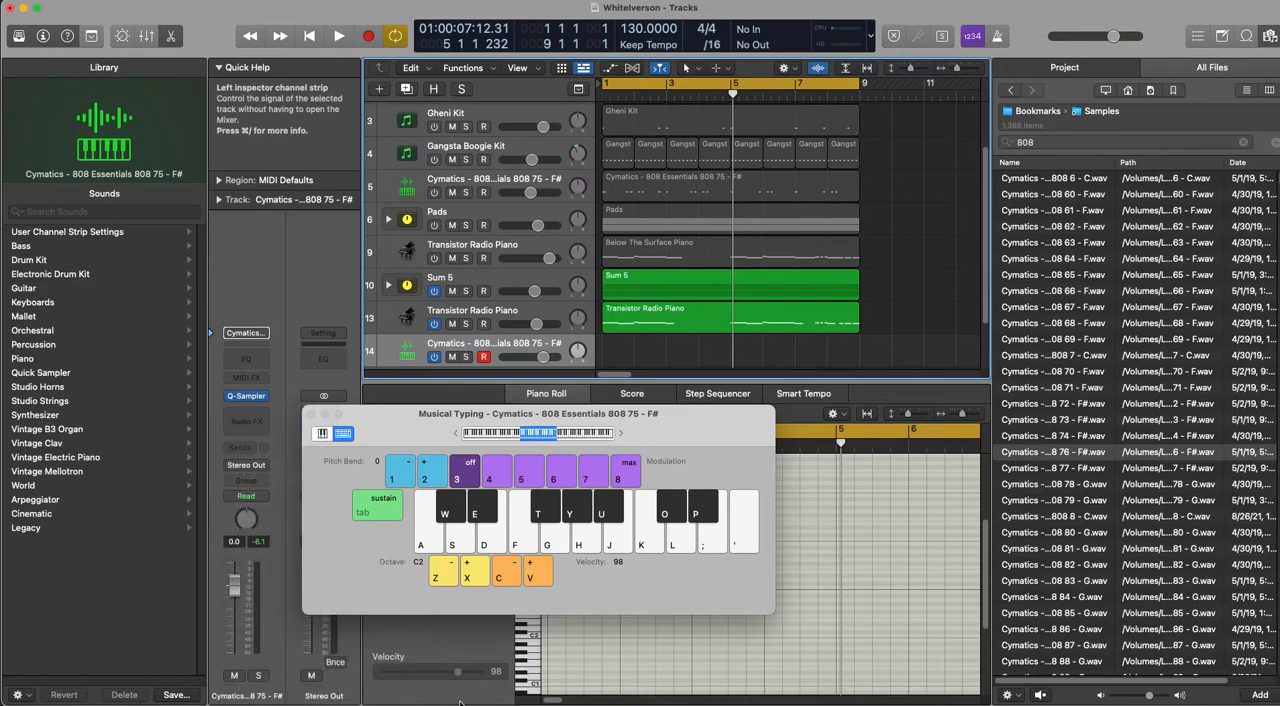
click(248, 424)
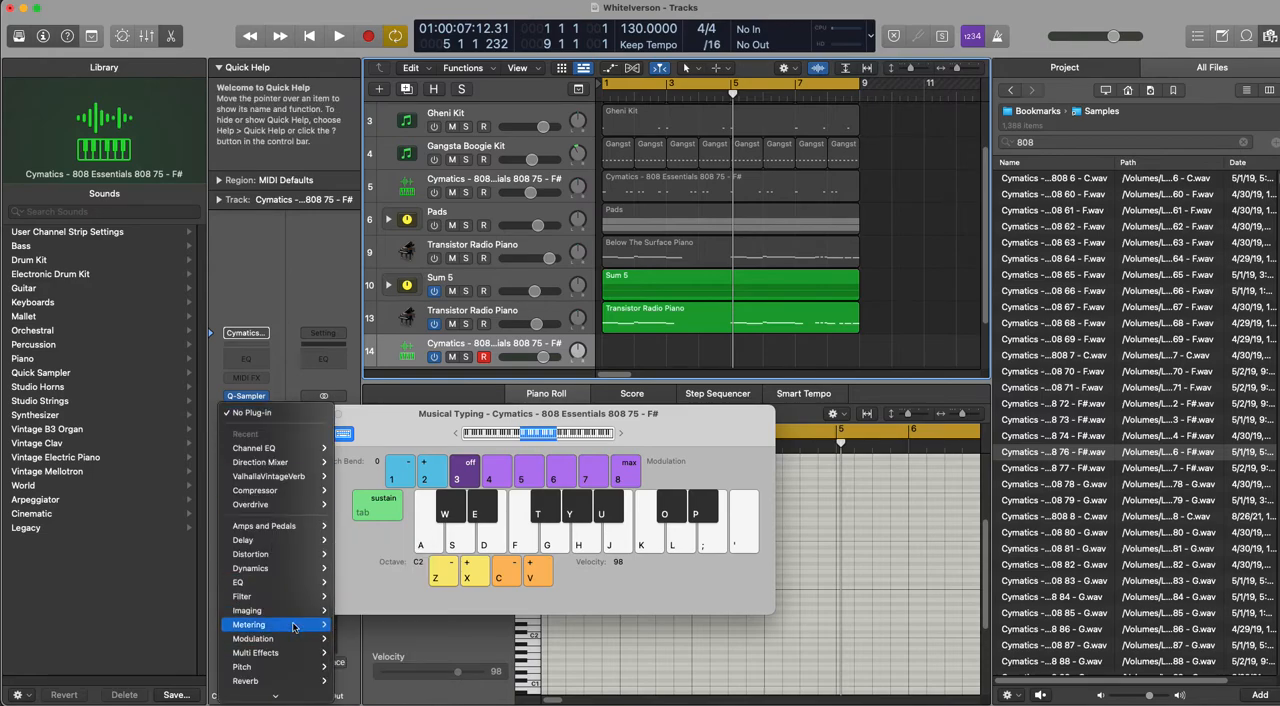
mouse_move(290, 624)
click(438, 694)
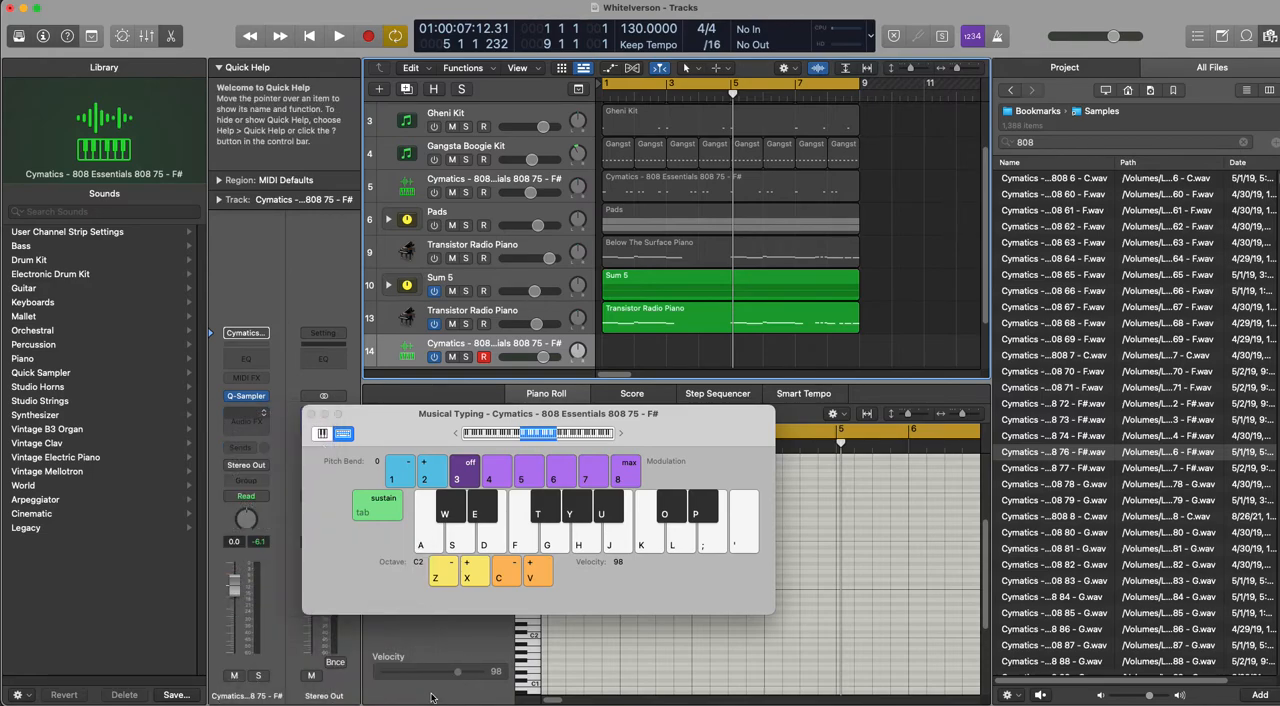
Step: Check the 808's tuning by playing B2 and C3, and bypass the Tuner
key(j)
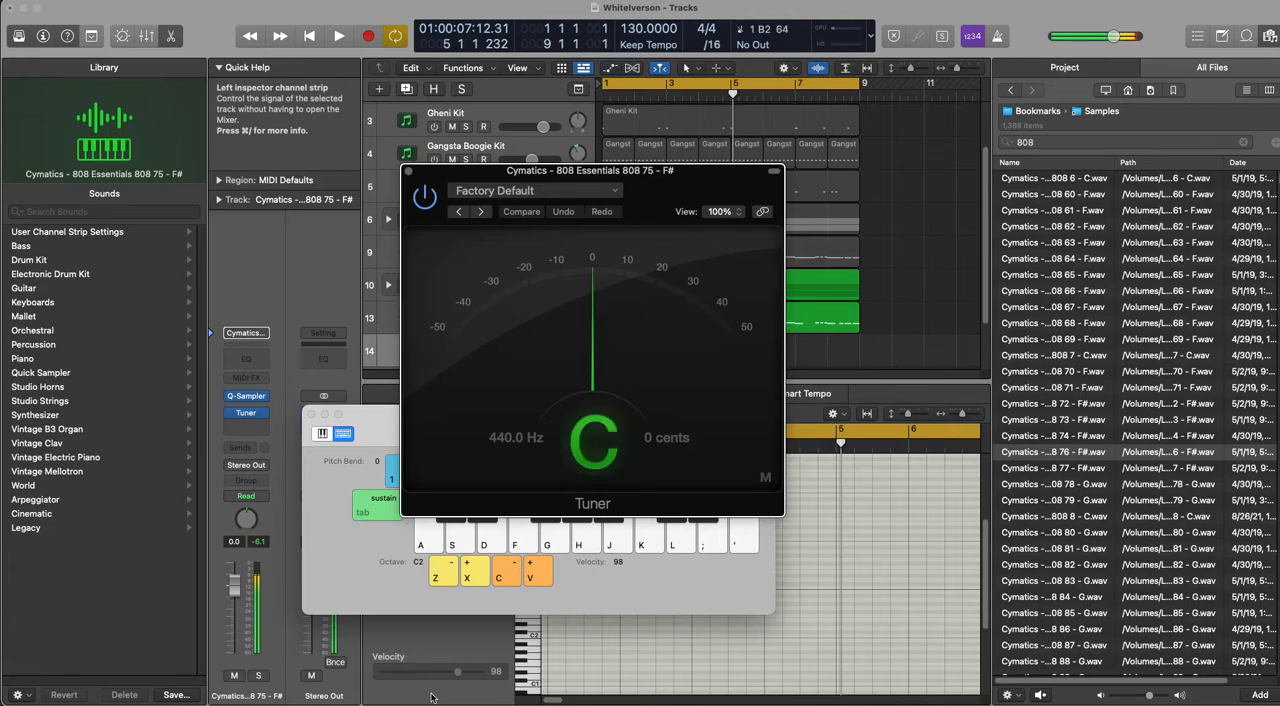
key(j)
key(k)
key(k)
key(k)
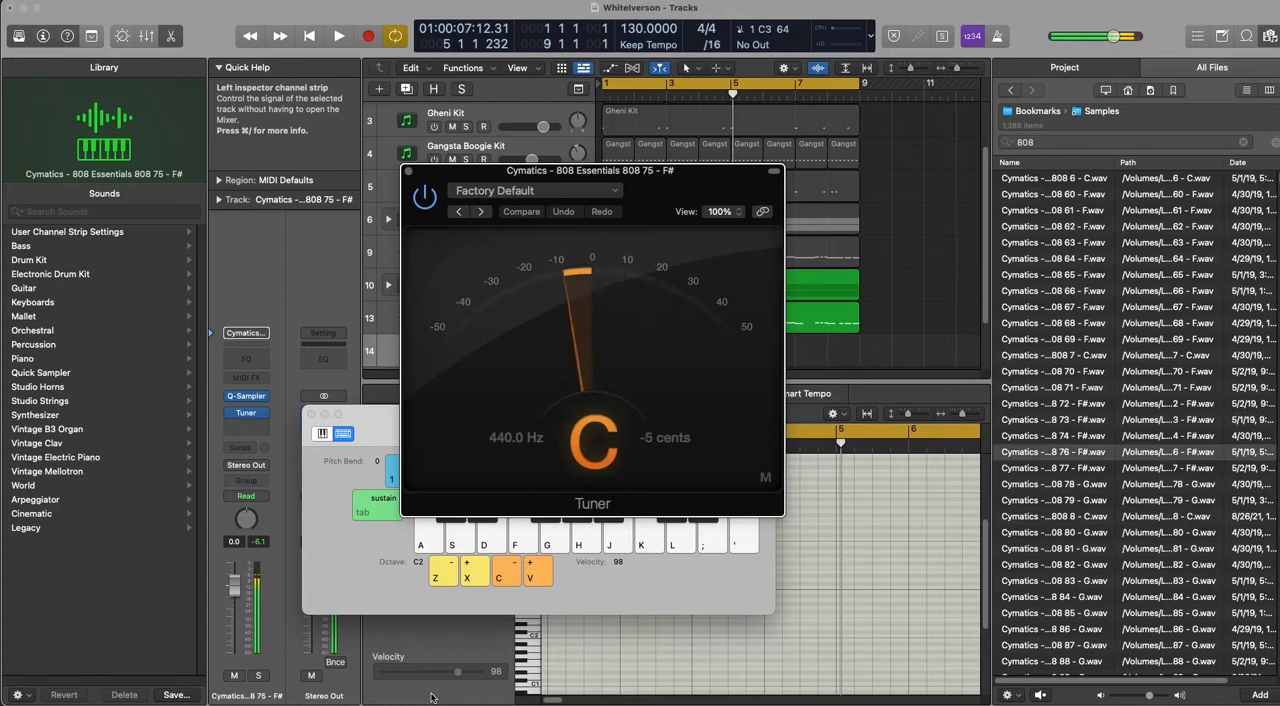
click(247, 414)
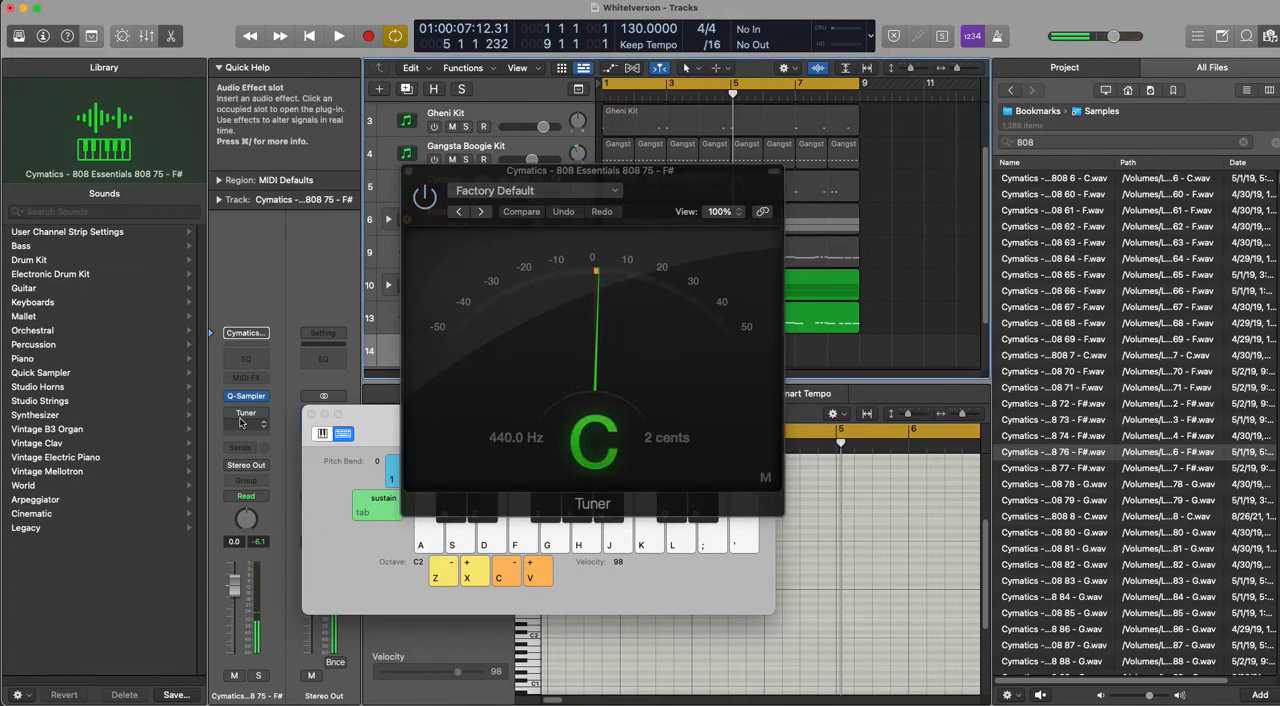
Step: Add an Overdrive after the Tuner, with Drive at 0.50 dB and Tone at 580 Hz, and test it with a note
click(247, 413)
mouse_move(315, 566)
mouse_move(362, 626)
click(446, 622)
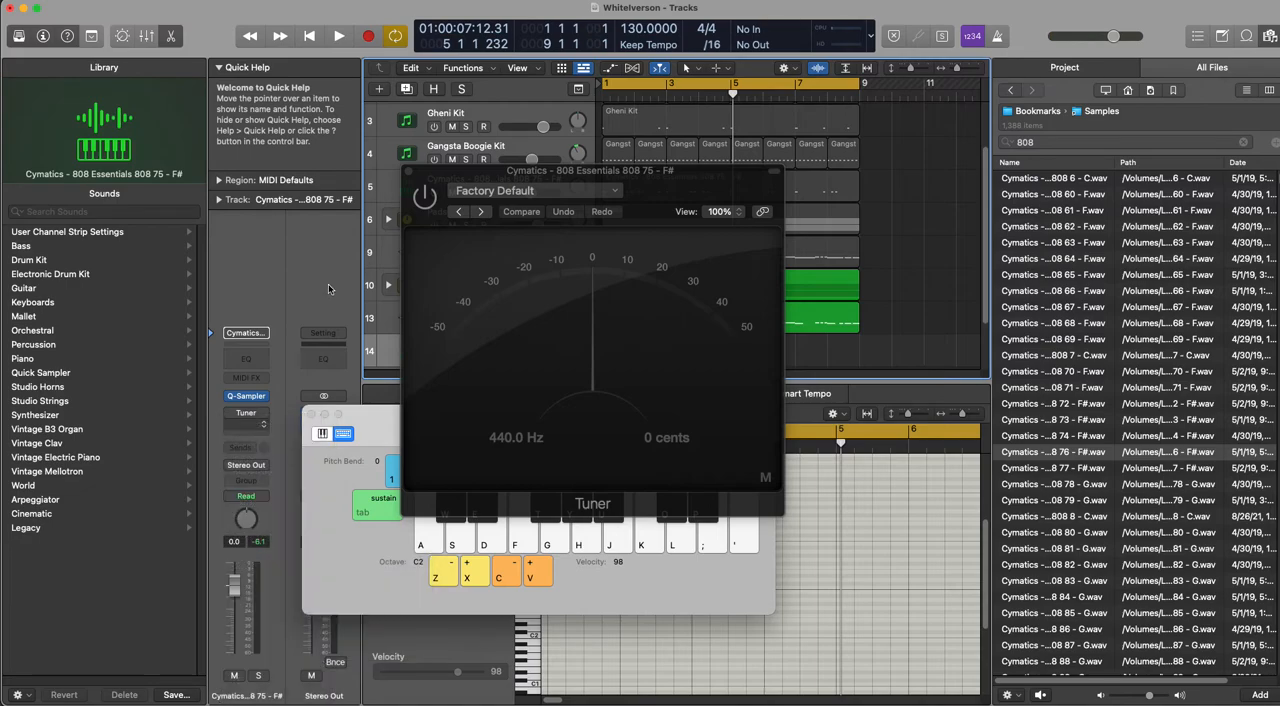
drag(485, 288, 466, 292)
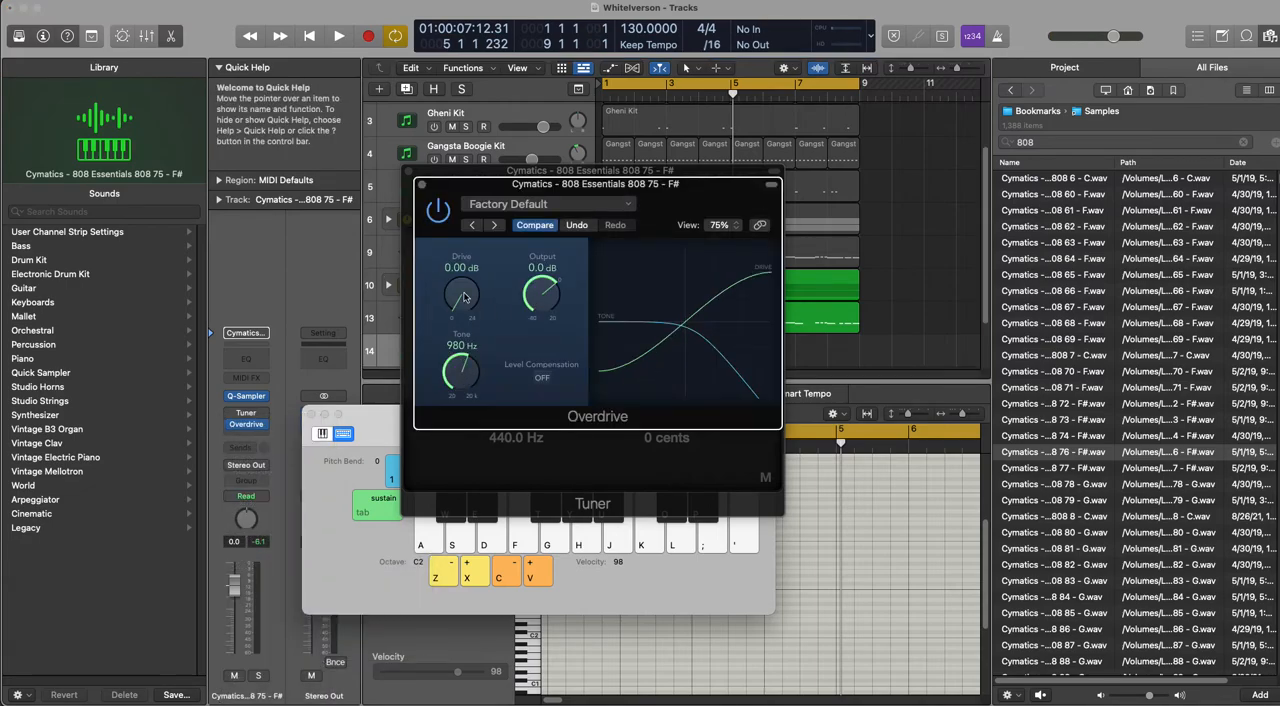
drag(461, 370, 469, 388)
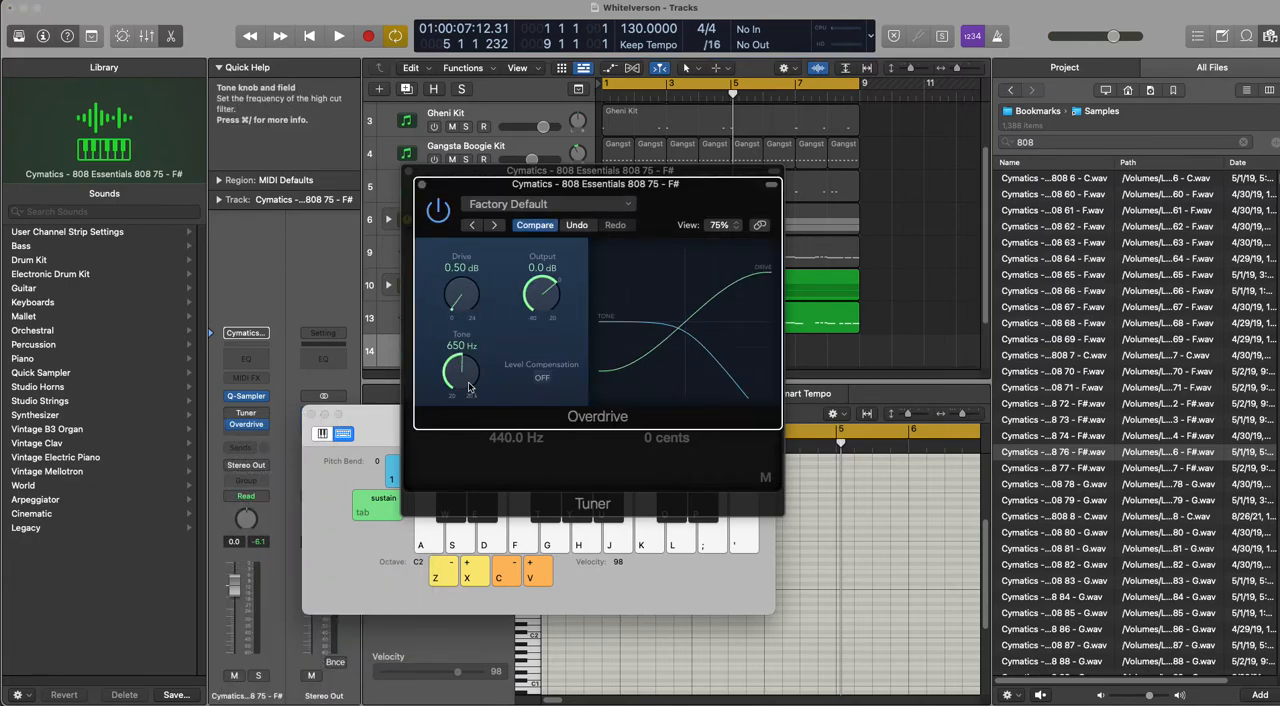
key(k)
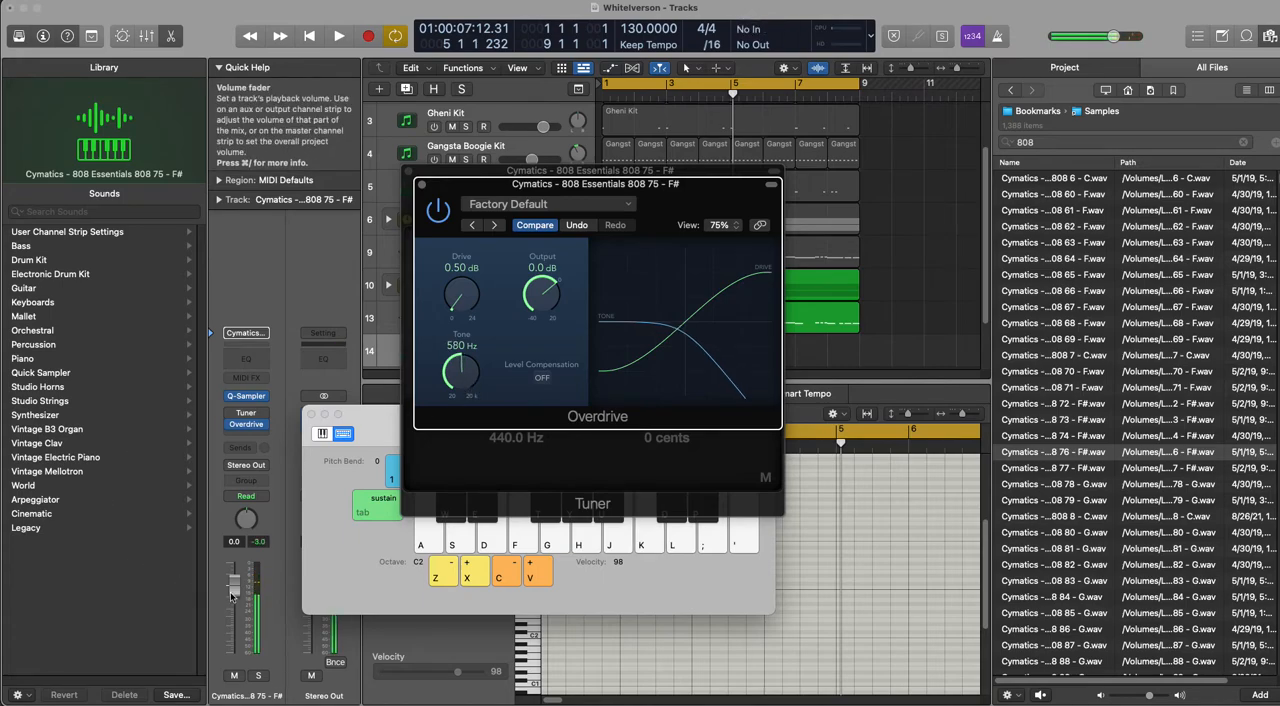
Step: Lower the 808 track's volume to -2.9 dB, close the Overdrive and Tuner windows, and audition C3 and B2
click(421, 184)
click(407, 173)
key(k)
key(k)
key(k)
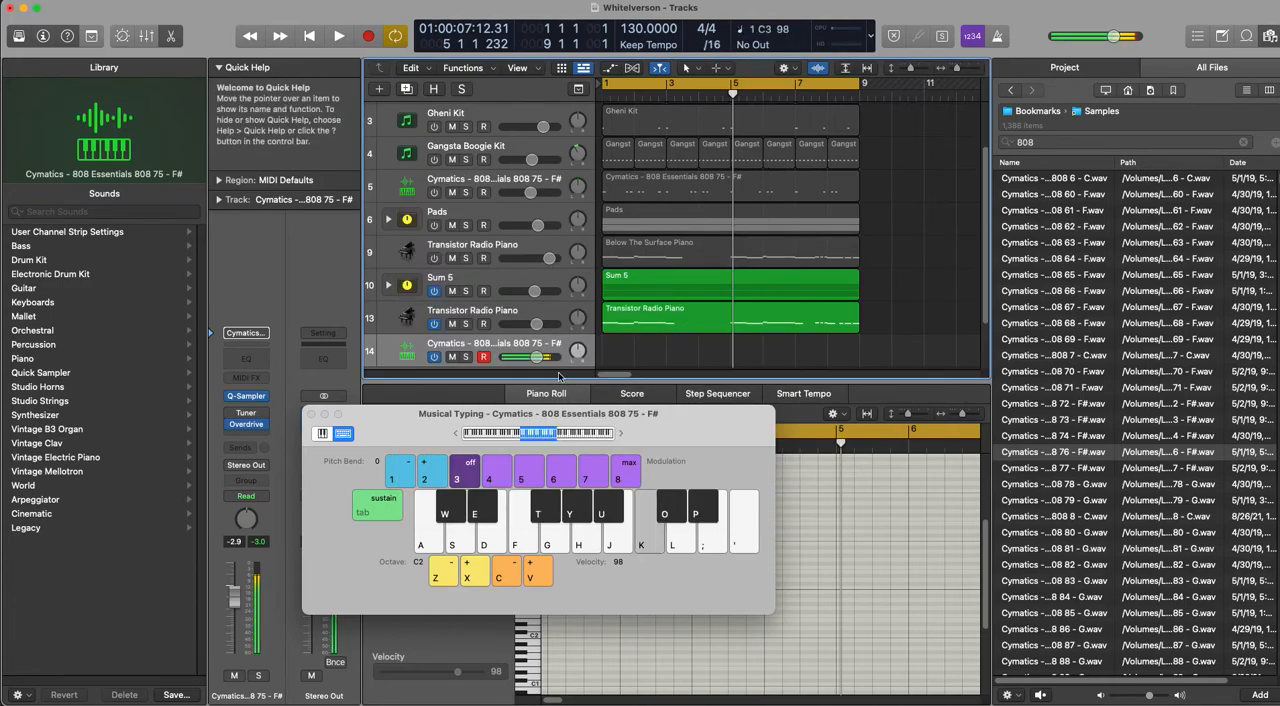
key(j)
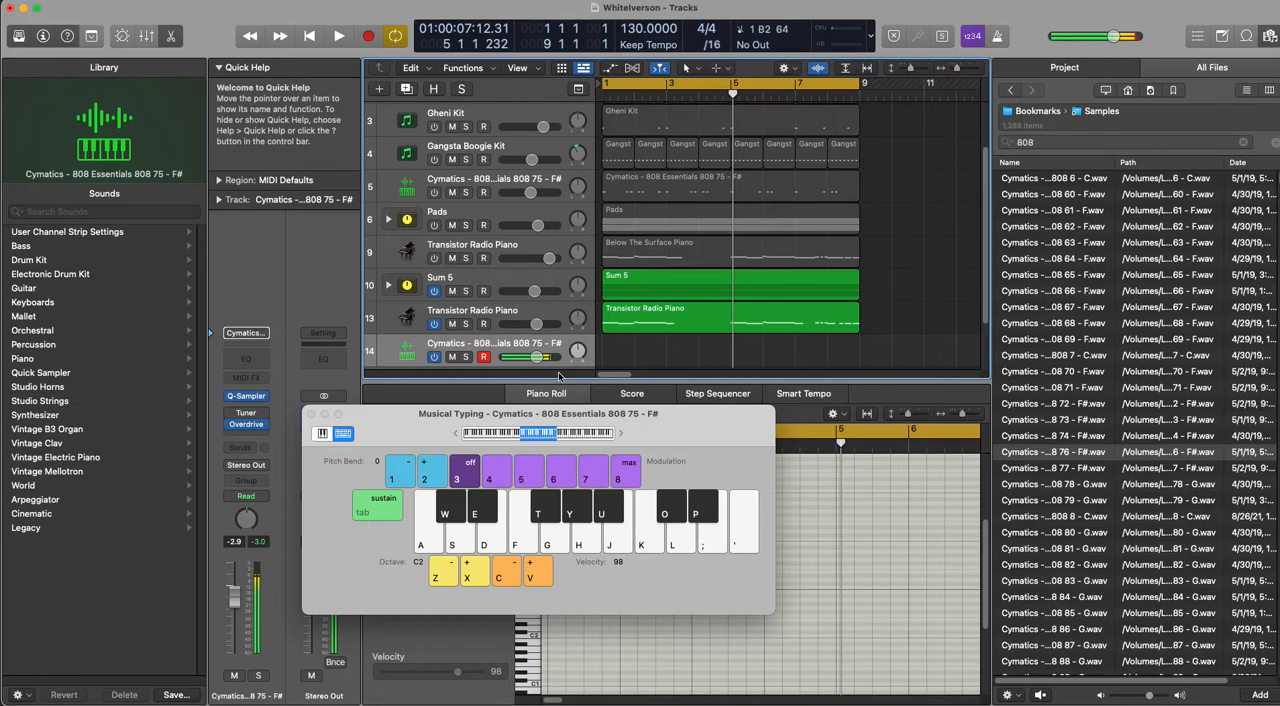
Step: Try recording the 808 line with C3 notes in bars 1–2 and B2 notes from bar 3, and discard the take
key(r)
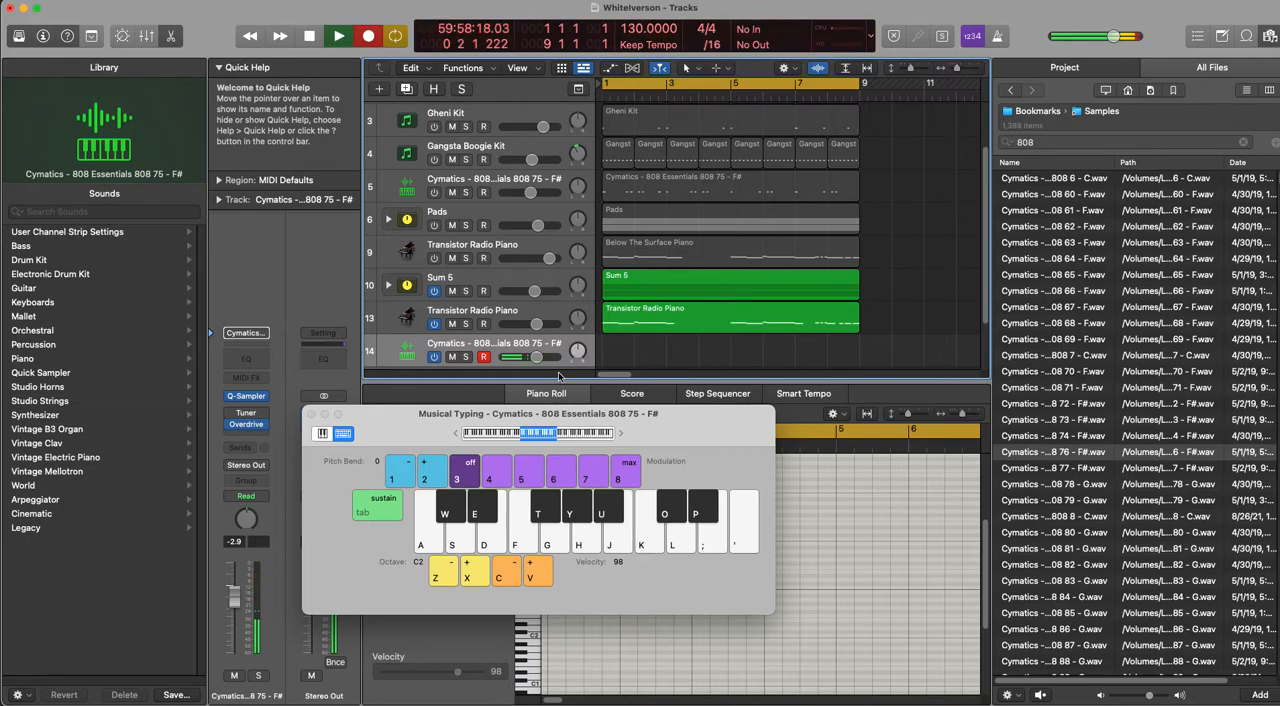
key(k)
key(k)
key(k)
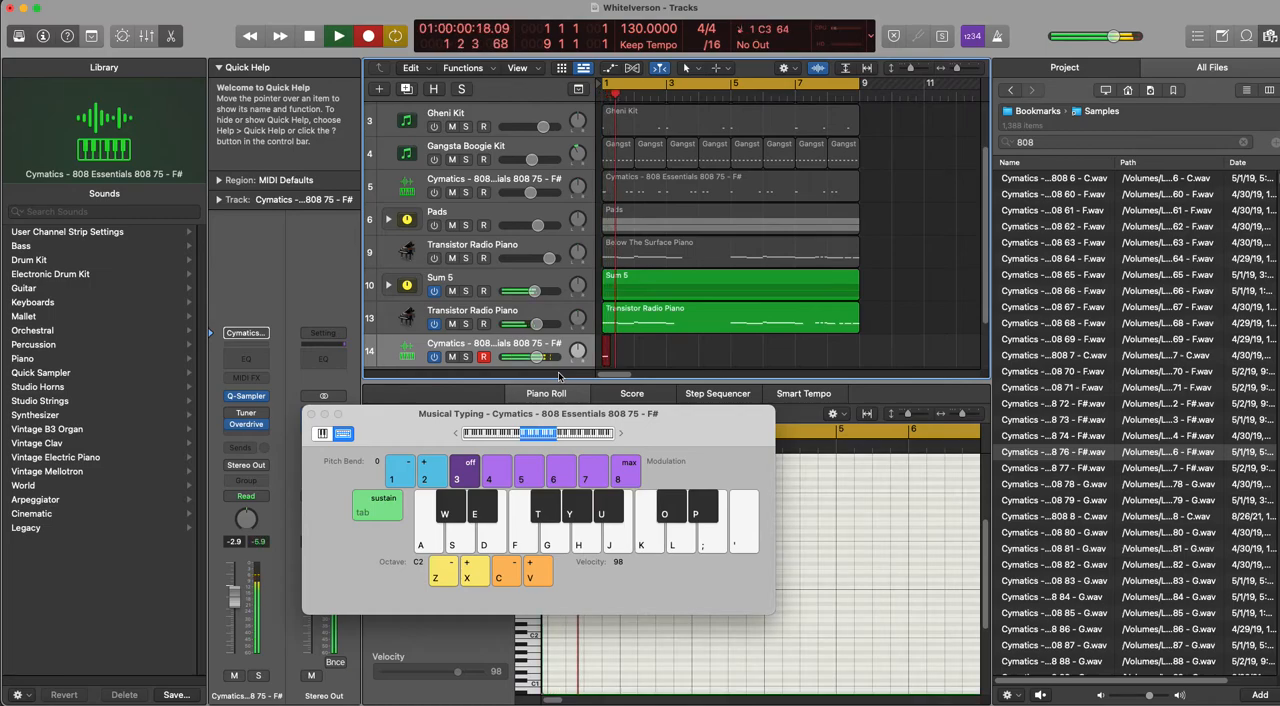
key(k)
key(k)
key(k)
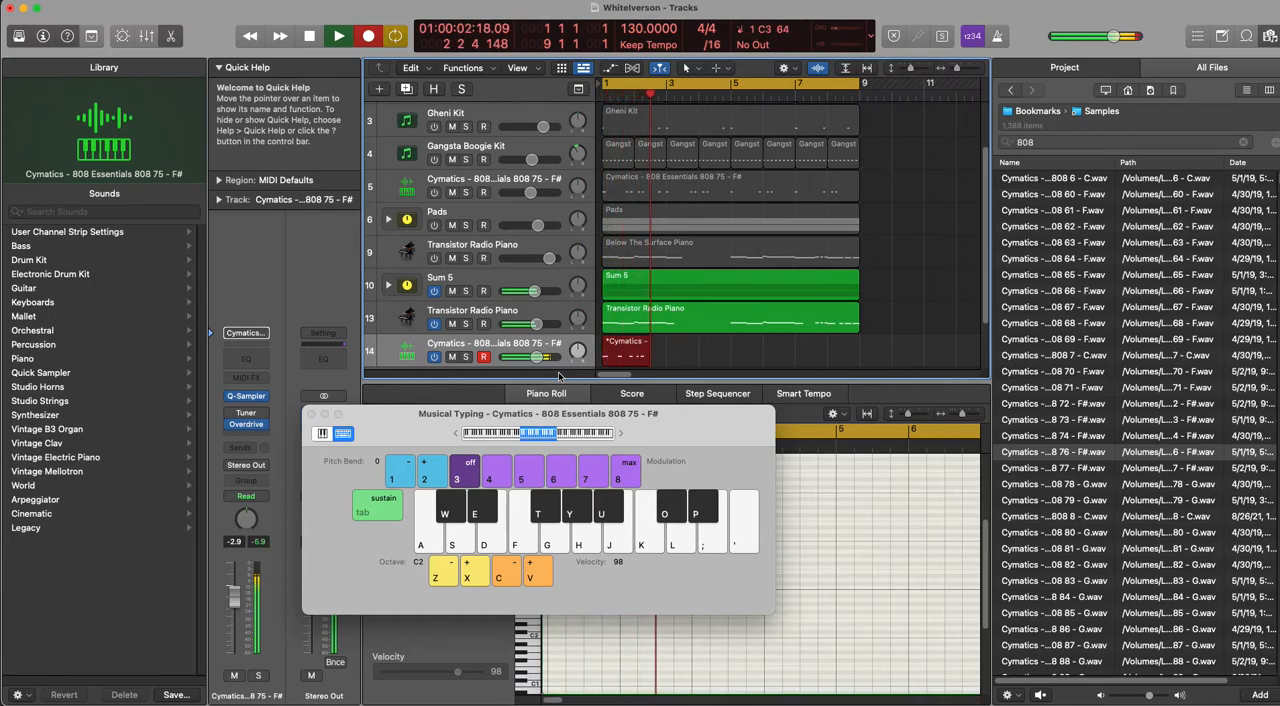
key(j)
key(j)
key(j)
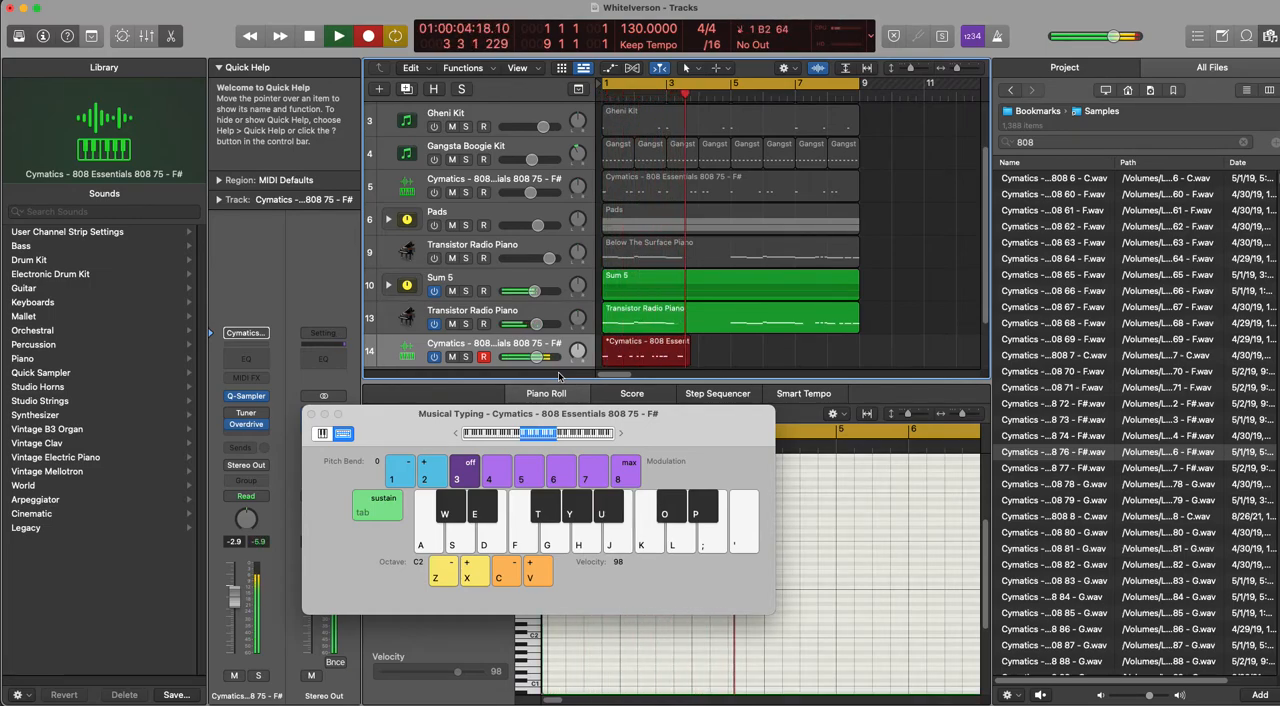
key(j)
key(j)
key(j)
key(k)
key(space)
key(Delete)
Step: Try recording the 808 line again with C3, A2 and F2 notes up to about bar 7, and discard the take
key(r)
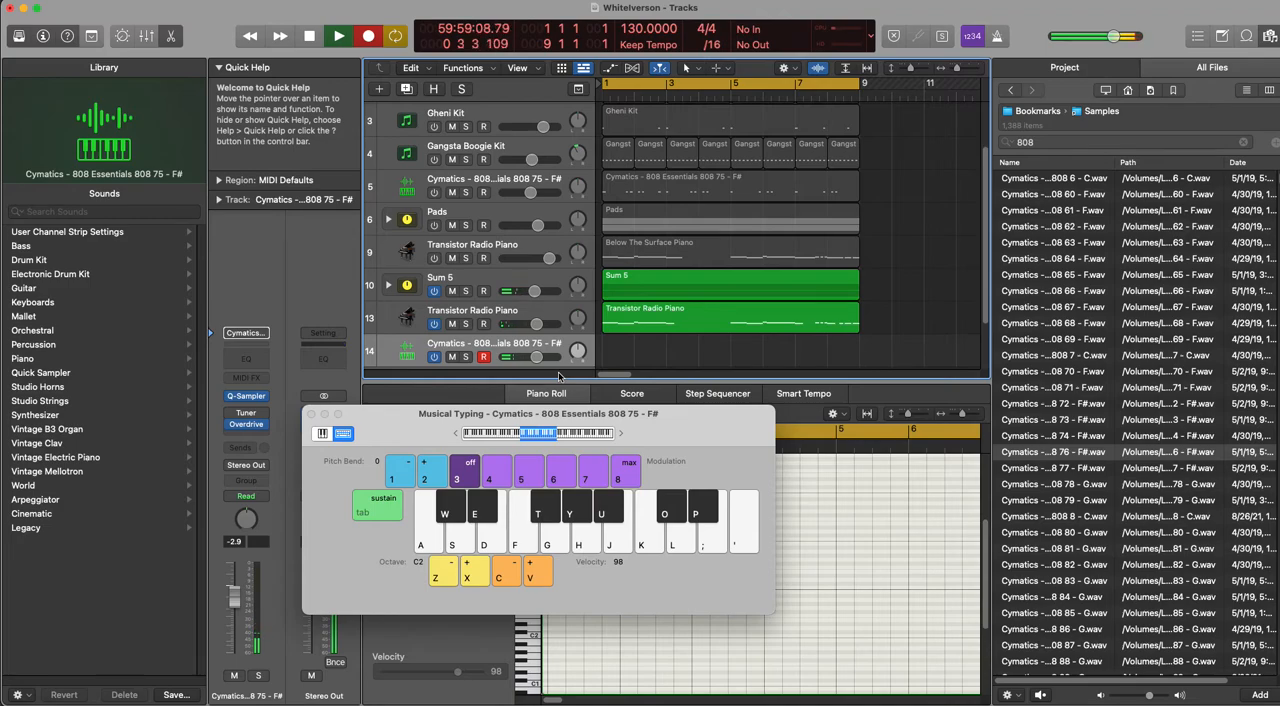
key(k)
key(k)
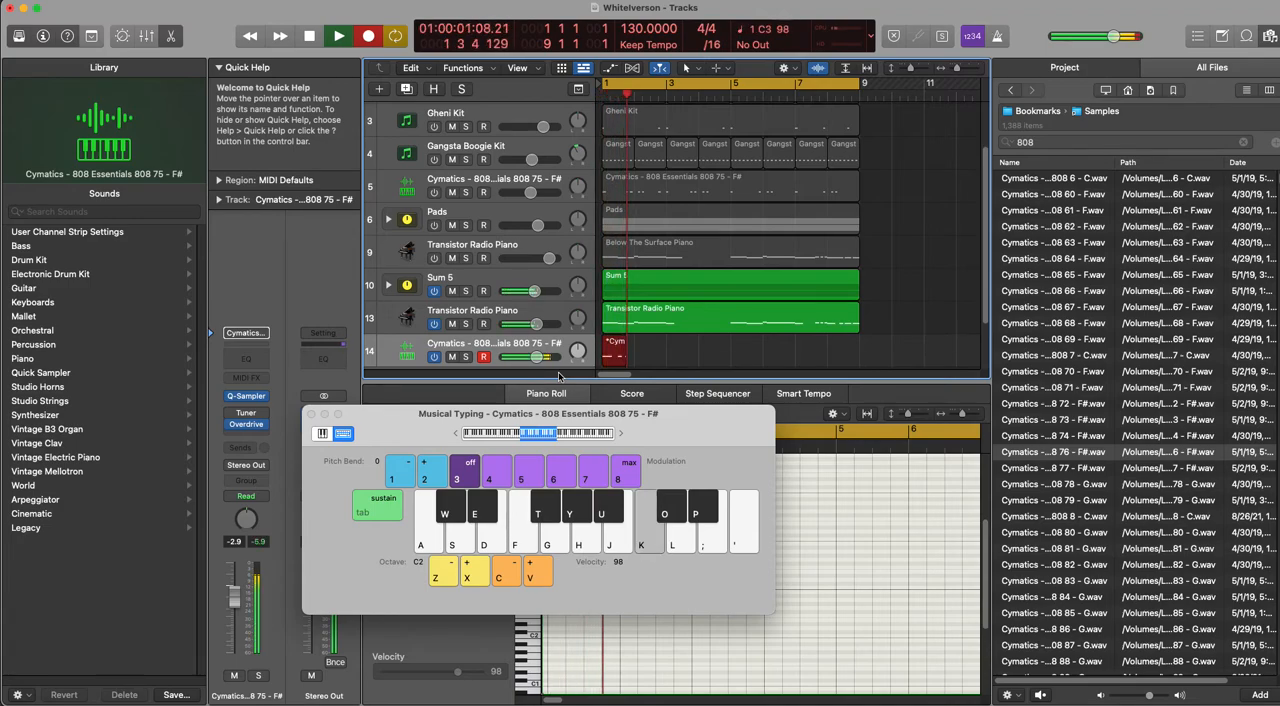
key(k)
key(h)
key(h)
key(h)
key(h)
key(h)
key(h)
key(k)
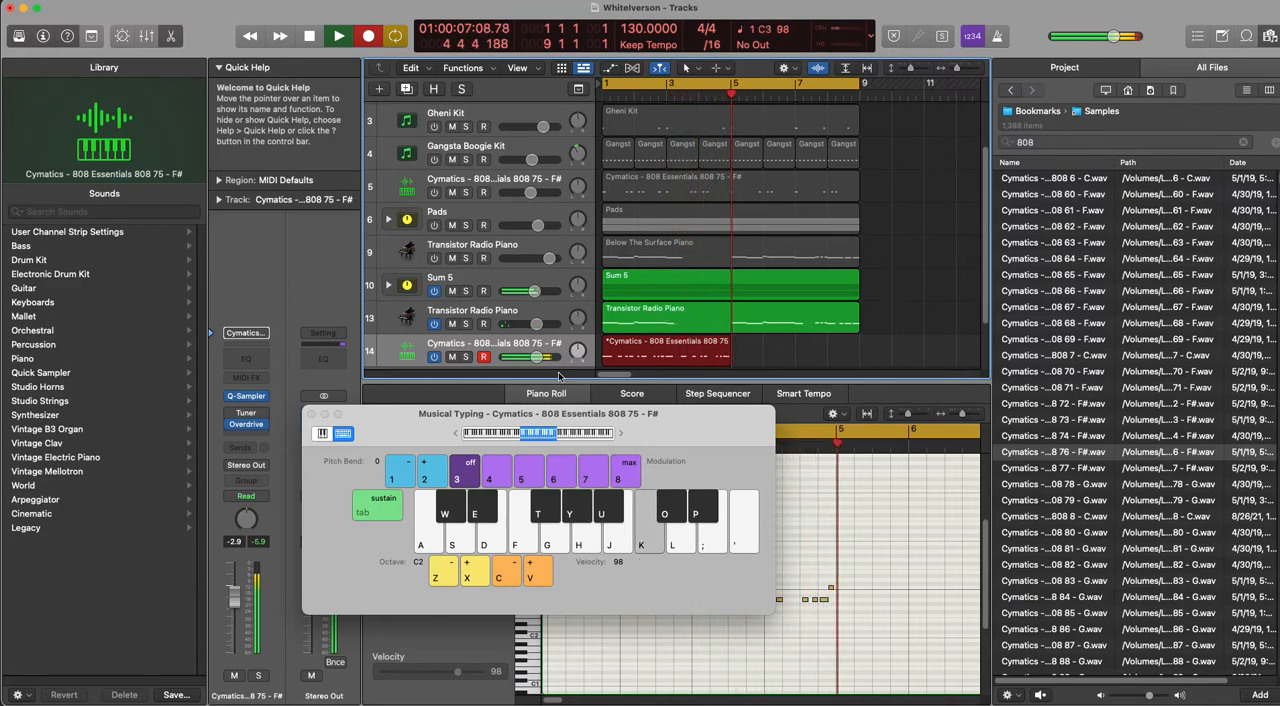
key(k)
key(k)
key(k)
key(k)
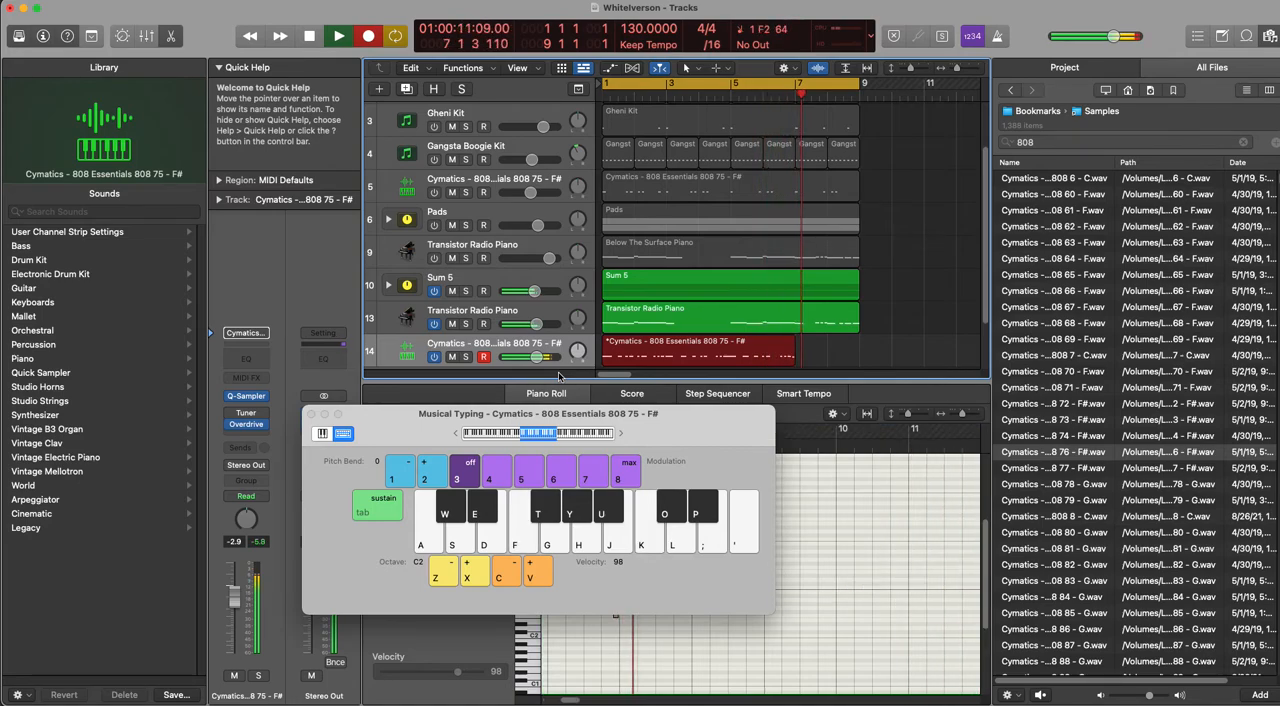
key(space)
key(Delete)
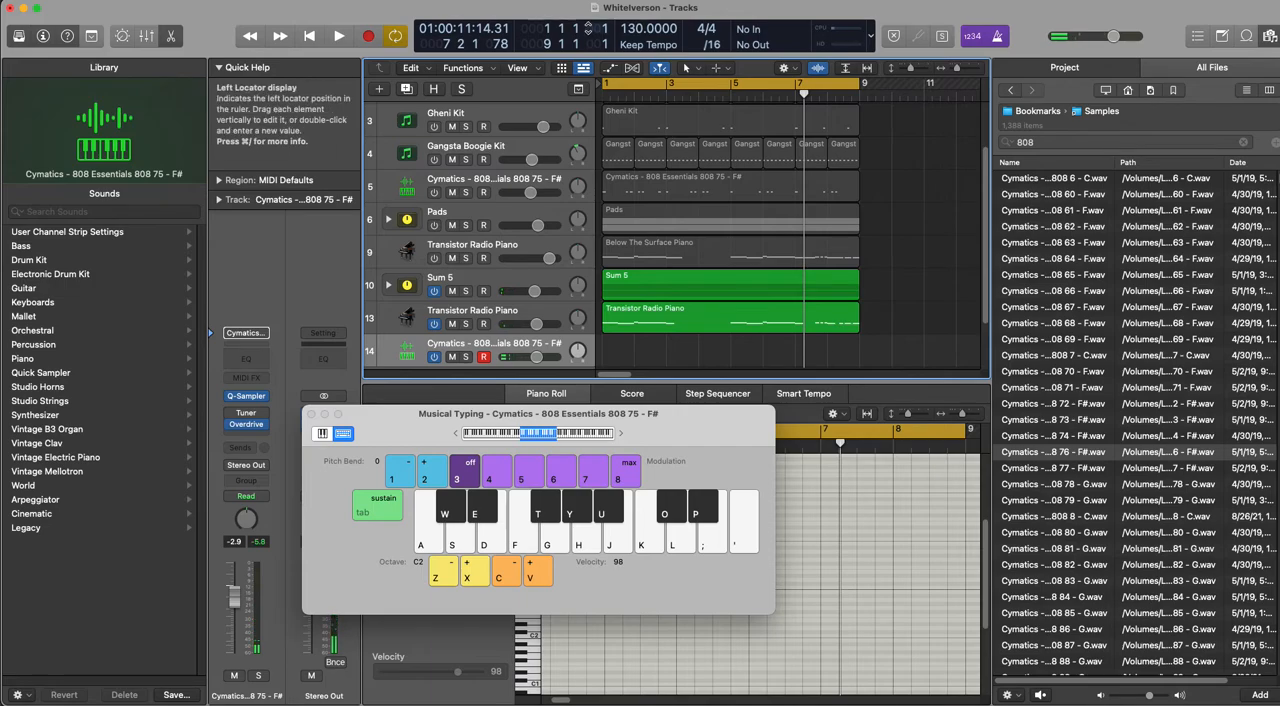
Step: Record the 808 line with C3 in bars 1–2, A2 in bars 3–4, C3 in bars 5–6, G2 in bars 7–8, and close Musical Typing
key(r)
key(k)
key(k)
key(k)
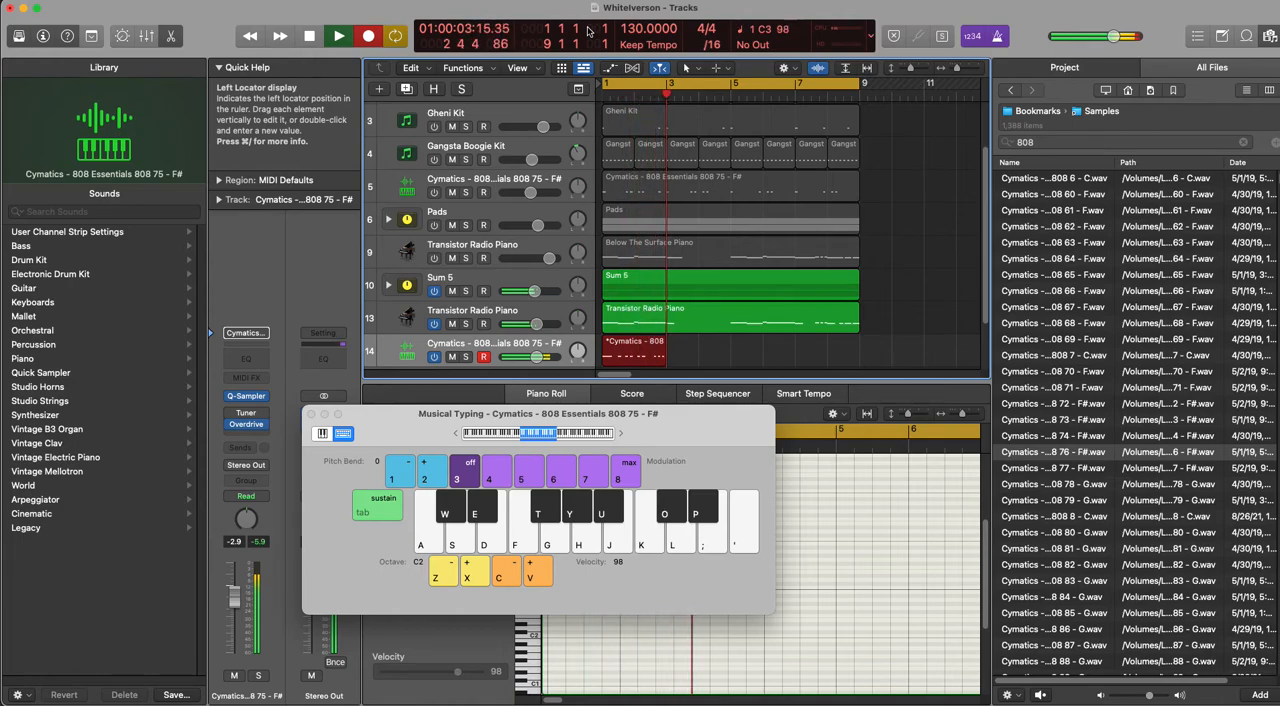
key(h)
key(h)
key(h)
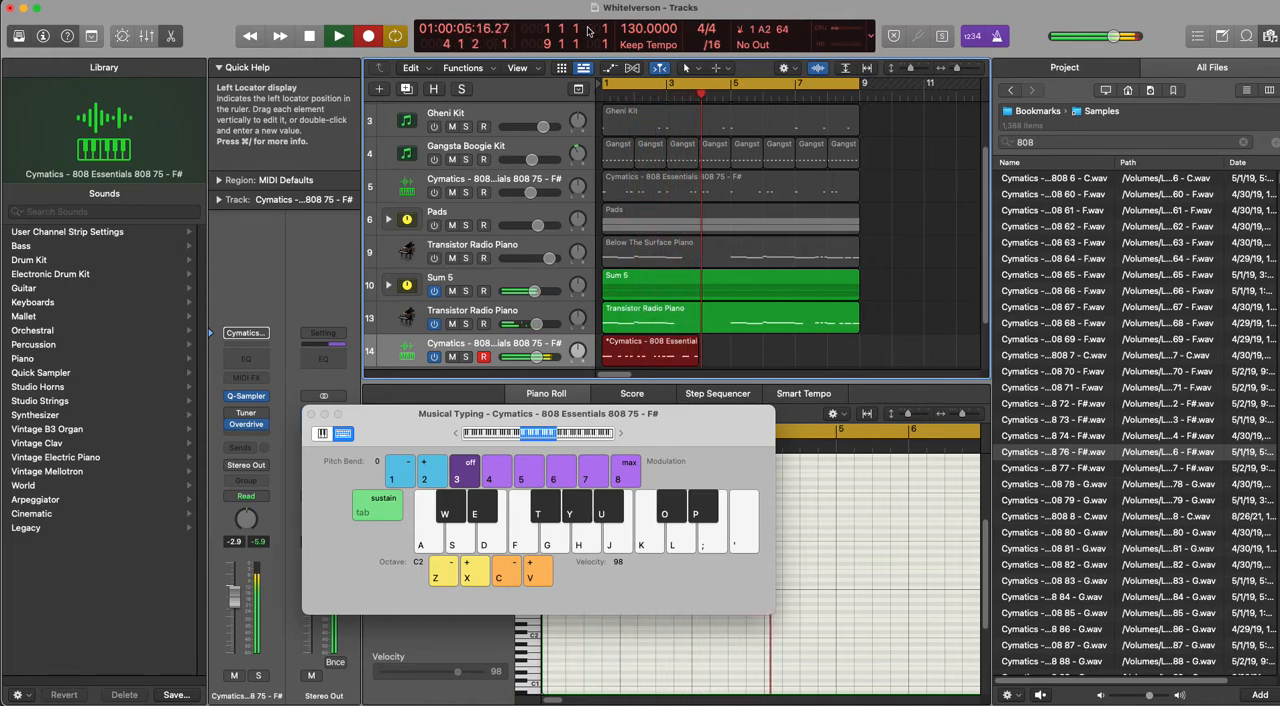
key(h)
key(h)
key(h)
key(k)
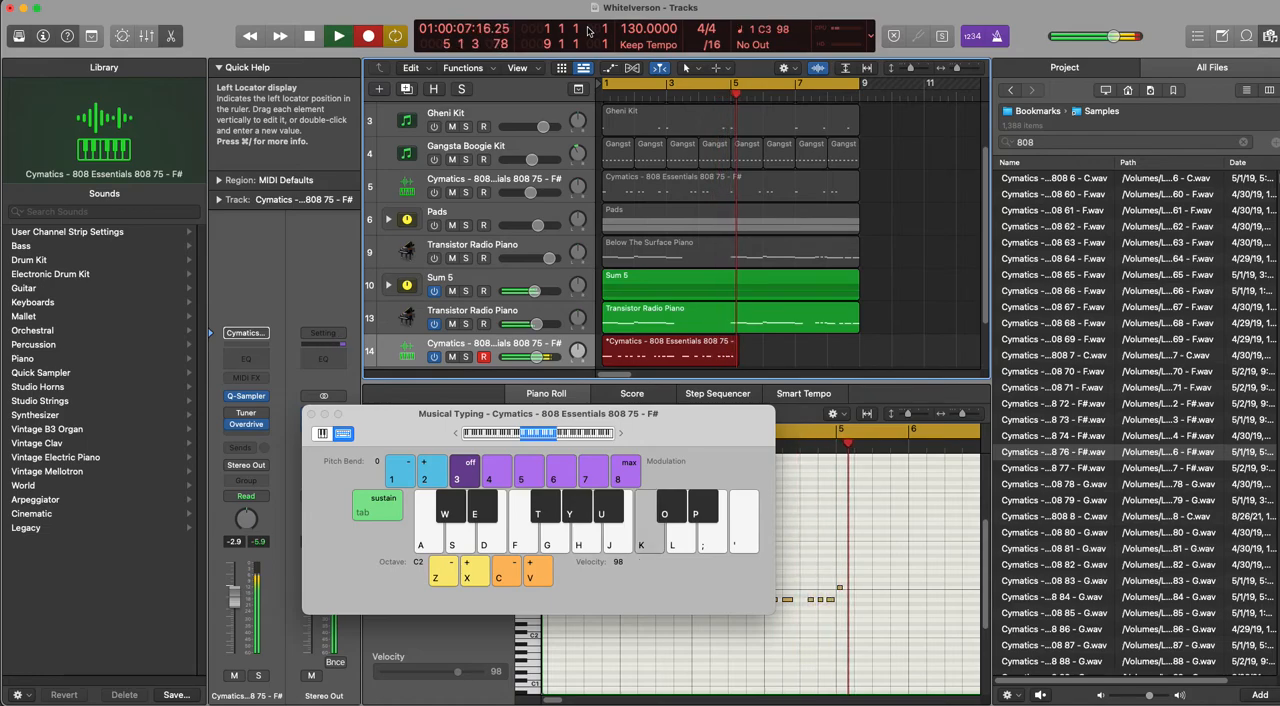
key(k)
key(k)
key(k)
key(k)
key(k)
key(k)
key(g)
key(g)
key(g)
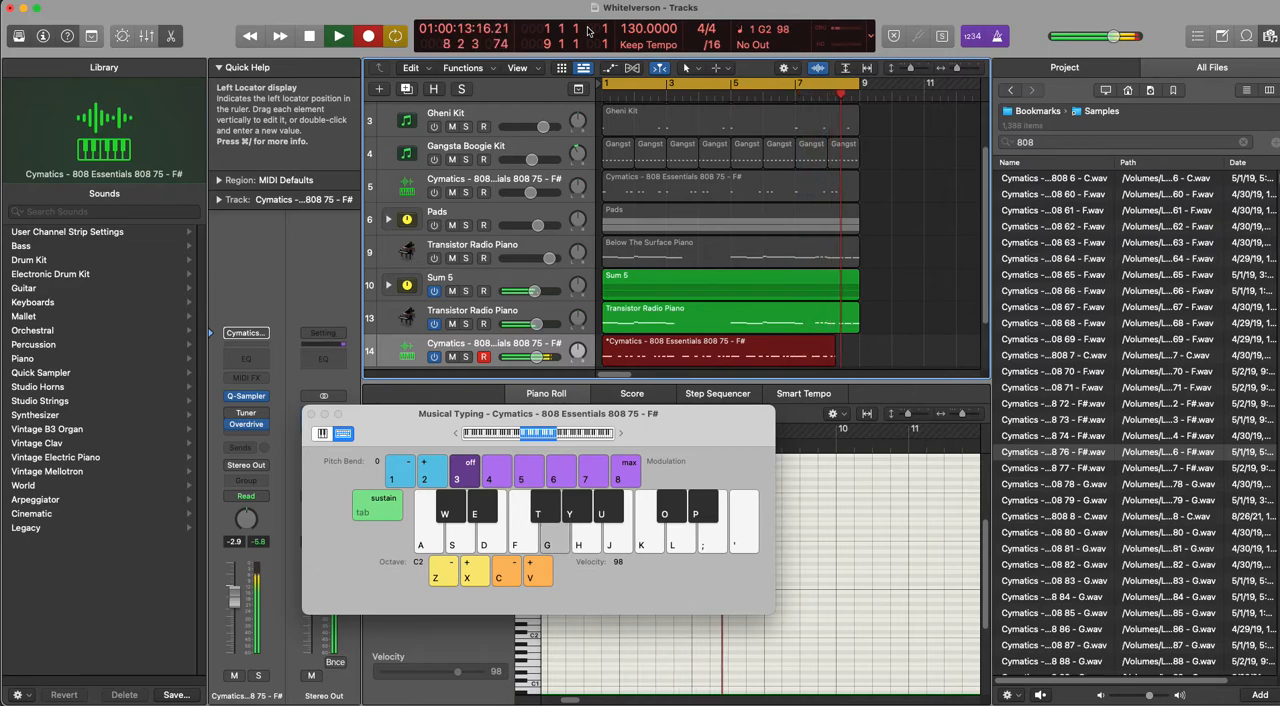
key(space)
key(super+k)
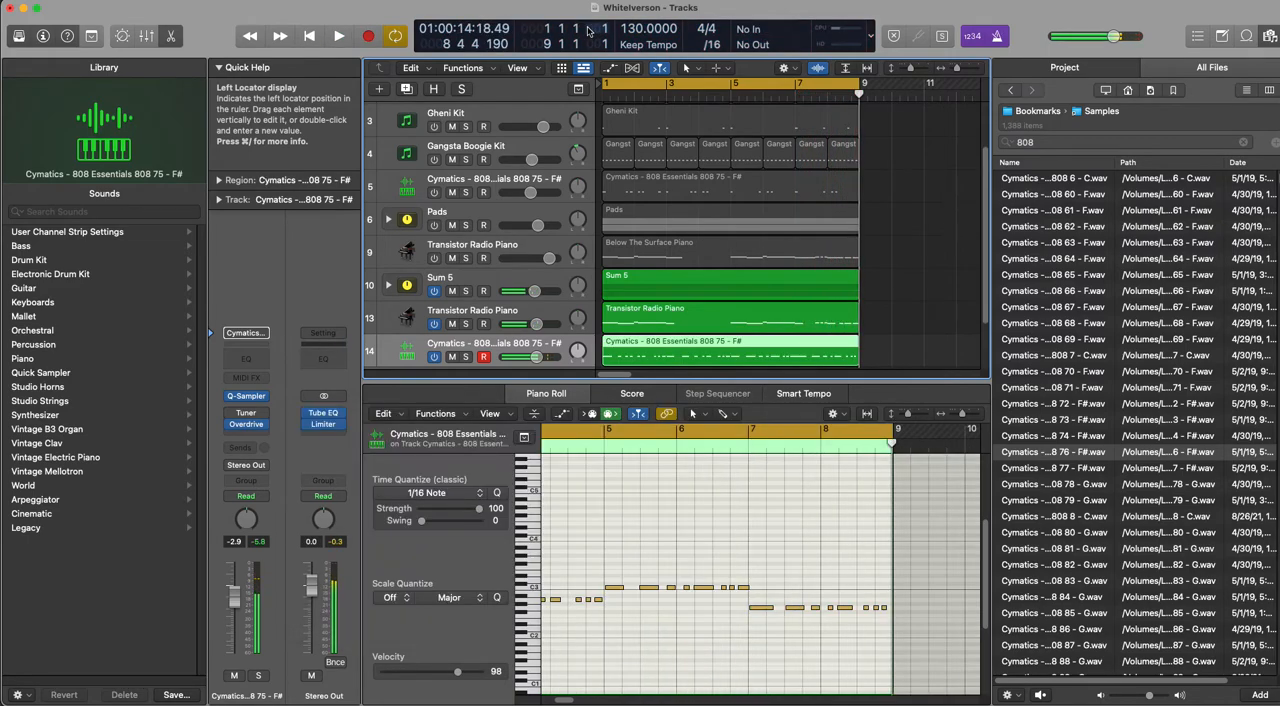
Step: Select all the recorded 808 notes in the Piano Roll and play the take back from bar 1
click(674, 505)
key(super+a)
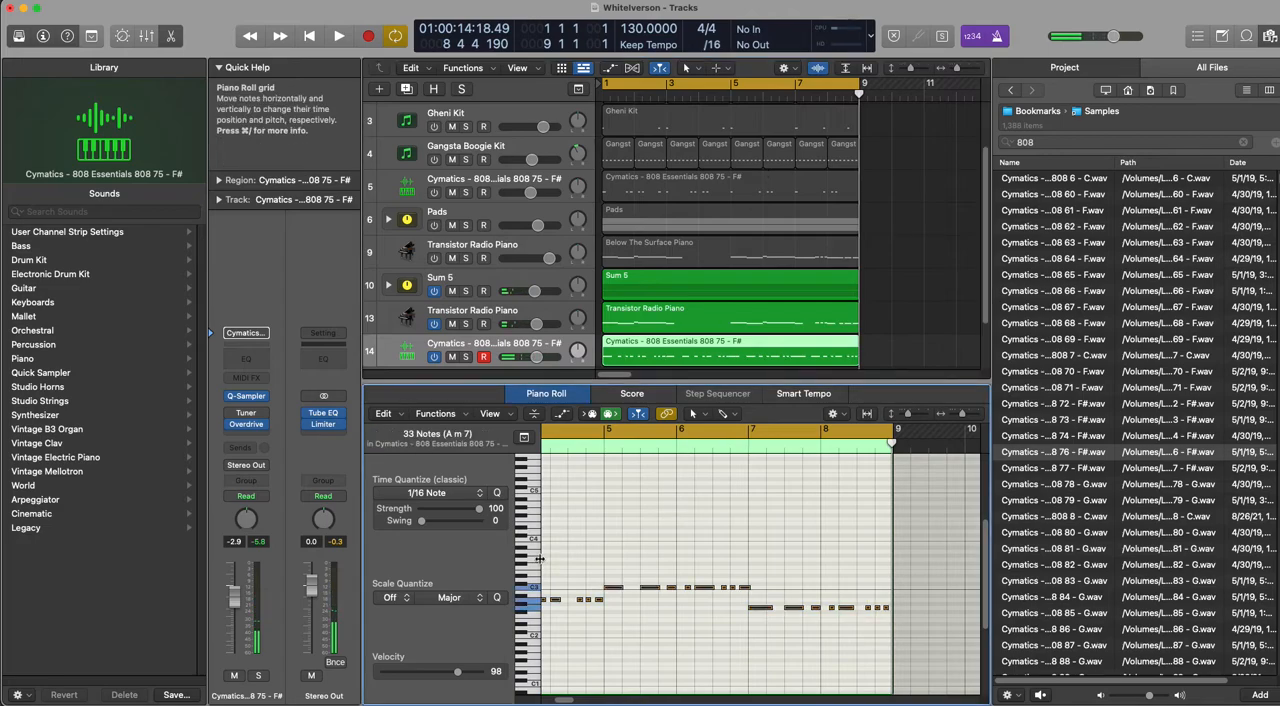
key(space)
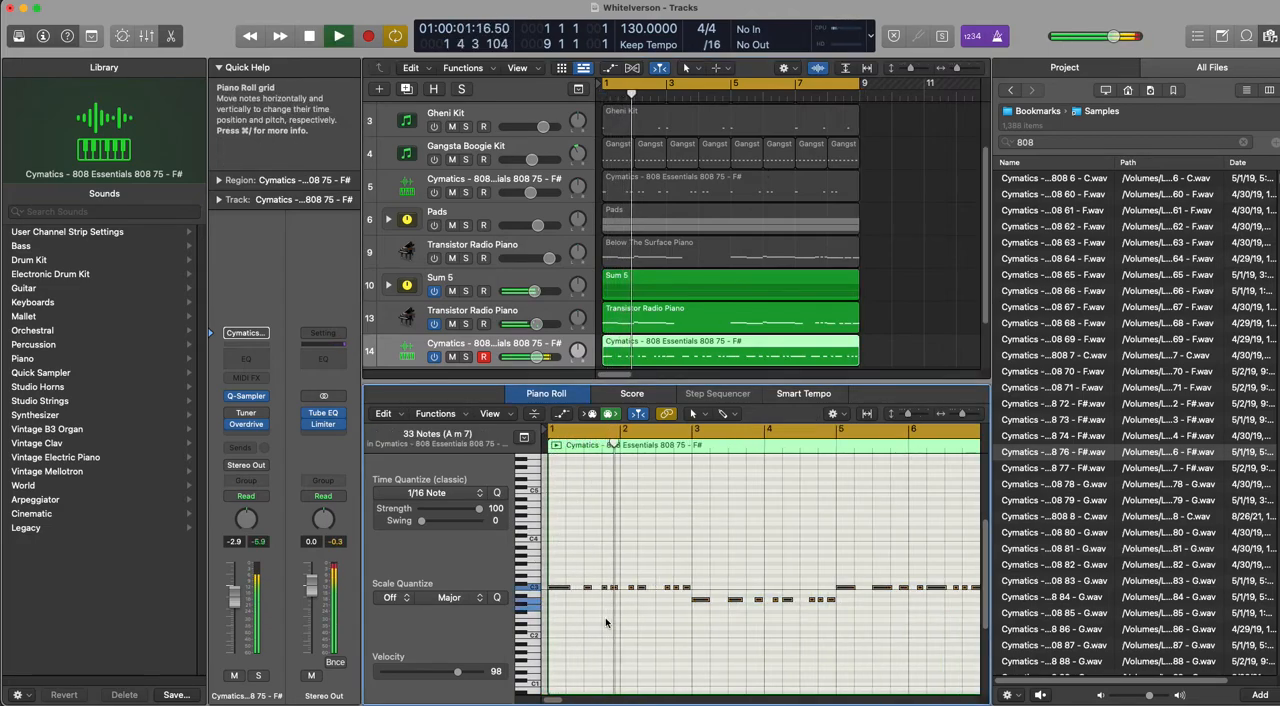
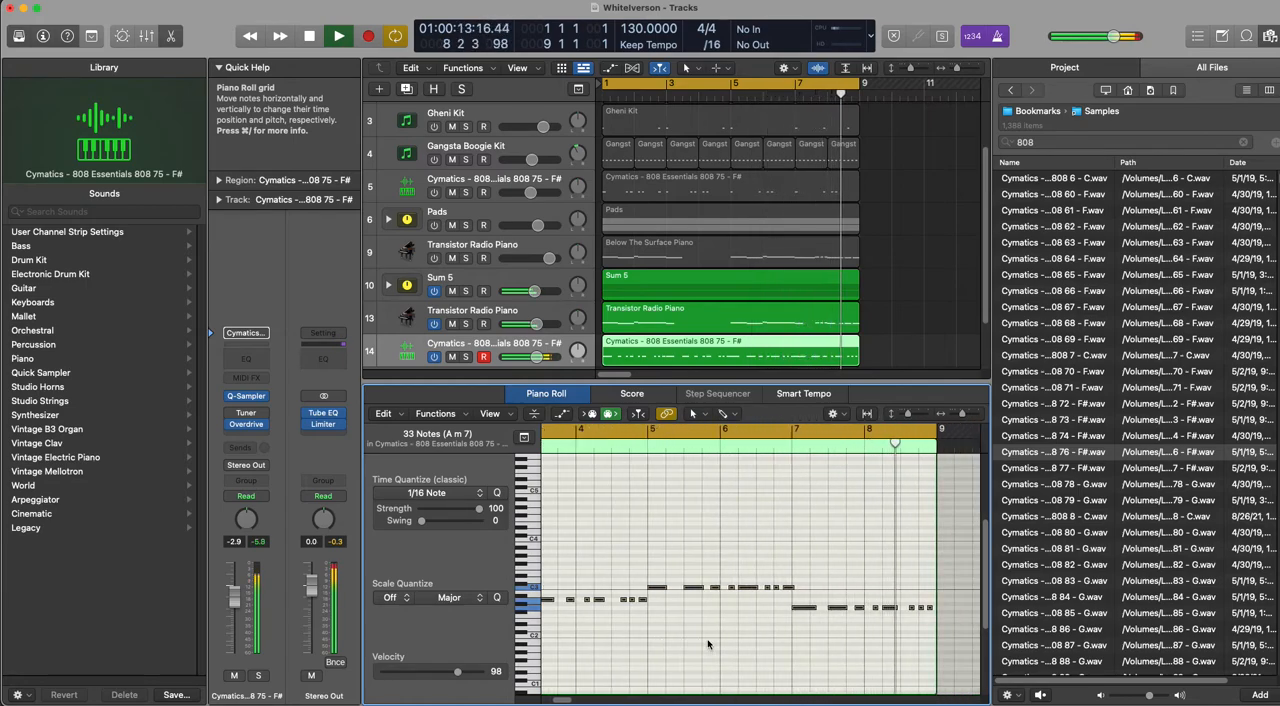
Step: Stop playback and move the Sum 5, Transistor Radio Piano and new 808 regions to bar 9 together with their automation
key(space)
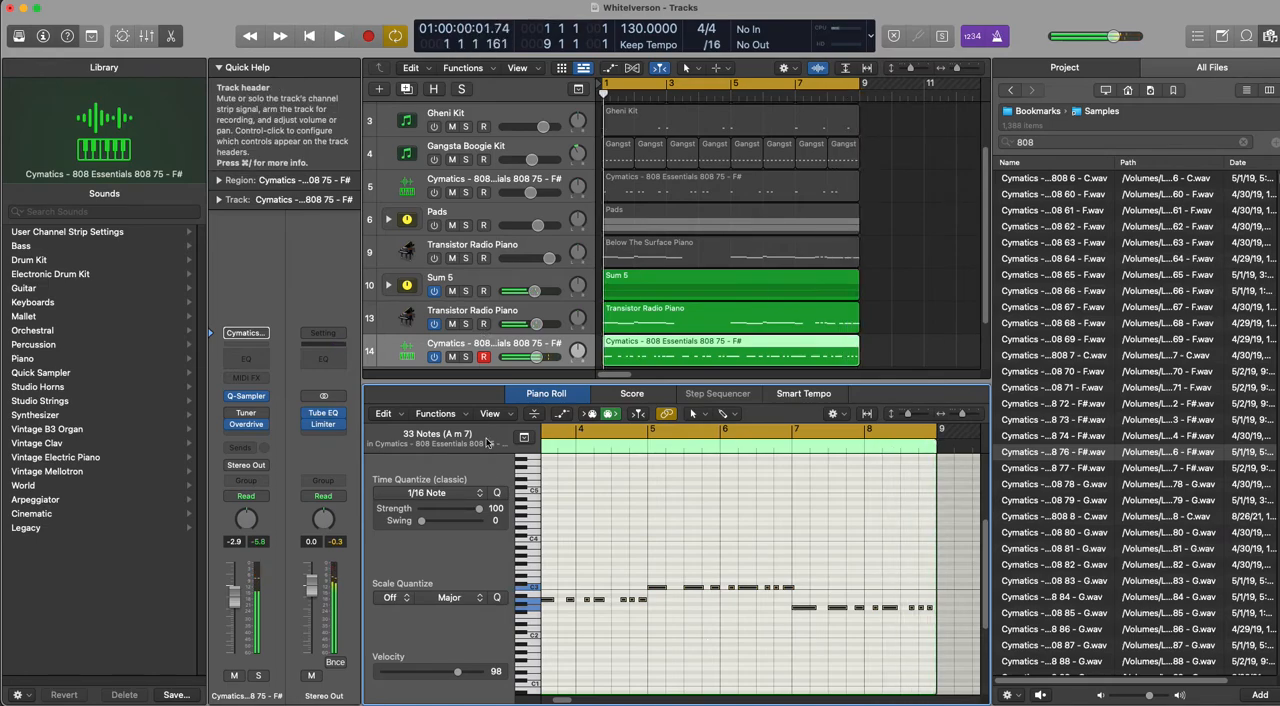
click(466, 178)
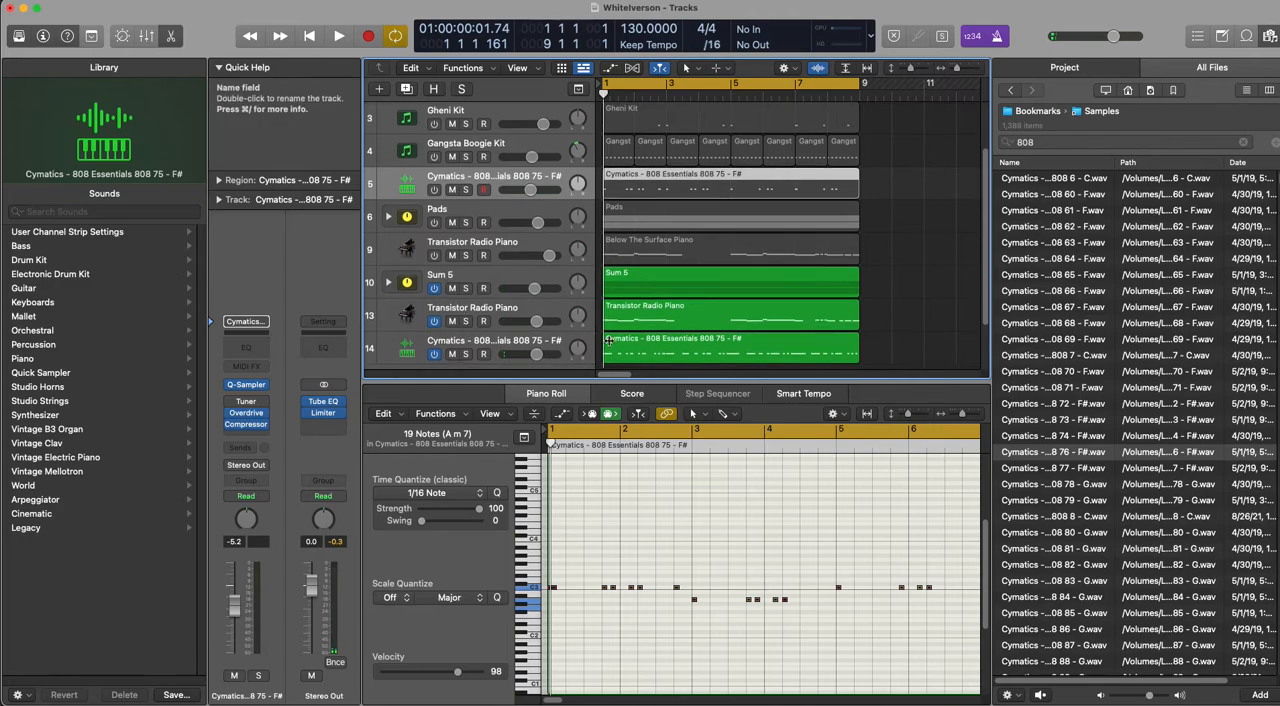
scroll(899, 314, down, 3)
drag(899, 314, 876, 232)
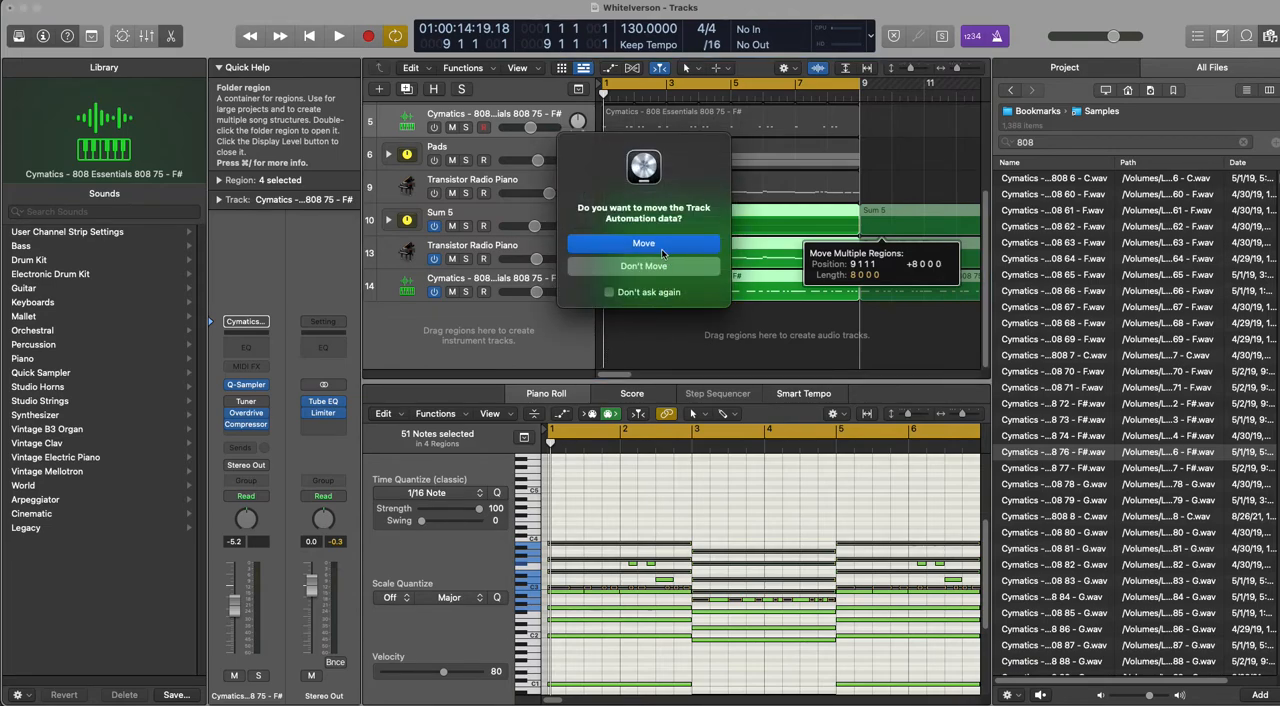
click(662, 244)
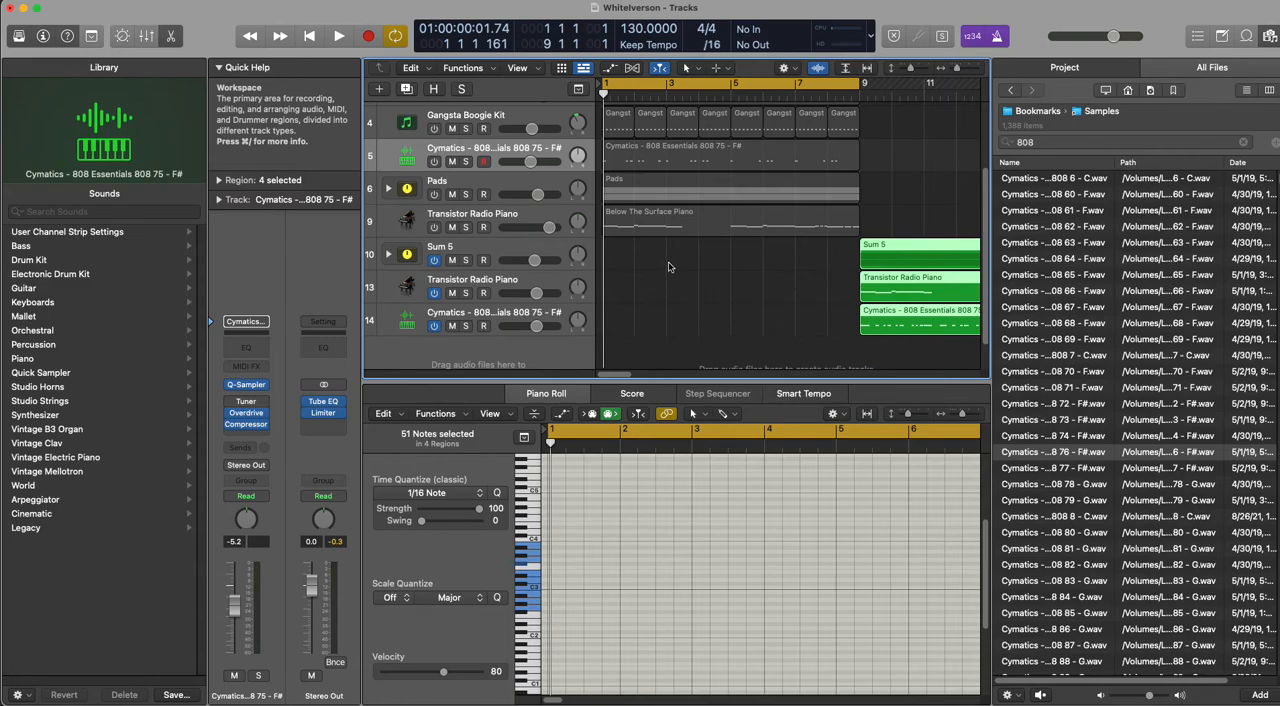
Step: Switch on the Global Shake Claps Kit track and move the cycle range to bars 9–17
scroll(669, 266, up, 3)
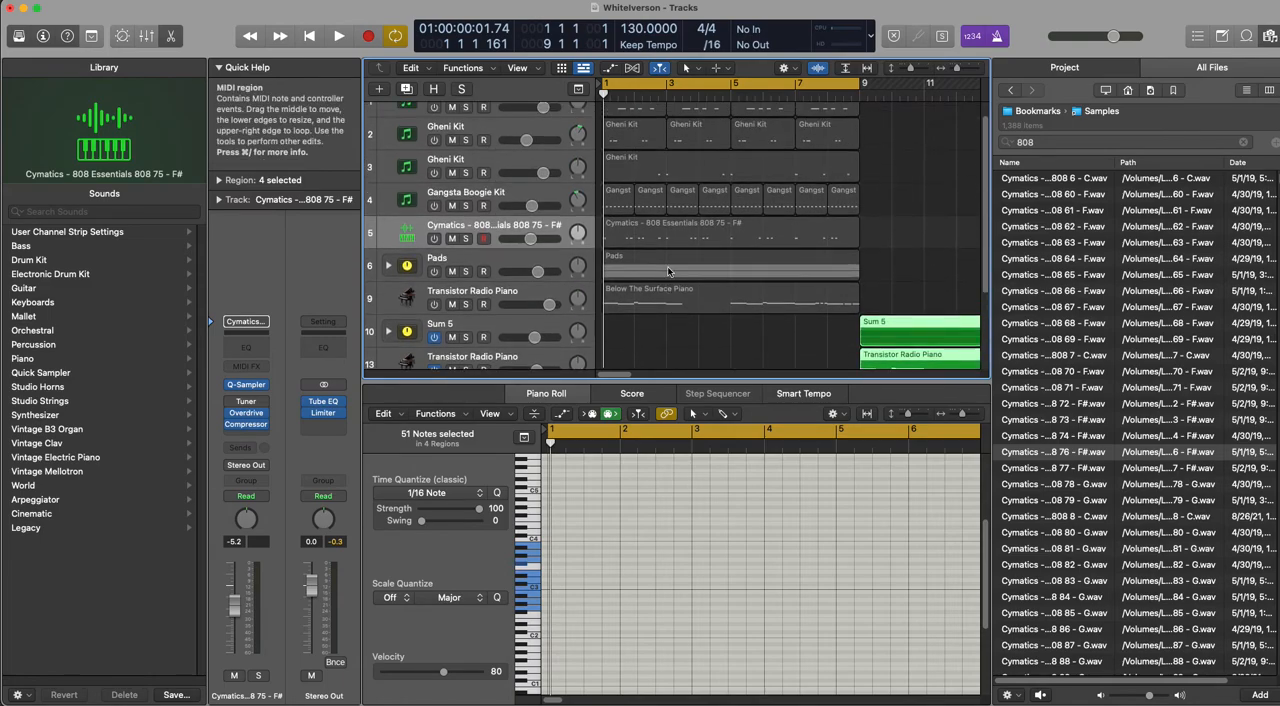
scroll(669, 271, up, 1)
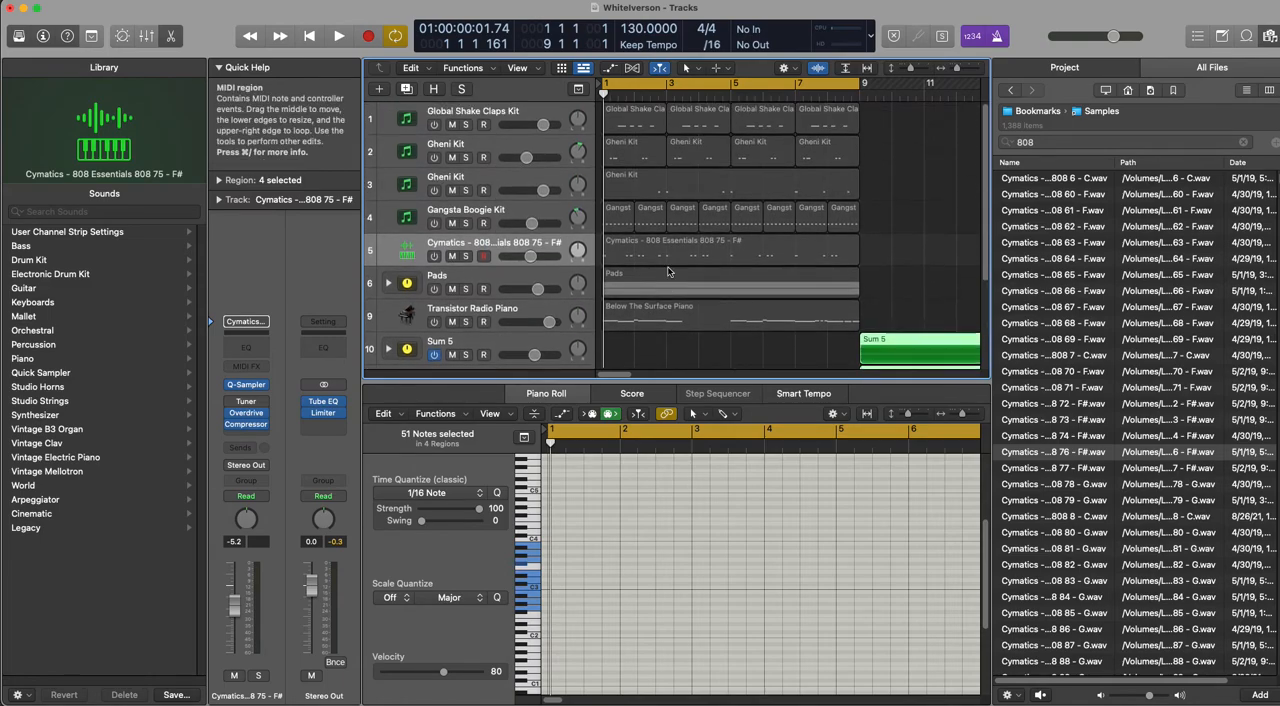
click(435, 125)
click(499, 114)
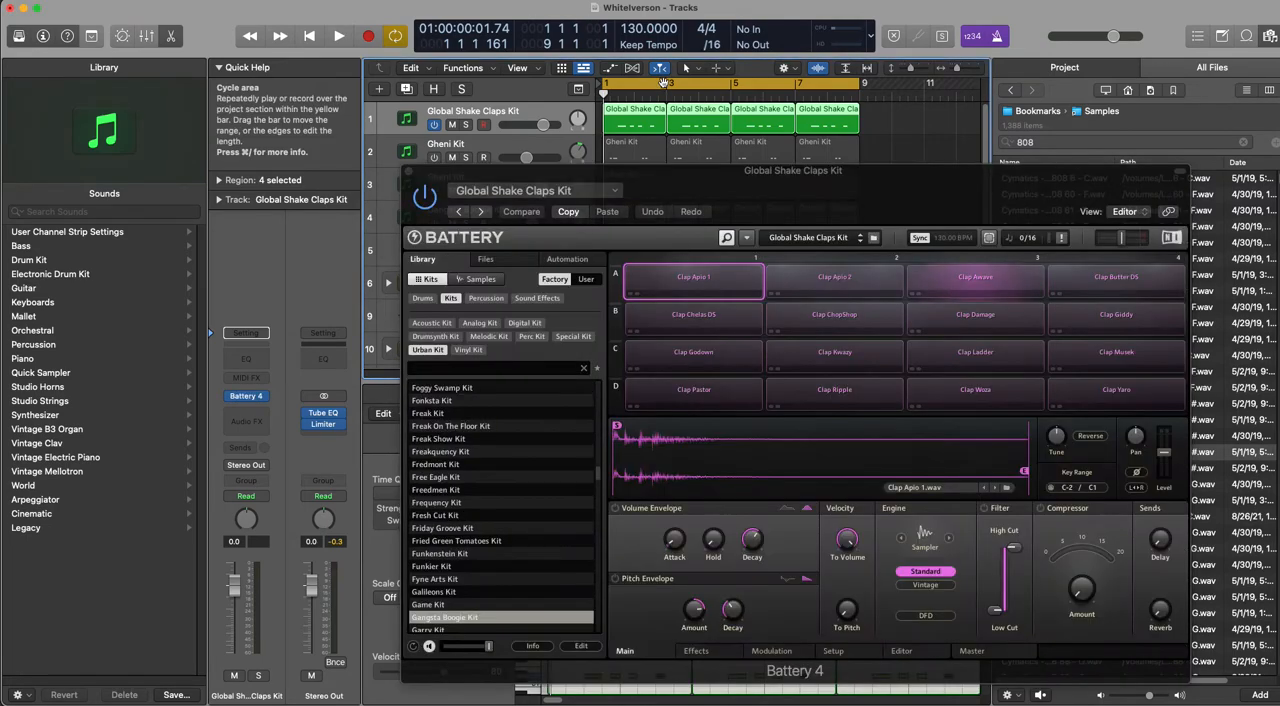
drag(665, 86, 921, 87)
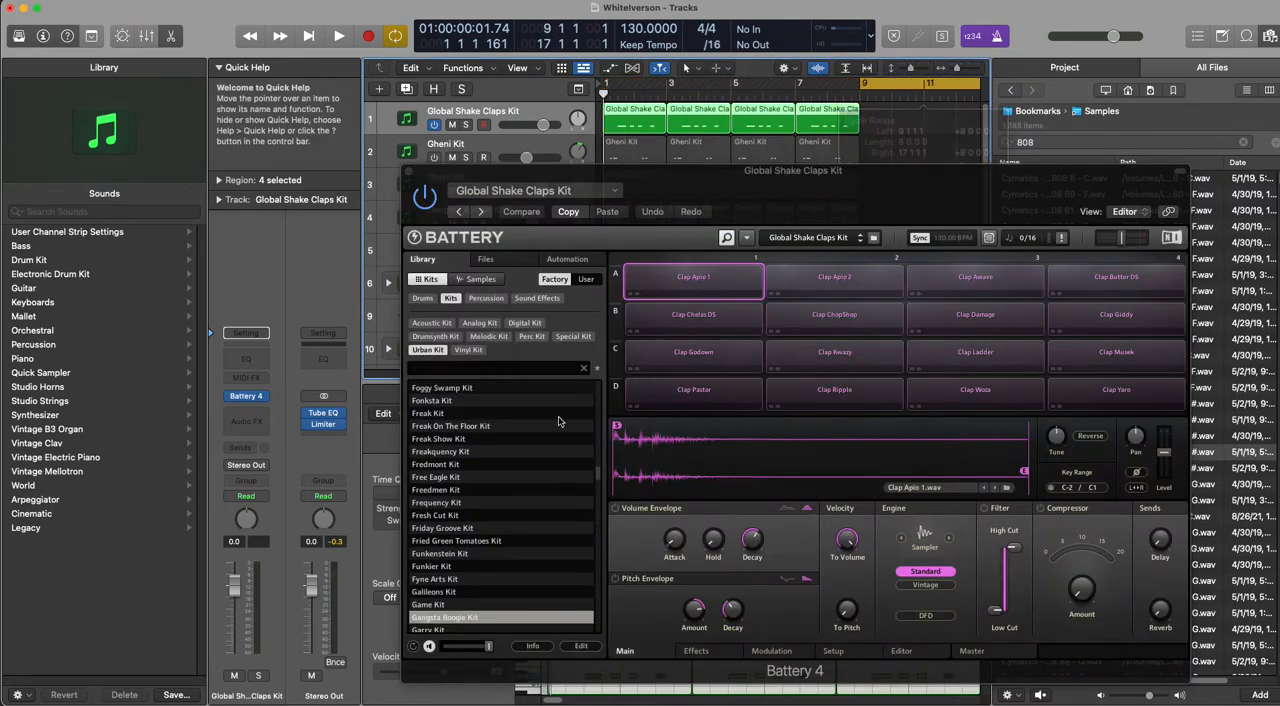
scroll(473, 603, down, 3)
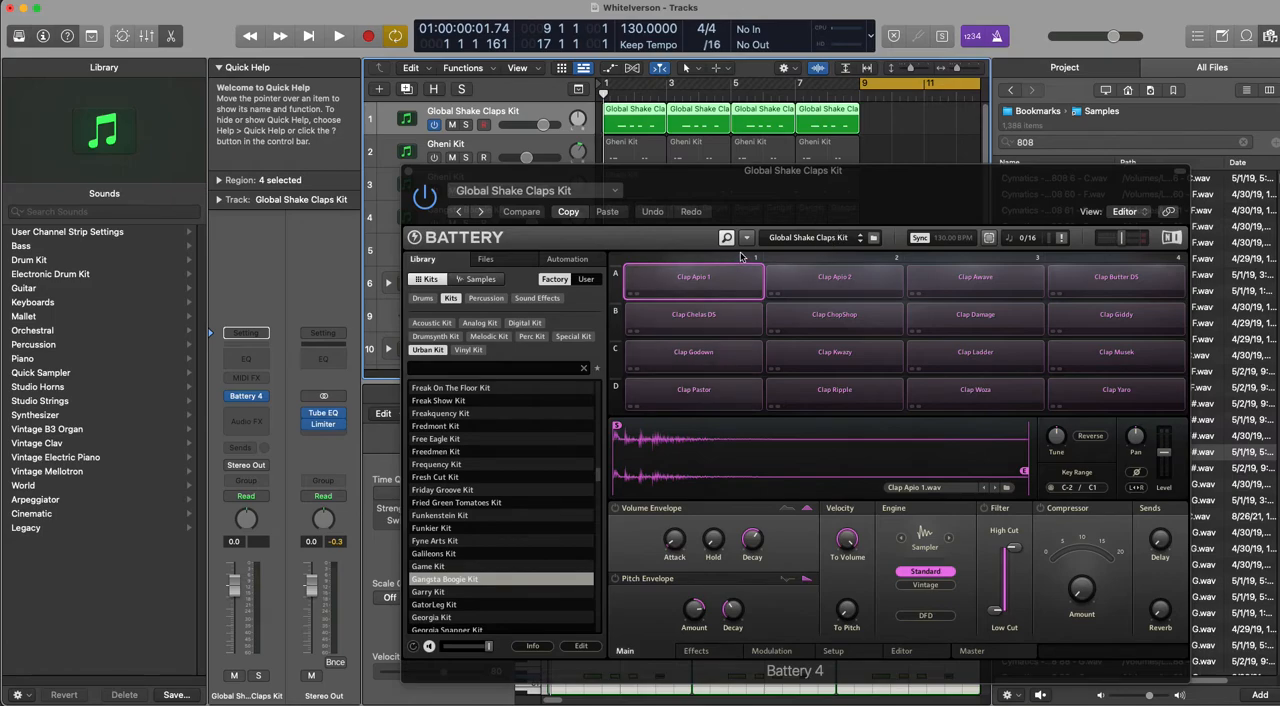
click(414, 174)
Step: Create an empty MIDI region at bar 9 on the claps track, audition clap keys, and extend the region to bar 11
right_click(874, 126)
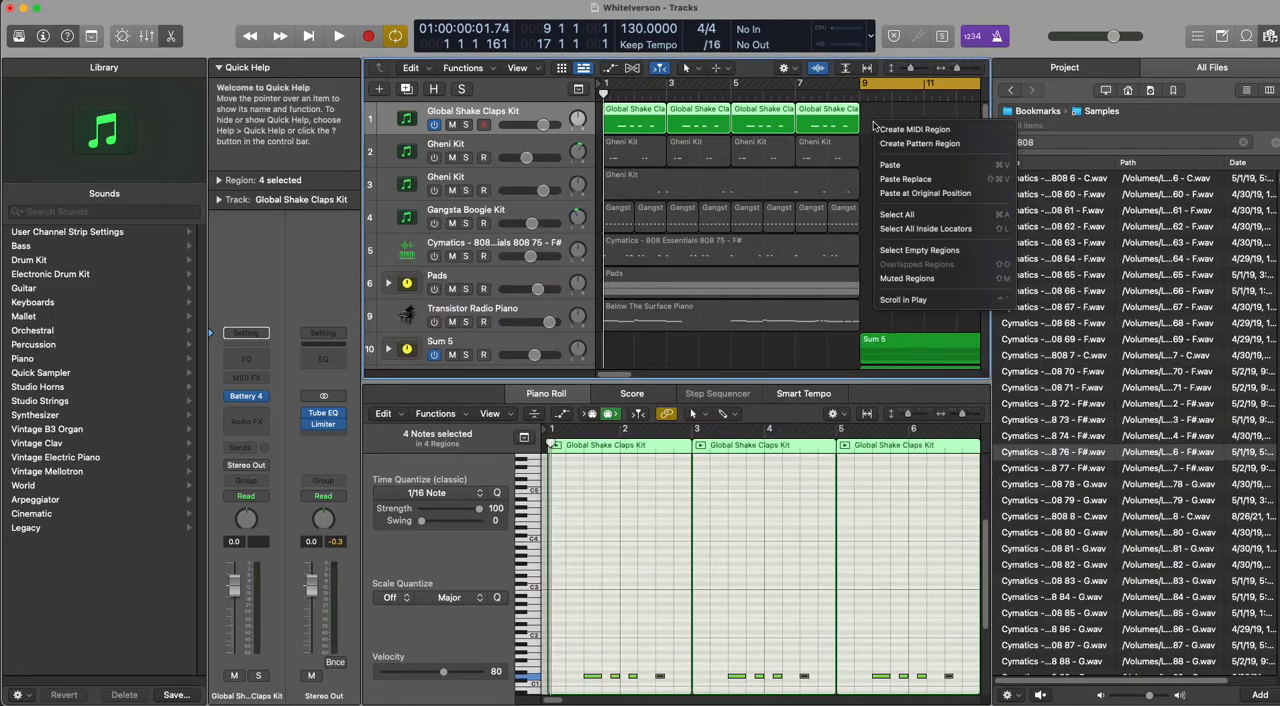
click(905, 129)
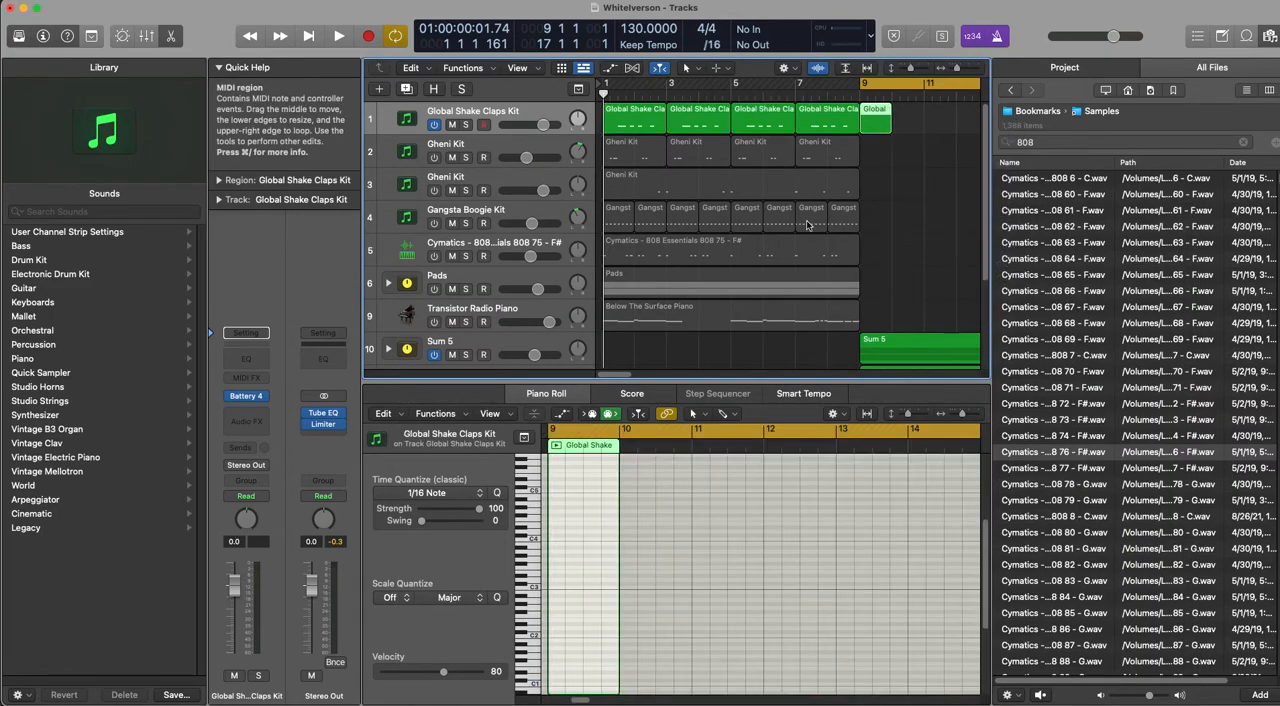
click(532, 583)
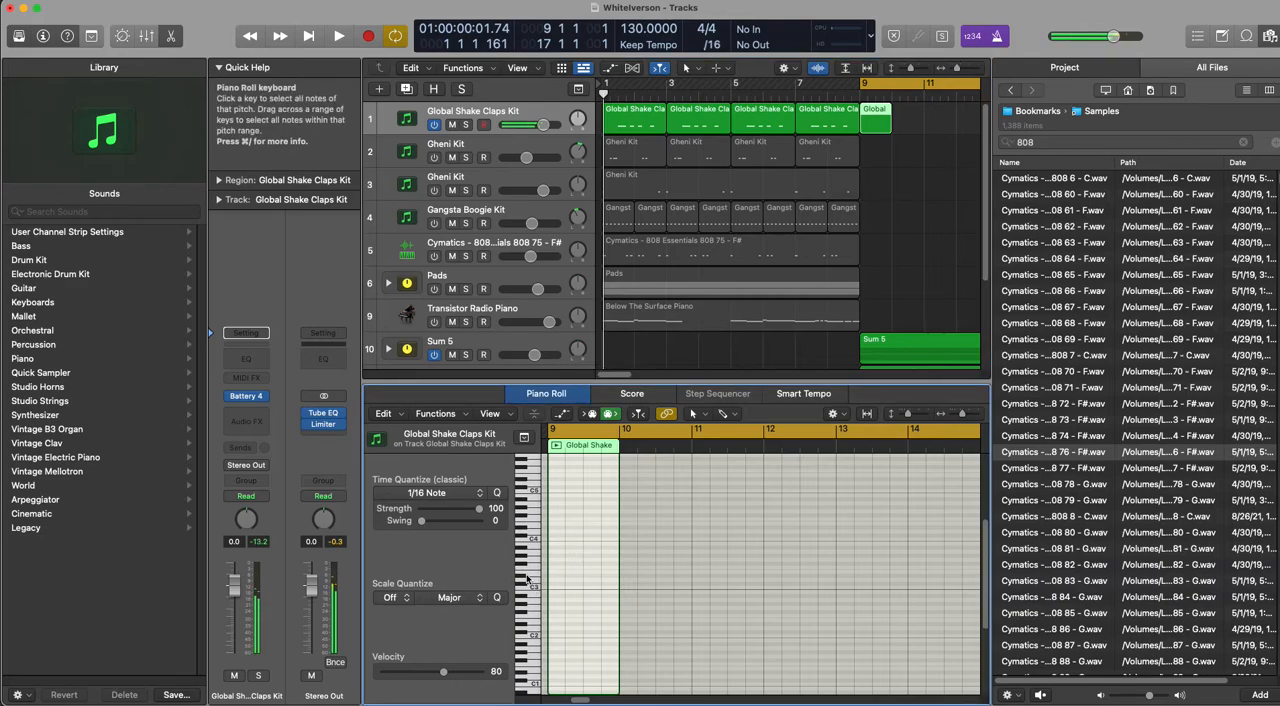
click(632, 125)
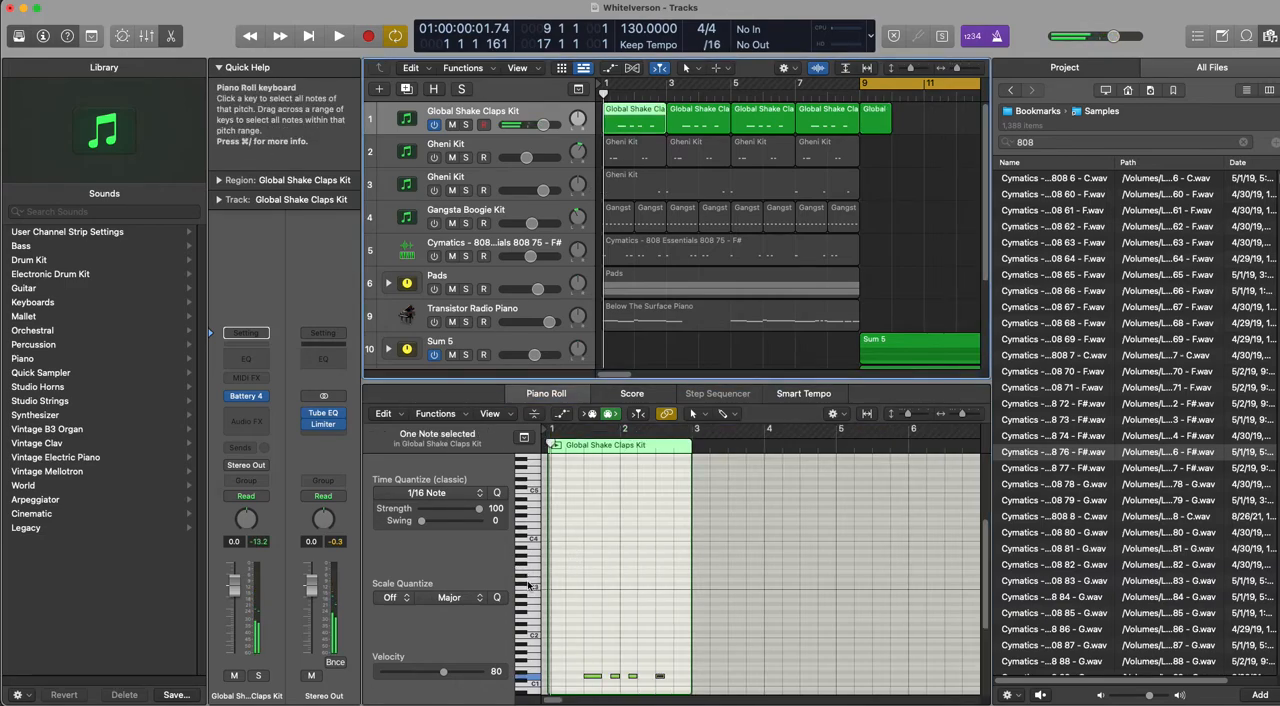
click(880, 116)
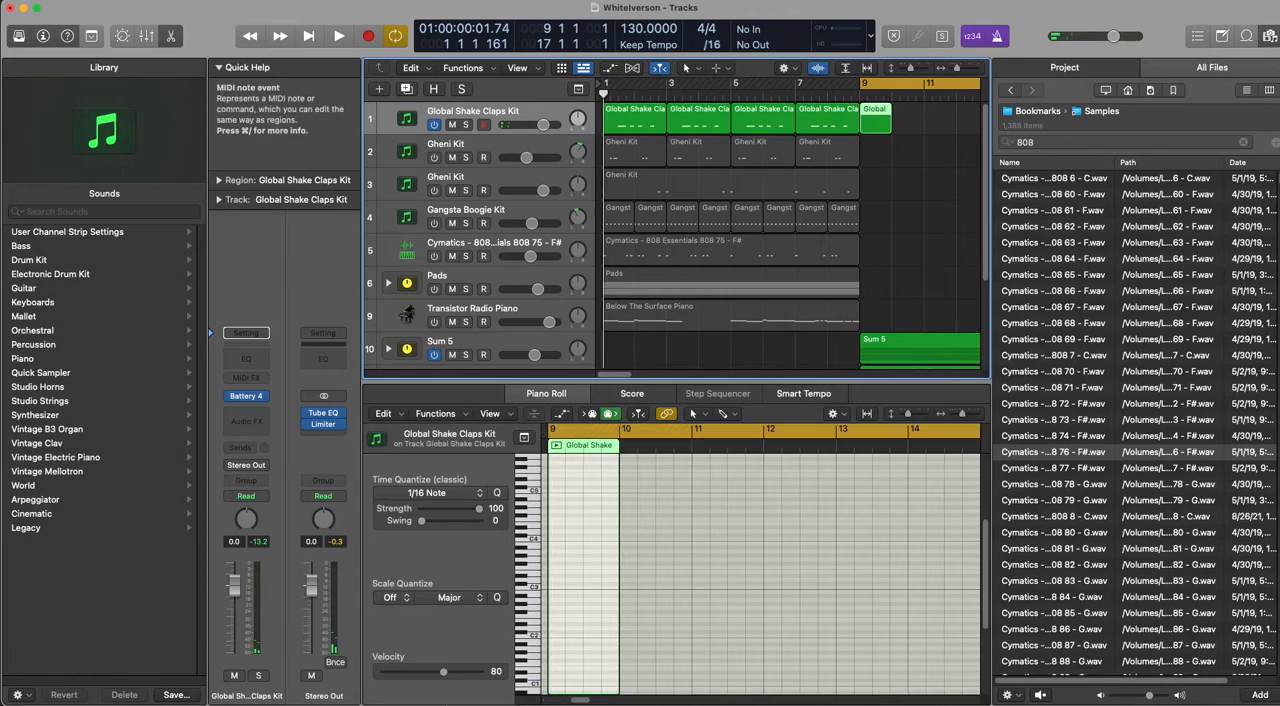
click(528, 683)
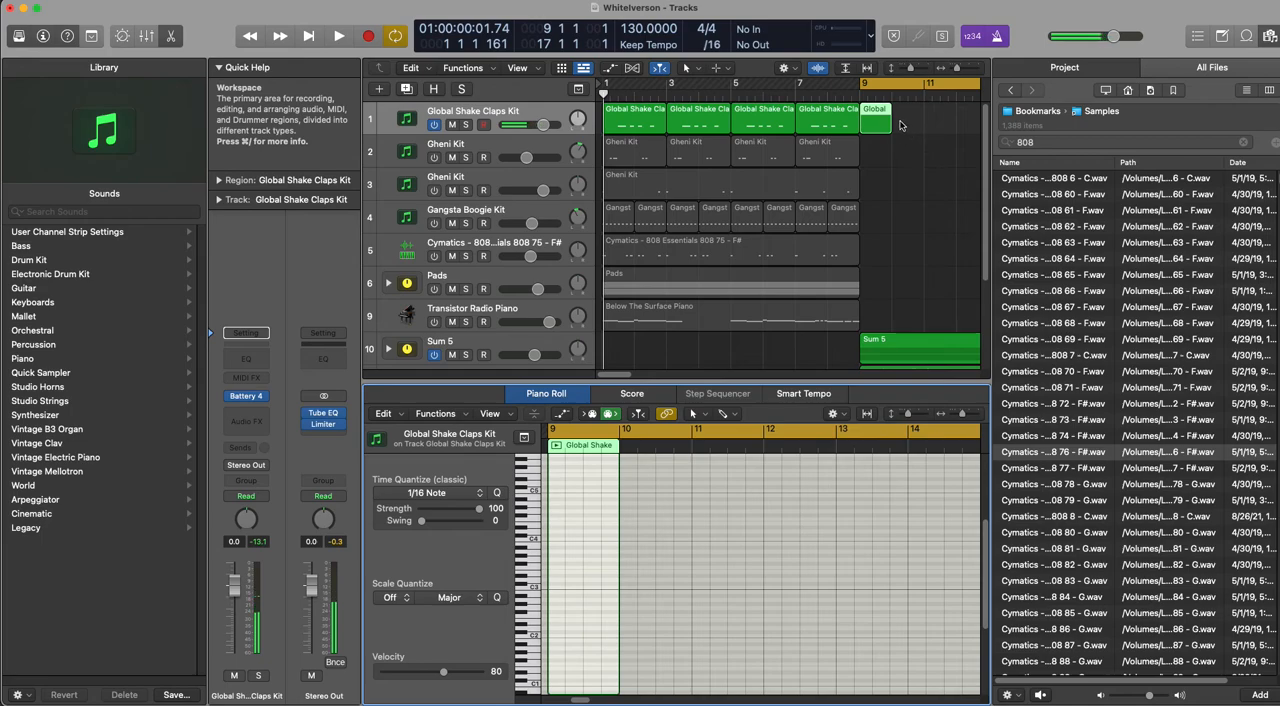
drag(890, 131, 923, 131)
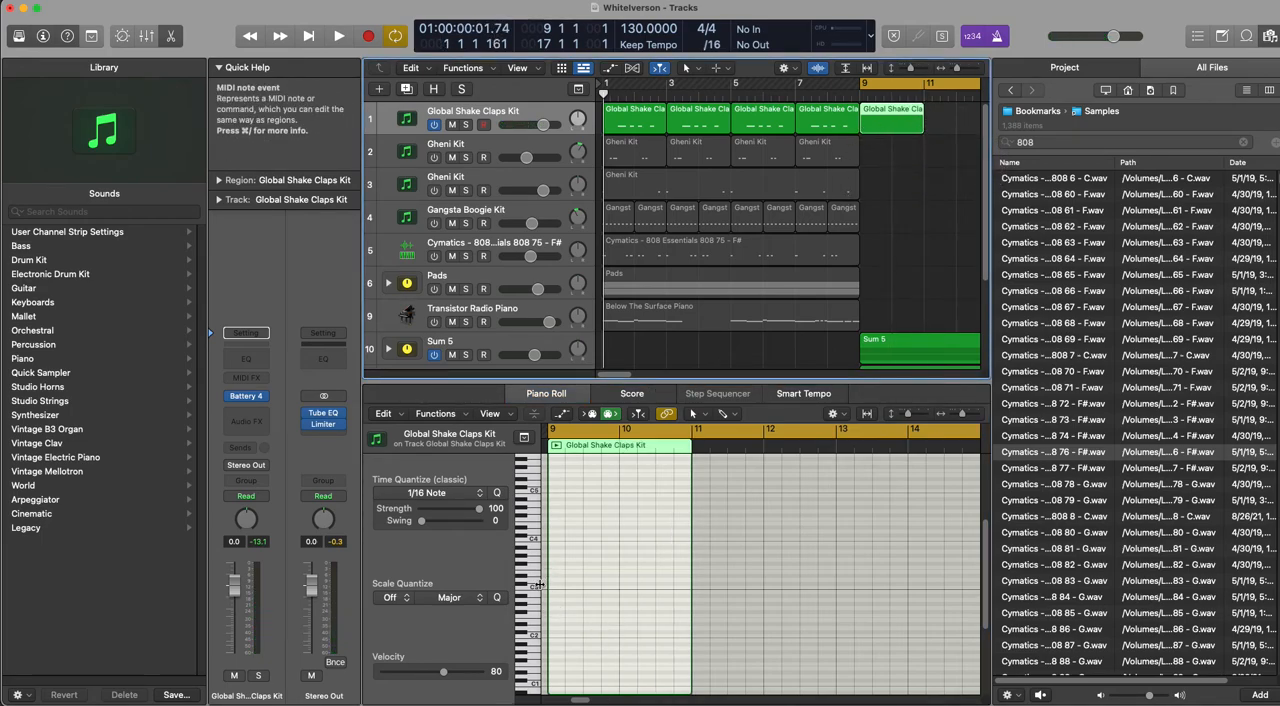
Step: Enter four short clap notes during playback: beat 3 and late beat 4 of bar 9, late beat 1 and beat 3 of bar 10
click(578, 681)
key(space)
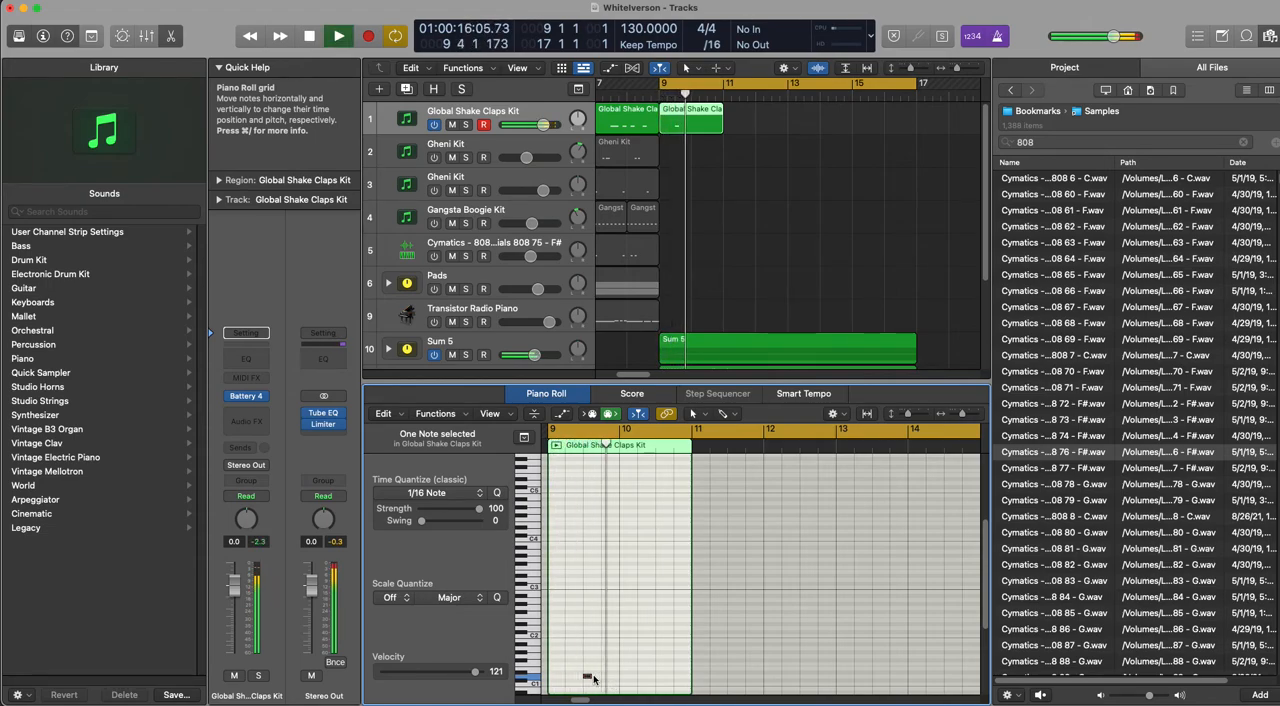
key(space)
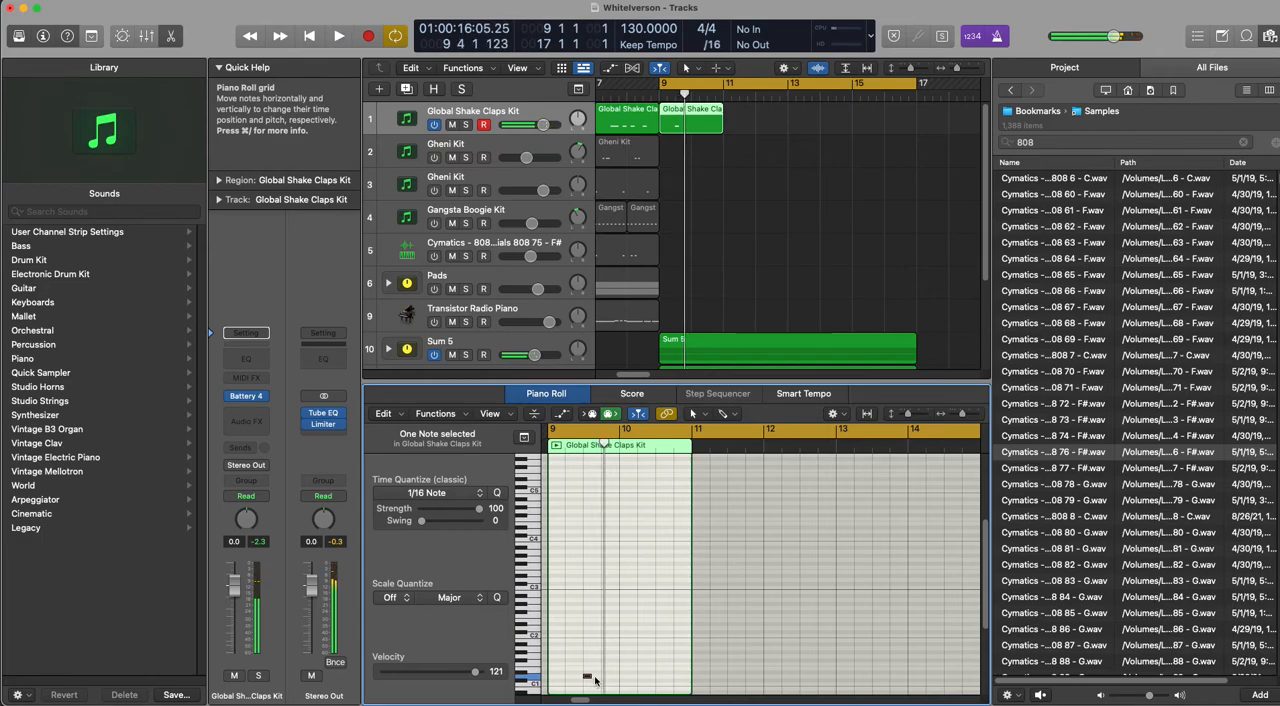
key(space)
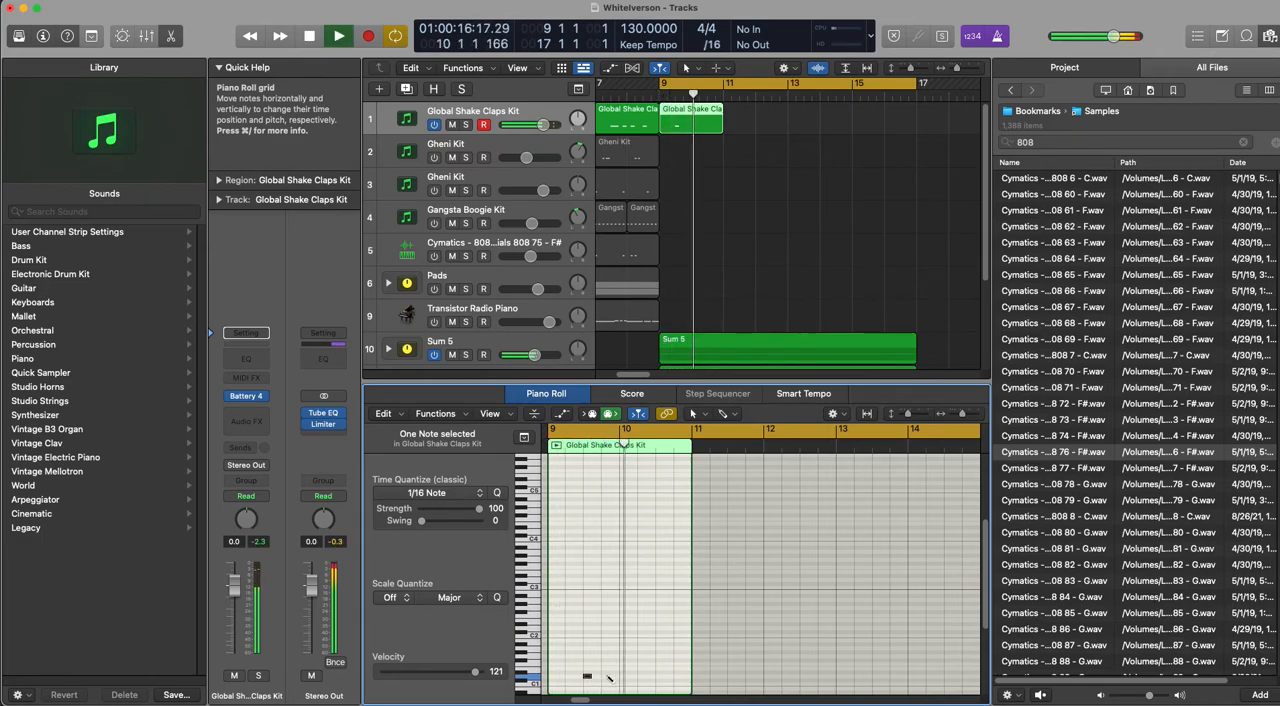
key(space)
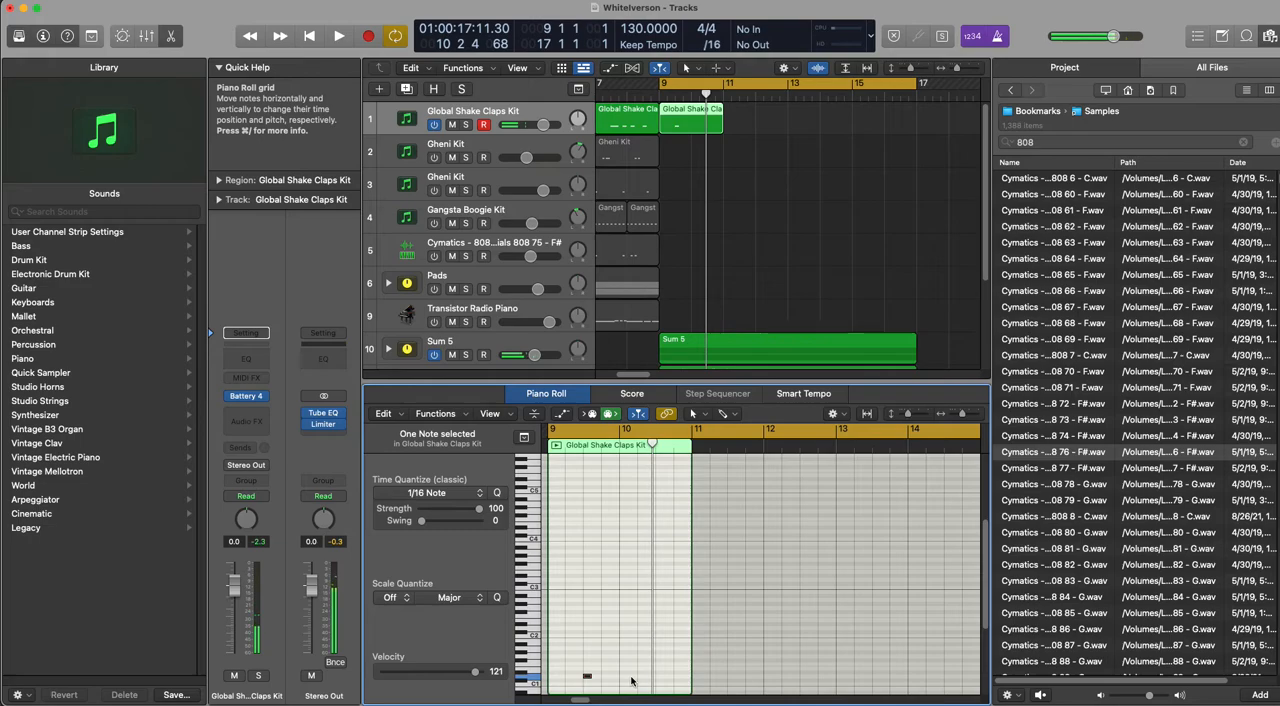
key(space)
super+click(618, 677)
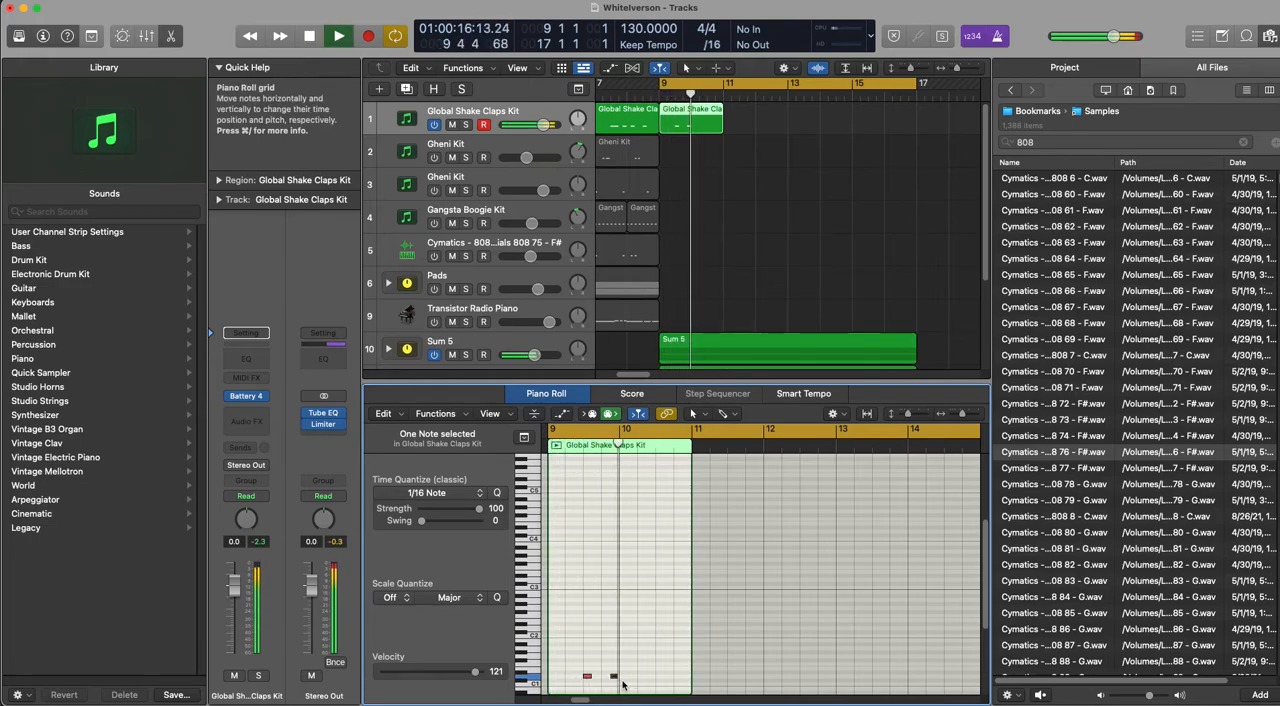
key(space)
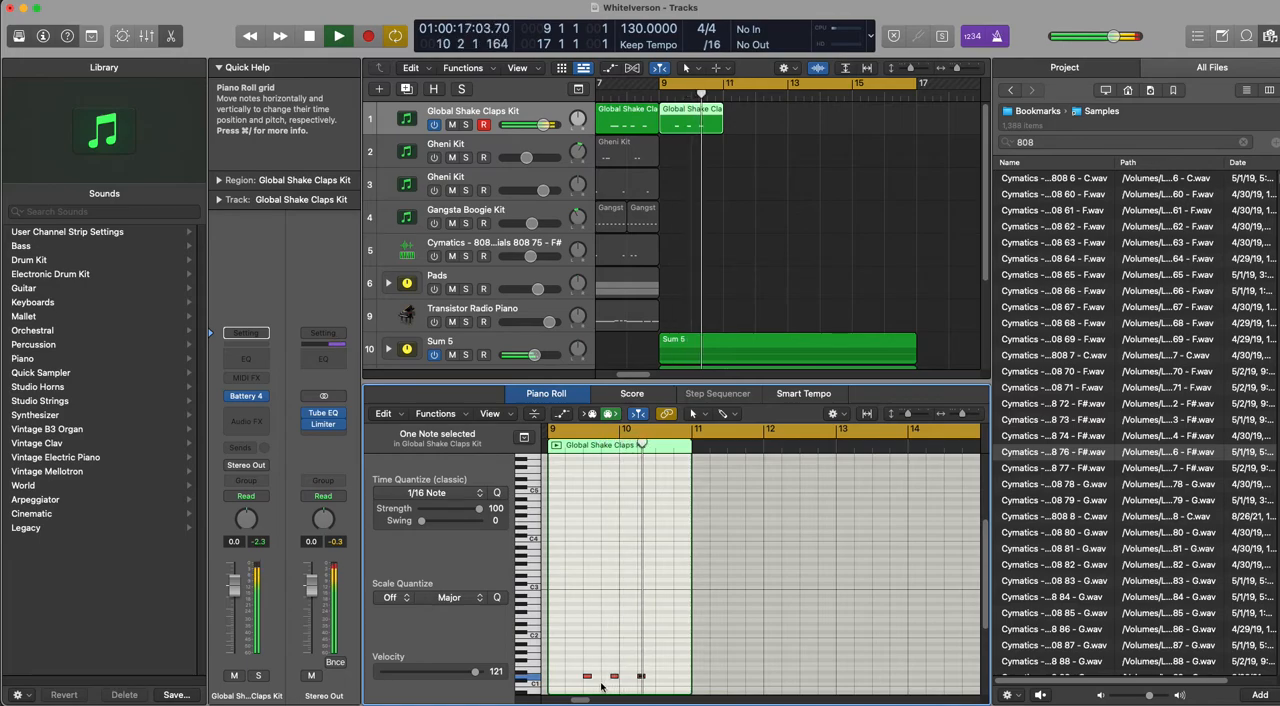
drag(641, 678, 630, 655)
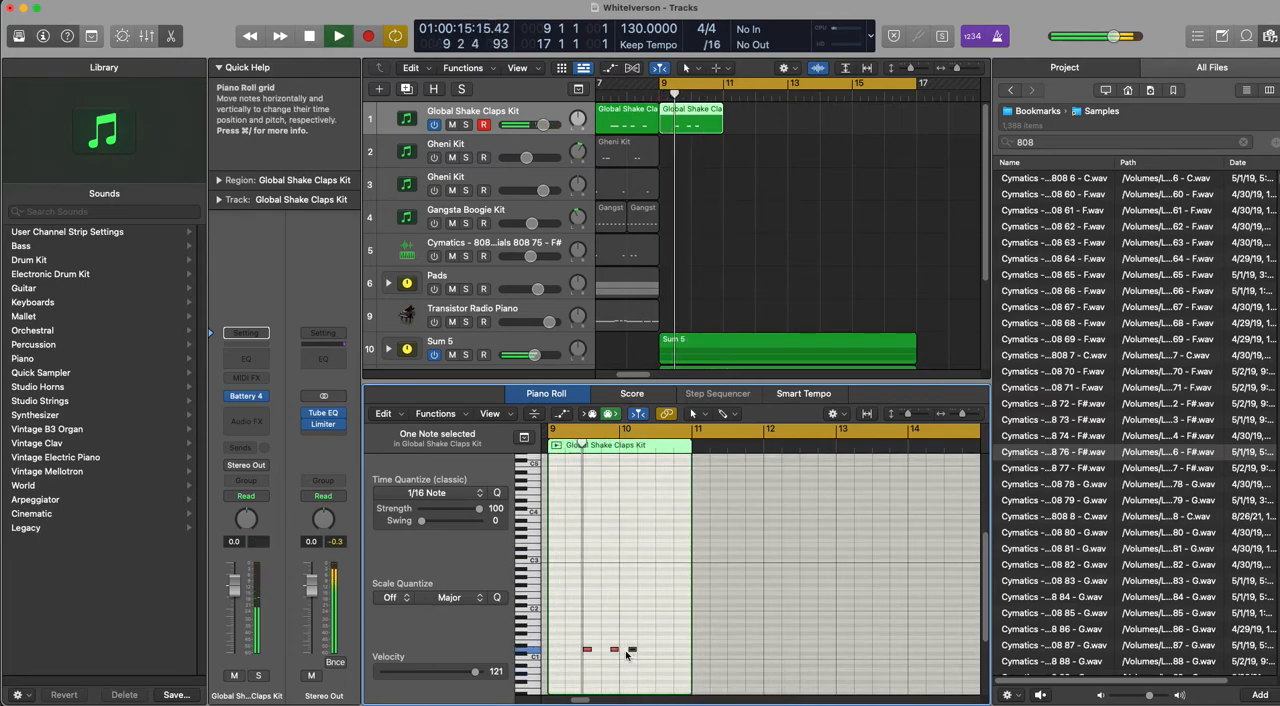
key(super+v)
key(space)
Step: Set the velocity of all four new clap notes to 109 and play them back
drag(588, 637, 658, 659)
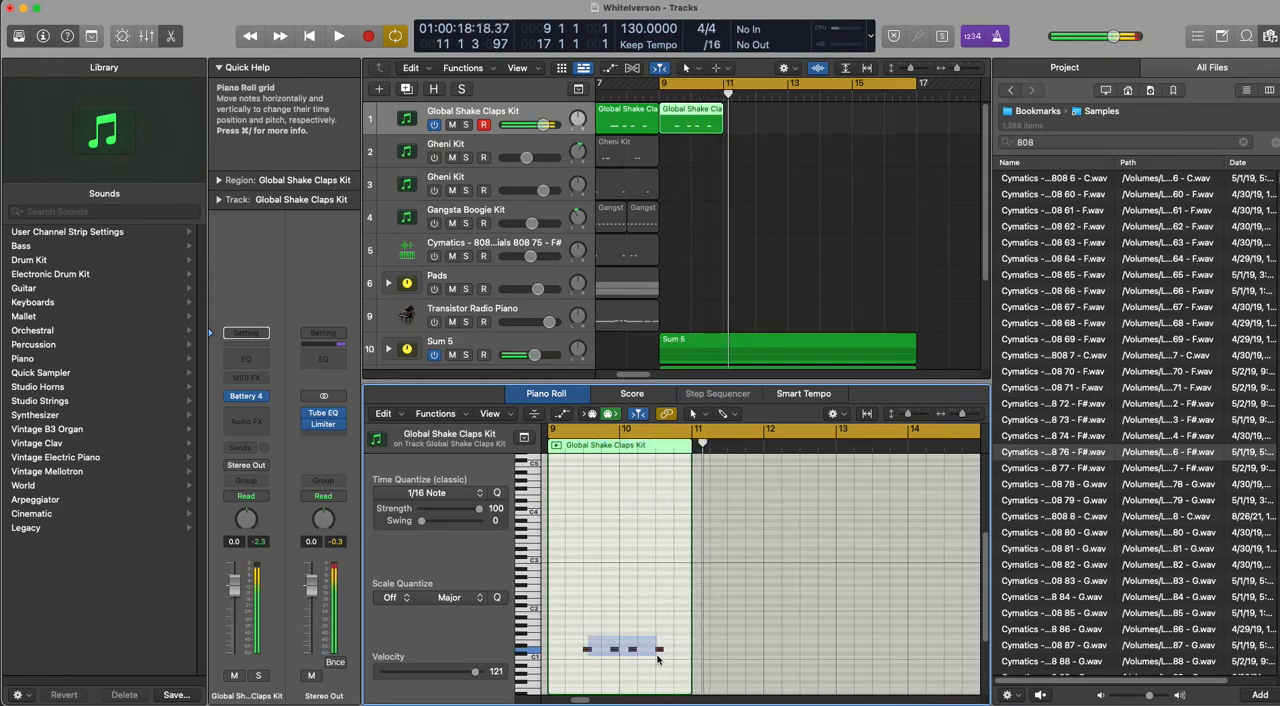
key(space)
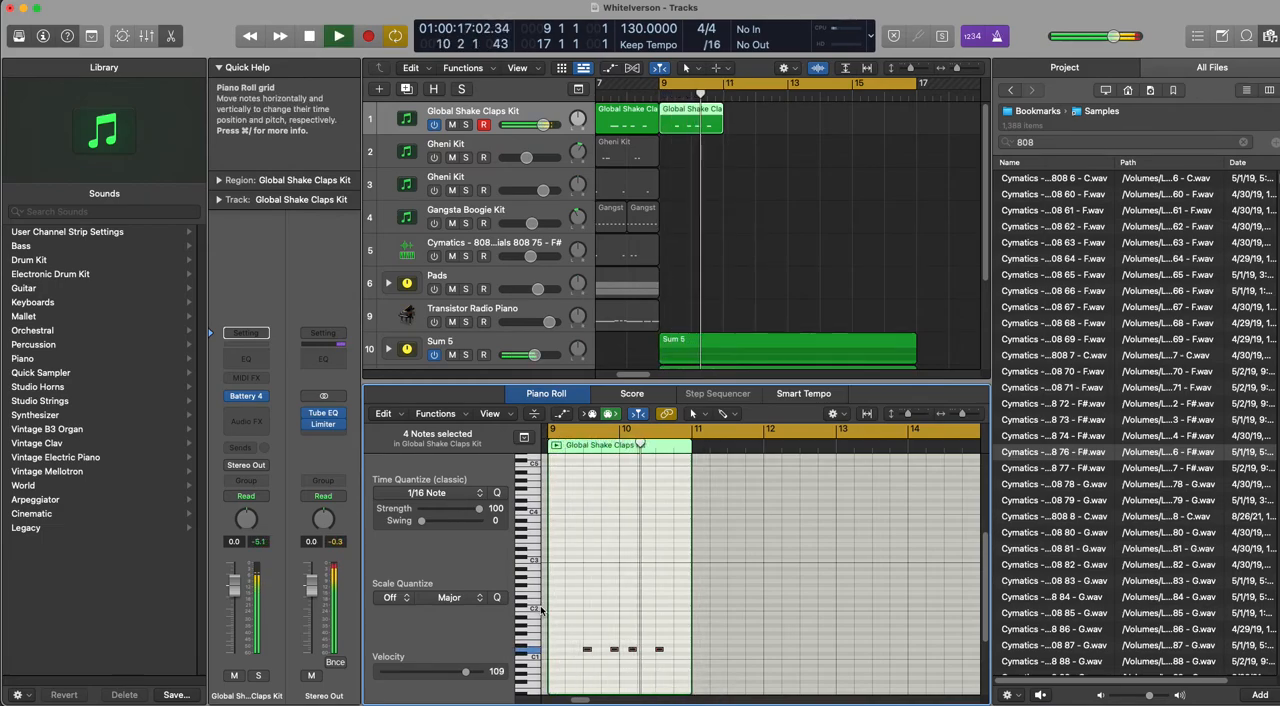
key(space)
Step: Repeat the two-bar claps region three times so the pattern fills bars 9–17
click(685, 122)
key(super+r)
key(super+r)
key(super+r)
key(super+r)
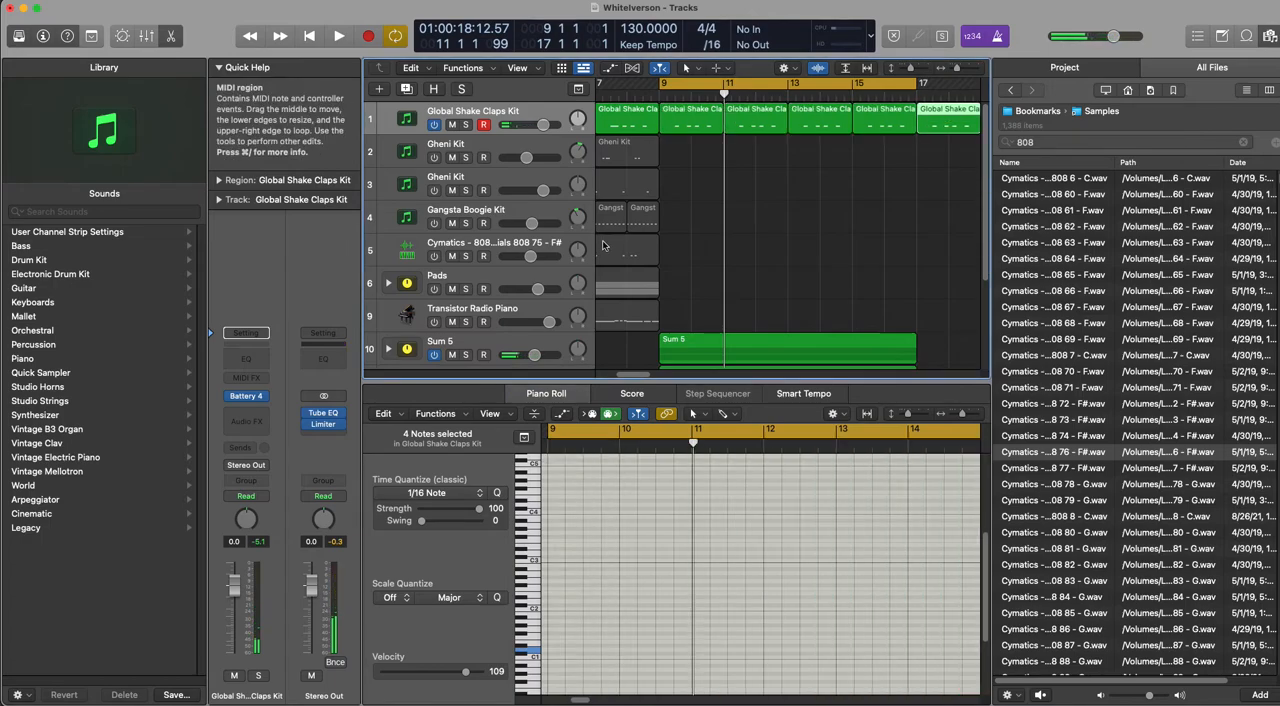
key(super+z)
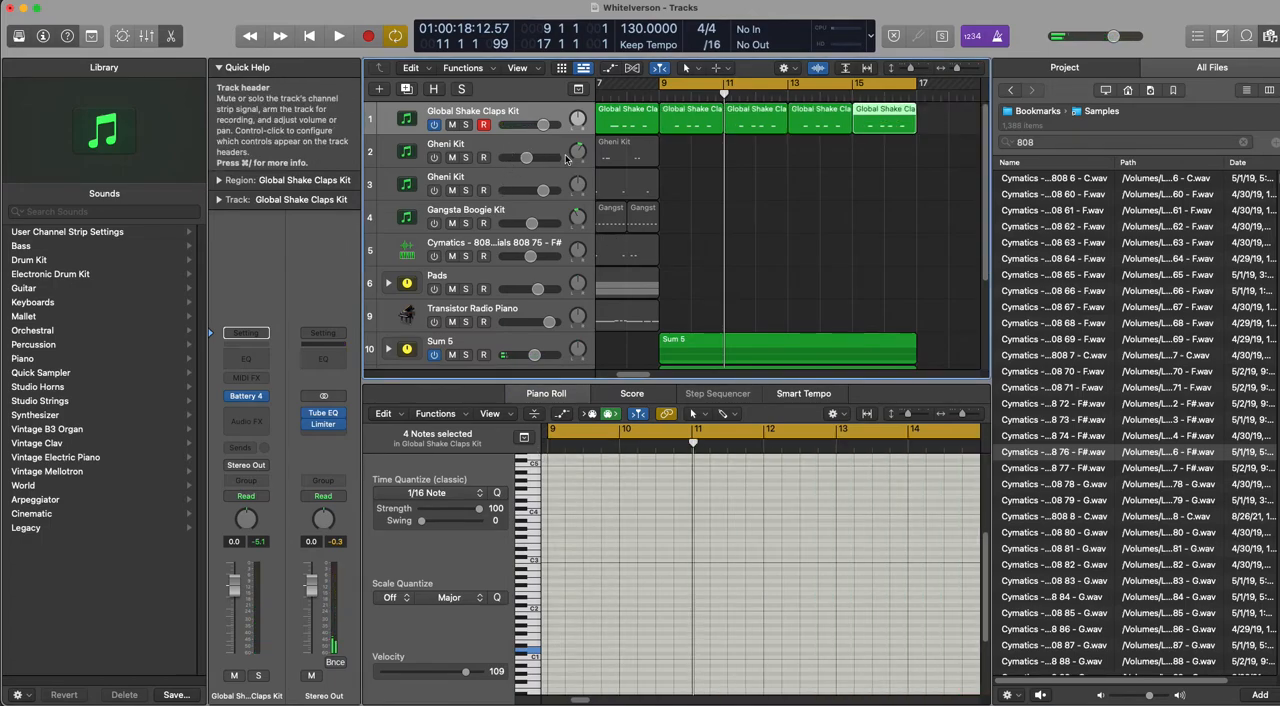
Step: Solo the first Gheni Kit track, copy its bar 7 region to bar 9, and show the copy in the Piano Roll
click(465, 157)
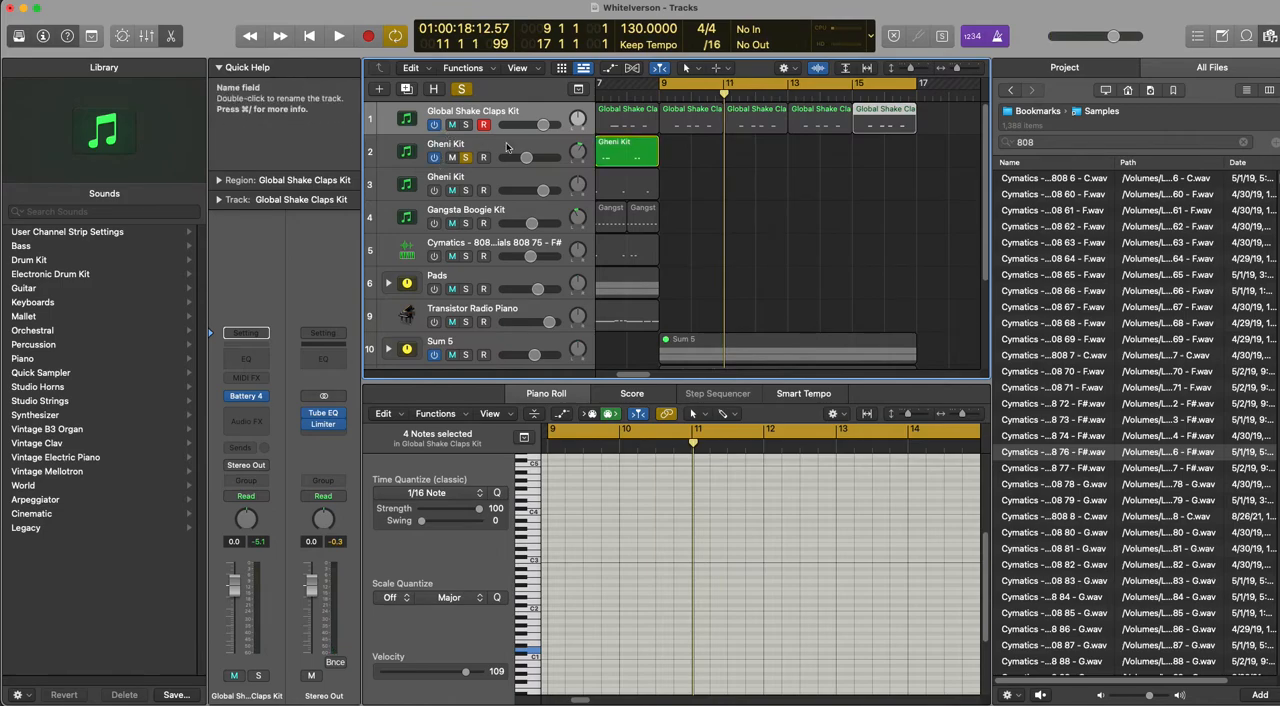
click(632, 152)
drag(636, 150, 700, 152)
key(e)
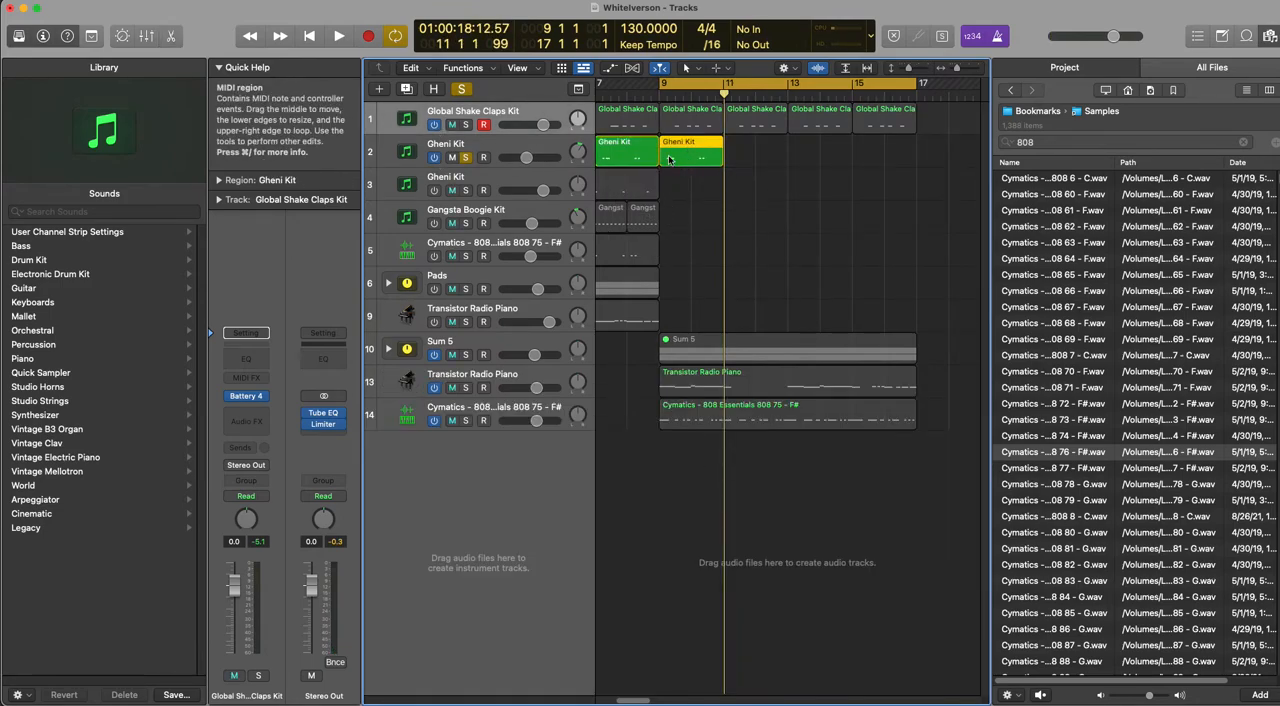
key(e)
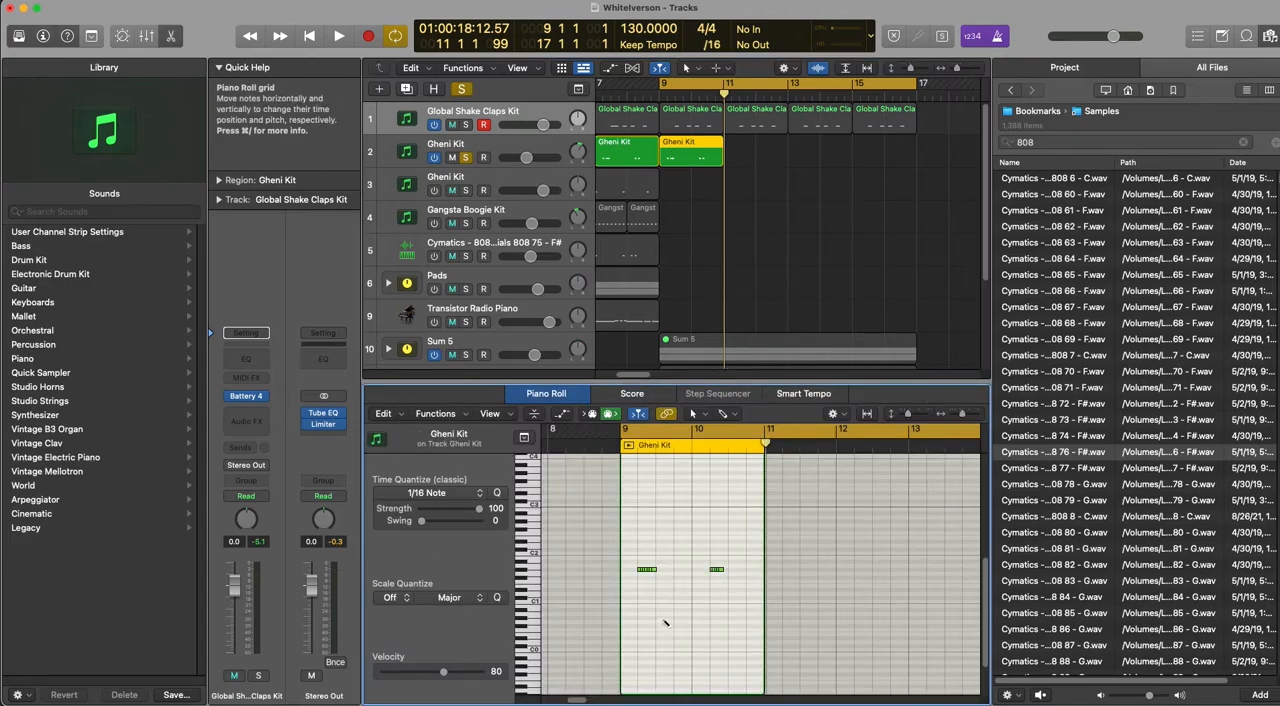
Step: Draw one long note at 10 2 below the five-note roll in the copied Gheni Kit region, matching the roll's length
key(super+Right)
key(super+Right)
key(super+Right)
key(super+Right)
key(super+Right)
key(super+Right)
scroll(662, 623, left, 5)
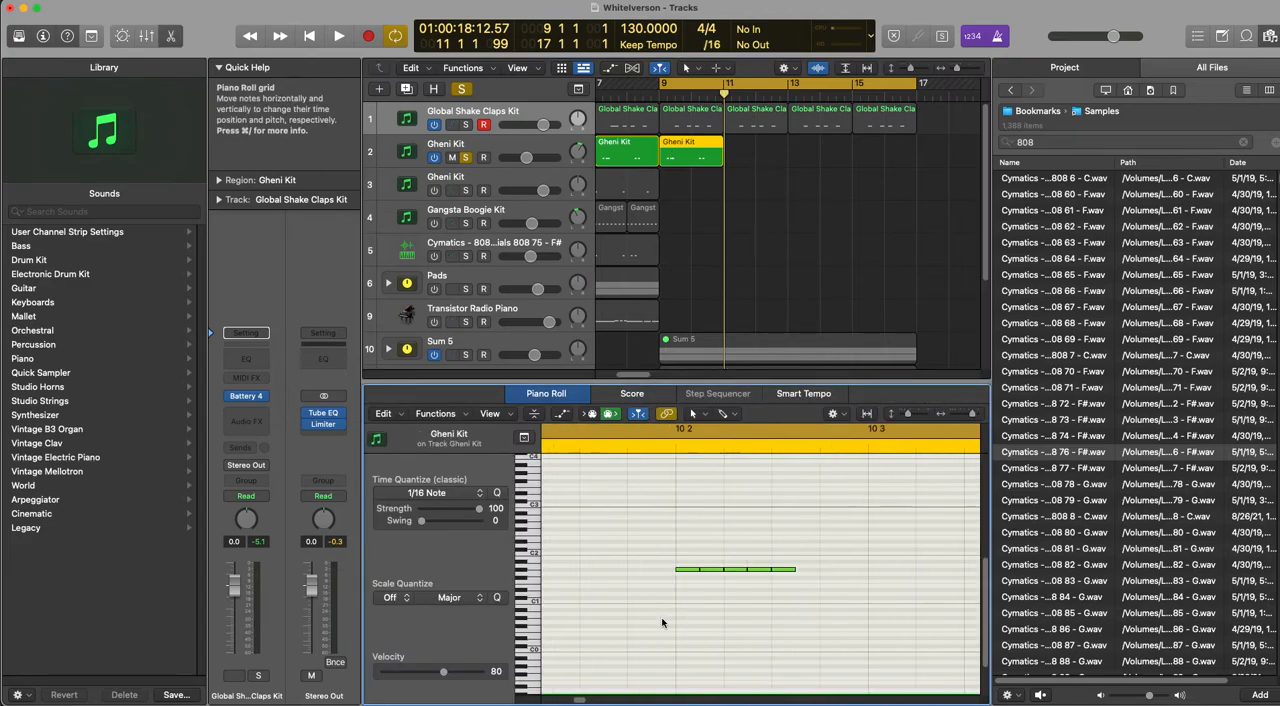
key(super+Right)
key(super+Right)
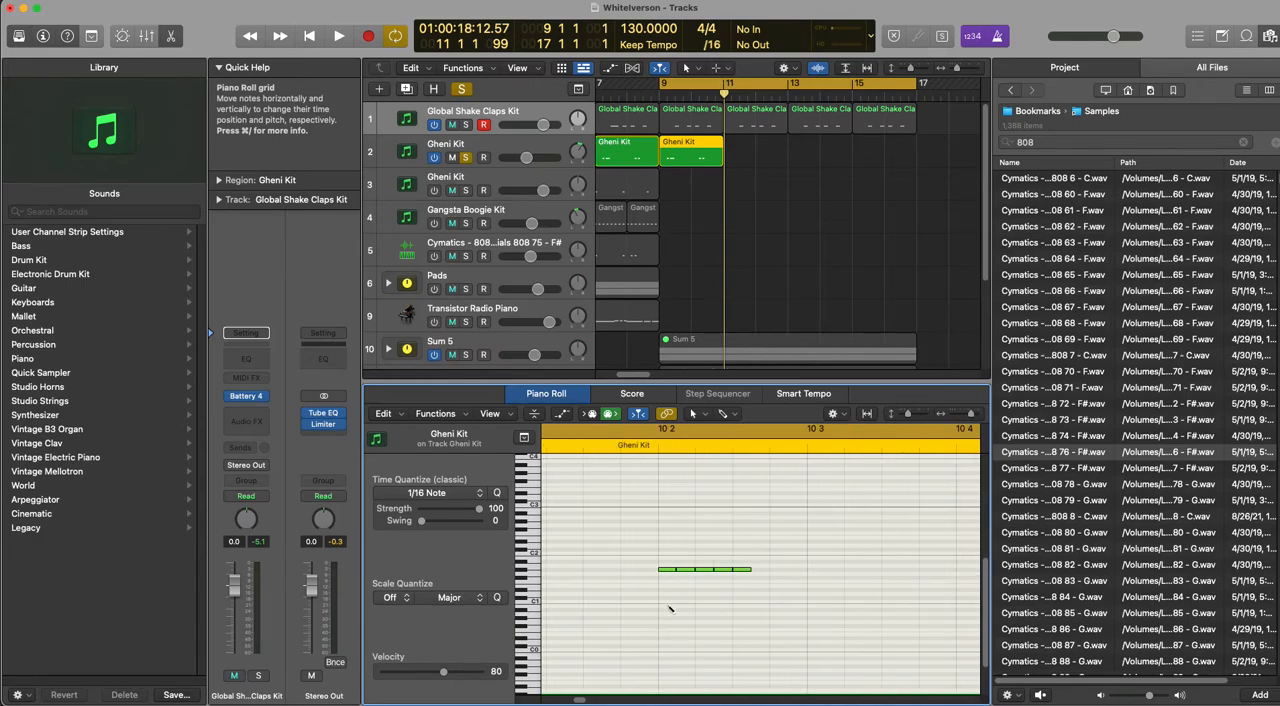
mouse_move(665, 595)
mouse_down()
mouse_move(687, 597)
mouse_move(700, 634)
mouse_up()
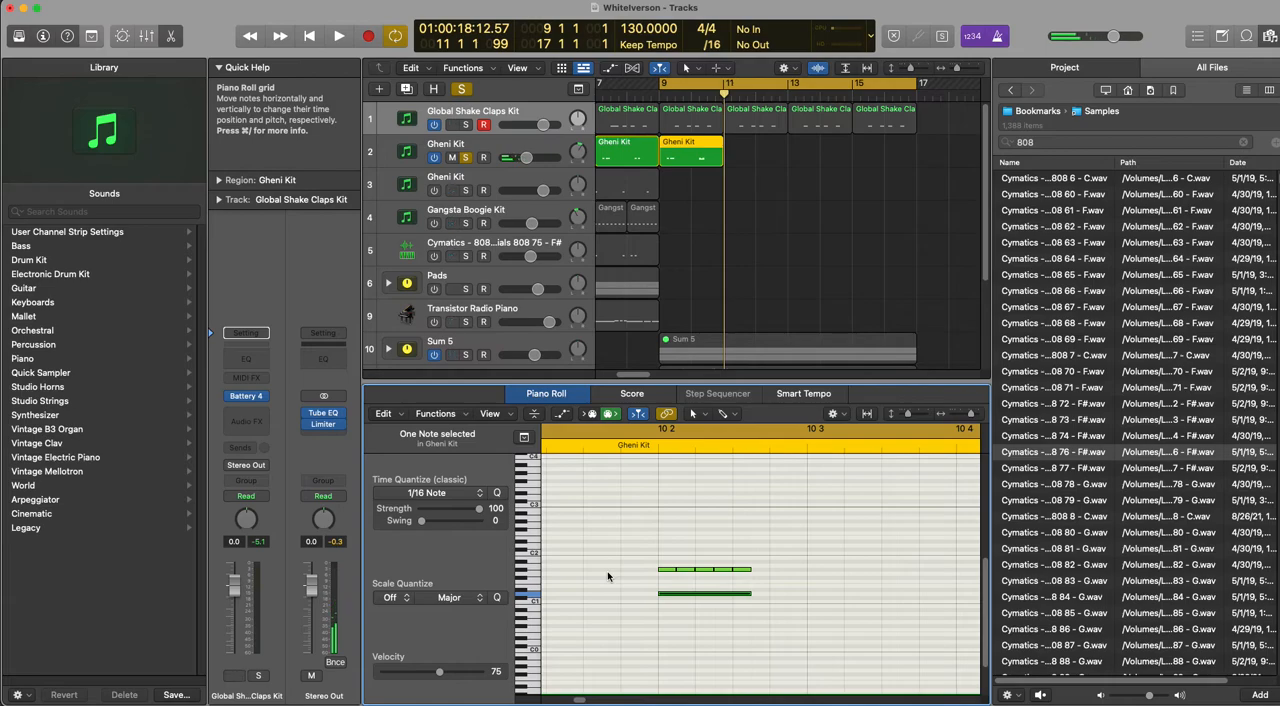
Step: Delete the long note below the five-note roll at 10 2 in the Gheni Kit region and play the pattern back
key(t)
click(629, 650)
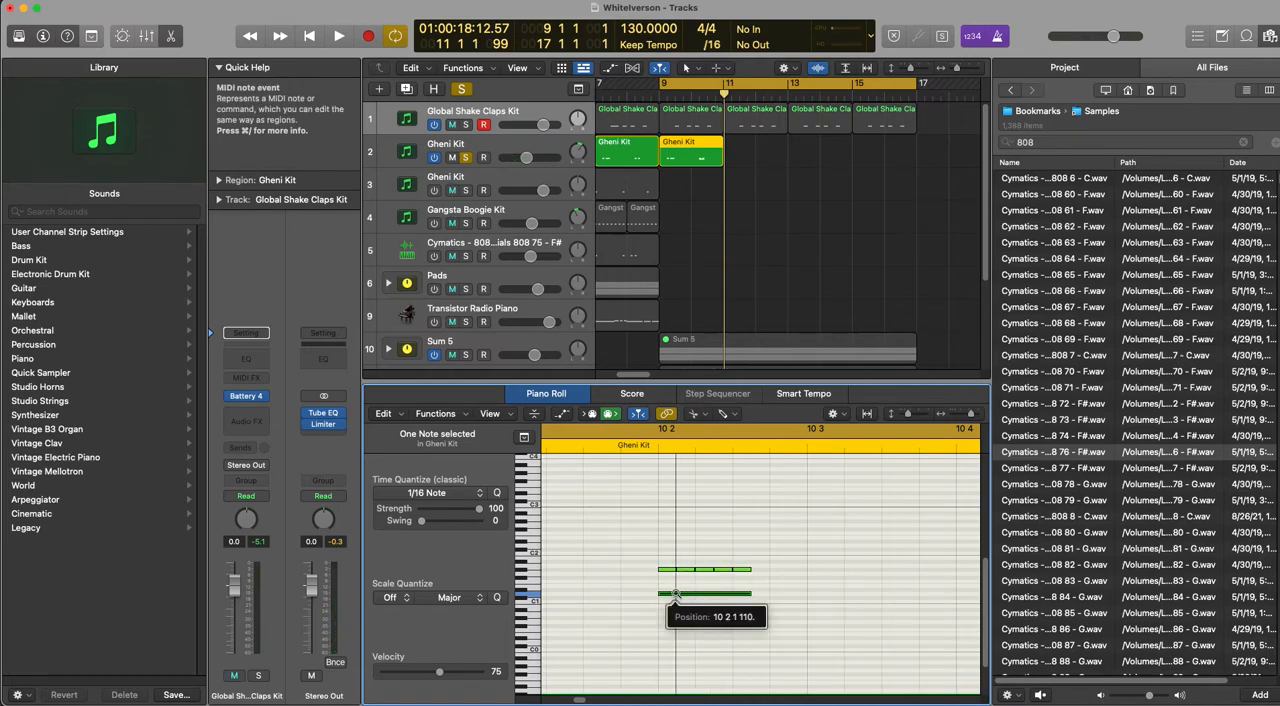
alt+click(676, 596)
alt+click(676, 597)
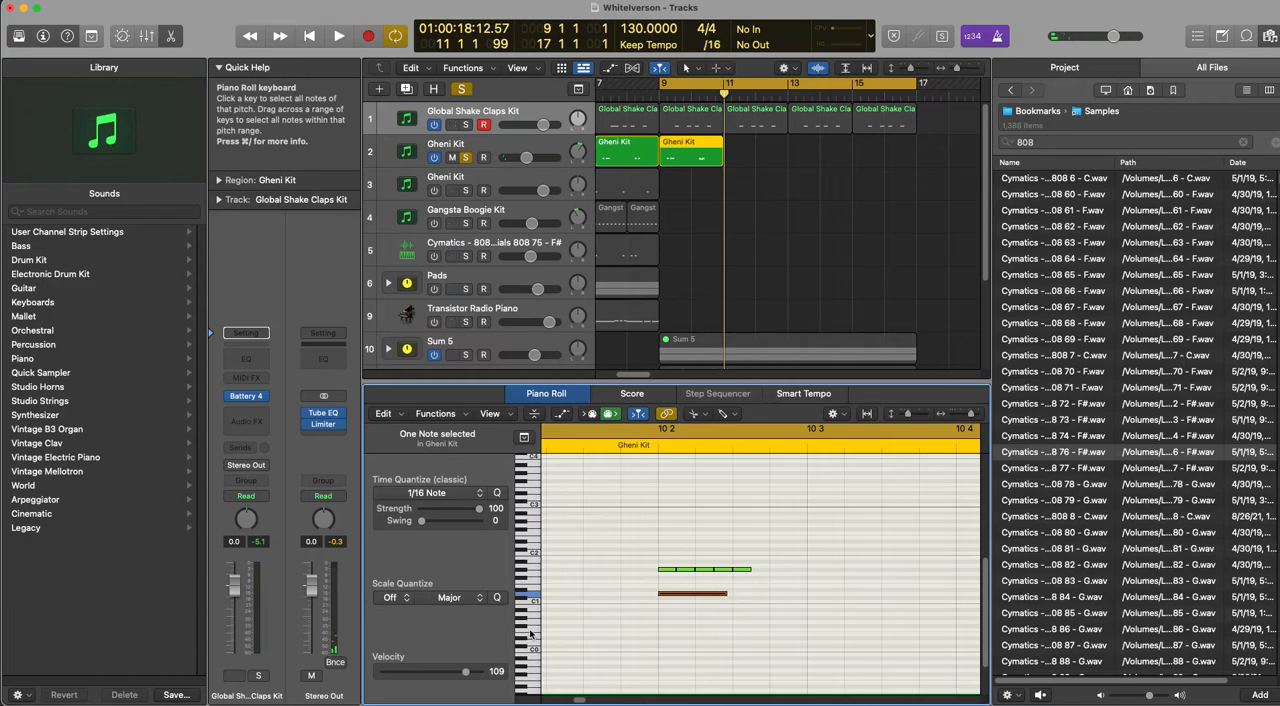
key(space)
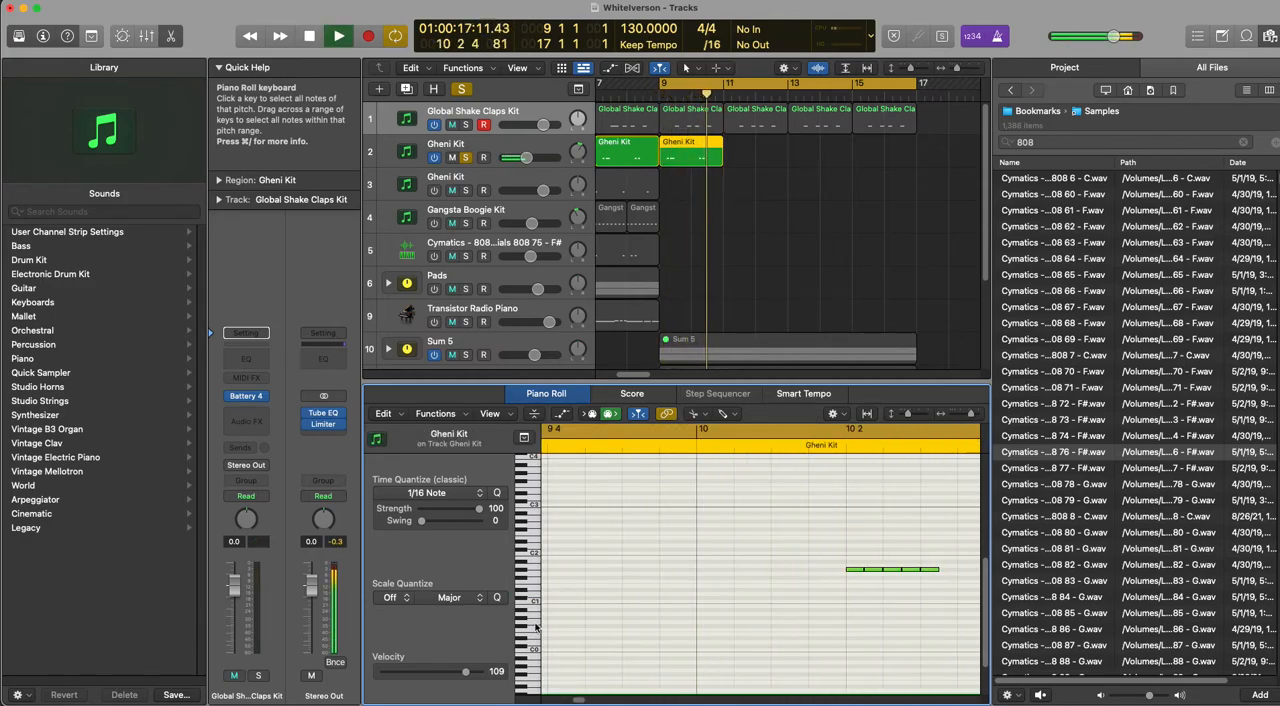
key(space)
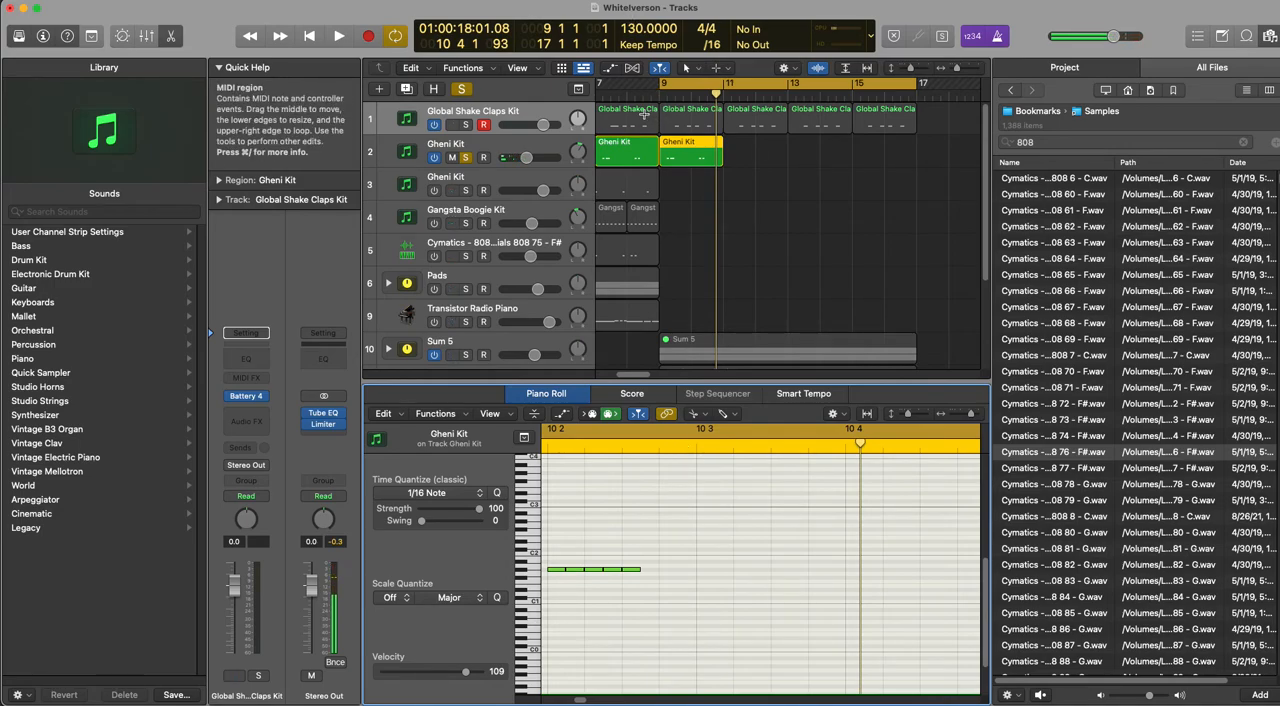
Step: Repeat the bar 9 Gheni Kit region three times so the pattern fills bars 9–17
click(708, 150)
key(super+r)
key(super+r)
key(super+r)
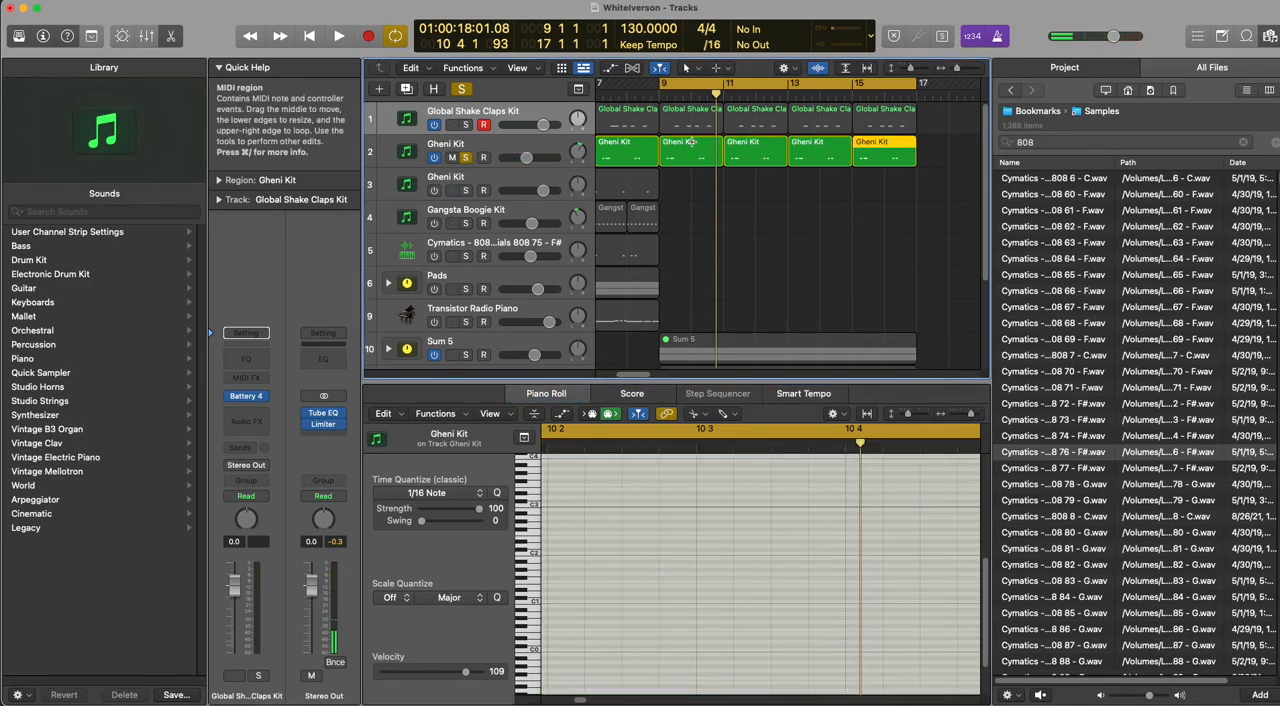
Step: Inspect the drum cells of the first Gheni Kit track's Battery 4 instrument and close it
click(494, 163)
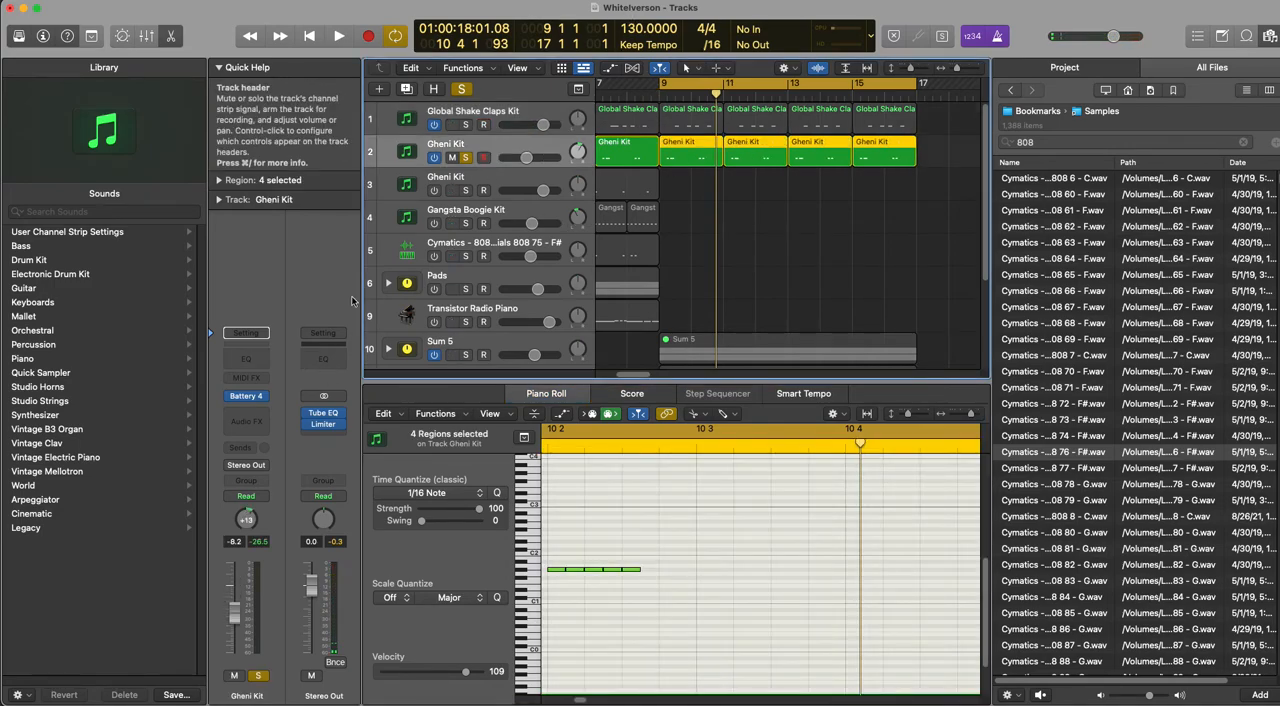
click(246, 396)
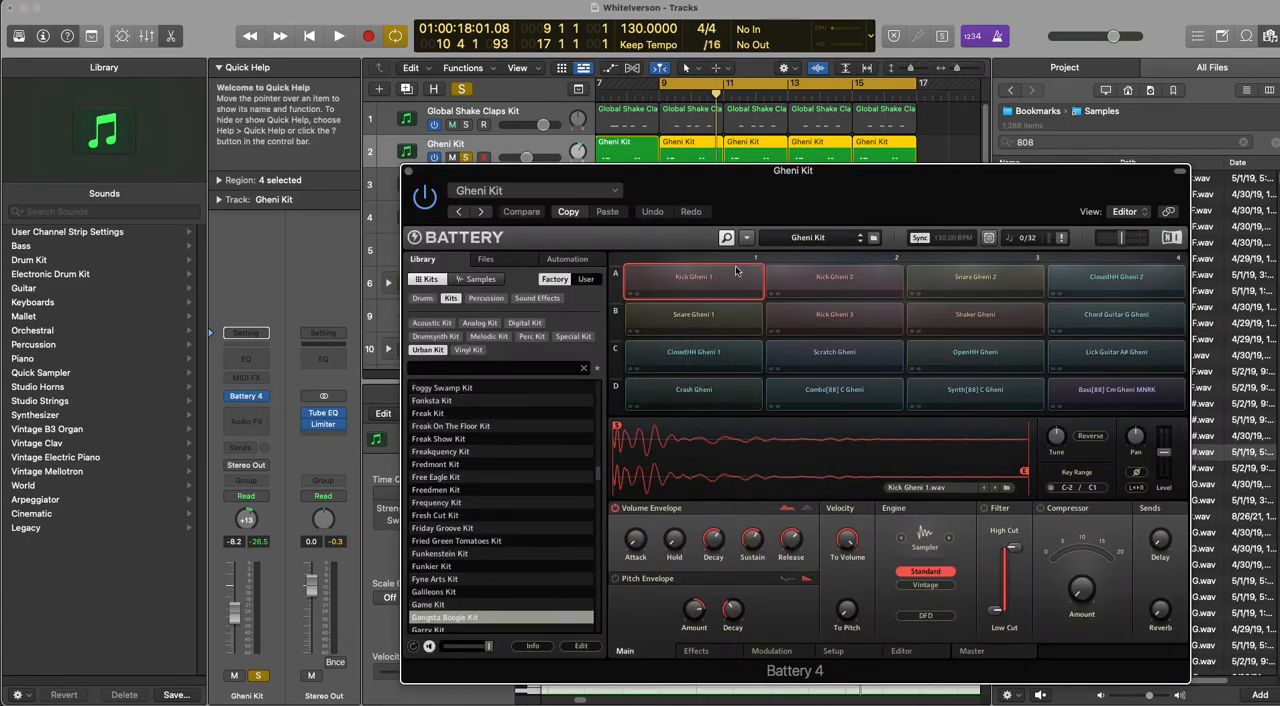
click(408, 171)
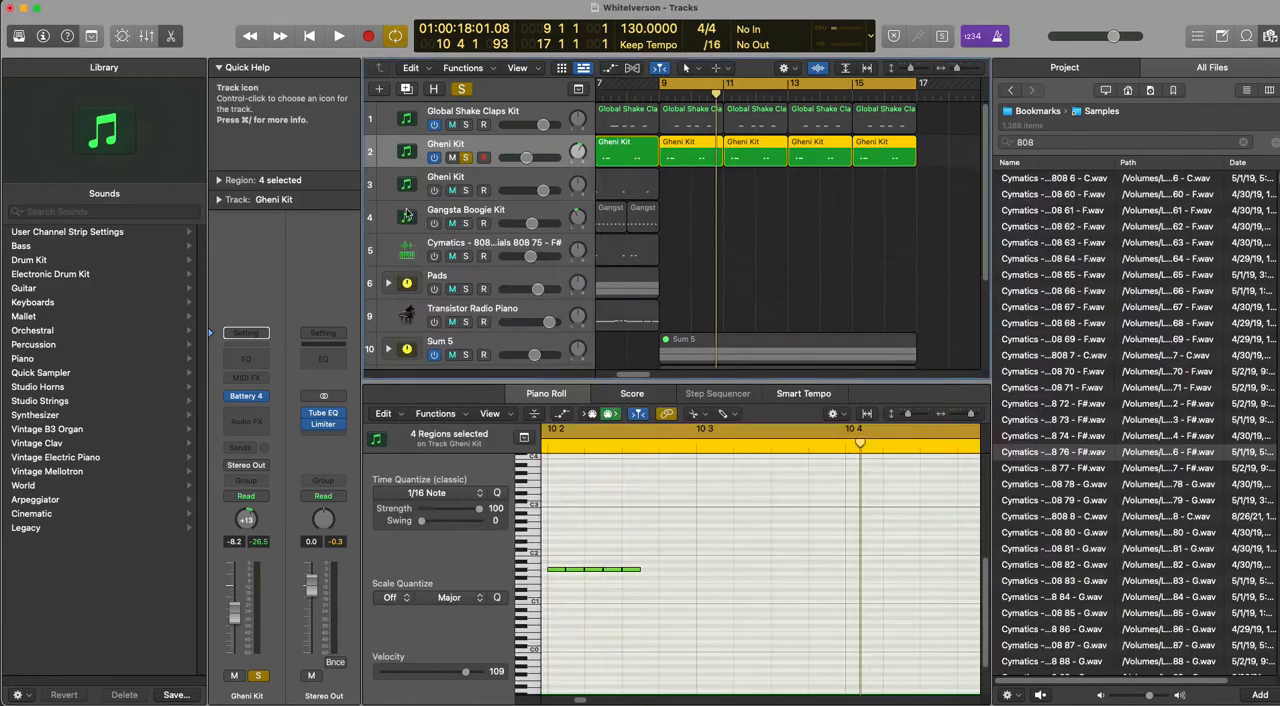
Step: Solo the Global Shake Claps Kit track during playback and delete the Cymatics 808 region at bars 9–17 on track 14
key(space)
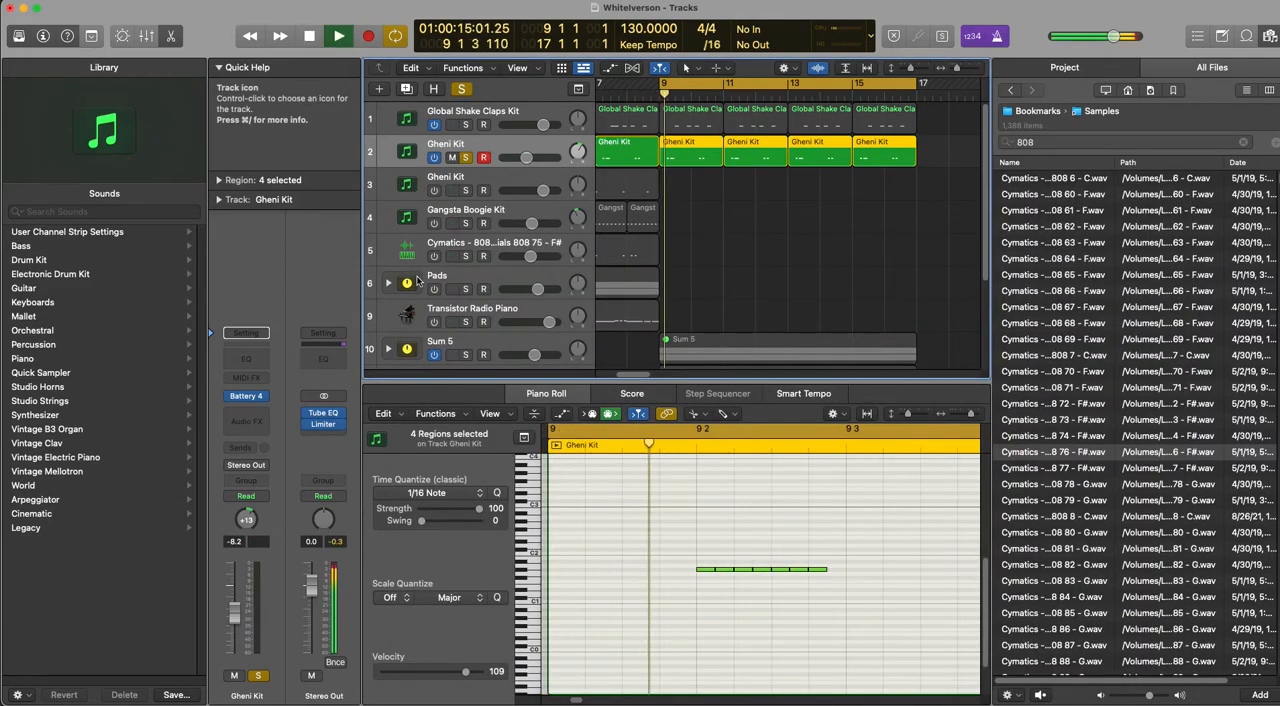
click(465, 124)
scroll(503, 309, down, 4)
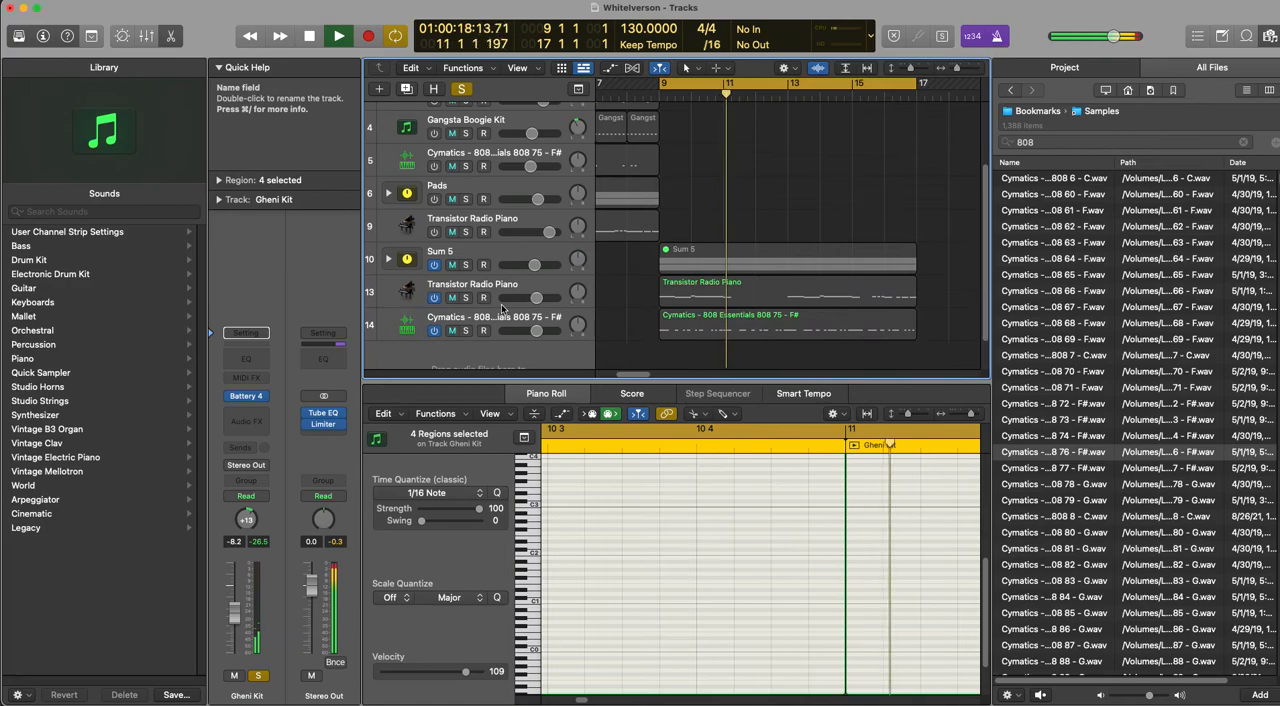
click(670, 296)
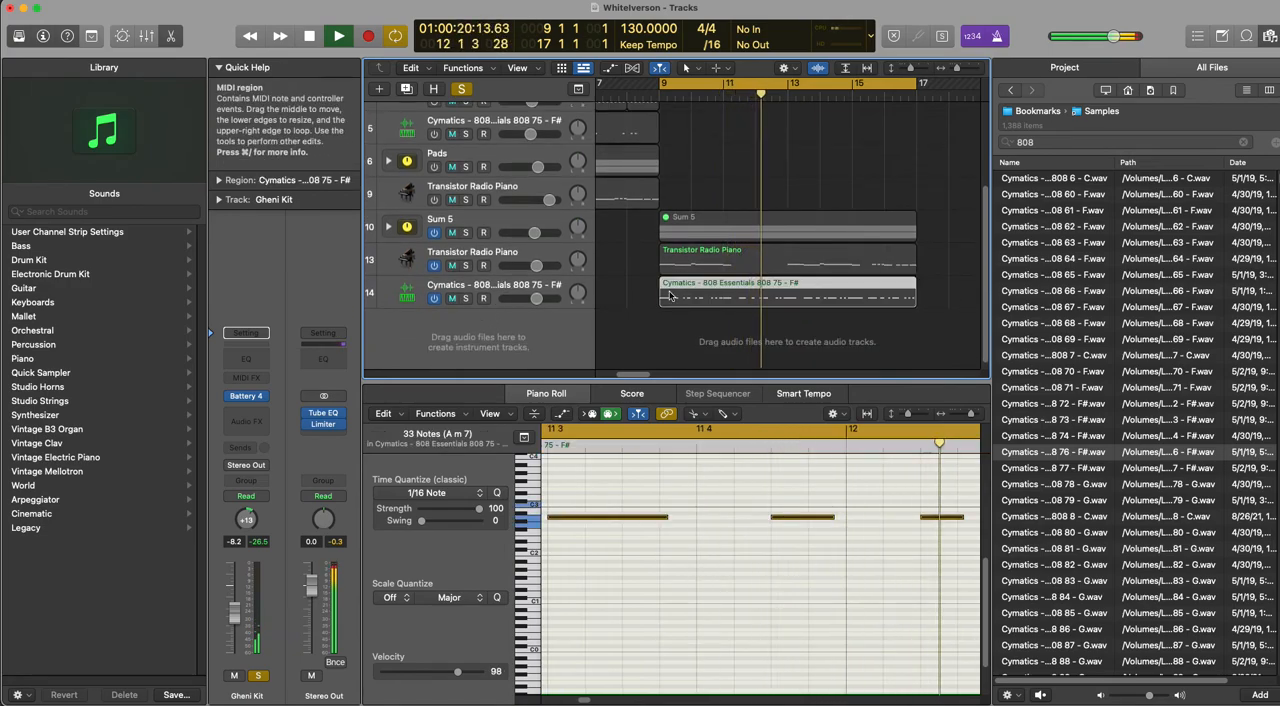
key(Delete)
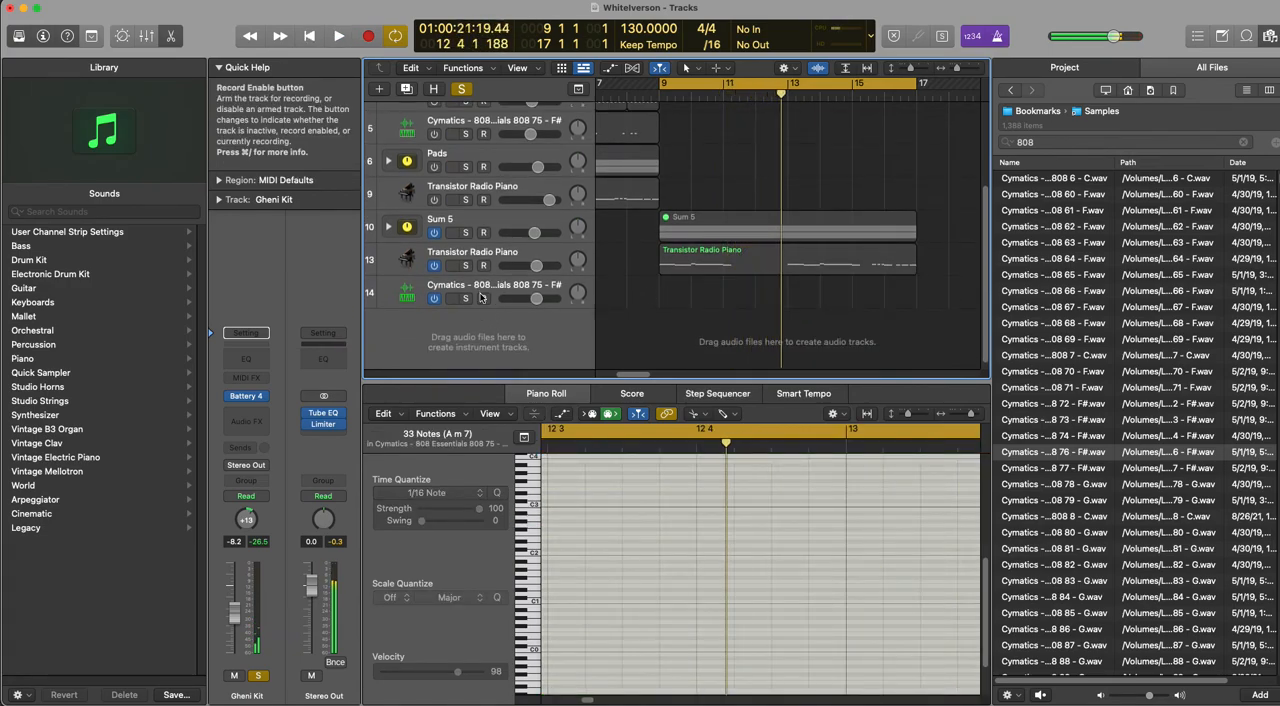
Step: Turn on and solo the second Gheni Kit track, with its region copied to bars 9–17 and shown in the Piano Roll
scroll(615, 307, up, 4)
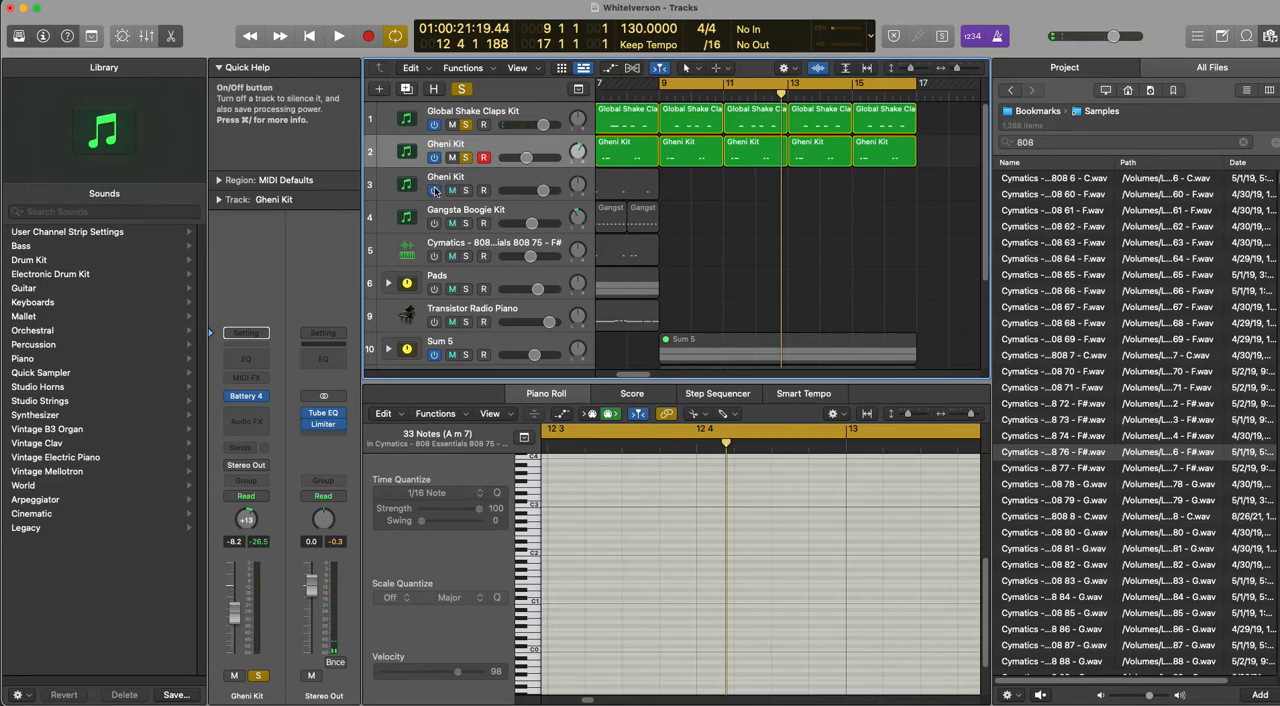
click(629, 186)
drag(608, 181, 868, 188)
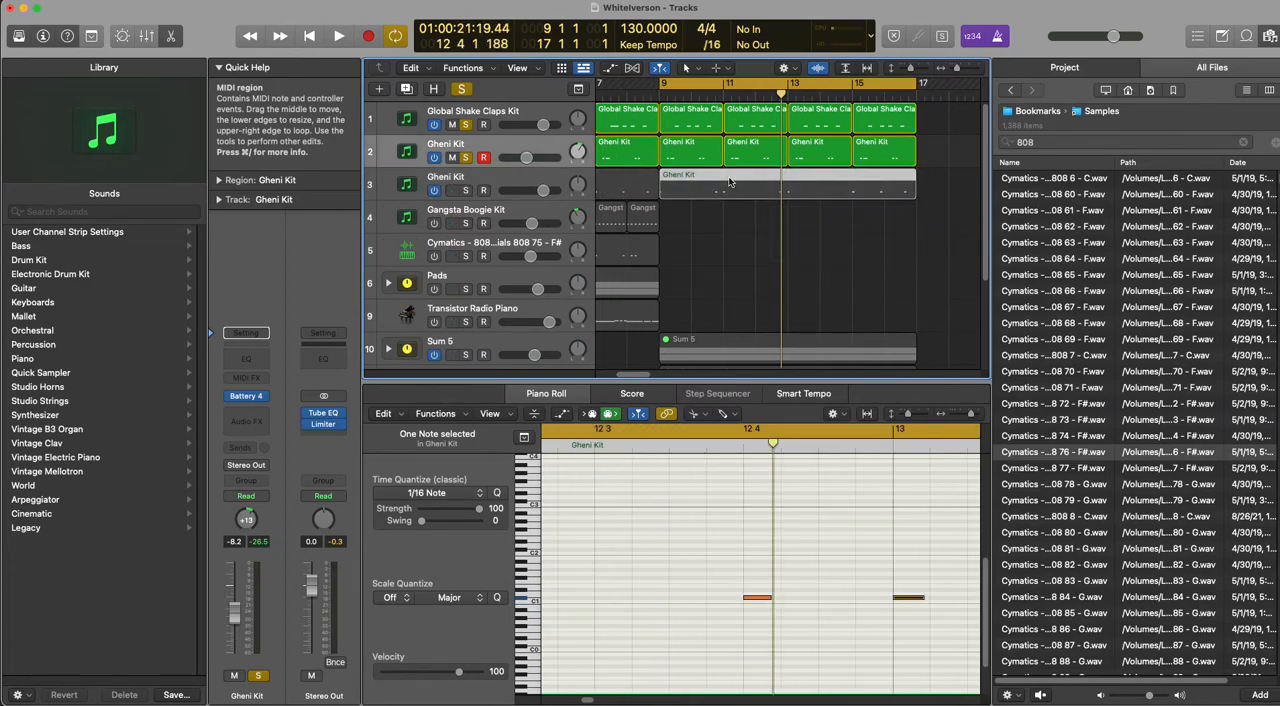
key(e)
key(e)
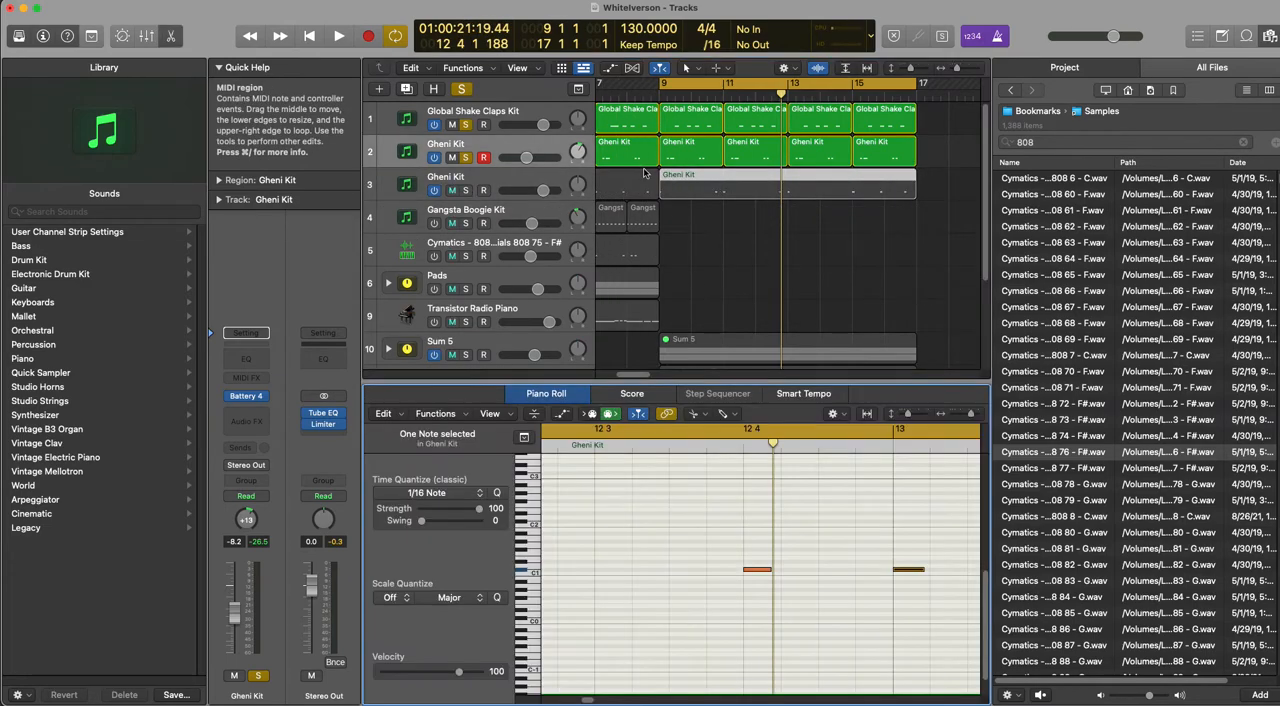
click(680, 184)
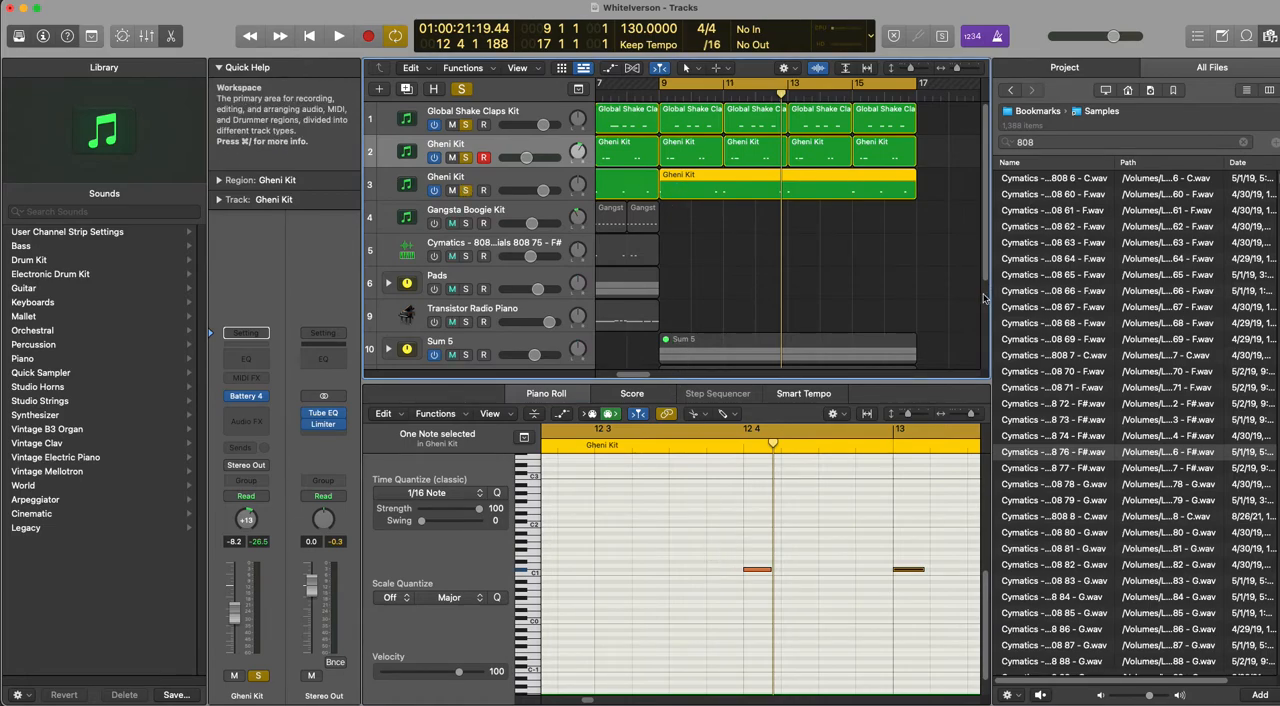
Step: Play back the soloed drum tracks with the file browser hidden, and pan the first Gheni Kit track to +16
key(f)
scroll(835, 510, down, 1)
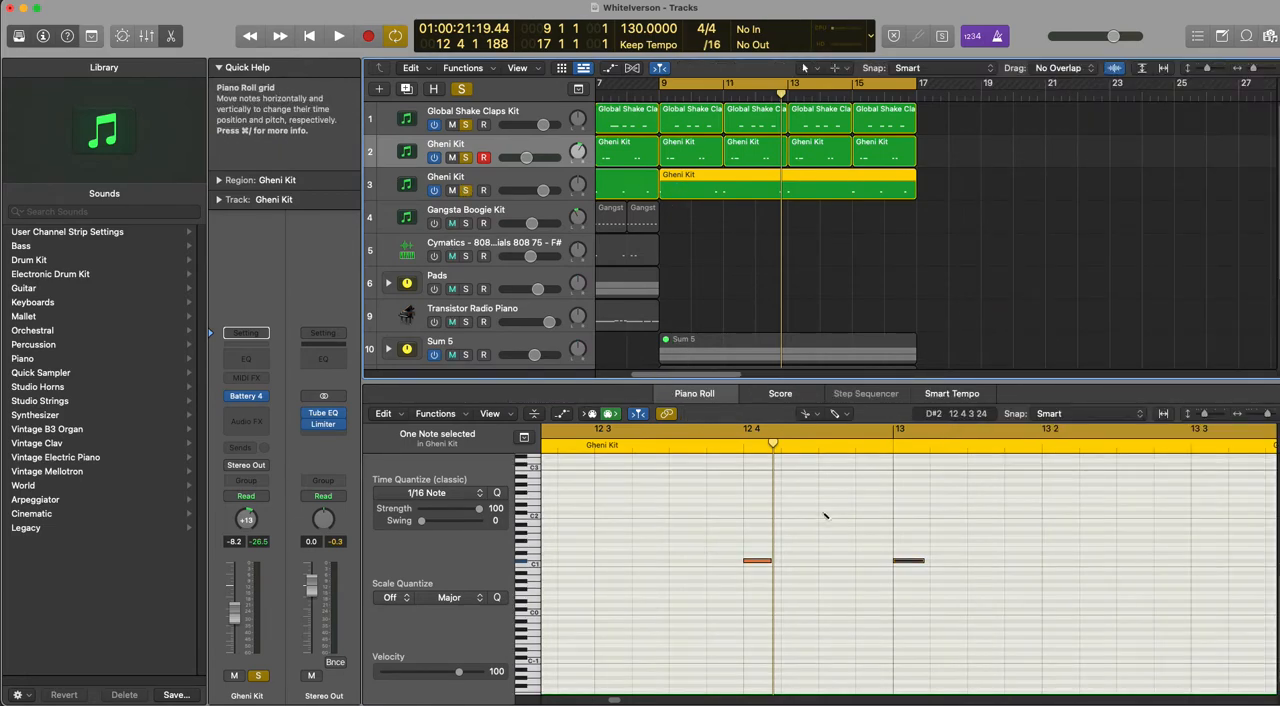
scroll(826, 514, down, 3)
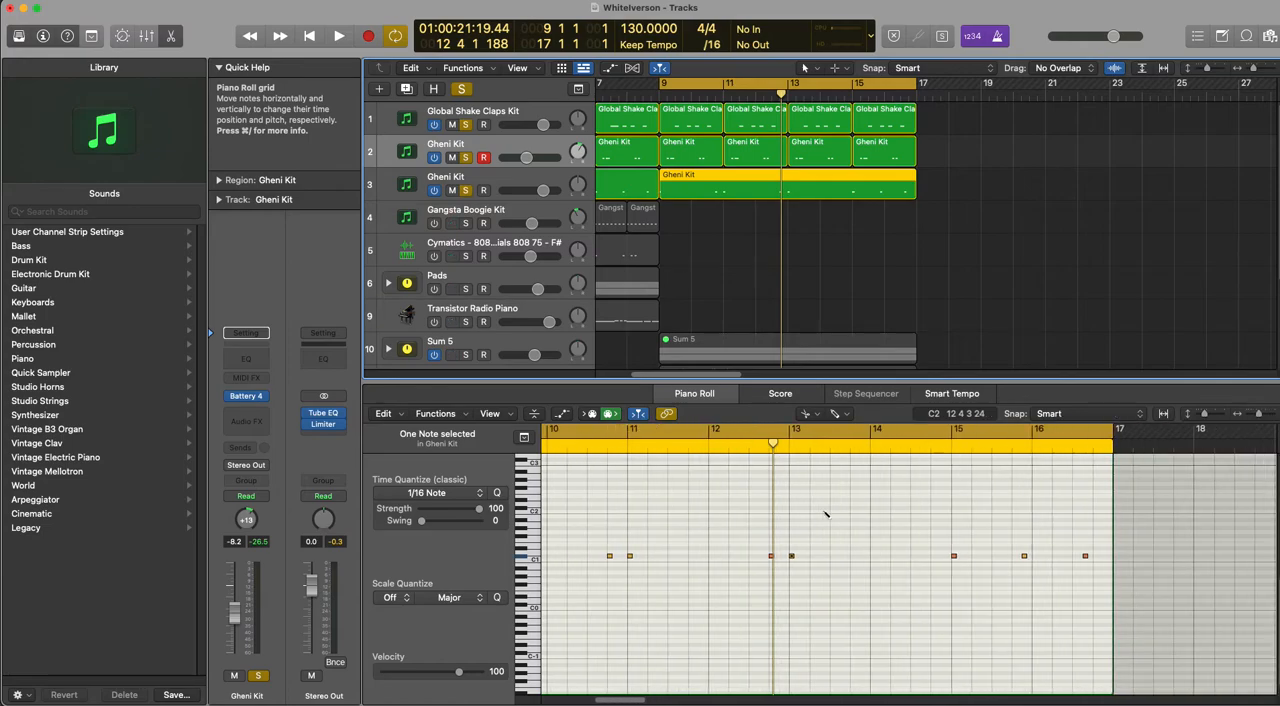
key(space)
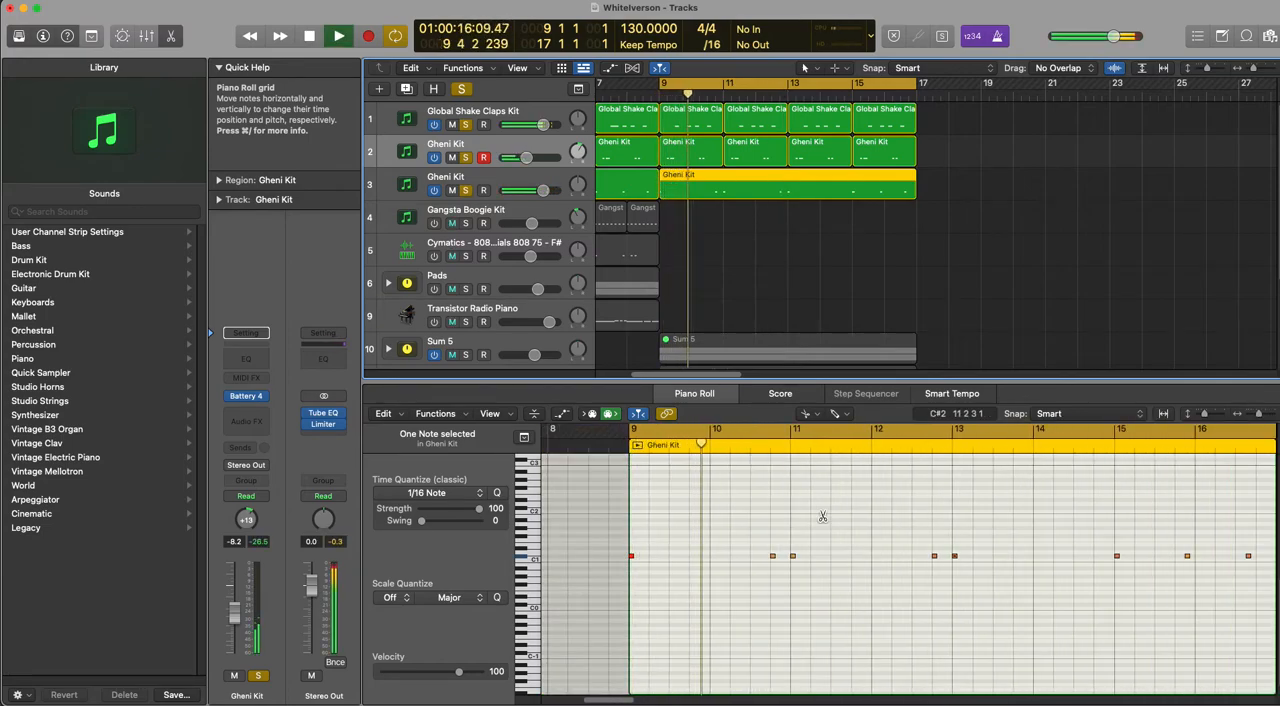
key(t)
key(t)
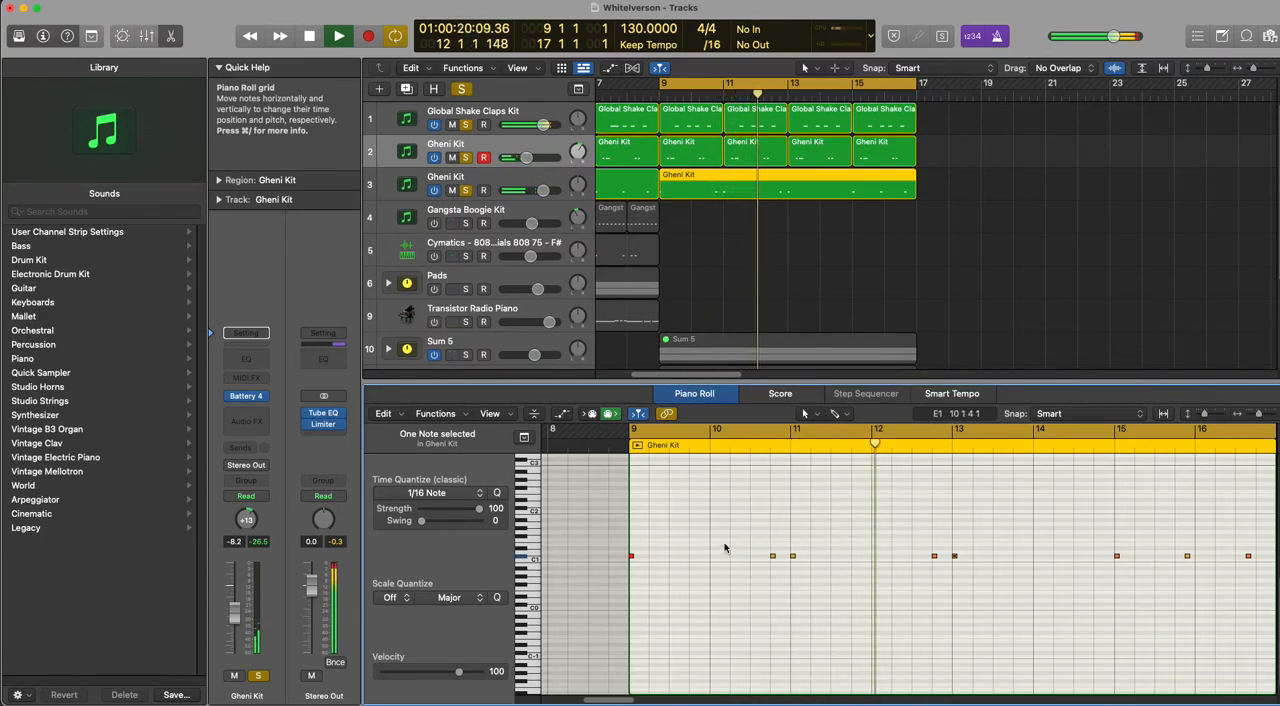
key(space)
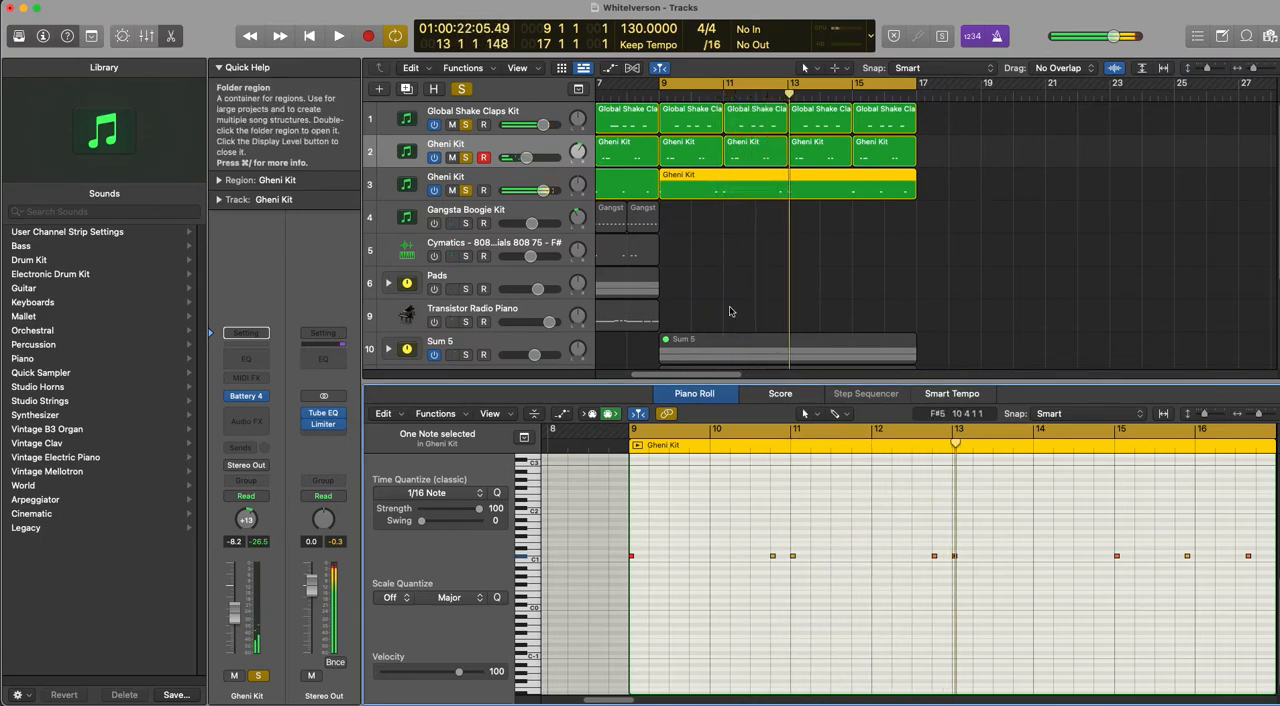
drag(580, 156, 581, 152)
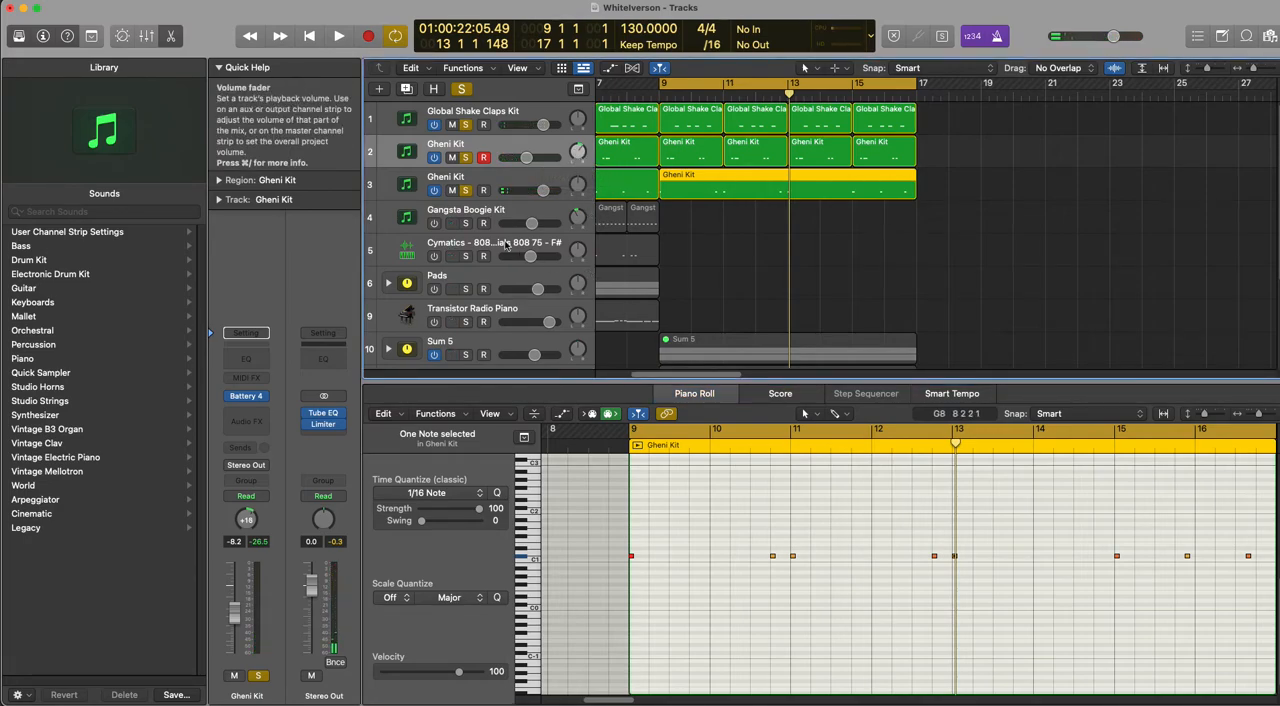
Step: Copy the one-bar Gangsta Boogie Kit region to bar 9 and turn on and solo its track
click(590, 207)
drag(604, 213, 672, 219)
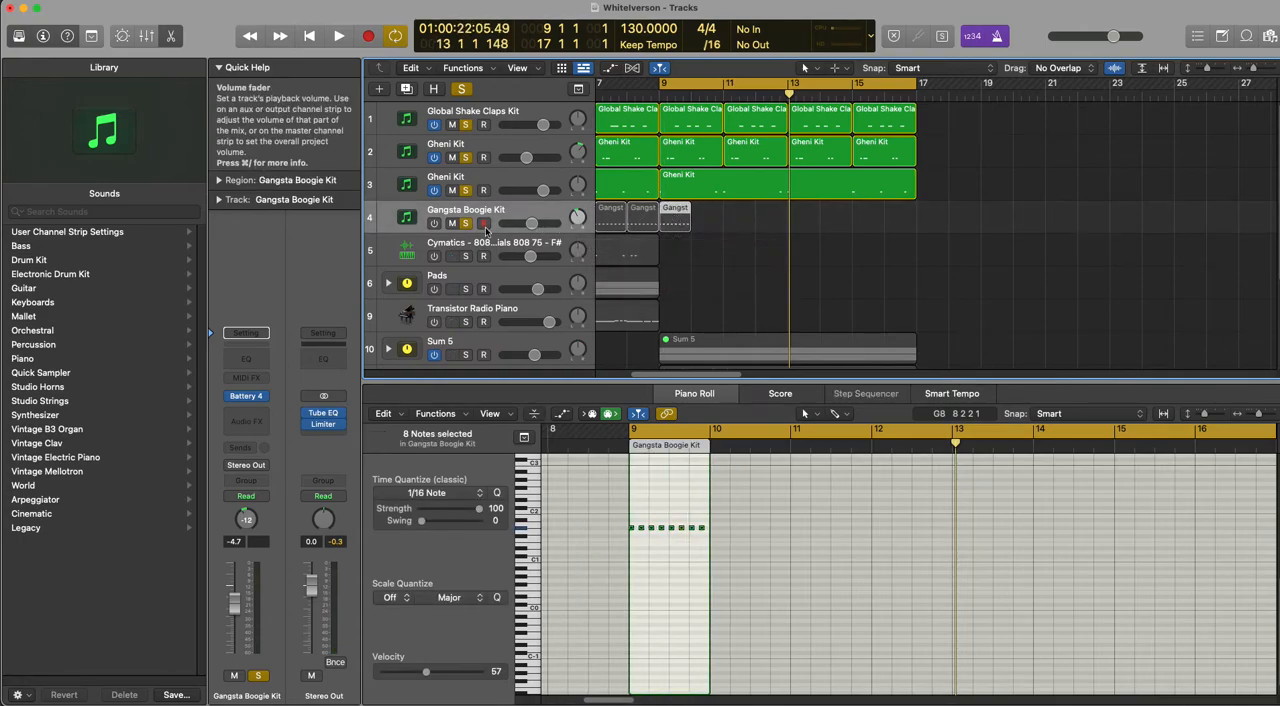
click(703, 260)
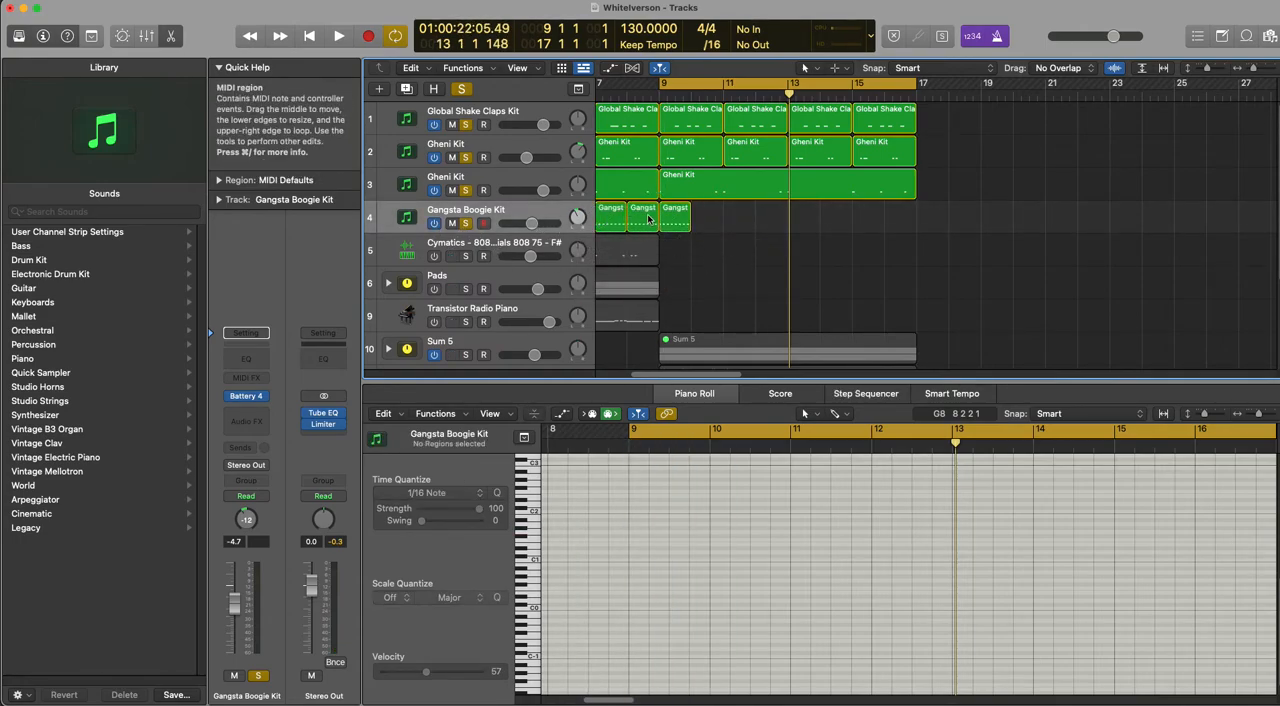
click(671, 222)
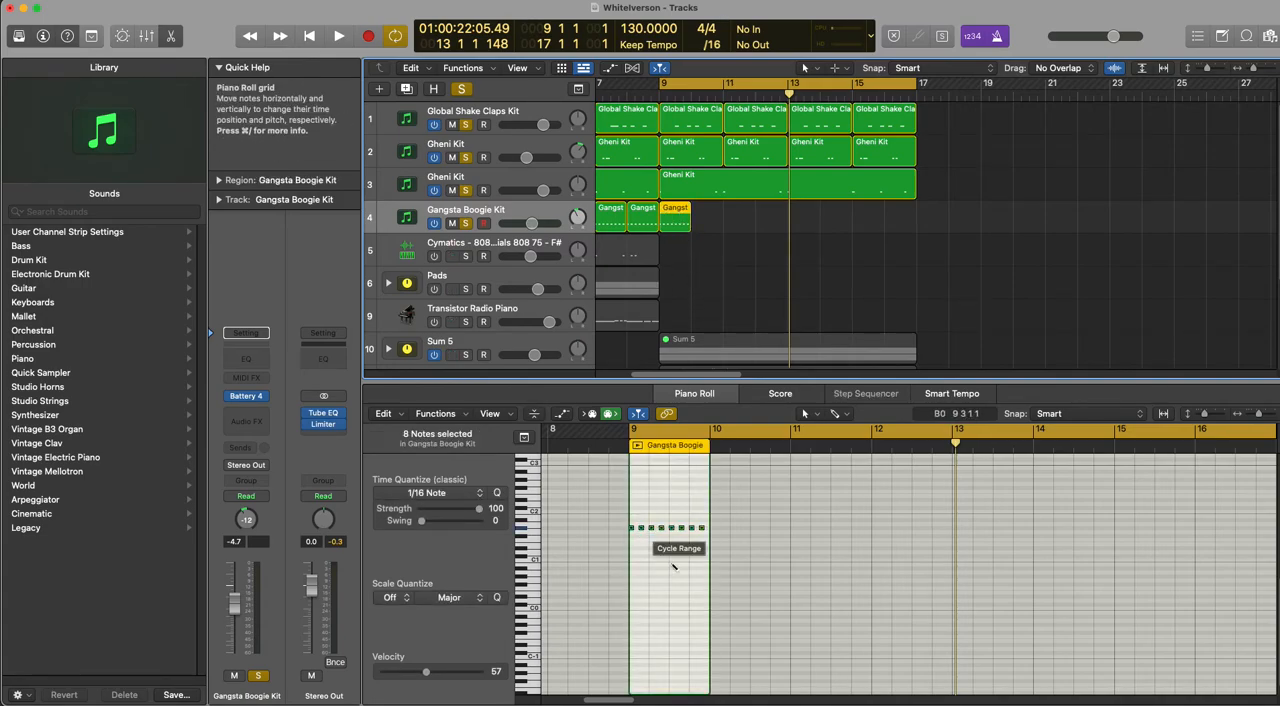
Step: Play back the copied eight-note Gangsta Boogie Kit pattern and raise the track's volume to -4.1 dB
key(z)
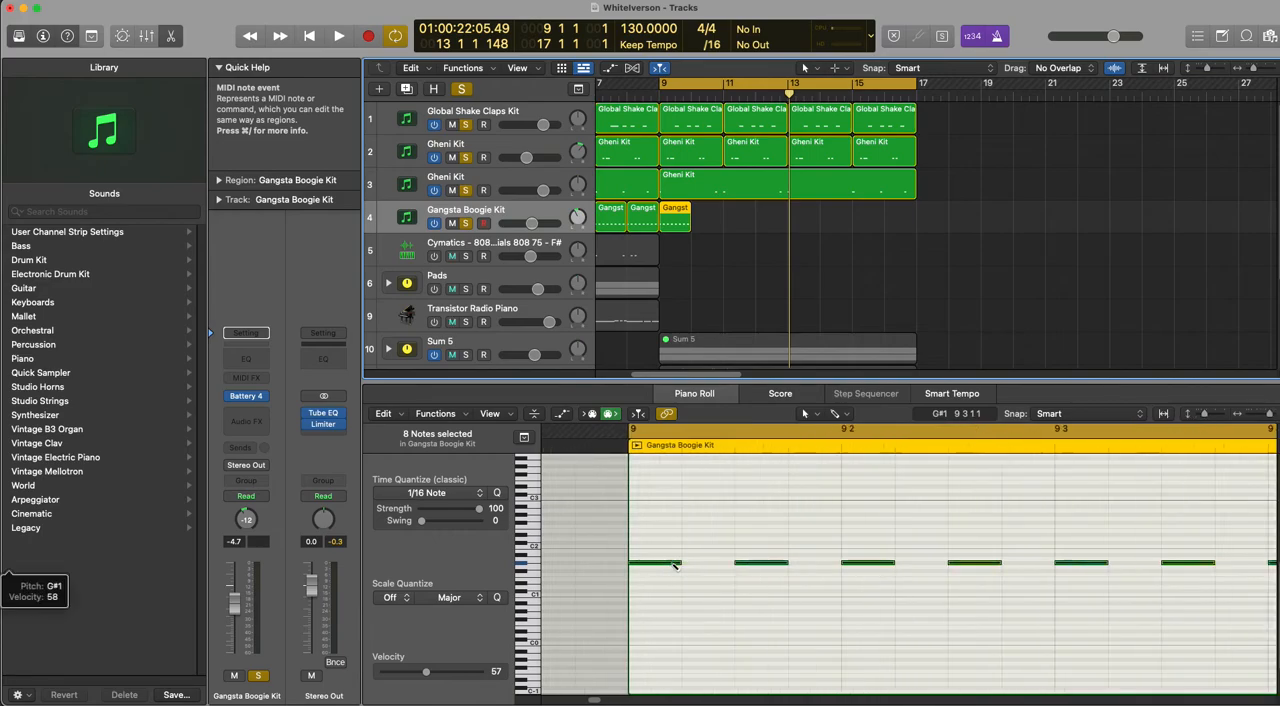
key(space)
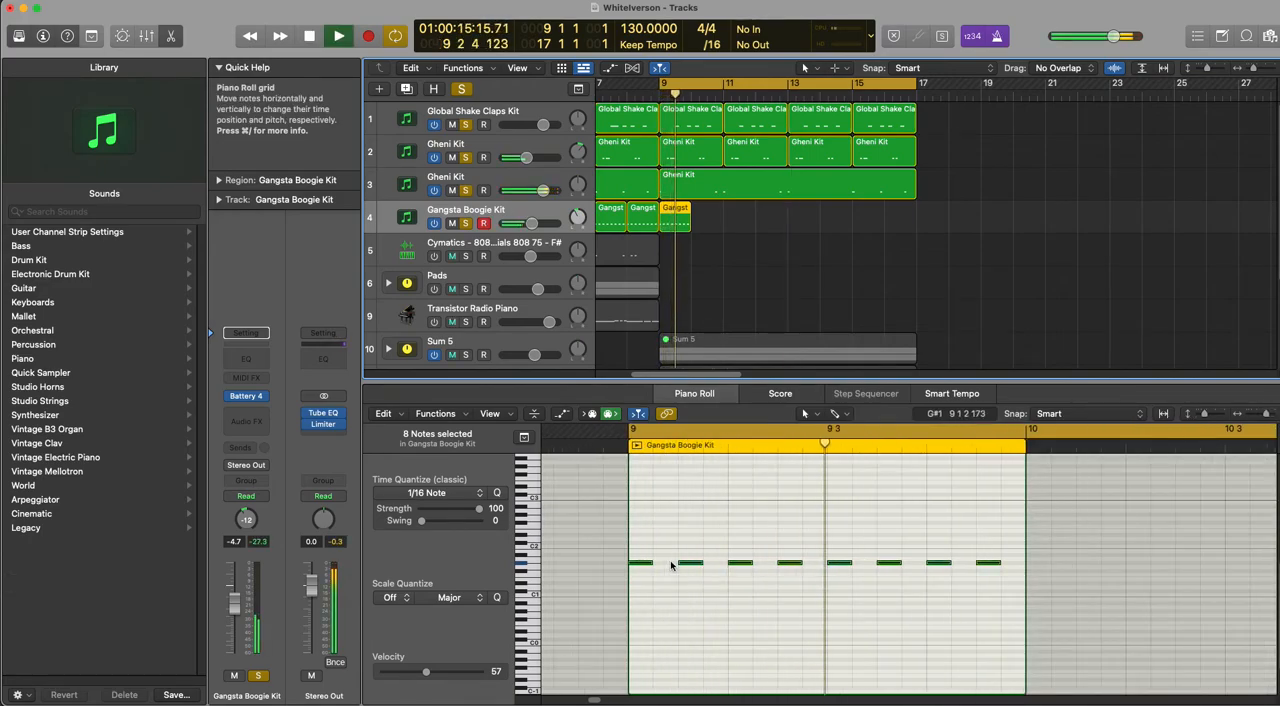
key(space)
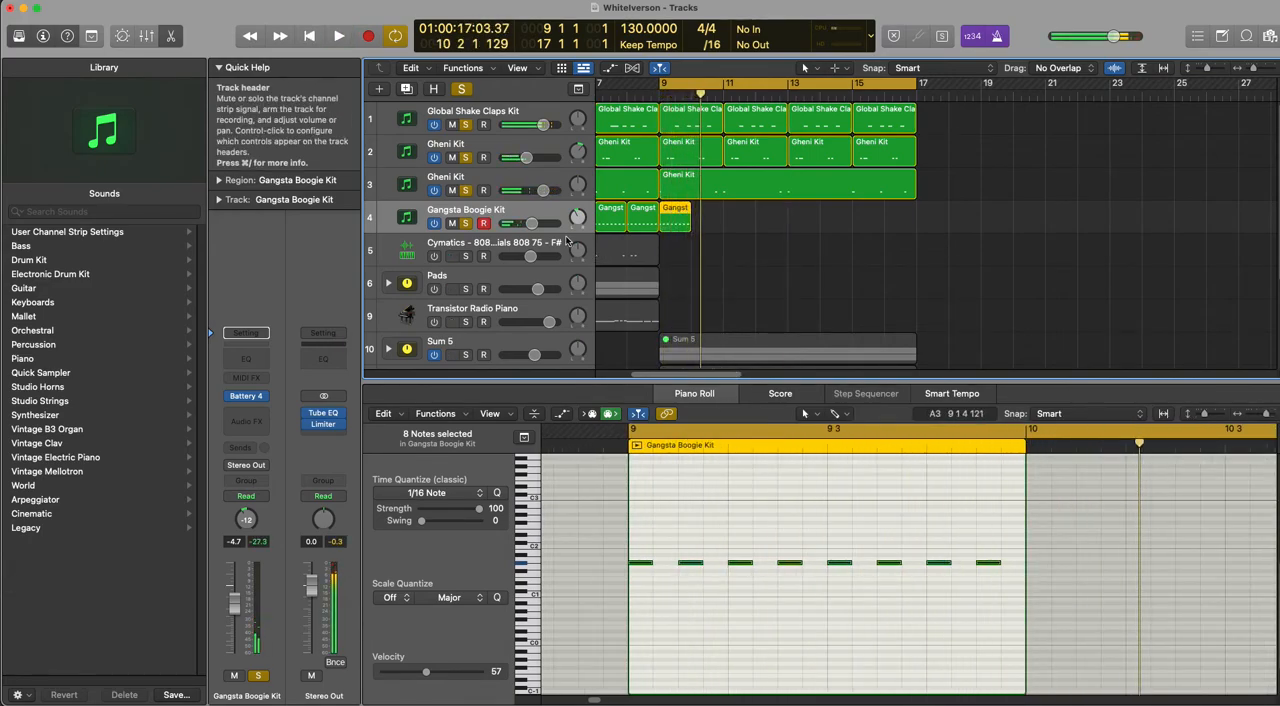
drag(533, 224, 534, 224)
Step: Repeat the one-bar Gangsta Boogie Kit region seven times so it fills bars 9–17
click(731, 226)
click(685, 211)
key(super+r)
key(super+r)
key(super+r)
key(super+r)
key(super+r)
key(super+r)
key(super+r)
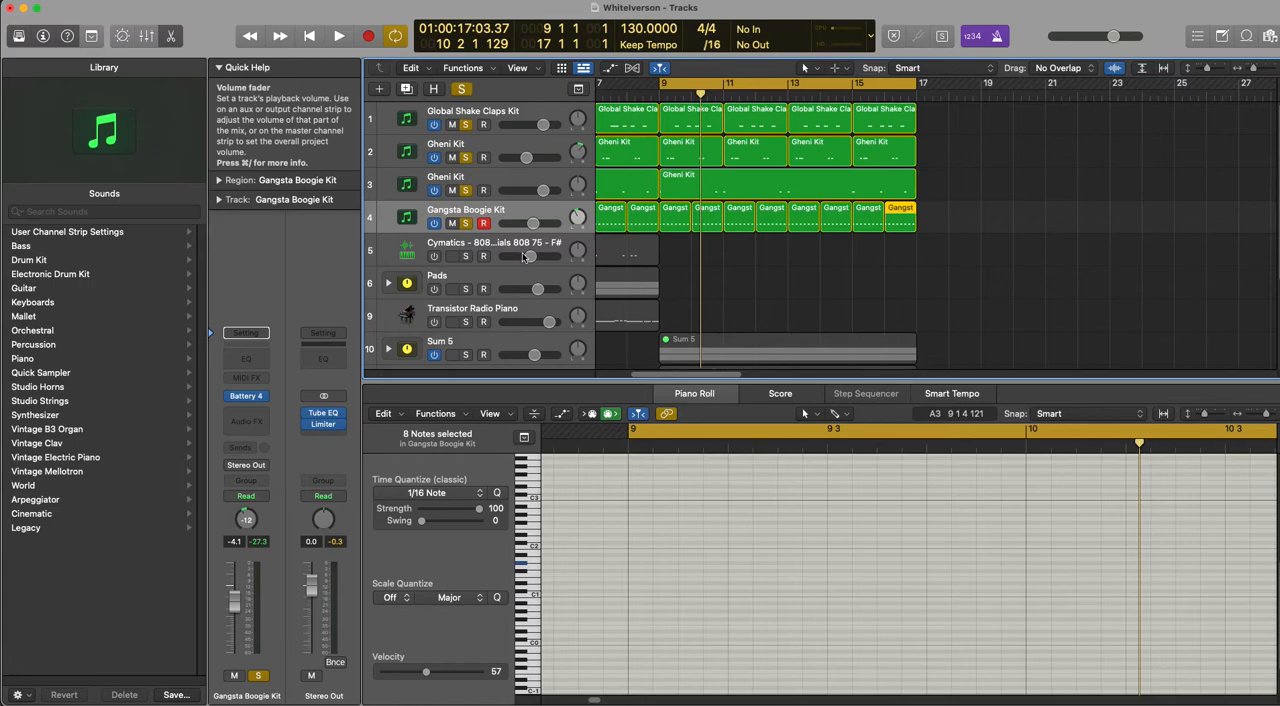
Step: Clear the solo state of all drum tracks and select the Cymatics 808 track on track 14
scroll(493, 355, down, 3)
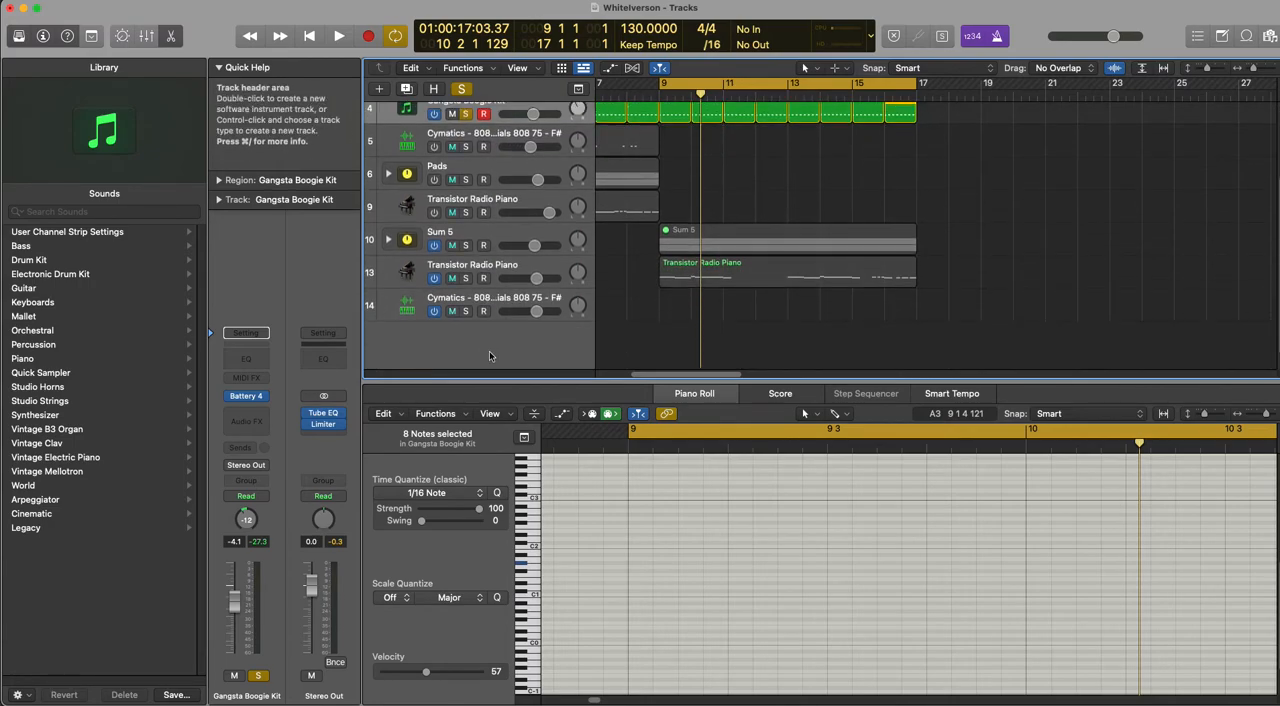
scroll(474, 232, up, 3)
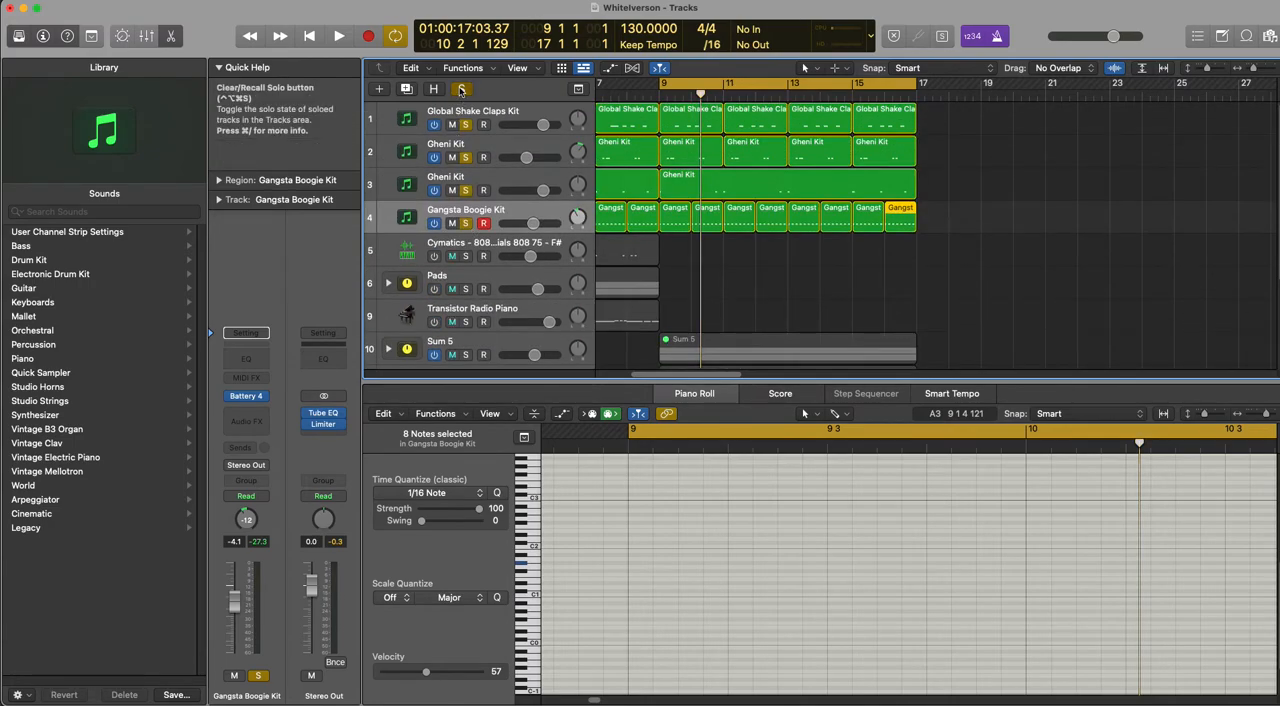
scroll(508, 283, down, 4)
click(508, 283)
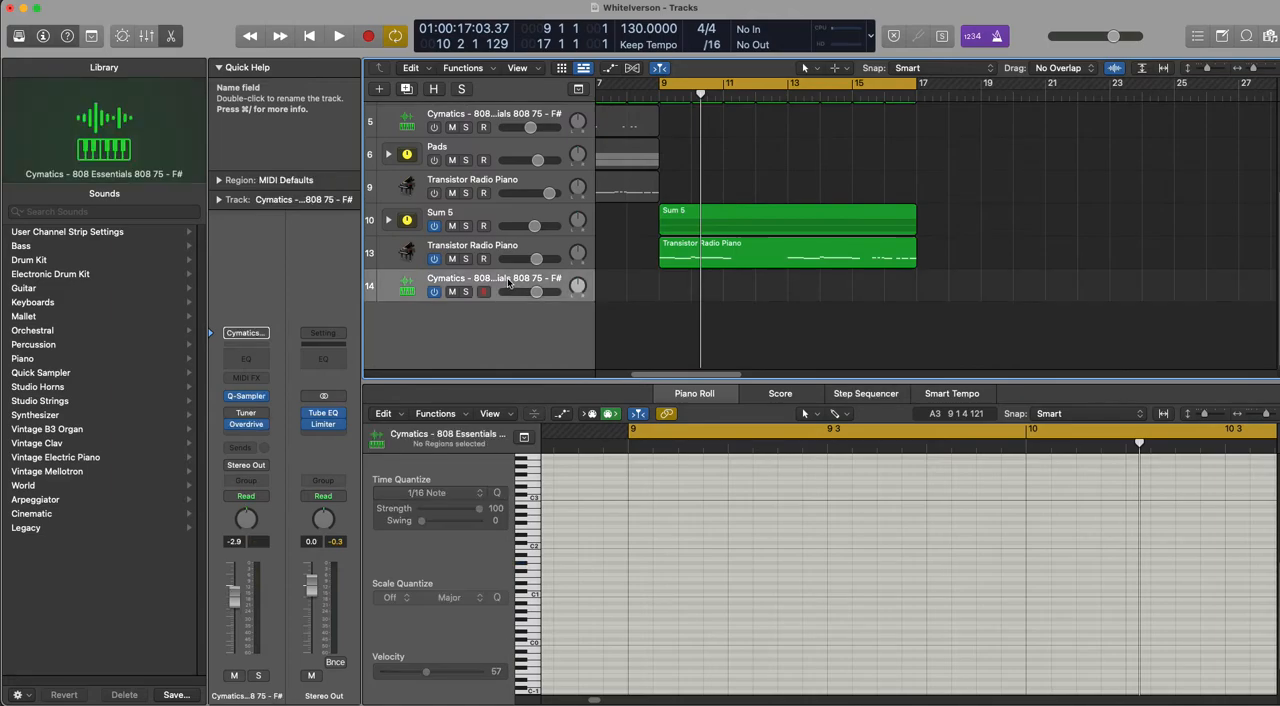
Step: Record an 808 part on track 14 across bars 9–17 with Musical Typing, playing C3, B2, C3 and G2 rhythms, and close the keyboard
key(cmd+k)
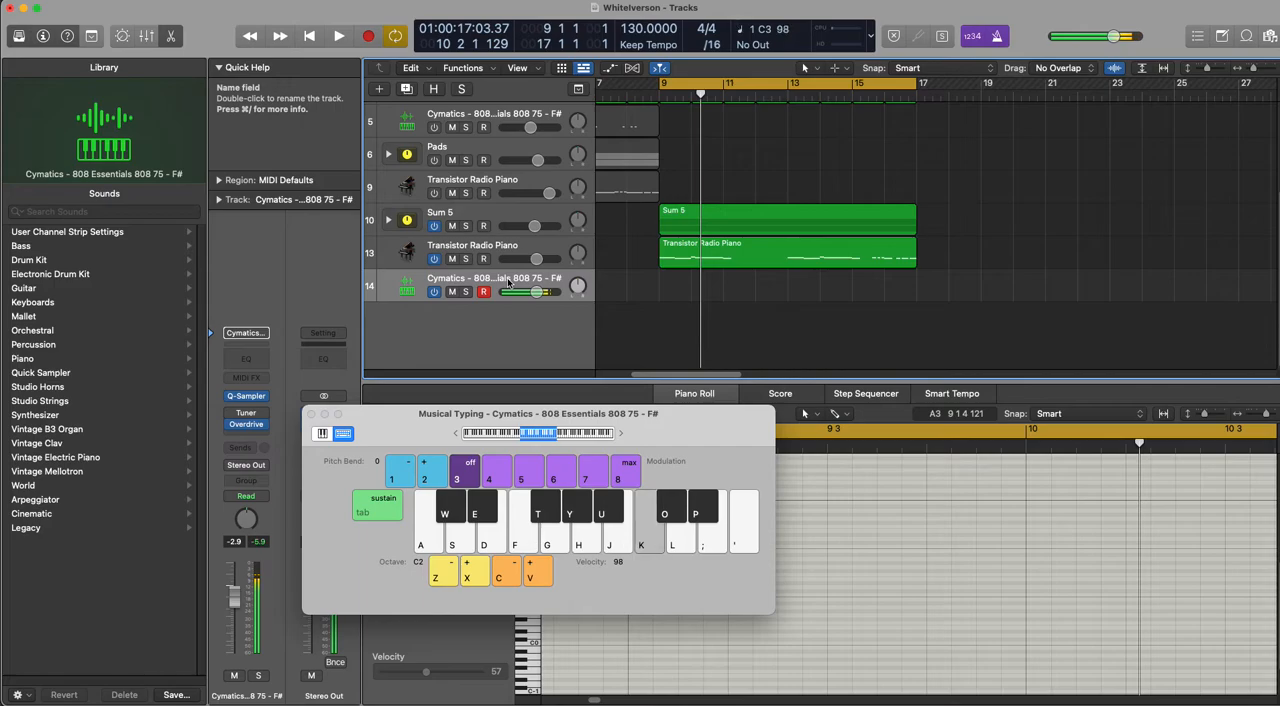
key(space)
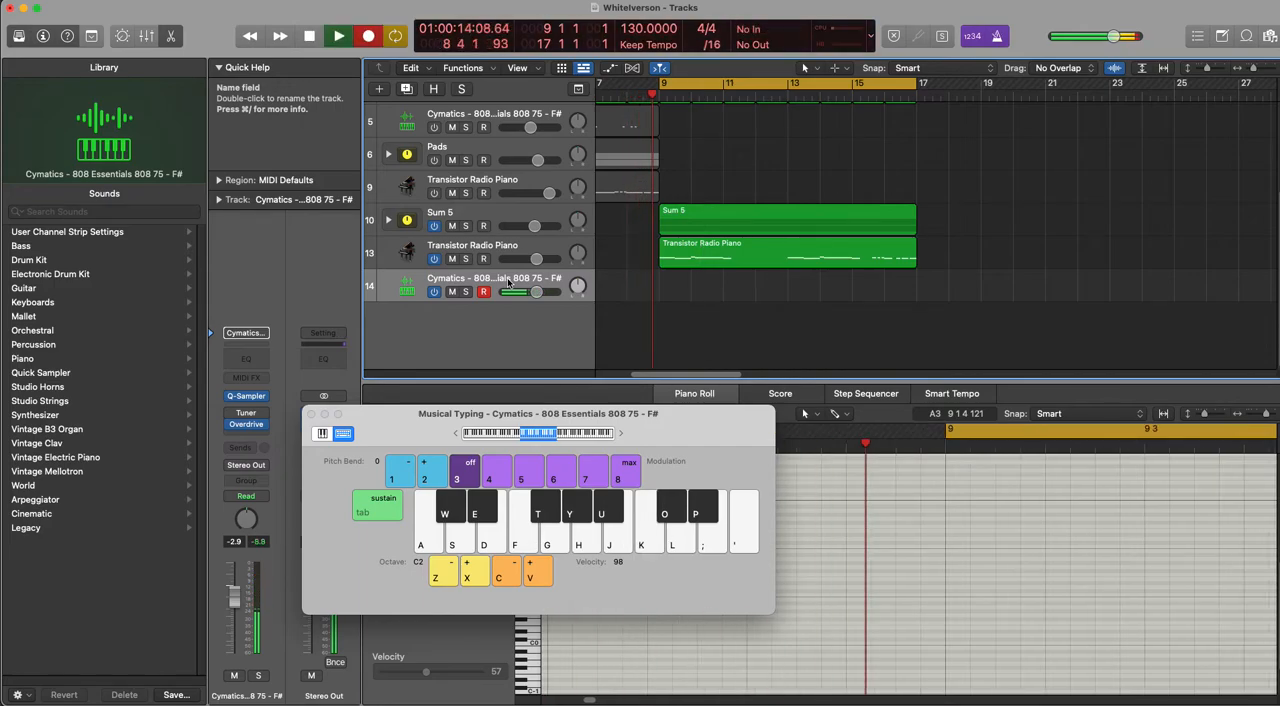
key(space)
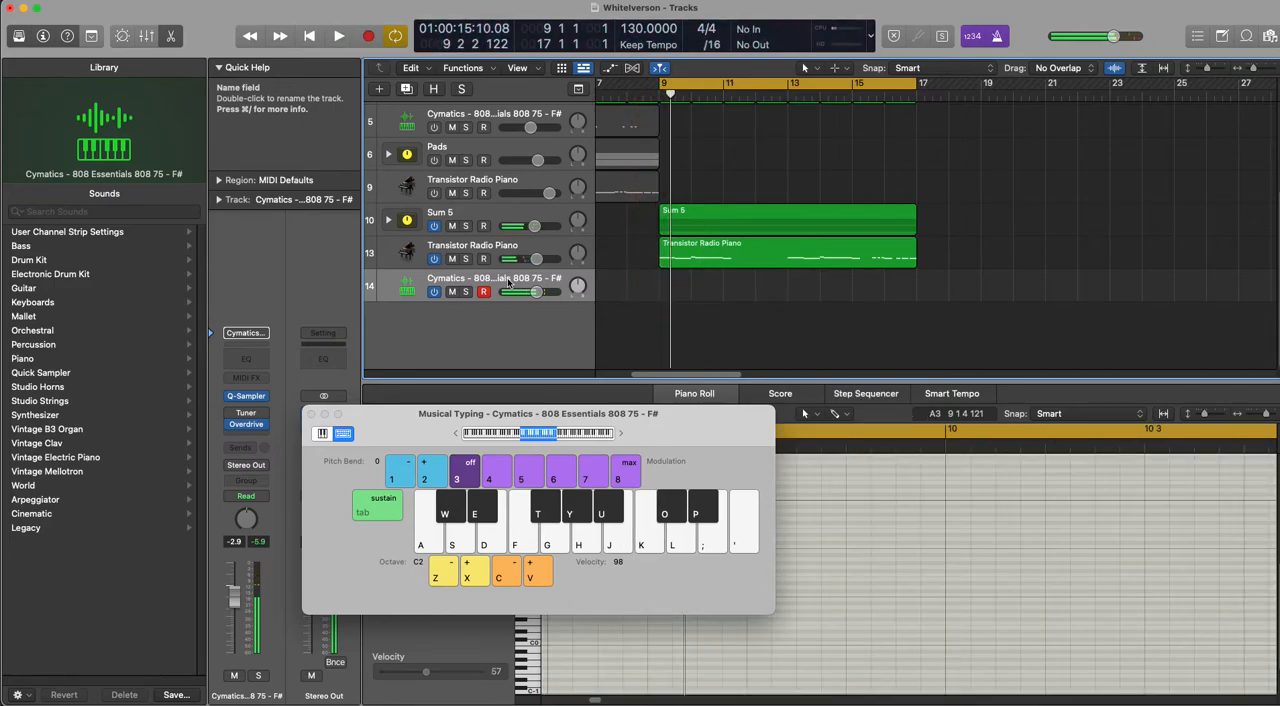
key(r)
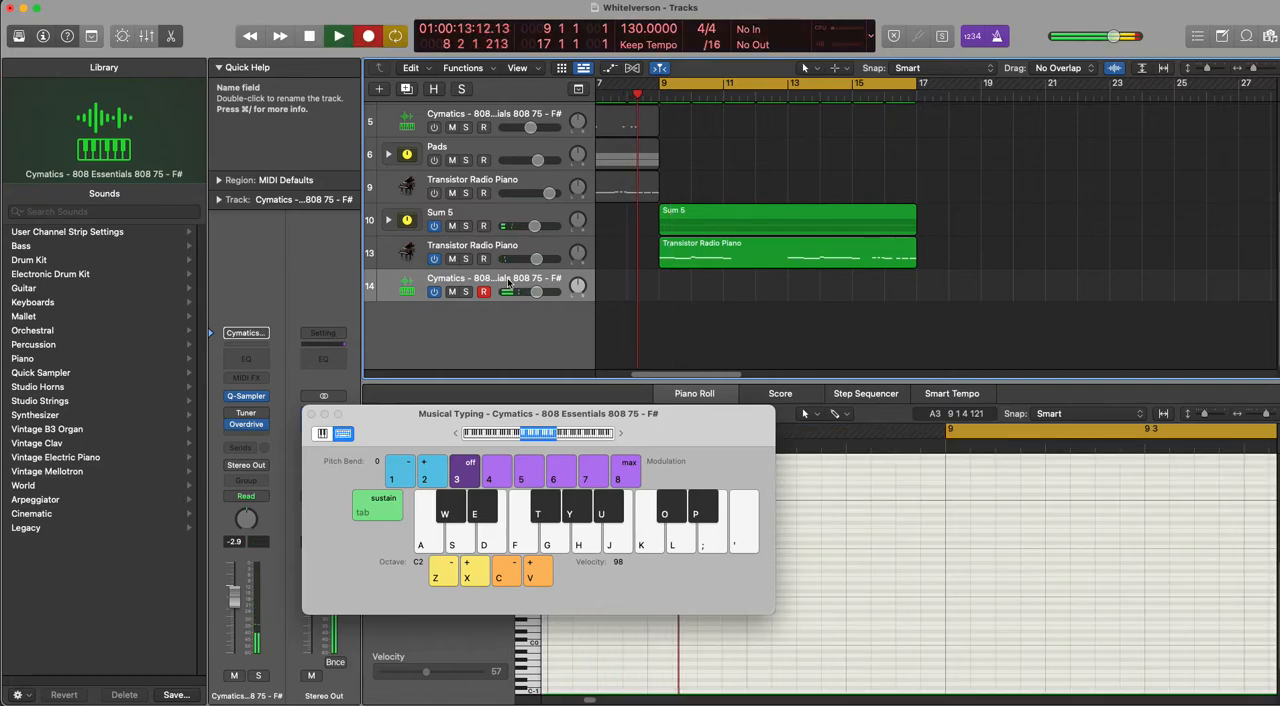
key(k)
key(k)
key(k)
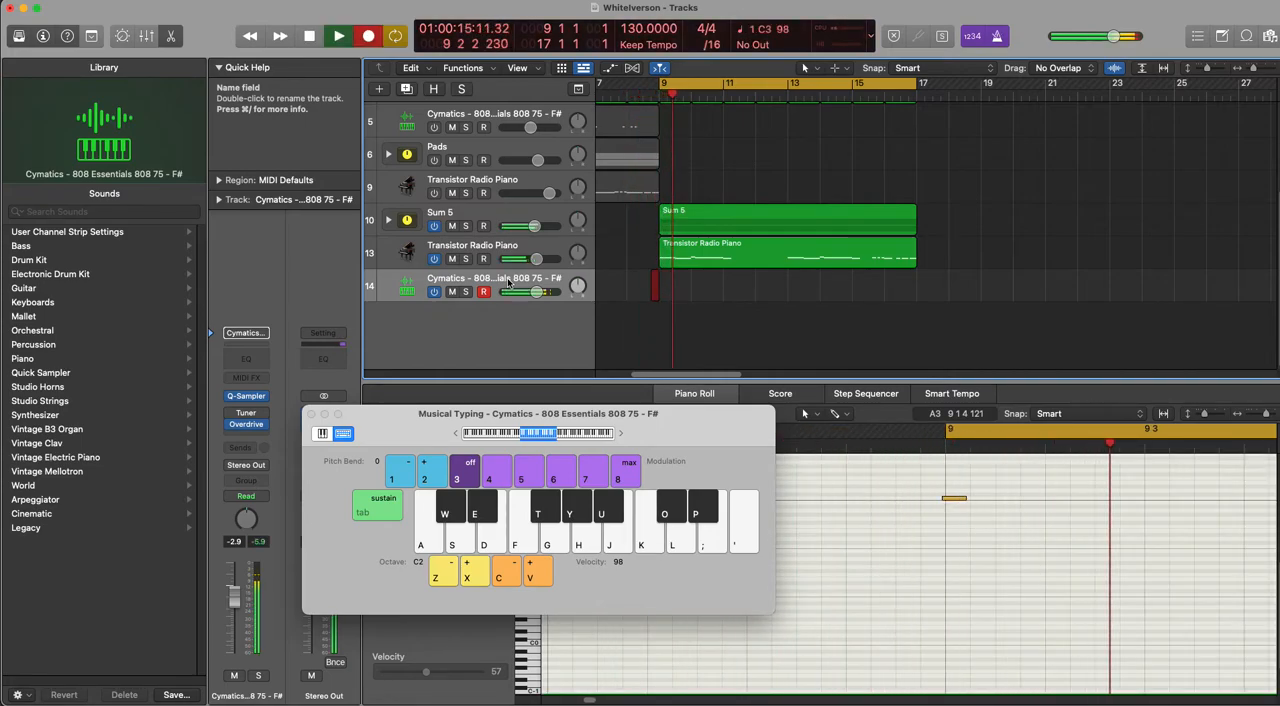
key(k)
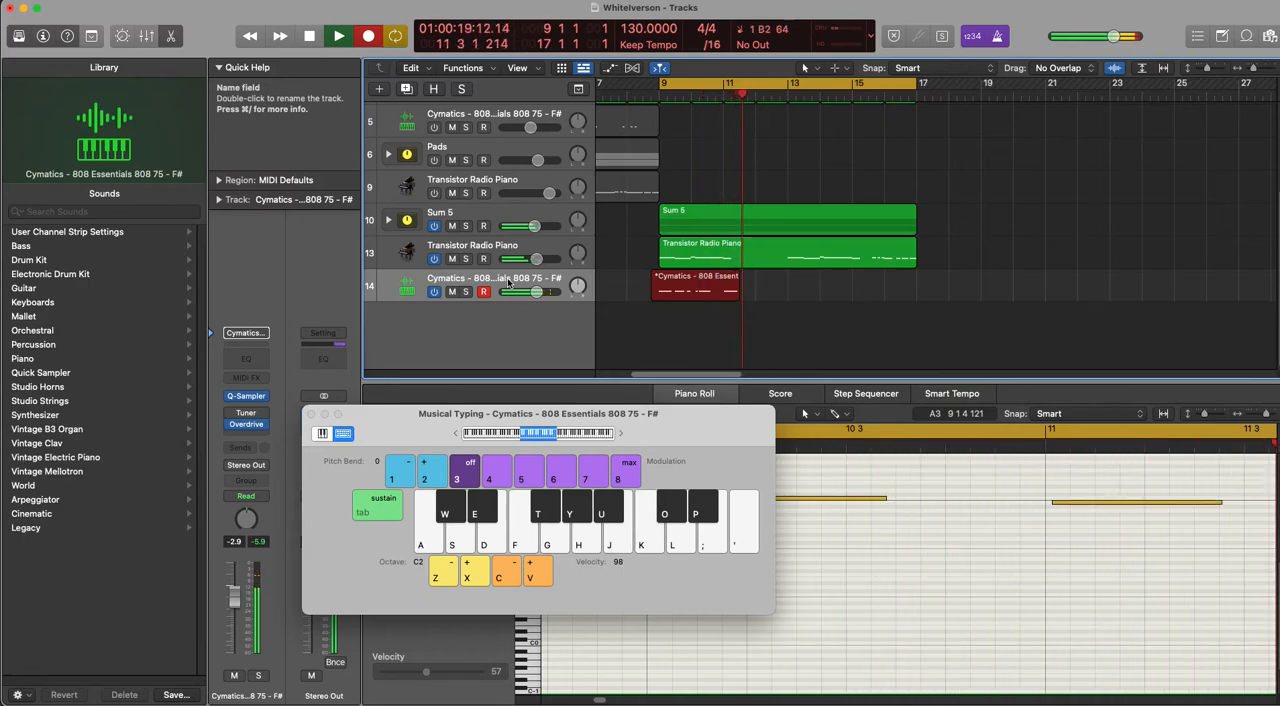
key(j)
key(j)
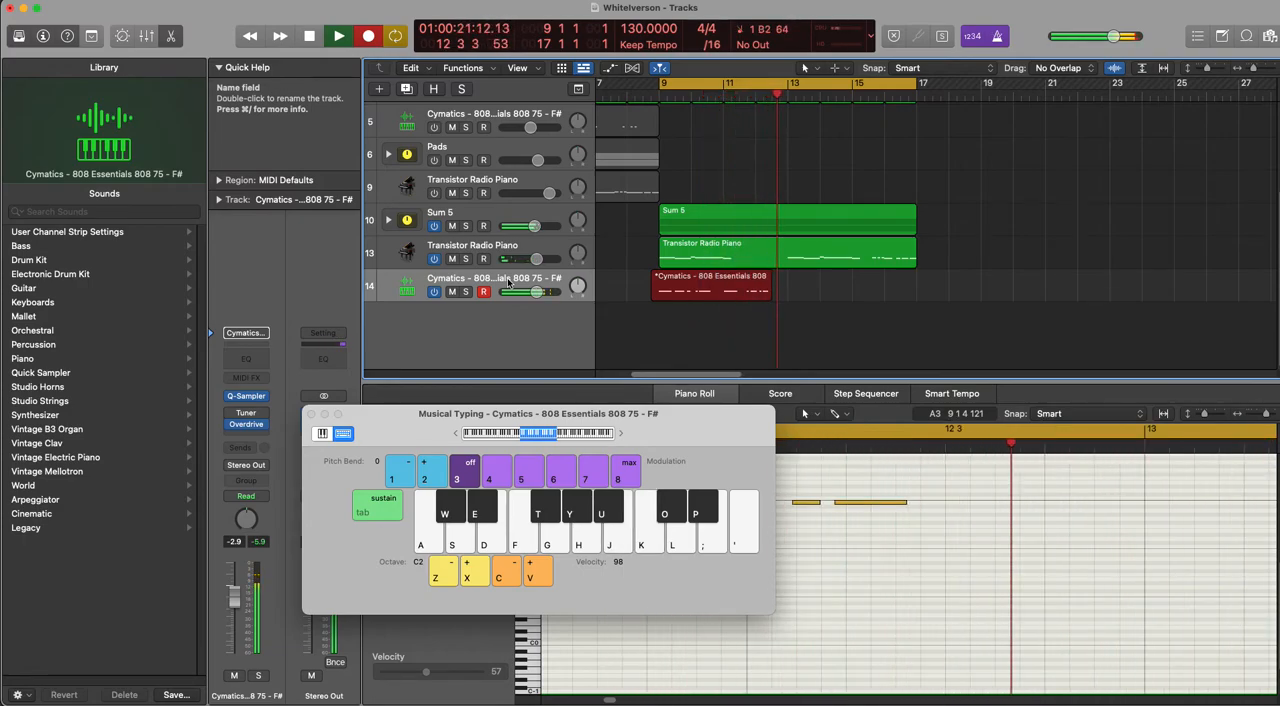
key(k)
key(k)
key(g)
key(g)
key(g)
key(g)
key(g)
key(g)
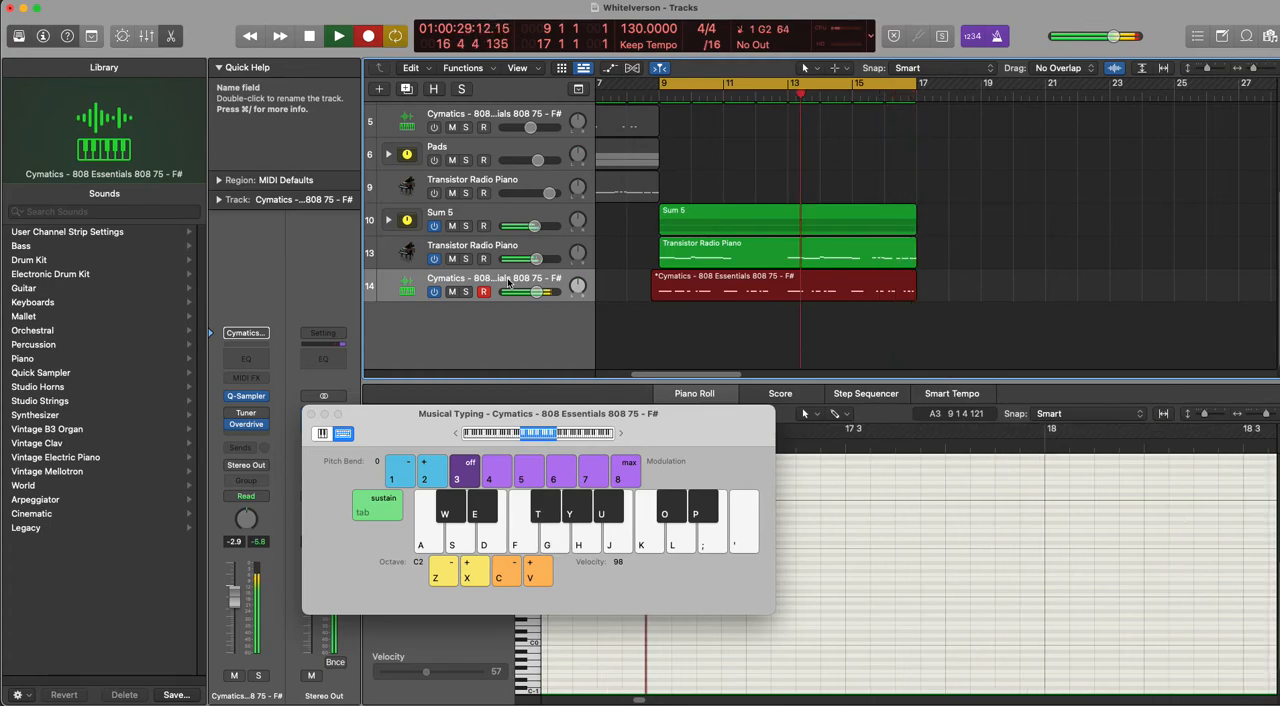
key(space)
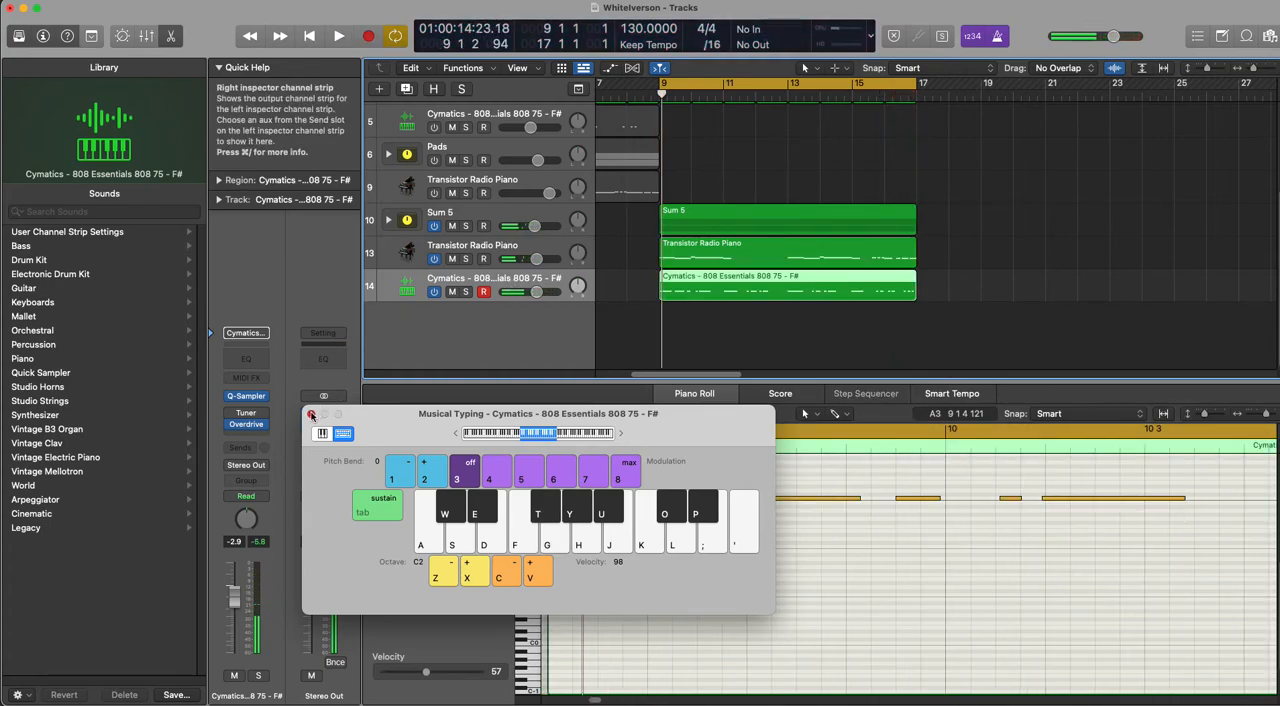
click(310, 413)
Step: Tidy the timing of the 808 notes in bars 9–10, lower those in bars 11–12 to A2, and play back the part
scroll(677, 543, up, 3)
scroll(677, 543, down, 8)
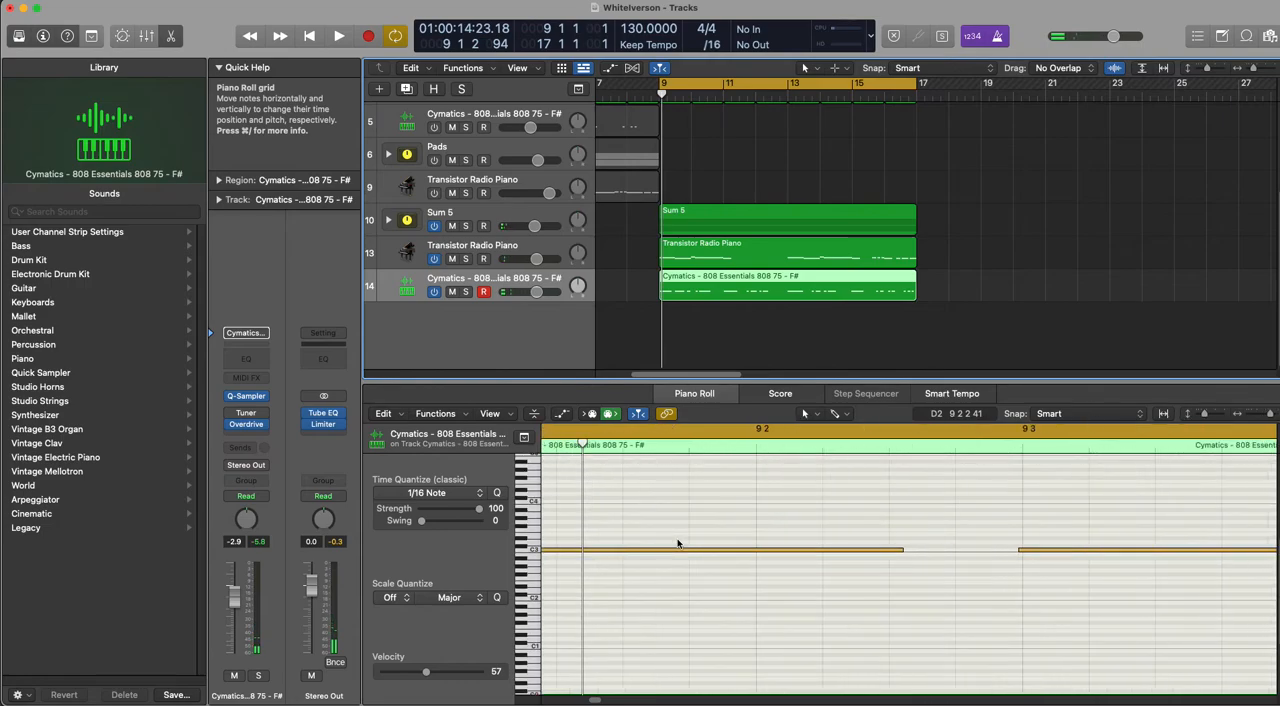
scroll(679, 544, down, 3)
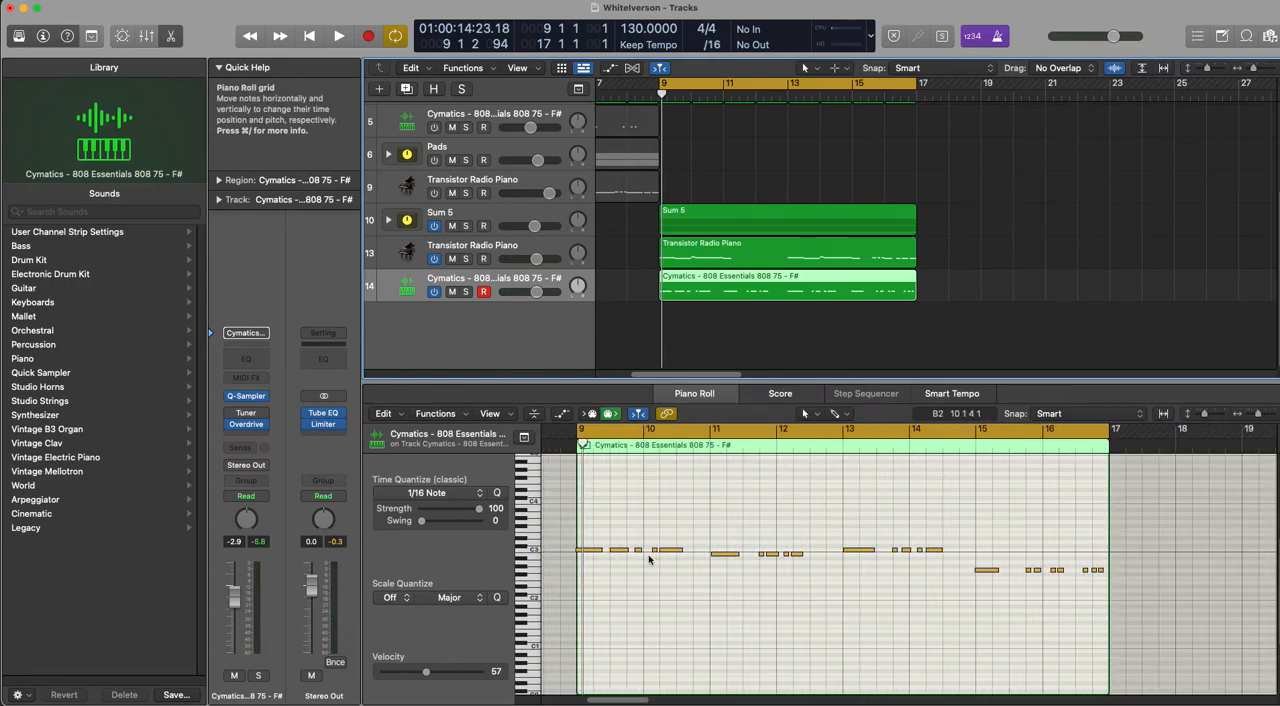
drag(590, 537, 688, 584)
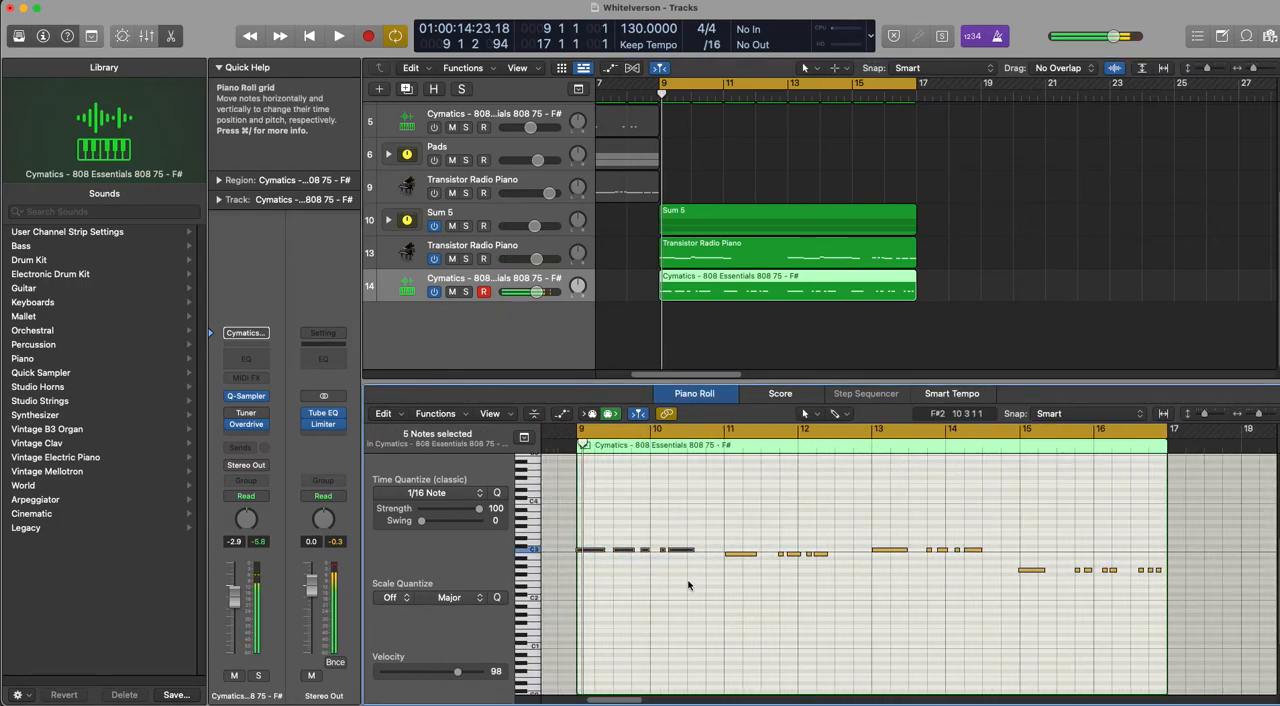
drag(735, 542, 826, 566)
key(space)
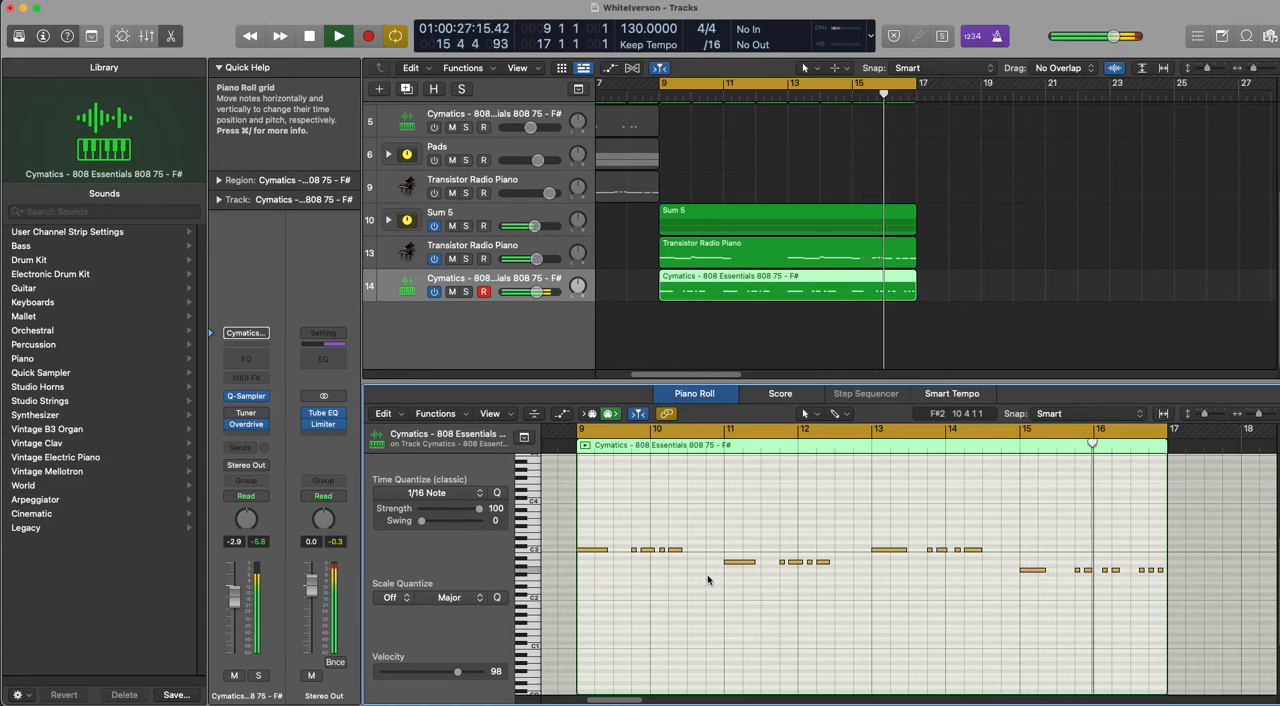
key(space)
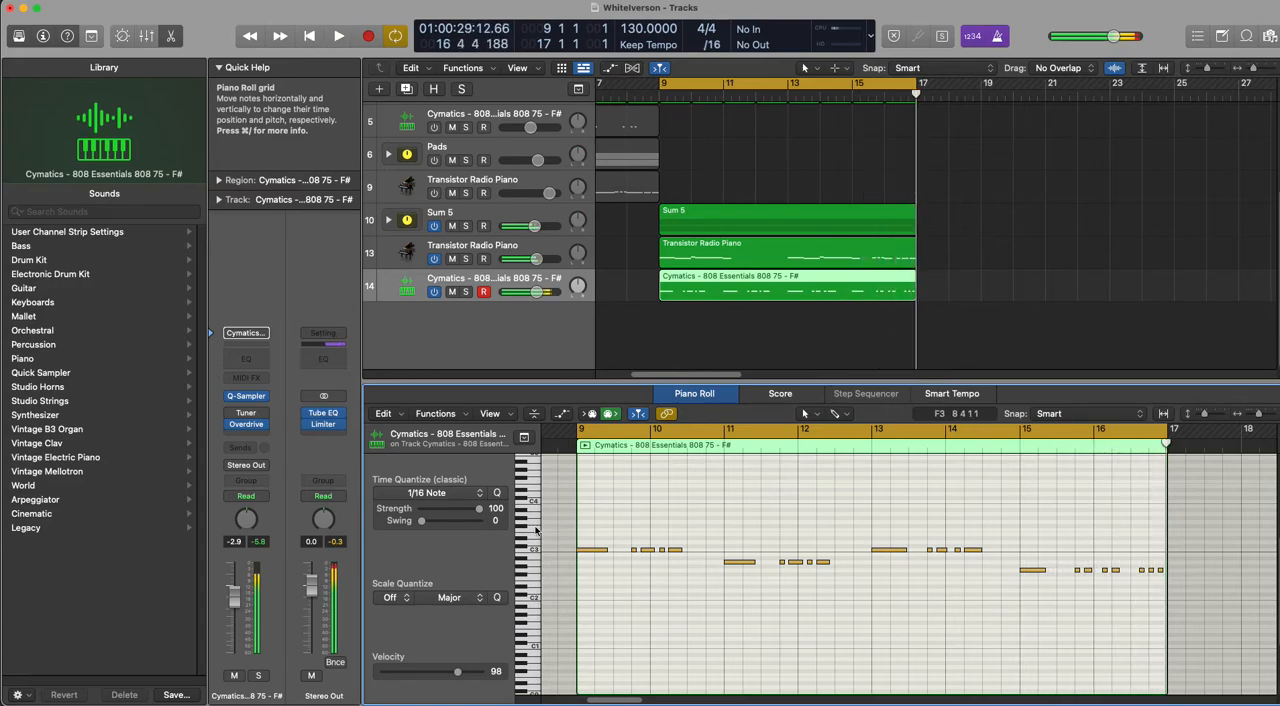
Step: Open the Vintage Tube EQ on the Stereo Out channel and look up where it sits among the EQ plug-ins
click(322, 413)
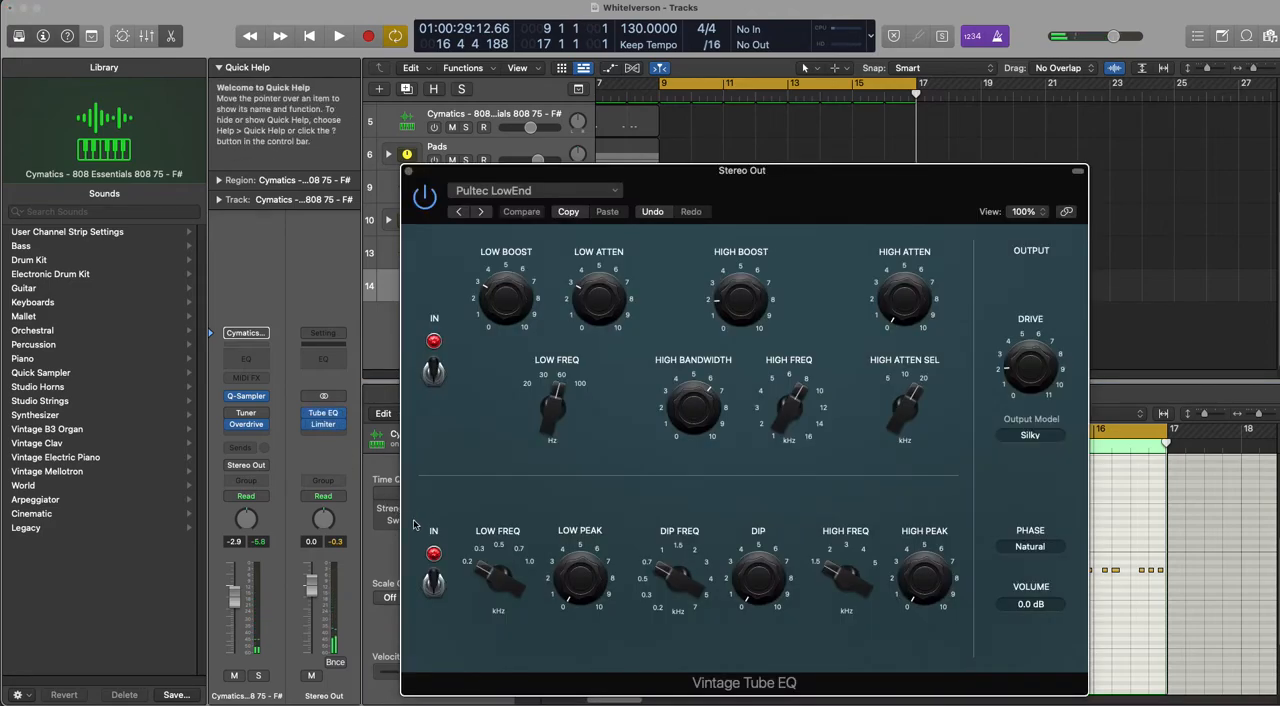
click(343, 407)
click(331, 412)
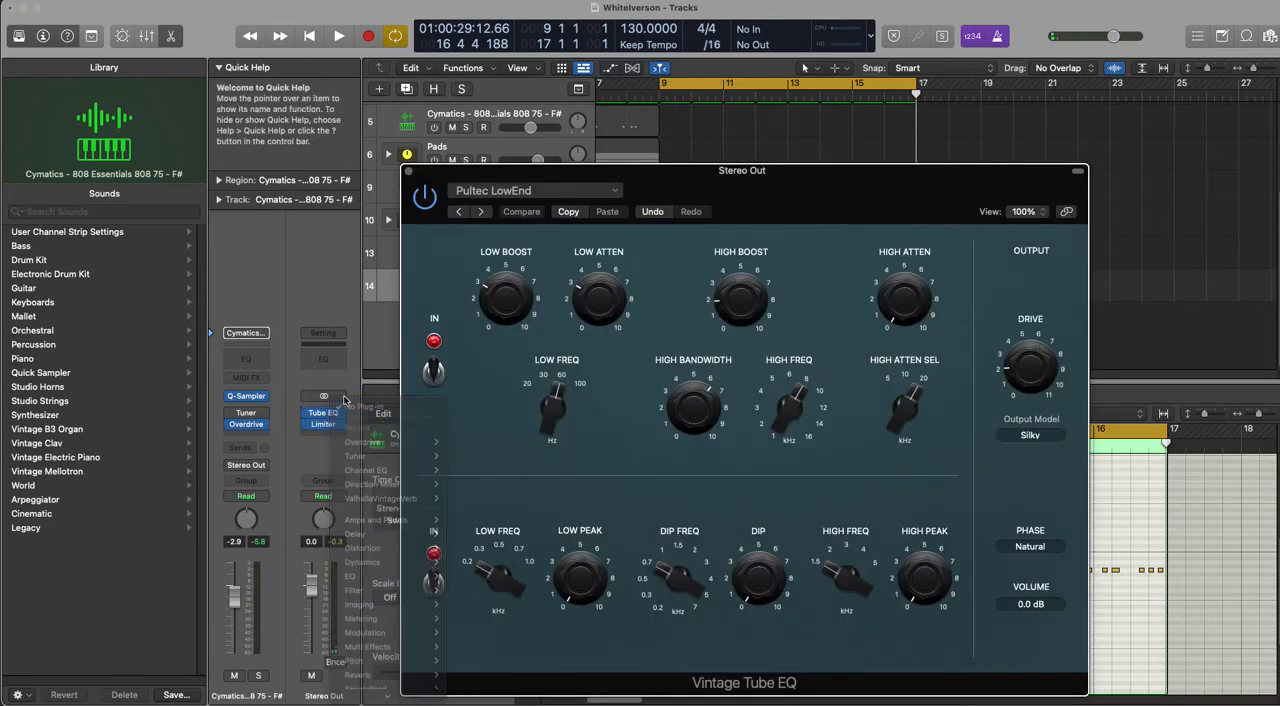
click(342, 412)
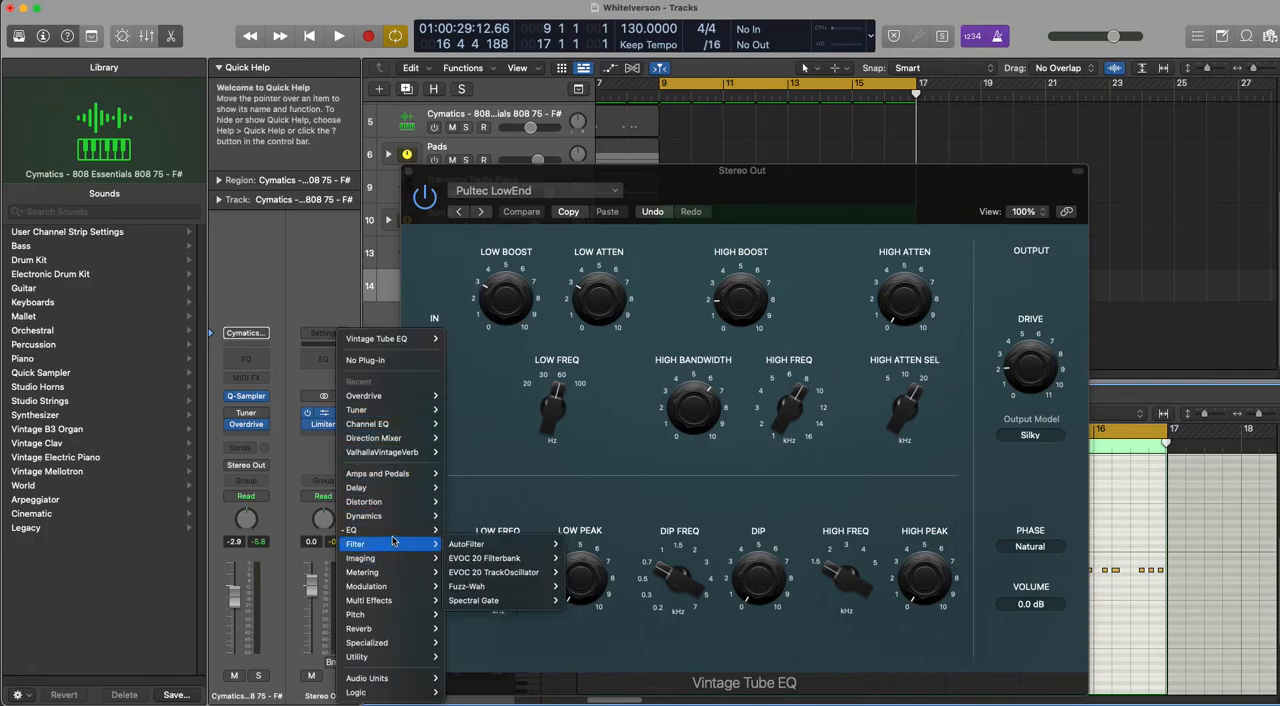
mouse_move(394, 539)
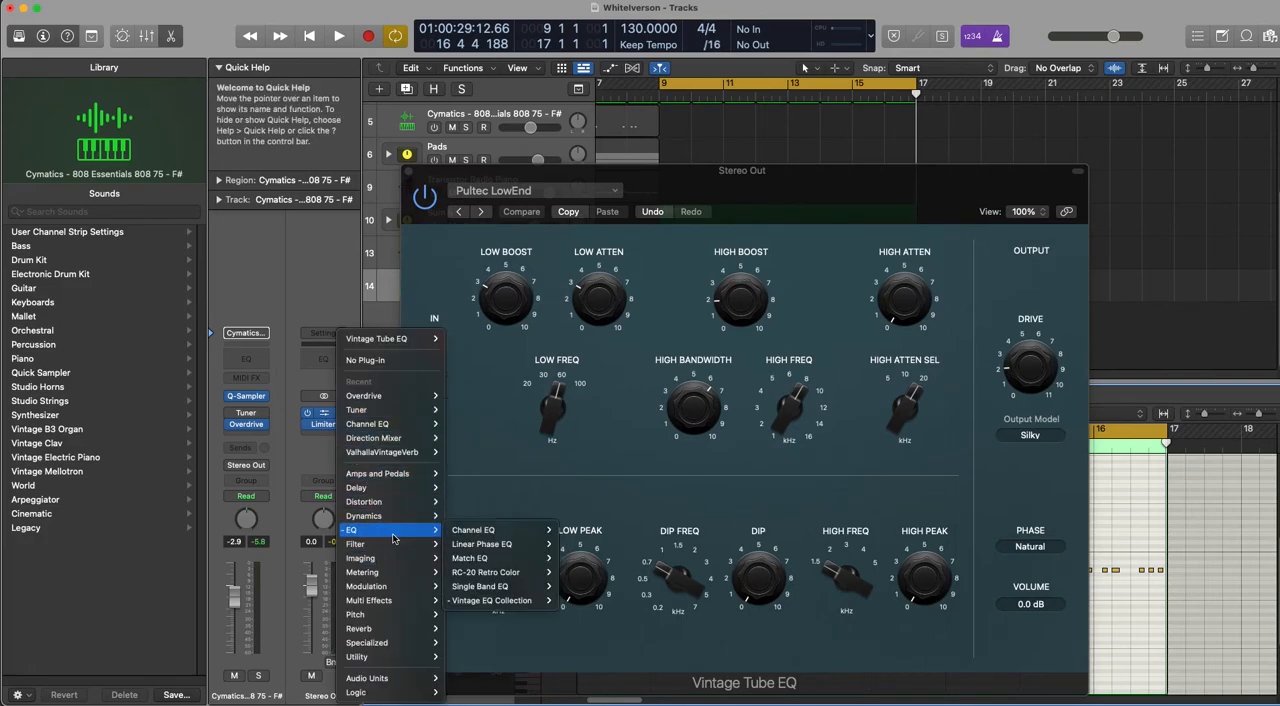
click(503, 486)
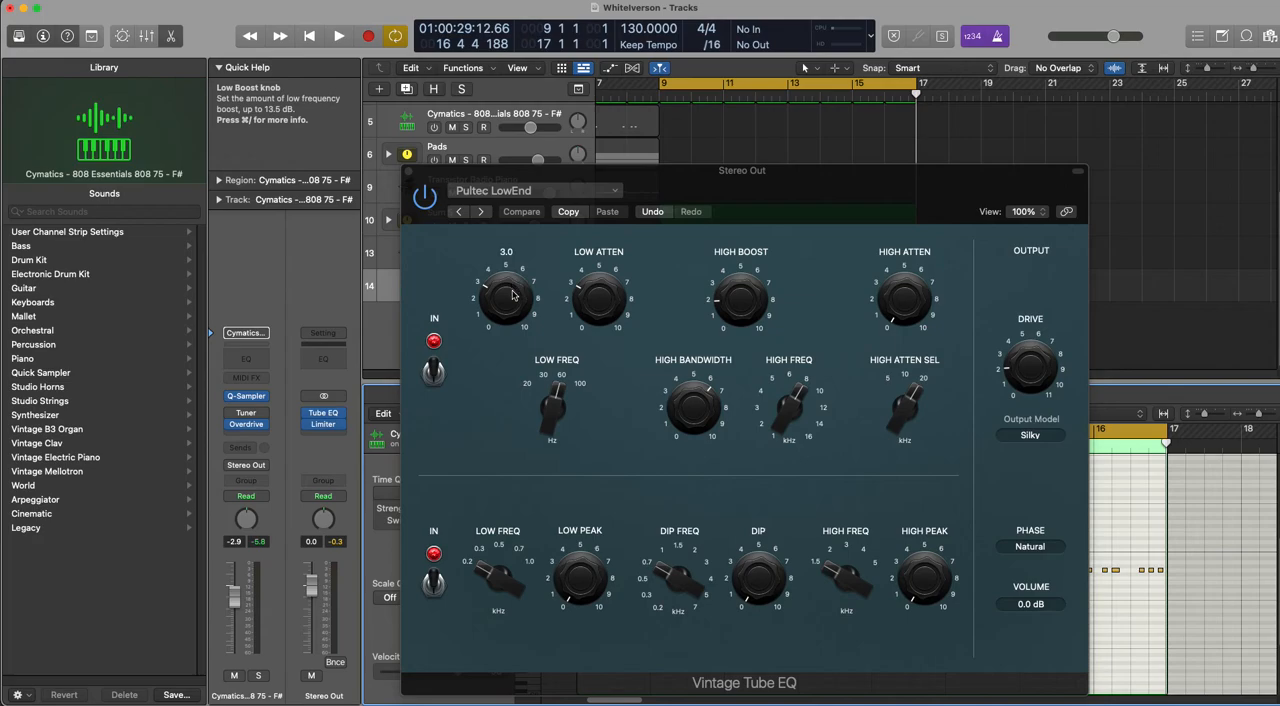
Step: Set the Tube EQ's low frequency to 30 Hz and high frequency to 6 kHz, slightly reducing the high boost and high bandwidth
drag(513, 294, 516, 287)
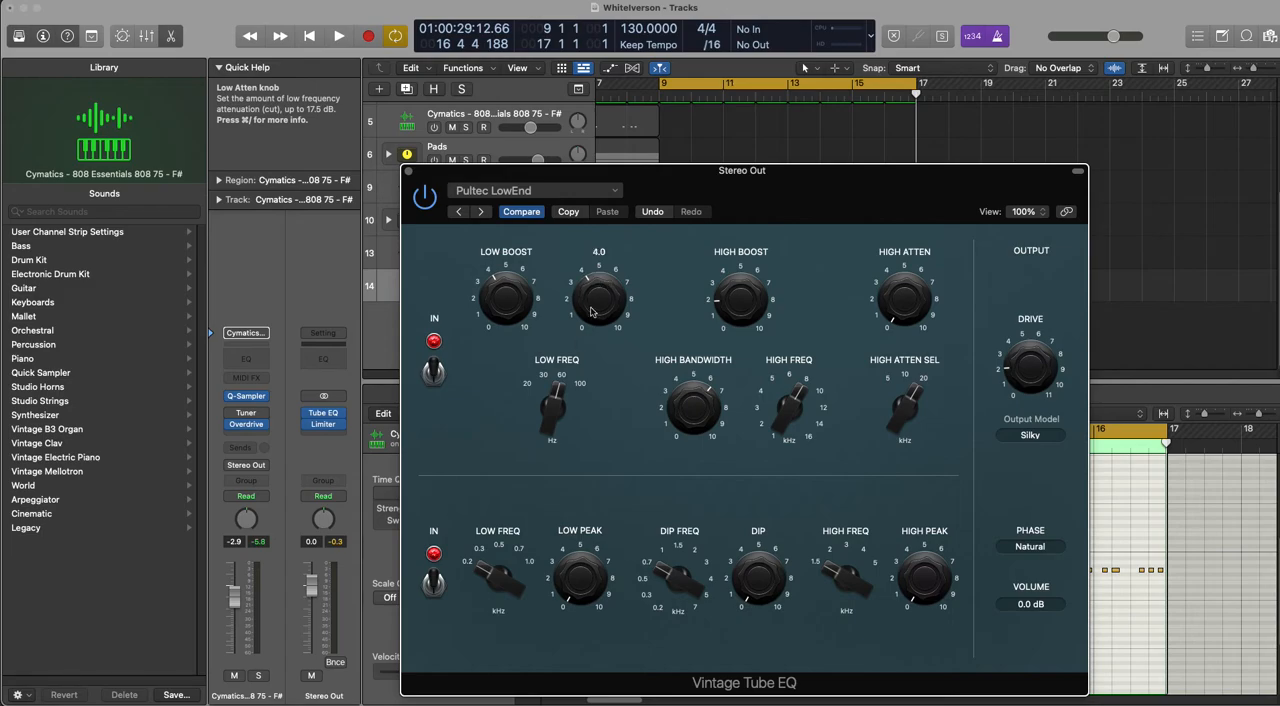
drag(548, 451, 544, 473)
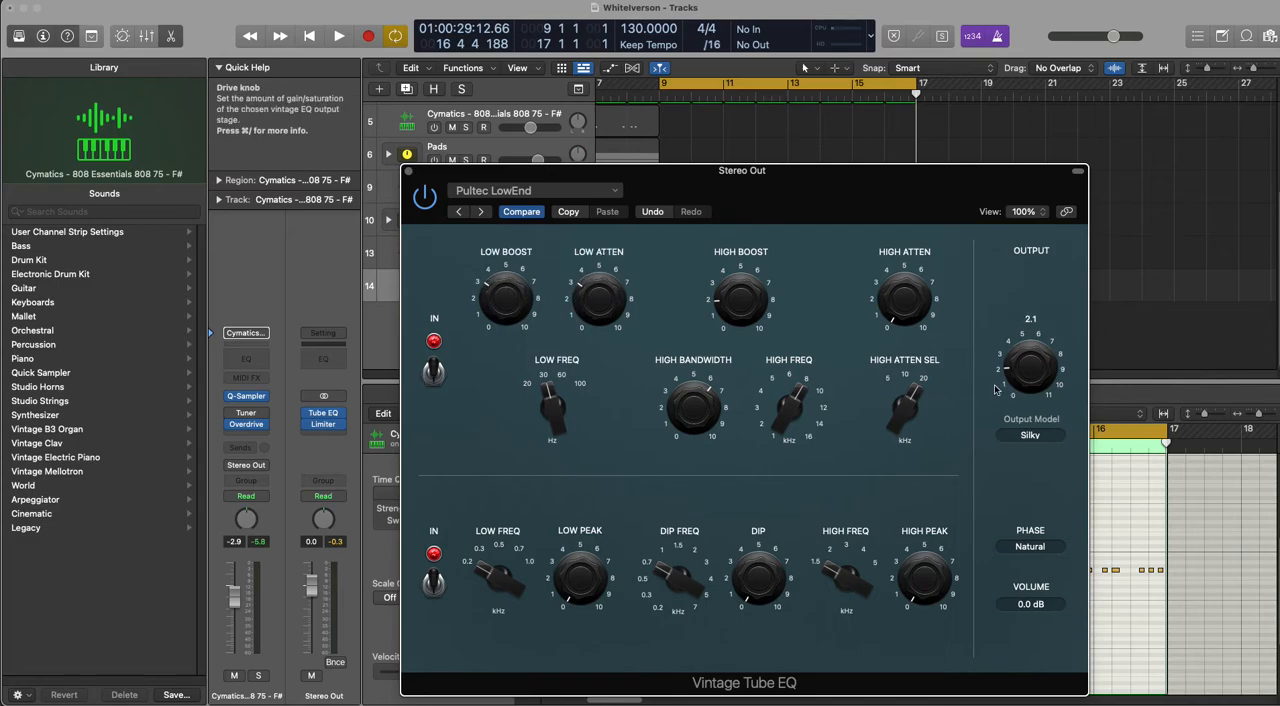
drag(713, 438, 715, 419)
drag(747, 292, 747, 299)
drag(791, 404, 792, 413)
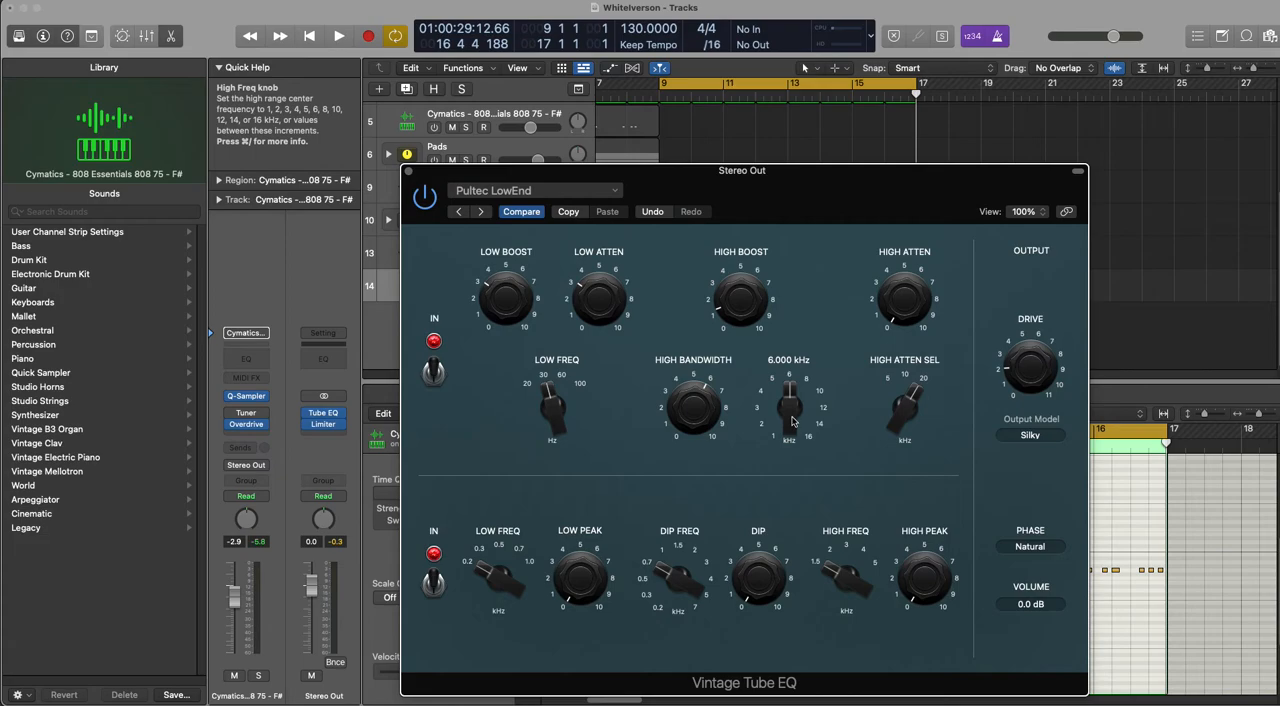
Step: Play back bars 9–17 through the adjusted Vintage Tube EQ and close the plug-in window
key(space)
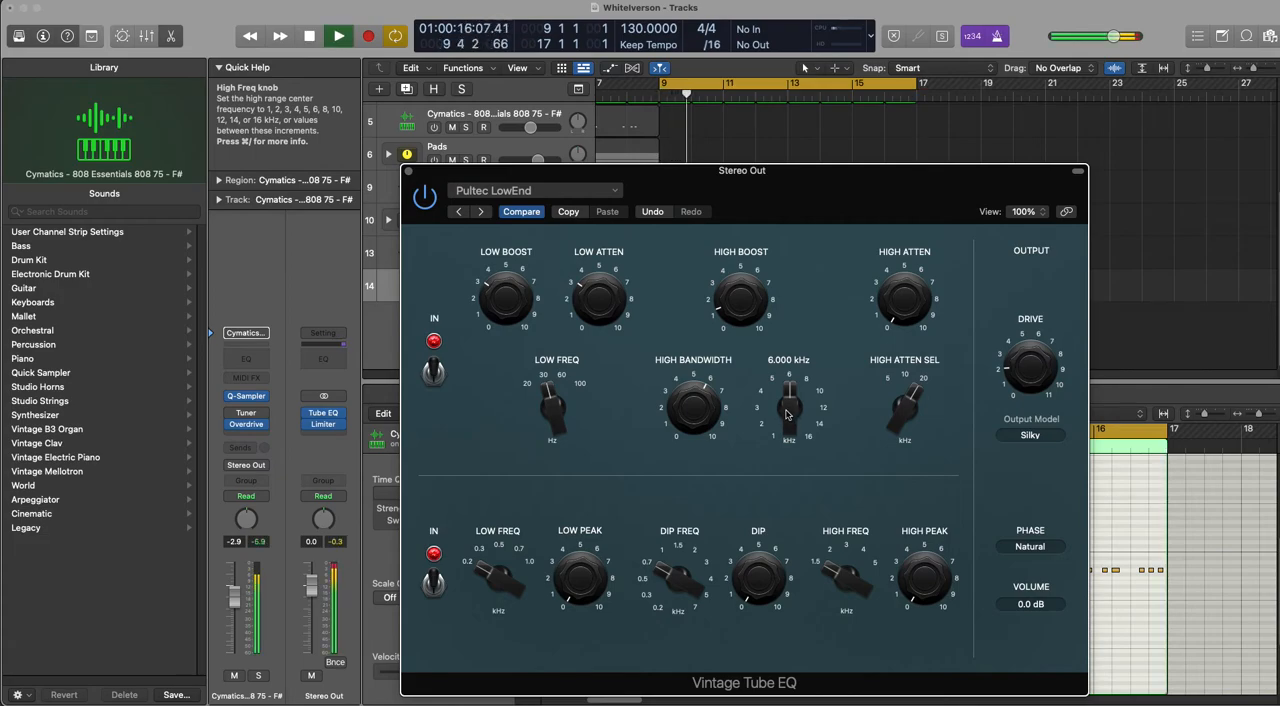
key(space)
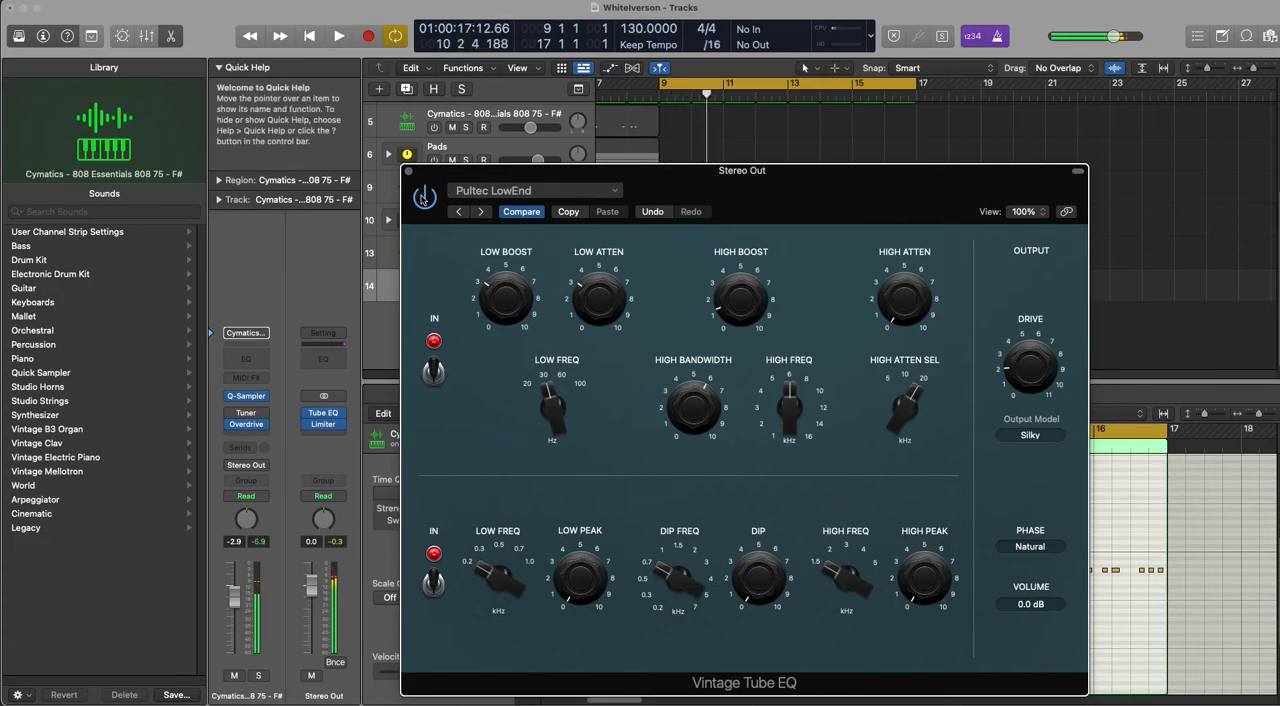
key(space)
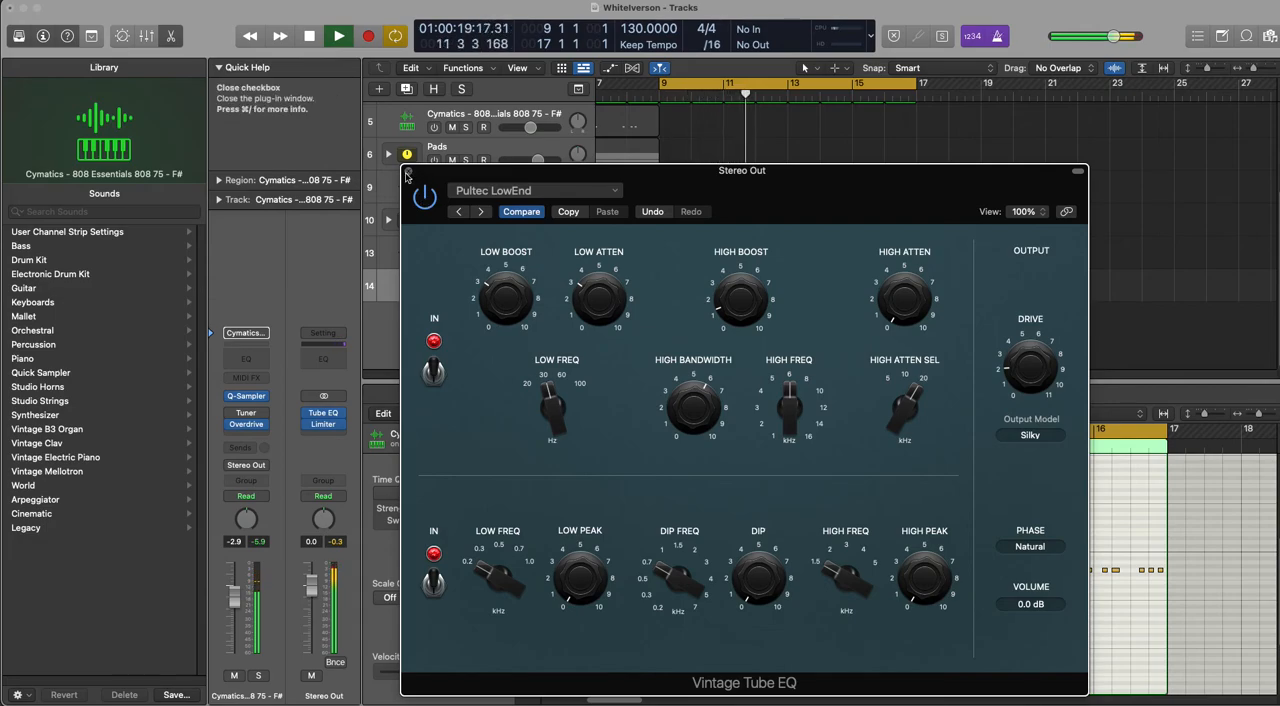
click(408, 172)
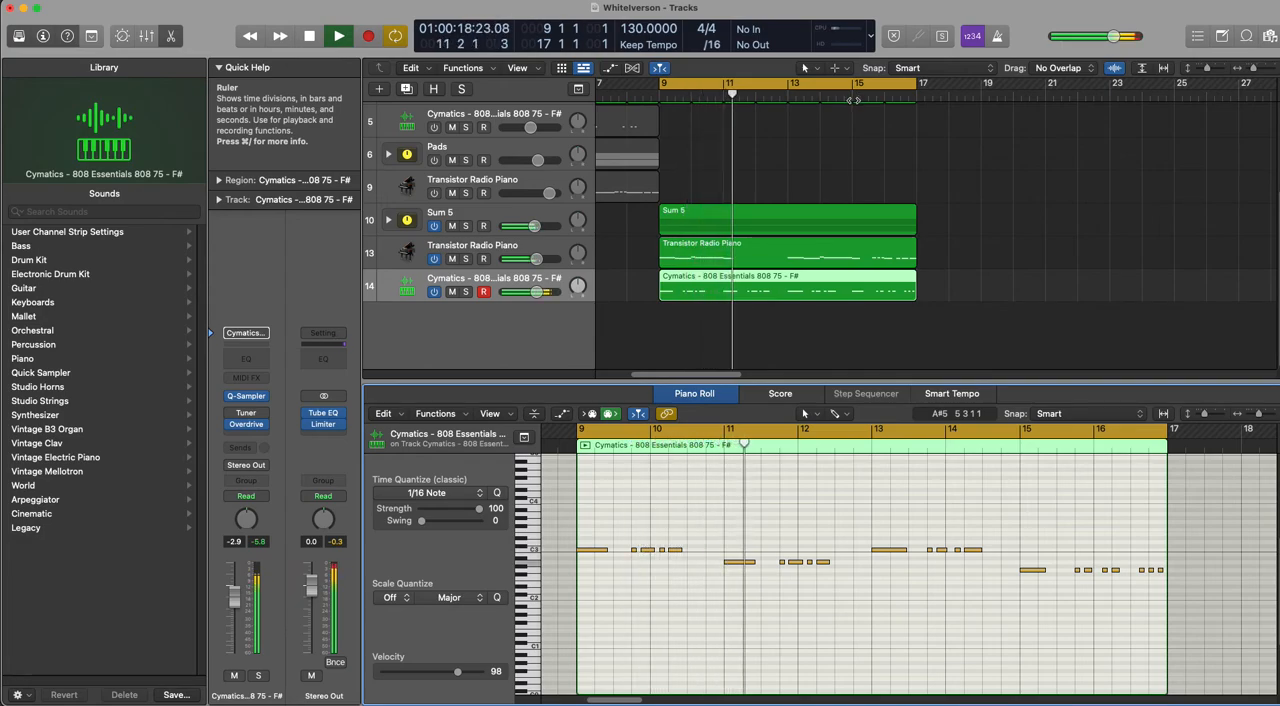
Step: Move the cycle range to bars 1–9 and turn on the original Cymatics 808, Pads and Transistor Radio Piano tracks
scroll(760, 230, up, 4)
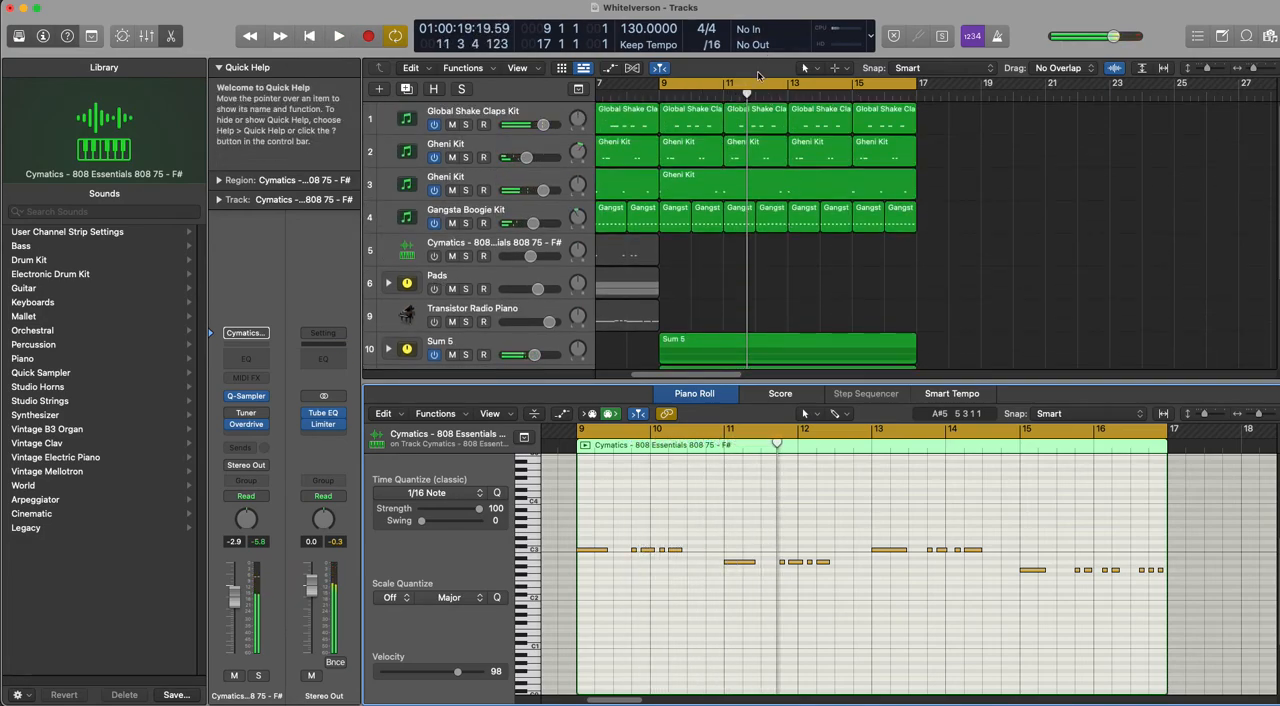
drag(749, 84, 529, 99)
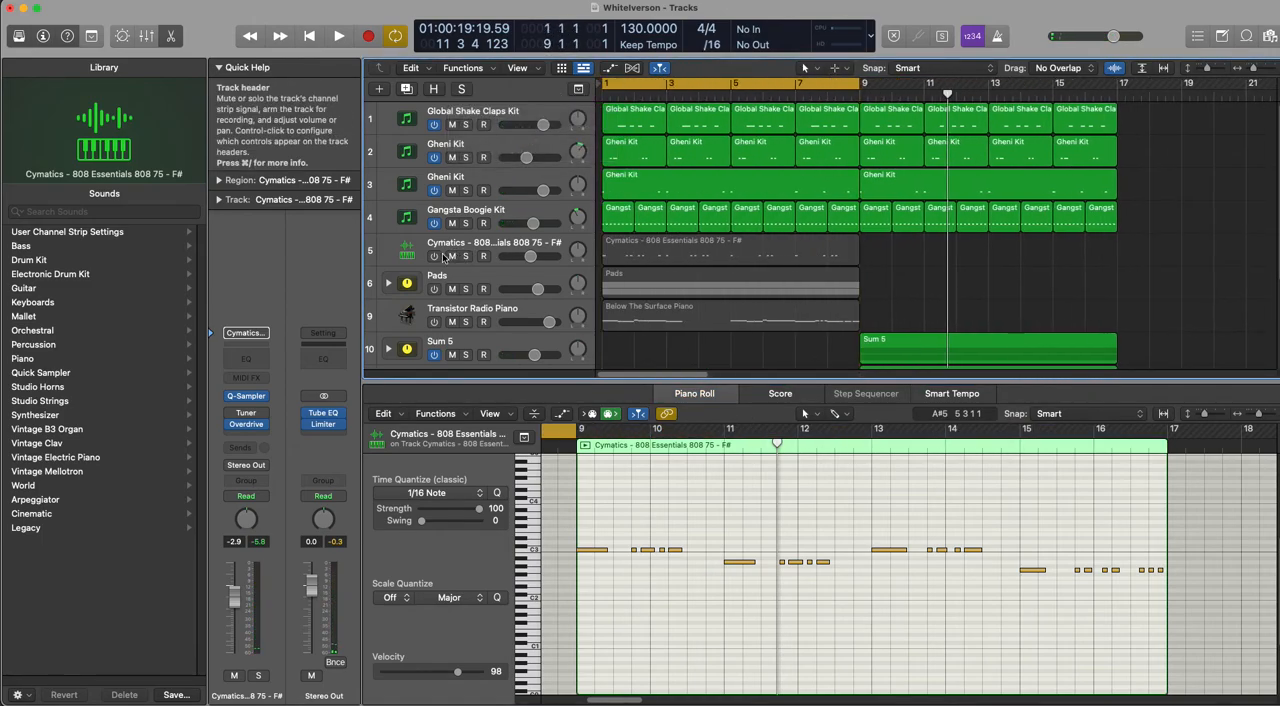
click(434, 256)
click(434, 289)
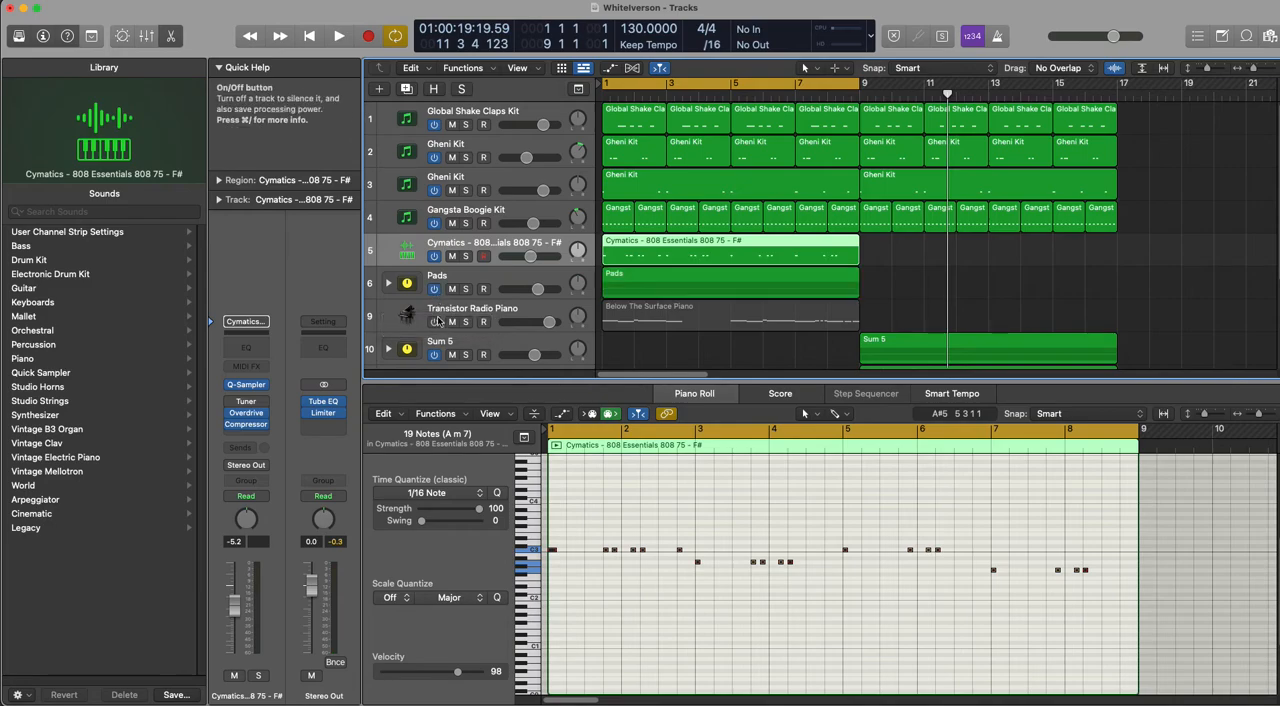
click(434, 321)
Step: Play back the original beat in bars 1–9 and slightly raise the volume of the Transistor Radio Piano on track 9
key(space)
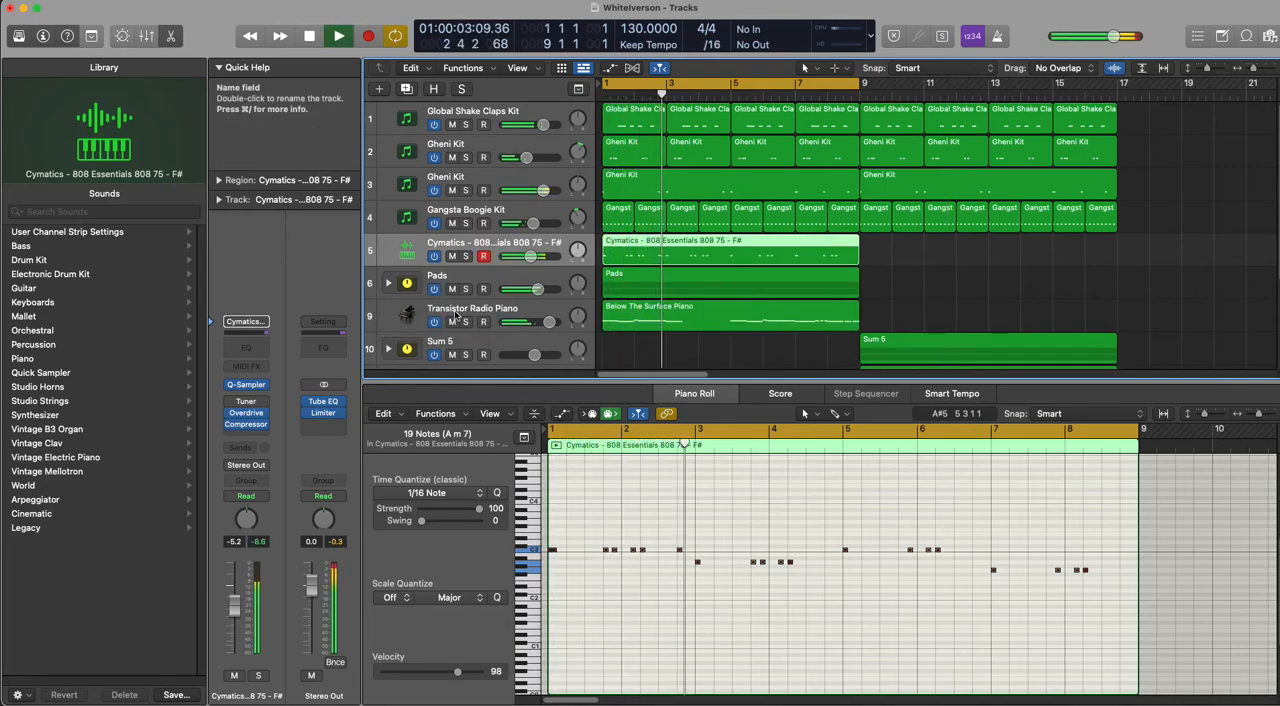
mouse_move(551, 323)
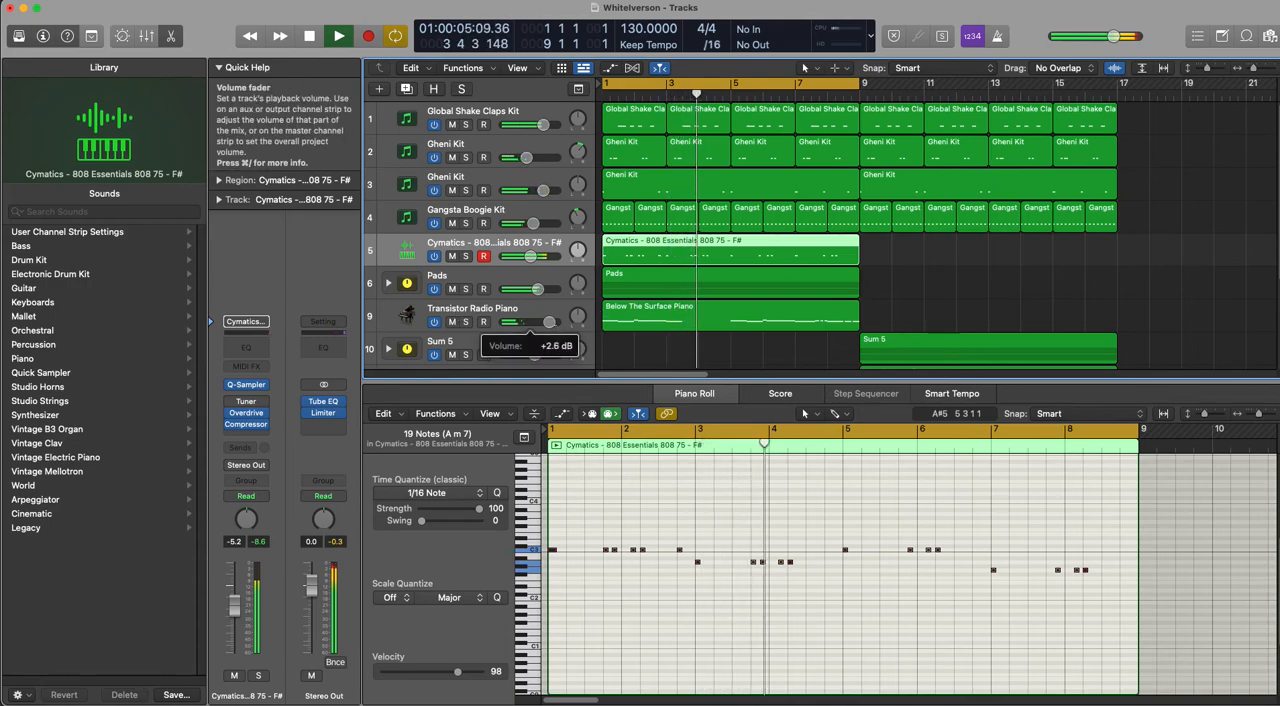
drag(550, 322, 556, 322)
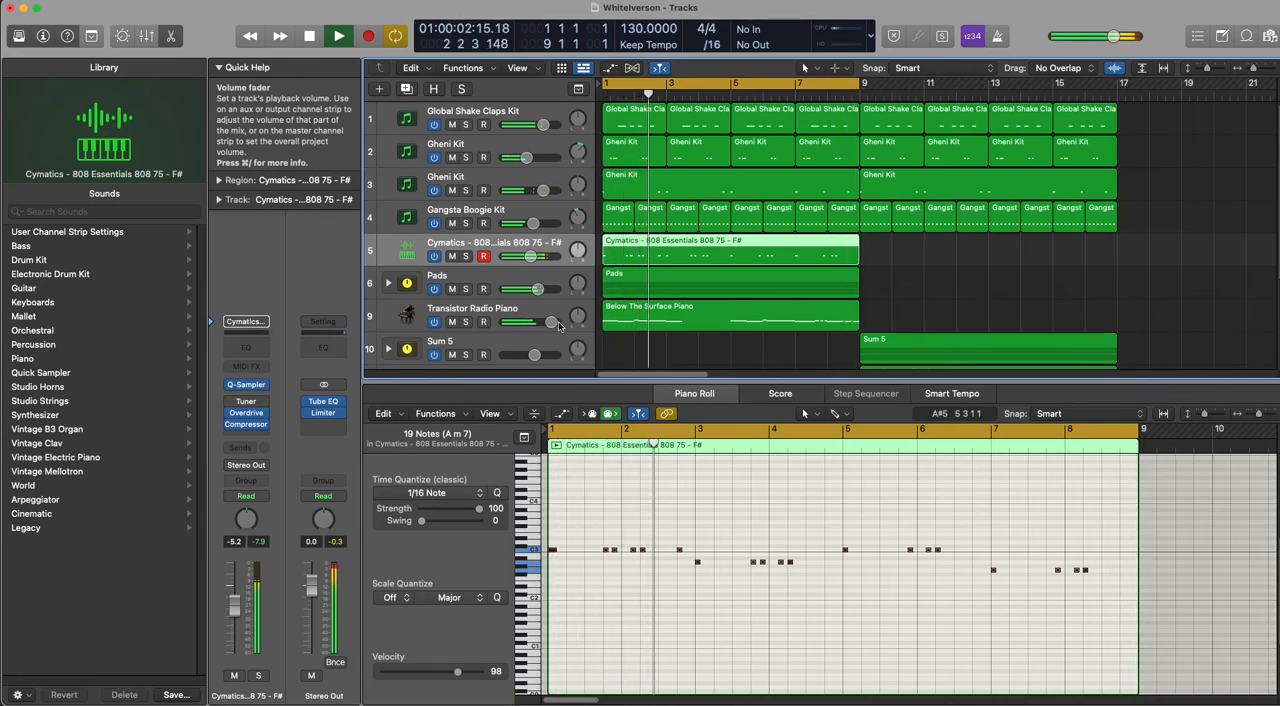
key(space)
Step: Move the cycle range to bars 9–17, play back the recreated beat, and slightly lower the Sum 5 track's volume
drag(765, 96, 1024, 96)
key(space)
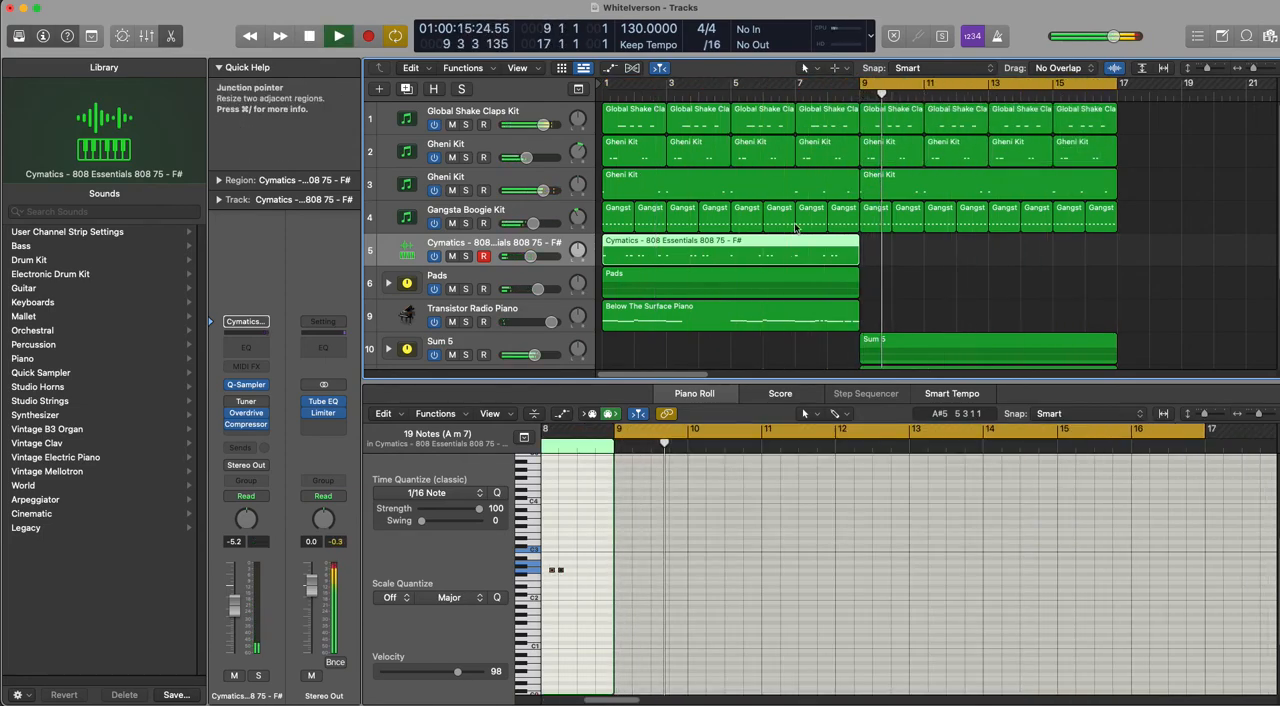
scroll(541, 315, down, 1)
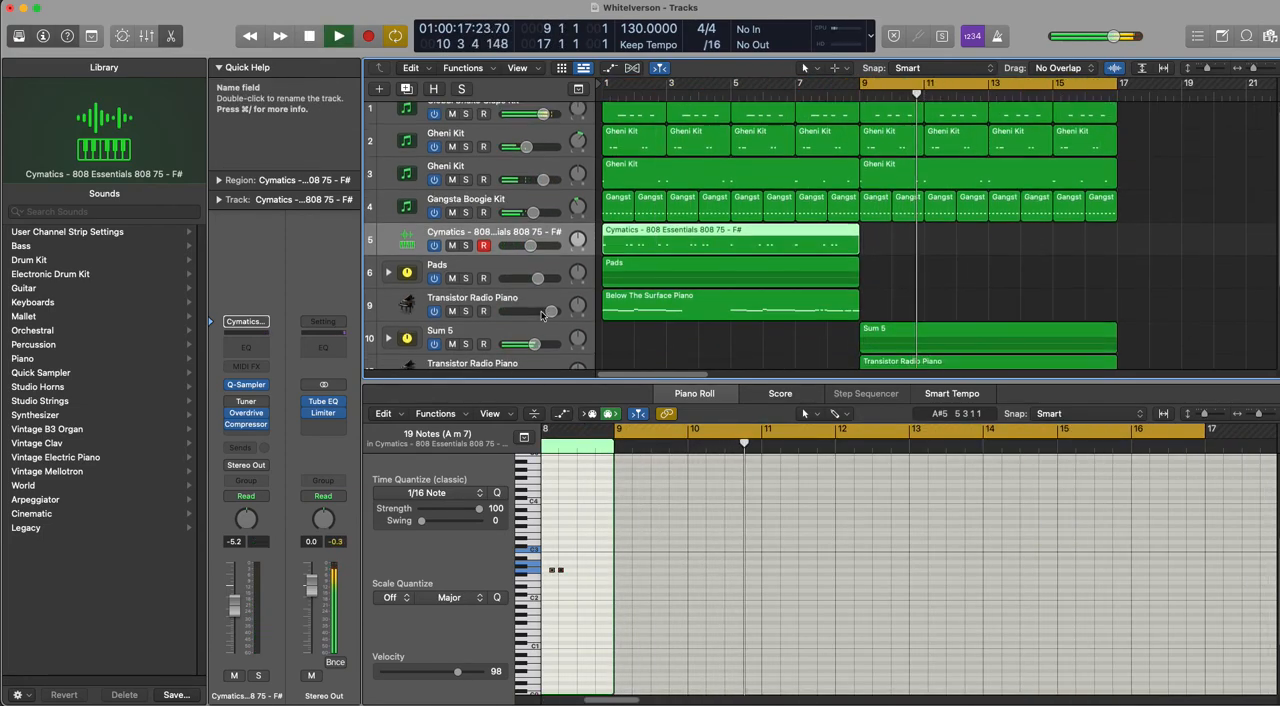
scroll(541, 315, down, 1)
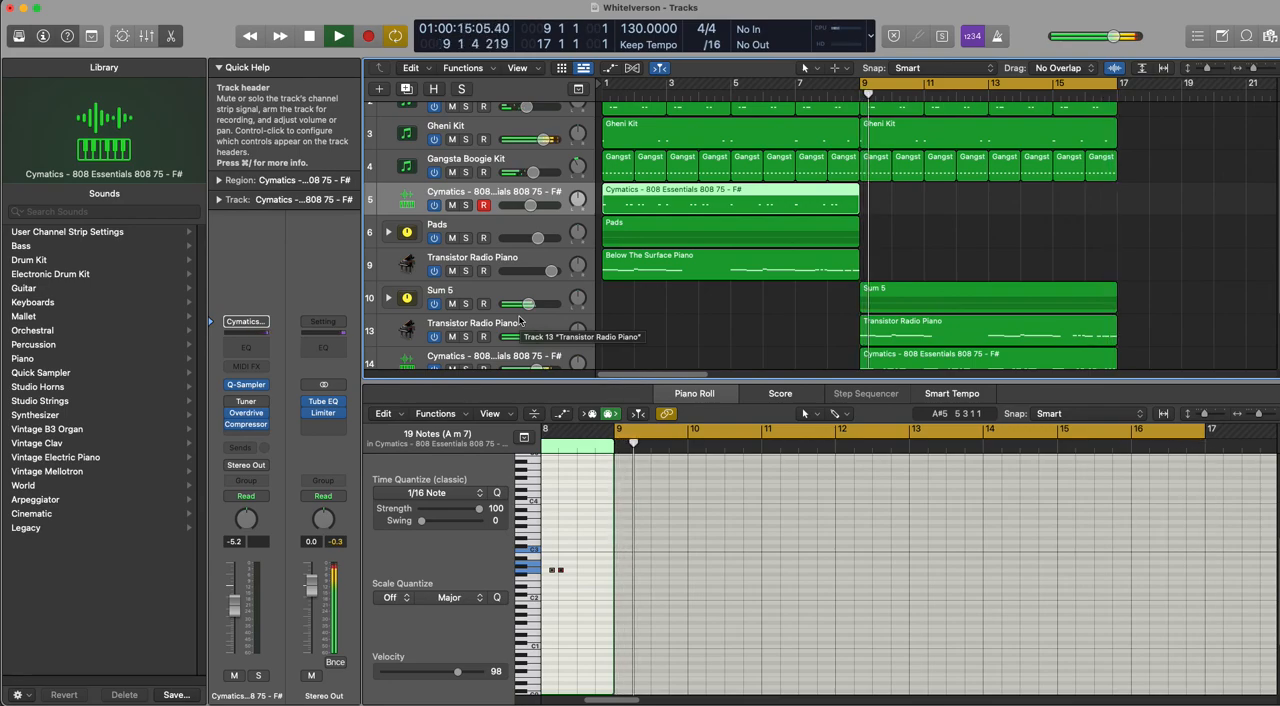
key(space)
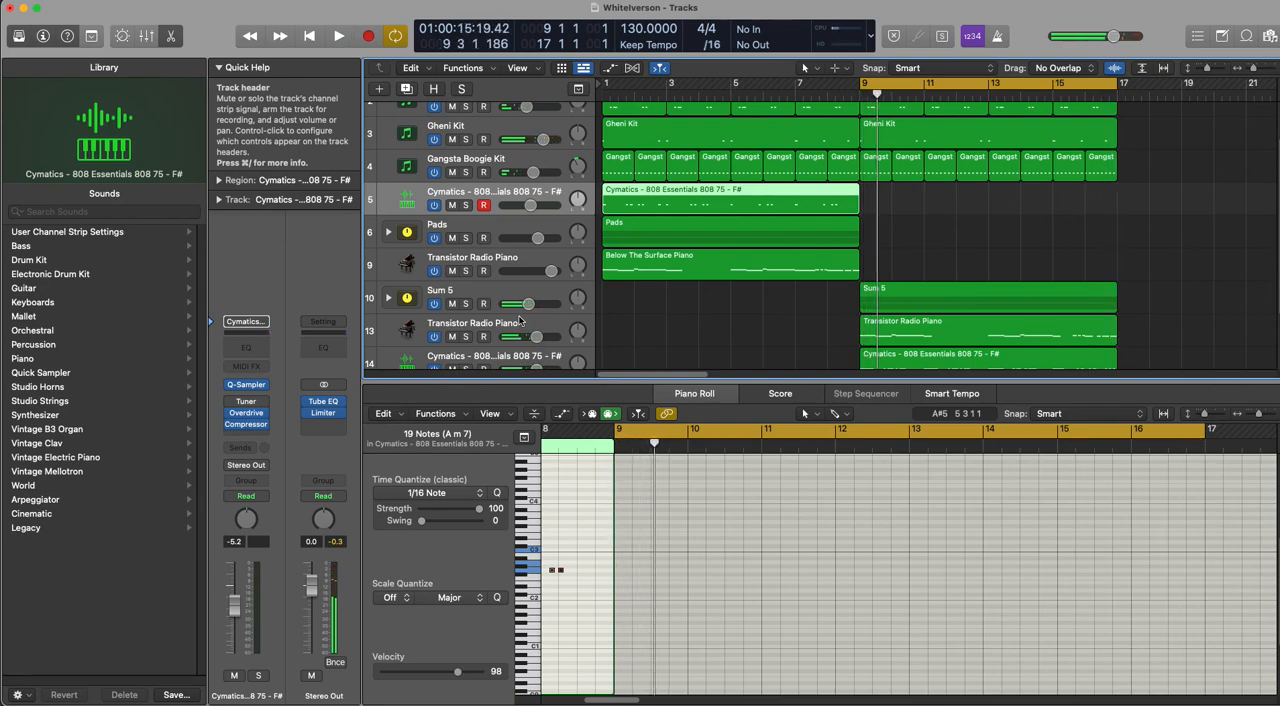